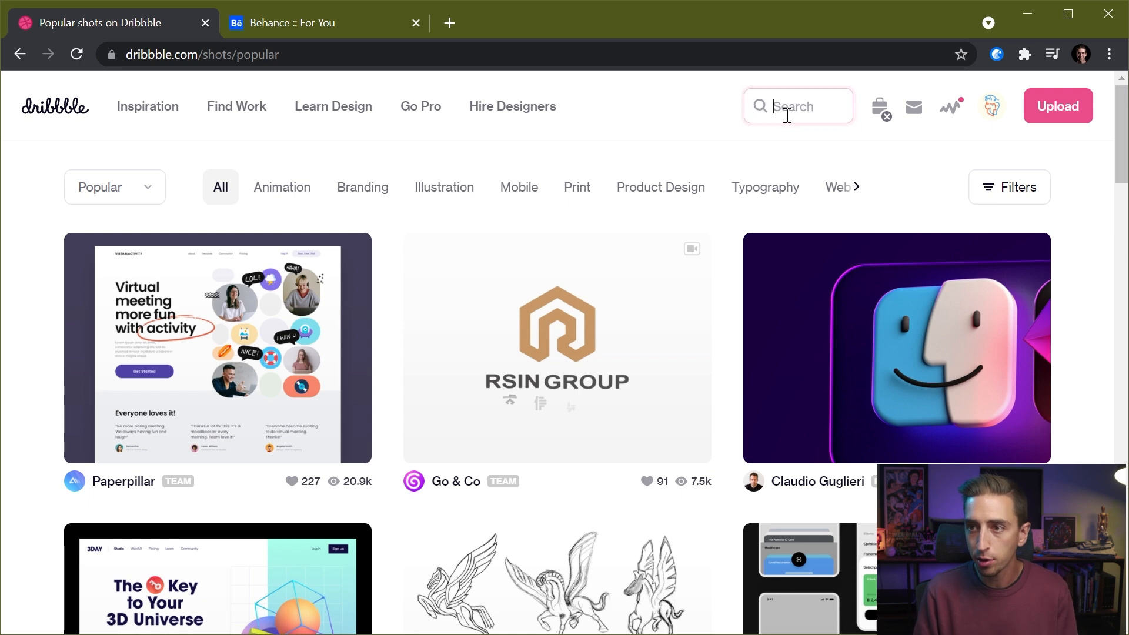
Search for "character design" shots and sort the results by New & Noteworthy
{"action": "type", "text": "character des"}
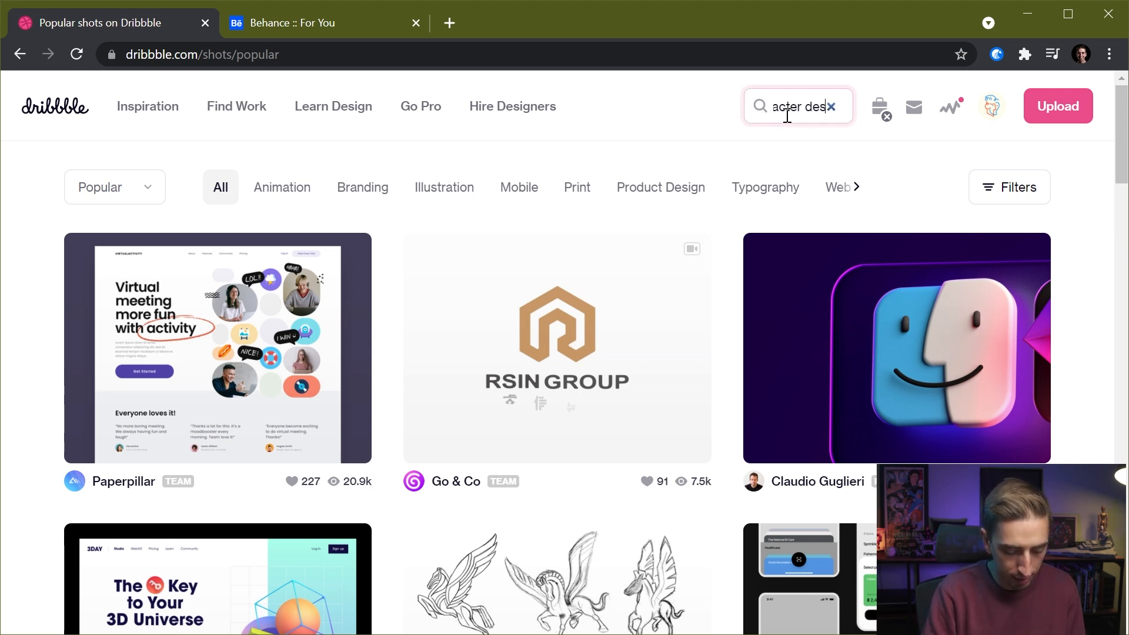
{"action": "key", "text": "Return"}
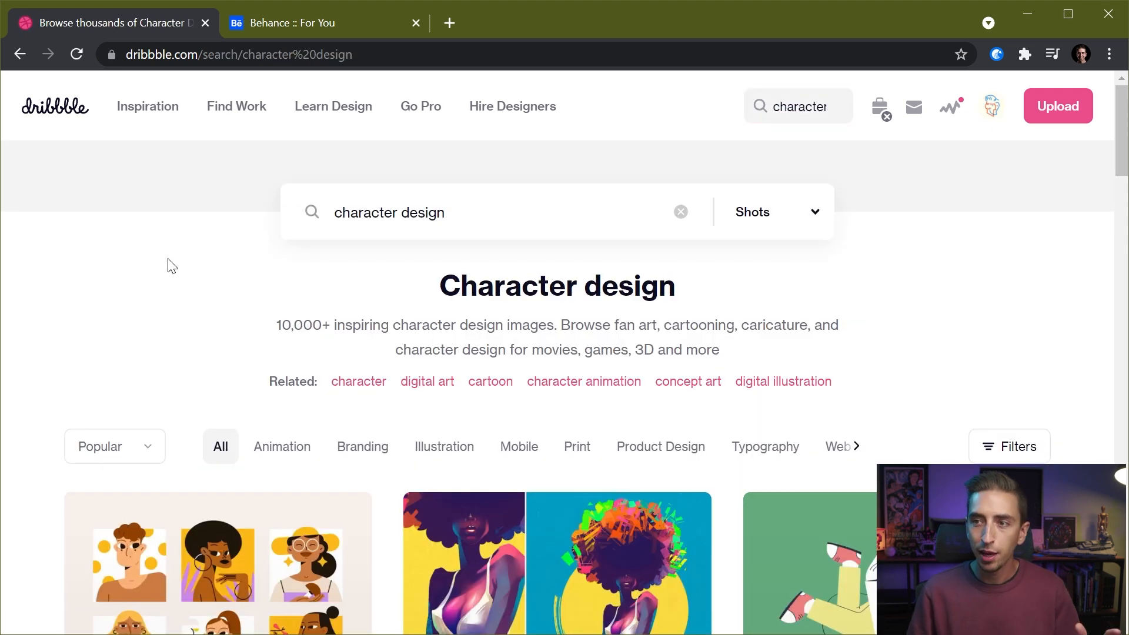
{"action": "scroll", "coordinate": [160, 252], "scroll_direction": "down", "scroll_amount": 3}
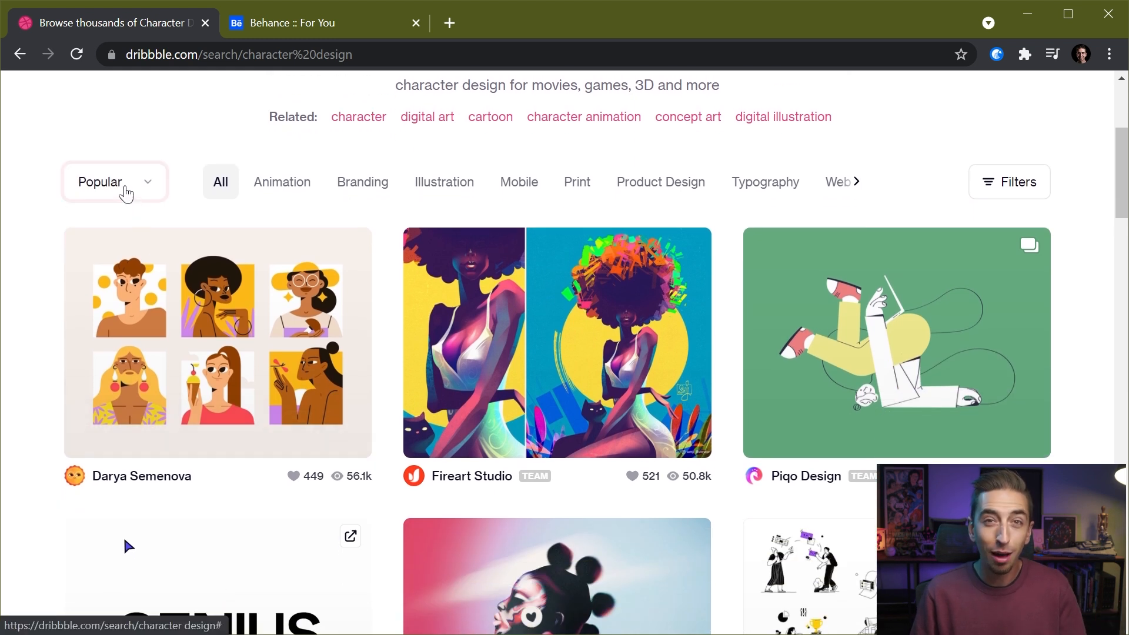
{"action": "left_click", "coordinate": [124, 190]}
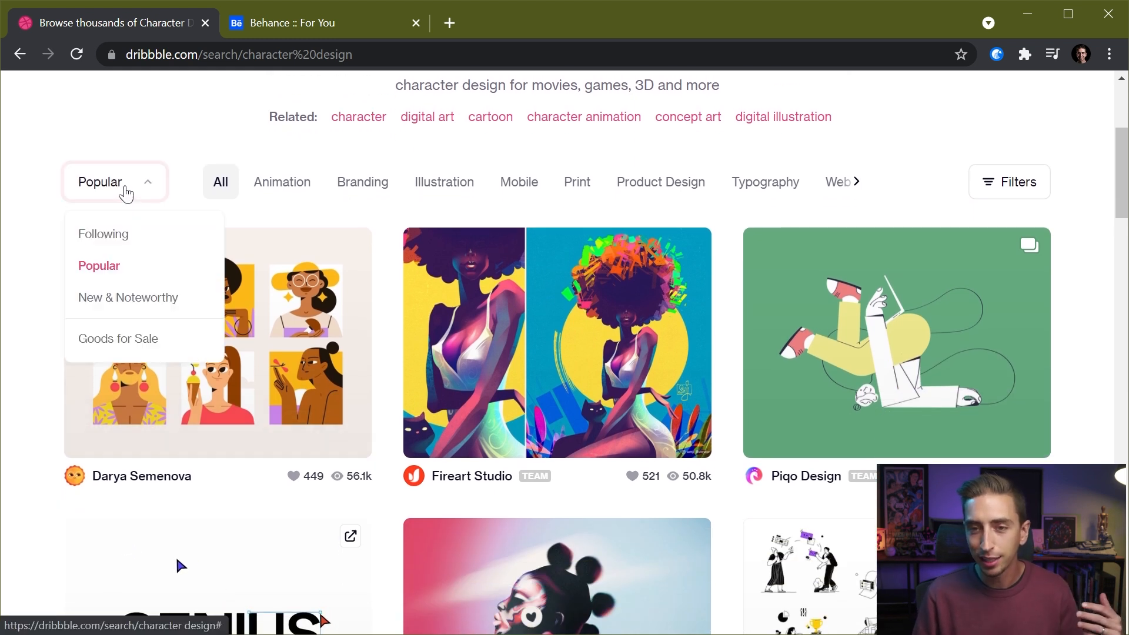
{"action": "left_click", "coordinate": [126, 296]}
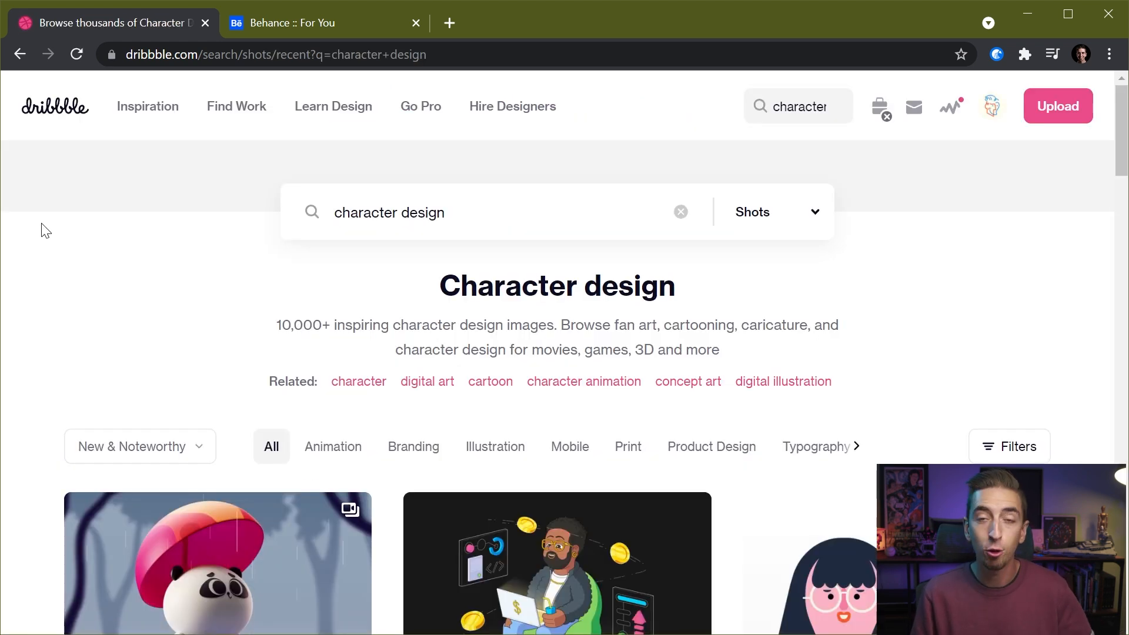
Open the "Alone man 2D illustration - Part 4" shot from the results and view its artwork enlarged
{"action": "scroll", "coordinate": [45, 231], "scroll_direction": "down", "scroll_amount": 5}
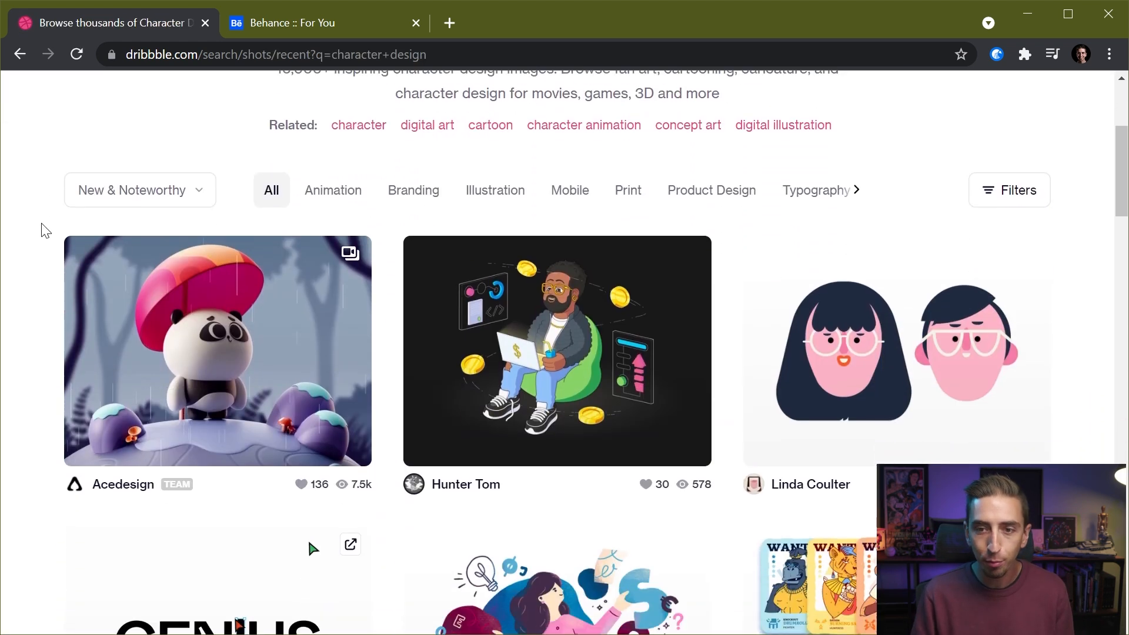
{"action": "scroll", "coordinate": [42, 231], "scroll_direction": "down", "scroll_amount": 15}
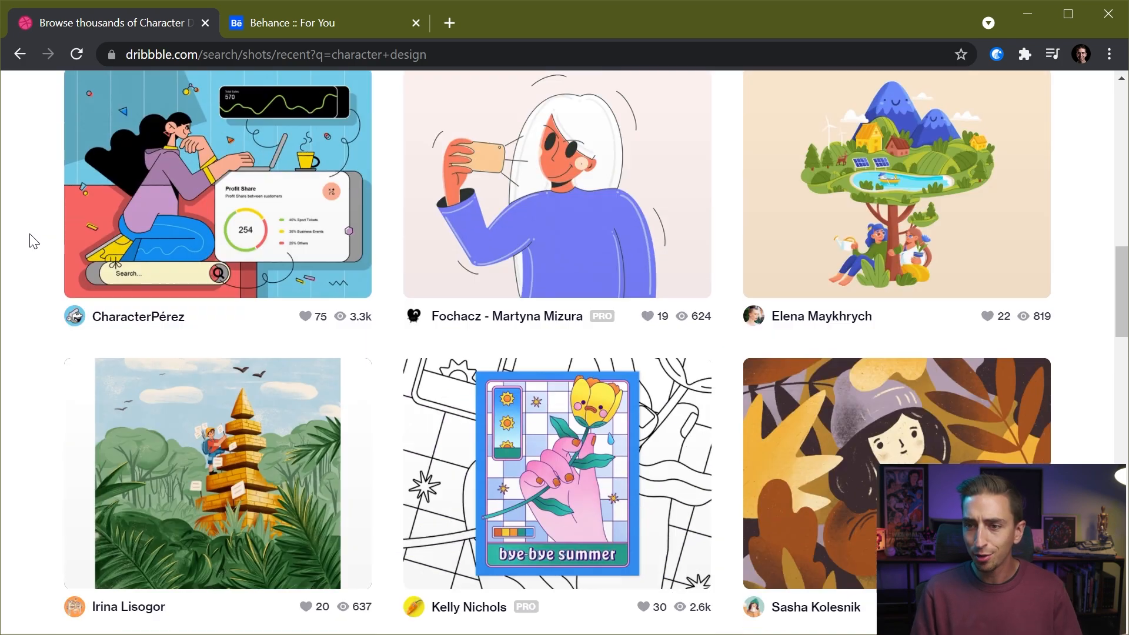
{"action": "scroll", "coordinate": [34, 241], "scroll_direction": "down", "scroll_amount": 12}
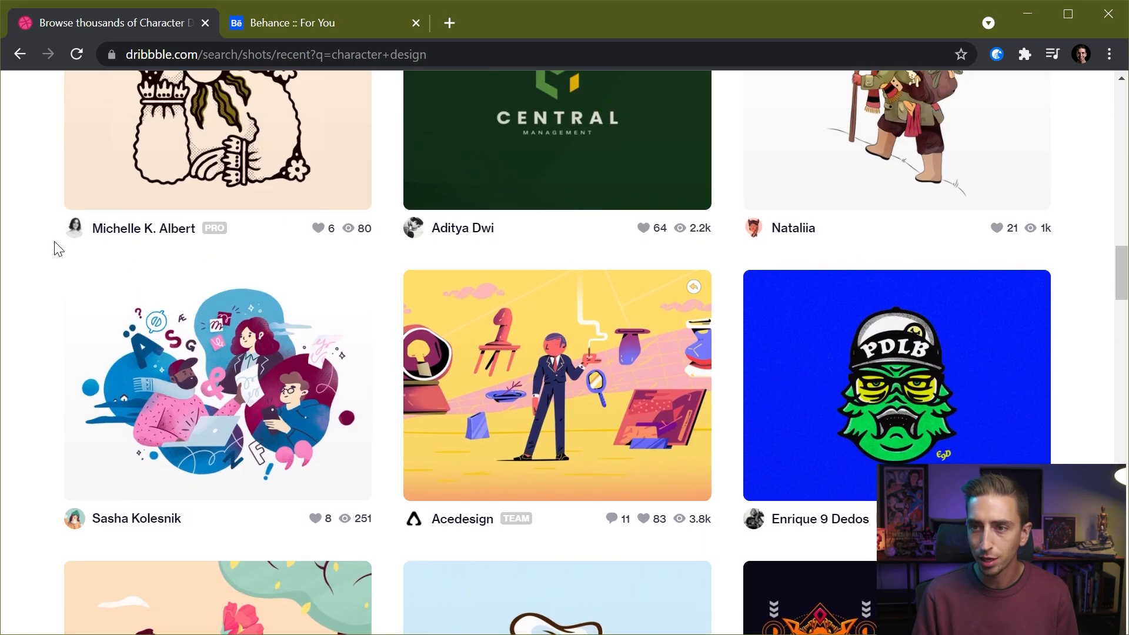
{"action": "left_click", "coordinate": [594, 355]}
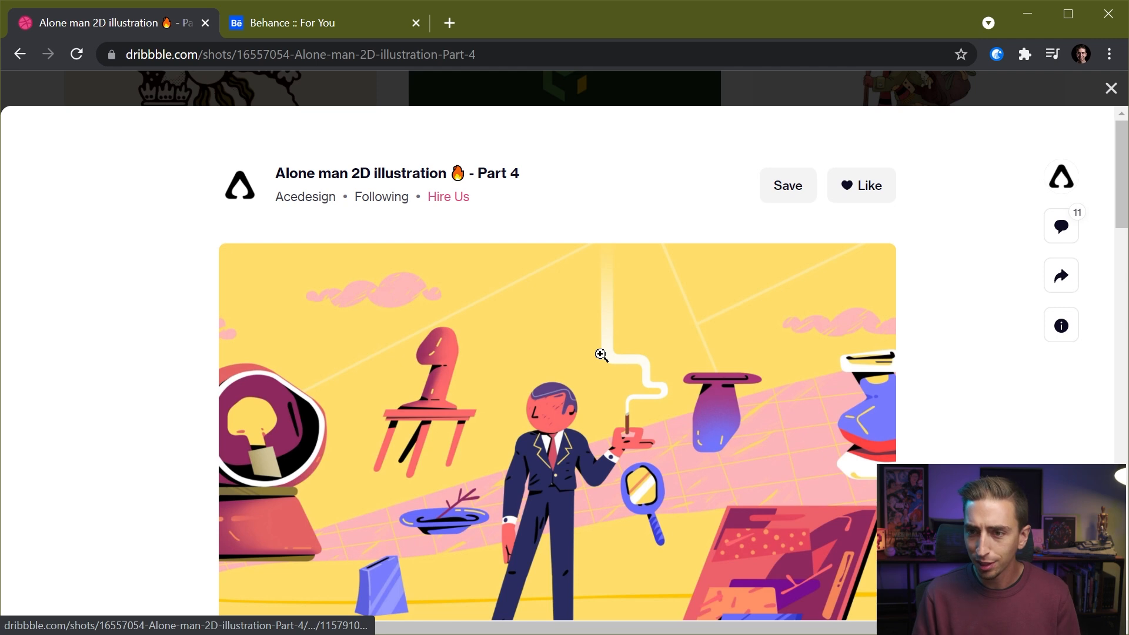
{"action": "scroll", "coordinate": [599, 354], "scroll_direction": "down", "scroll_amount": 4}
{"action": "scroll", "coordinate": [600, 354], "scroll_direction": "up", "scroll_amount": 2}
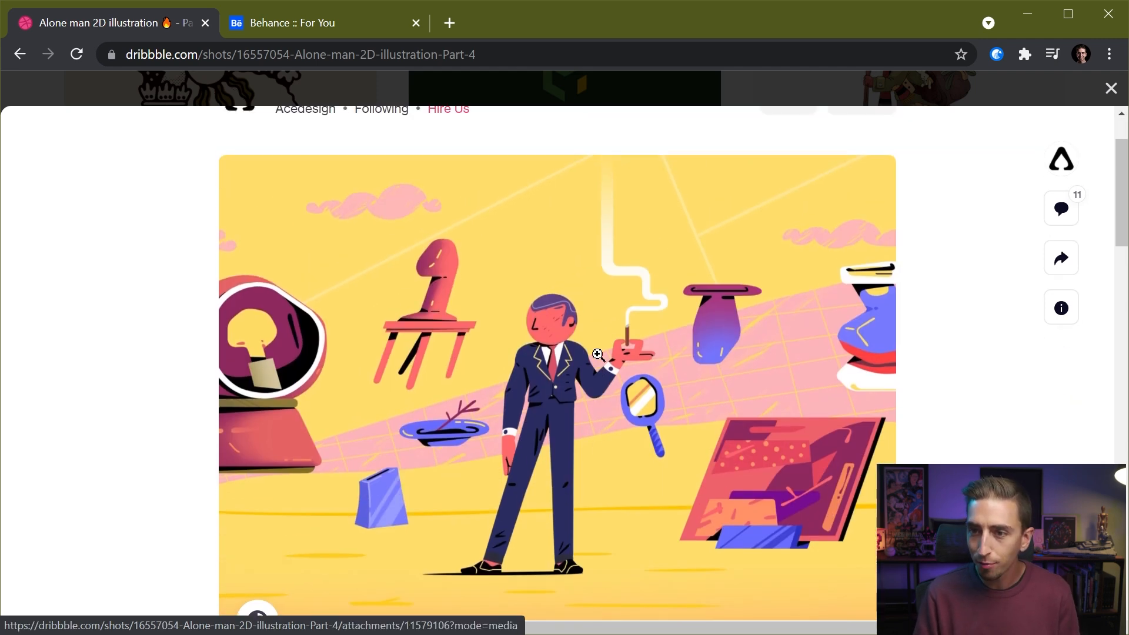
{"action": "left_click", "coordinate": [597, 355]}
{"action": "scroll", "coordinate": [551, 402], "scroll_direction": "down", "scroll_amount": 1}
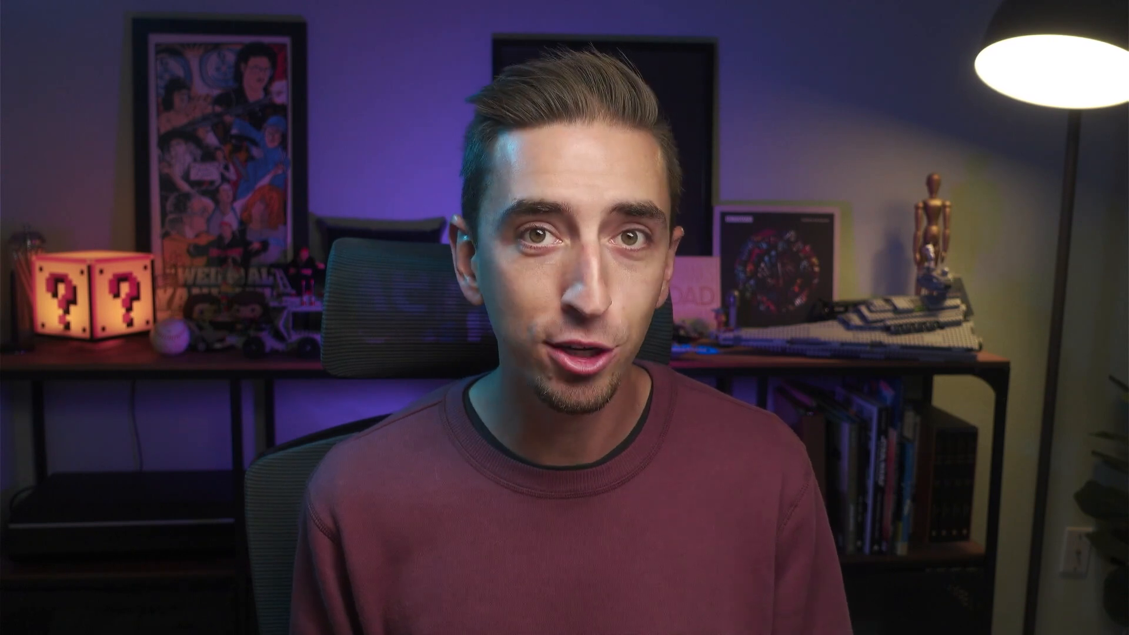
Look through all items in Eagle's Reference and Inspiration library
{"action": "scroll", "coordinate": [216, 175], "scroll_direction": "down", "scroll_amount": 15}
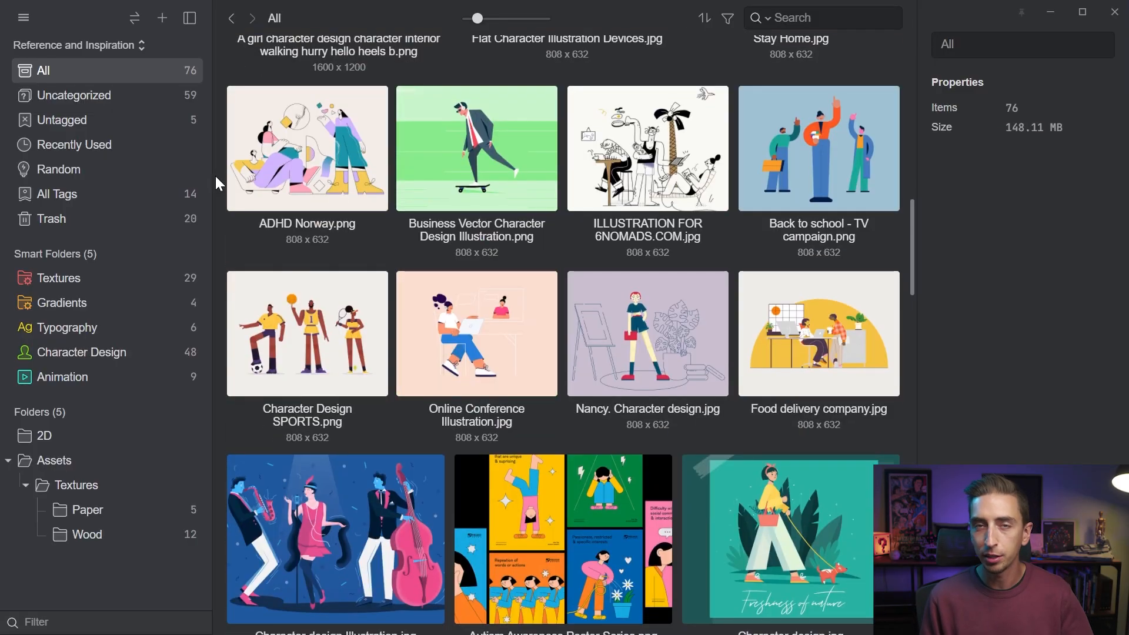
{"action": "scroll", "coordinate": [216, 176], "scroll_direction": "down", "scroll_amount": 4}
{"action": "scroll", "coordinate": [214, 180], "scroll_direction": "up", "scroll_amount": 15}
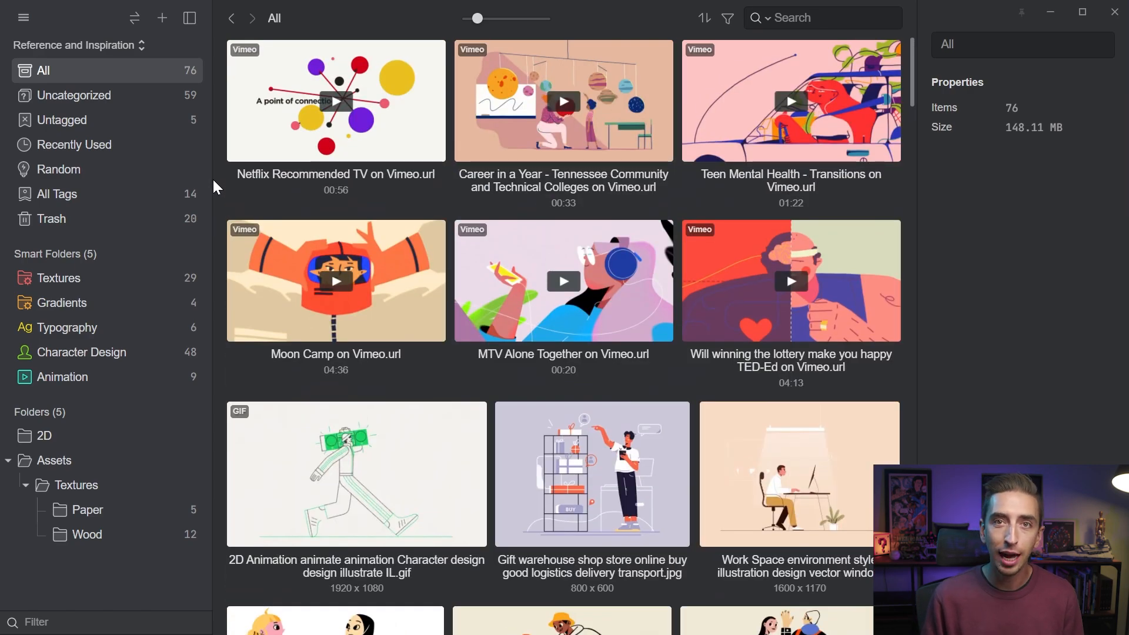
Switch back to the browser and save the Alone man illustration image to Eagle
{"action": "key", "text": "alt+Tab"}
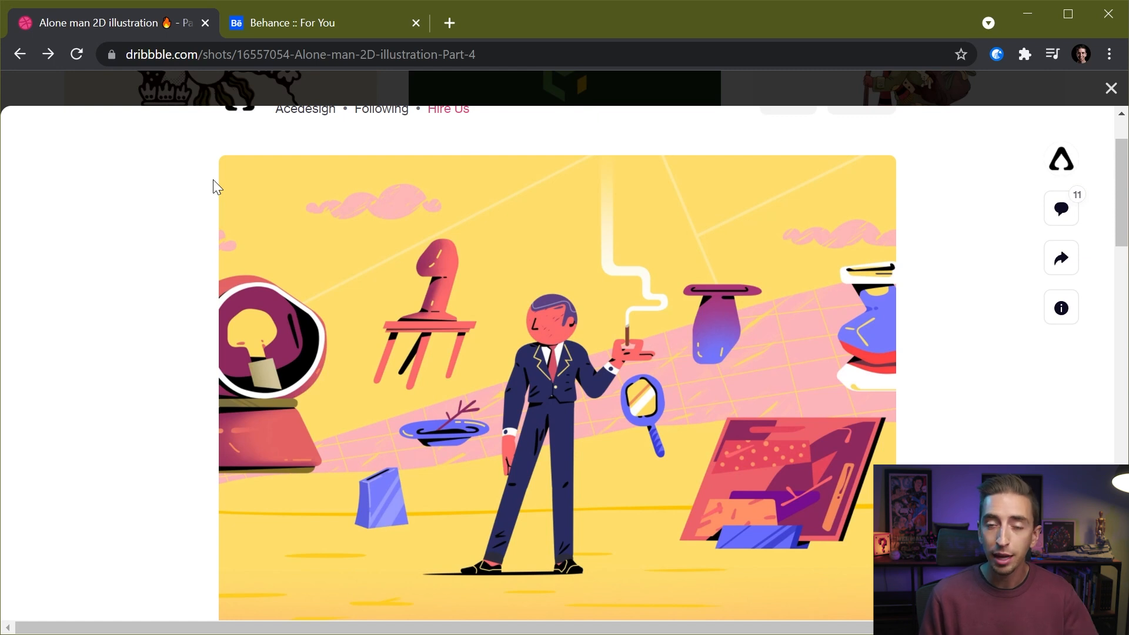
{"action": "right_click", "coordinate": [306, 223]}
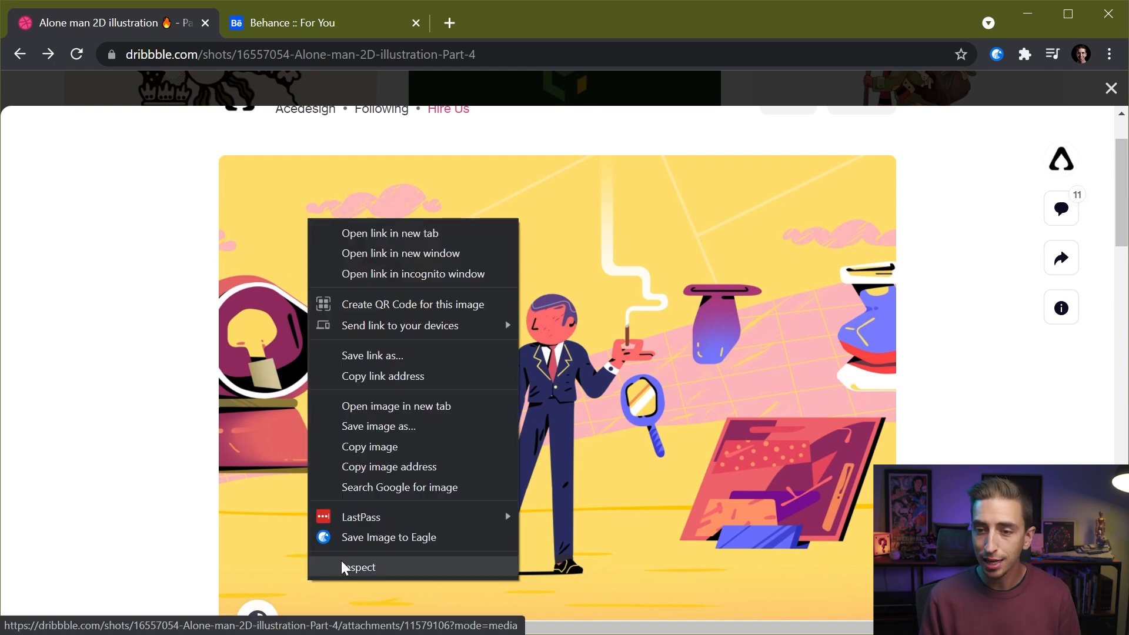
{"action": "left_click", "coordinate": [376, 536]}
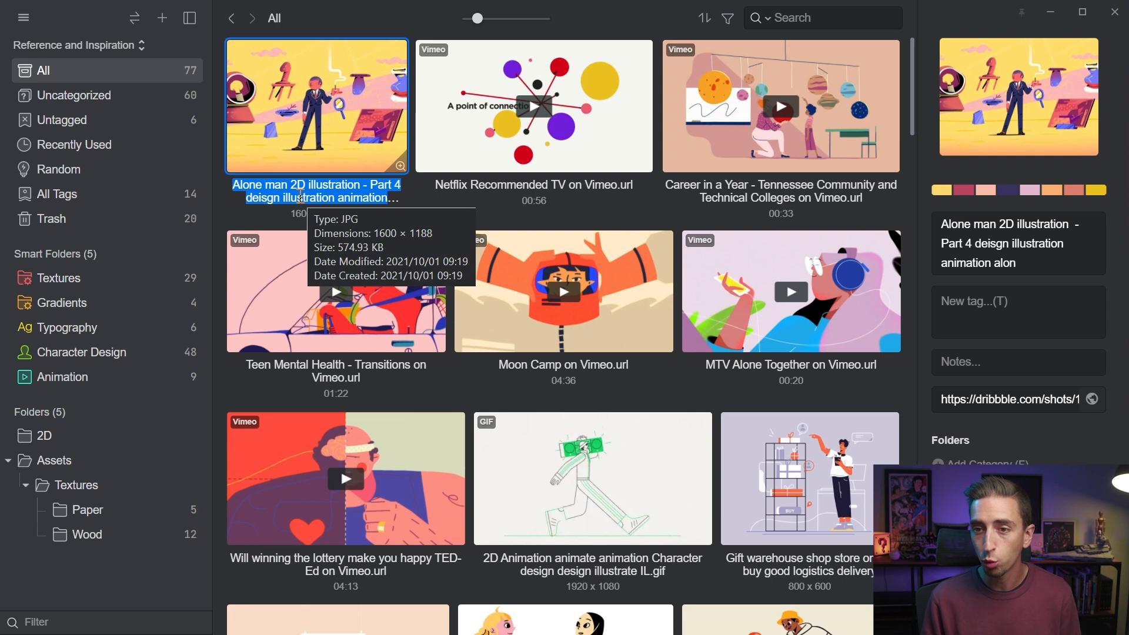
{"action": "left_click", "coordinate": [986, 394]}
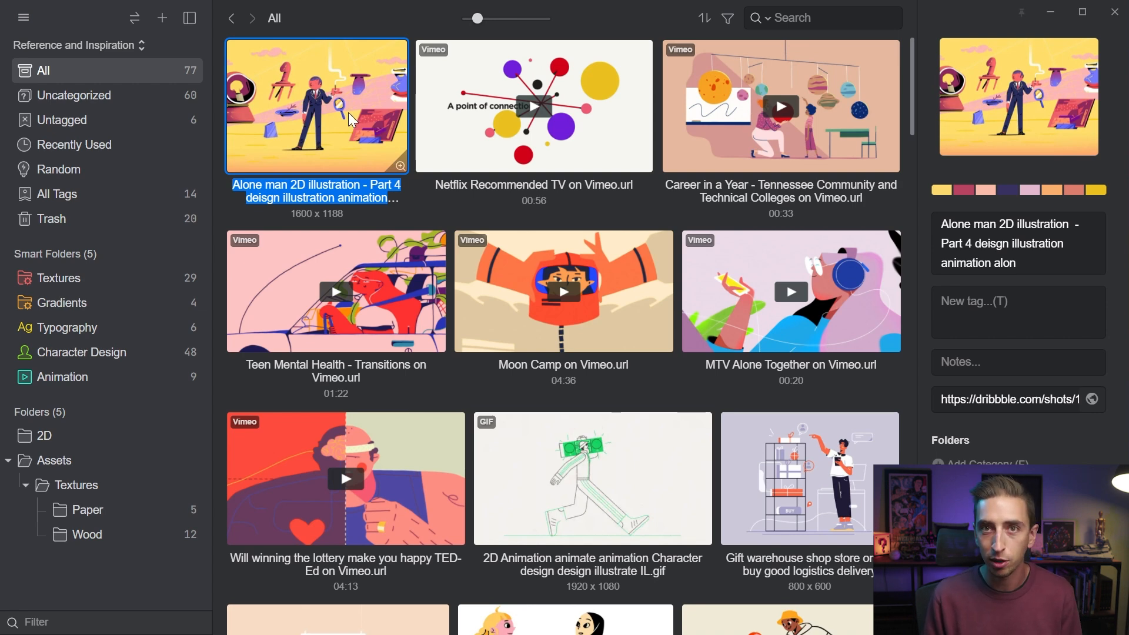
Tag the saved Alone man illustration with 2D, Character, Character Design and Texture
{"action": "key", "text": "t"}
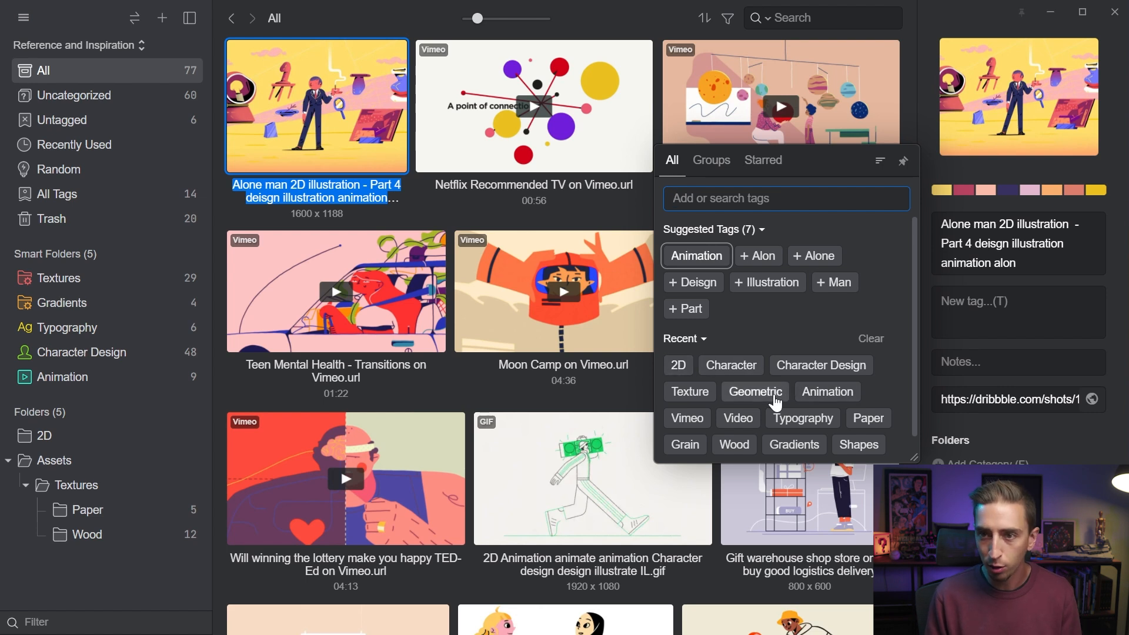
{"action": "left_click", "coordinate": [678, 366]}
{"action": "left_click", "coordinate": [732, 367]}
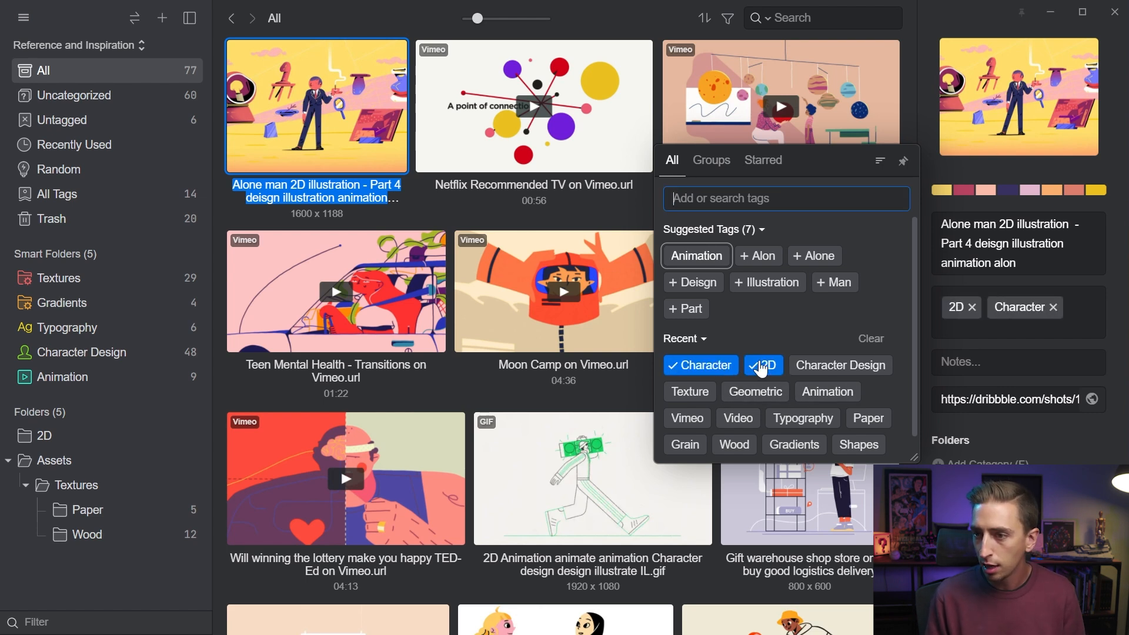
{"action": "left_click", "coordinate": [841, 369]}
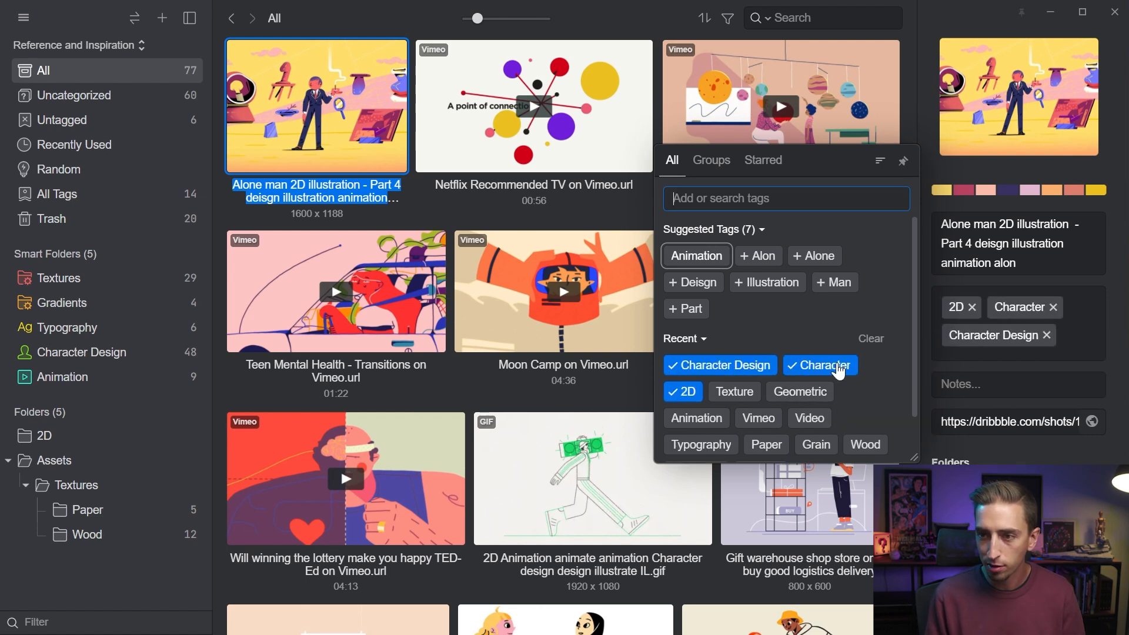
{"action": "left_click", "coordinate": [732, 393]}
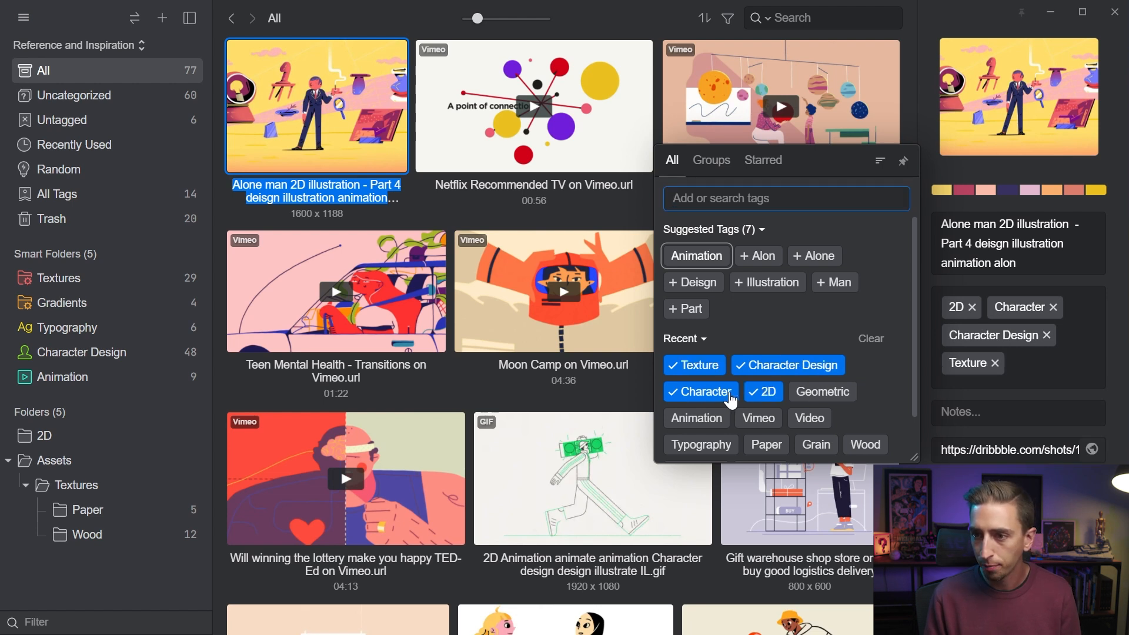
{"action": "left_click", "coordinate": [496, 408]}
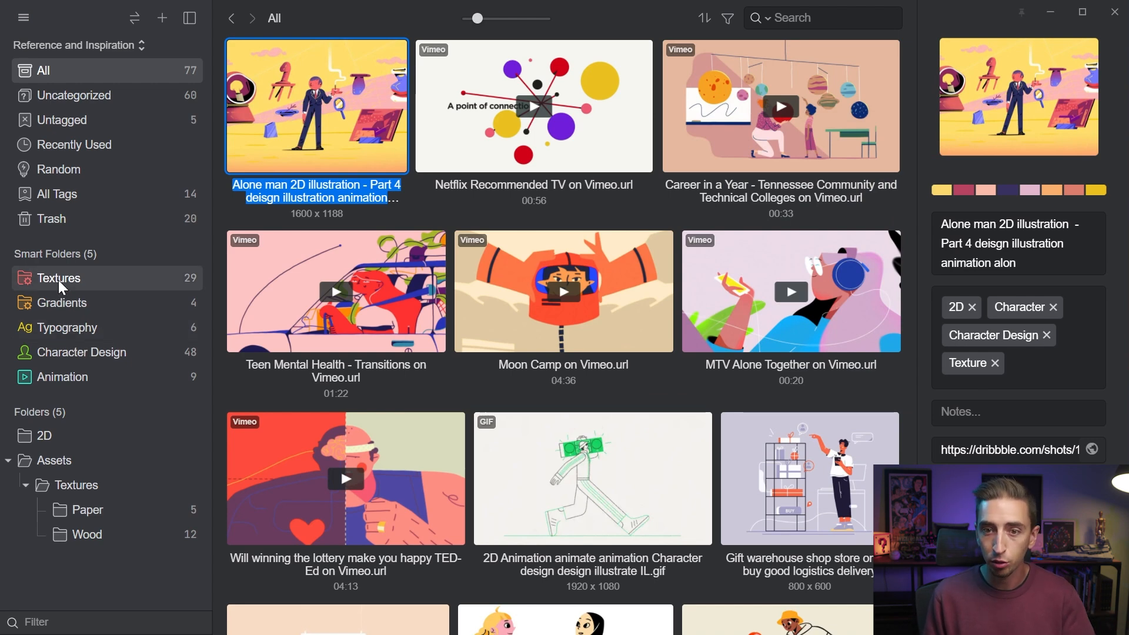
View the contents of the Character Design, Typography, Gradients, Textures and Animation smart folders in turn
{"action": "left_click", "coordinate": [66, 353]}
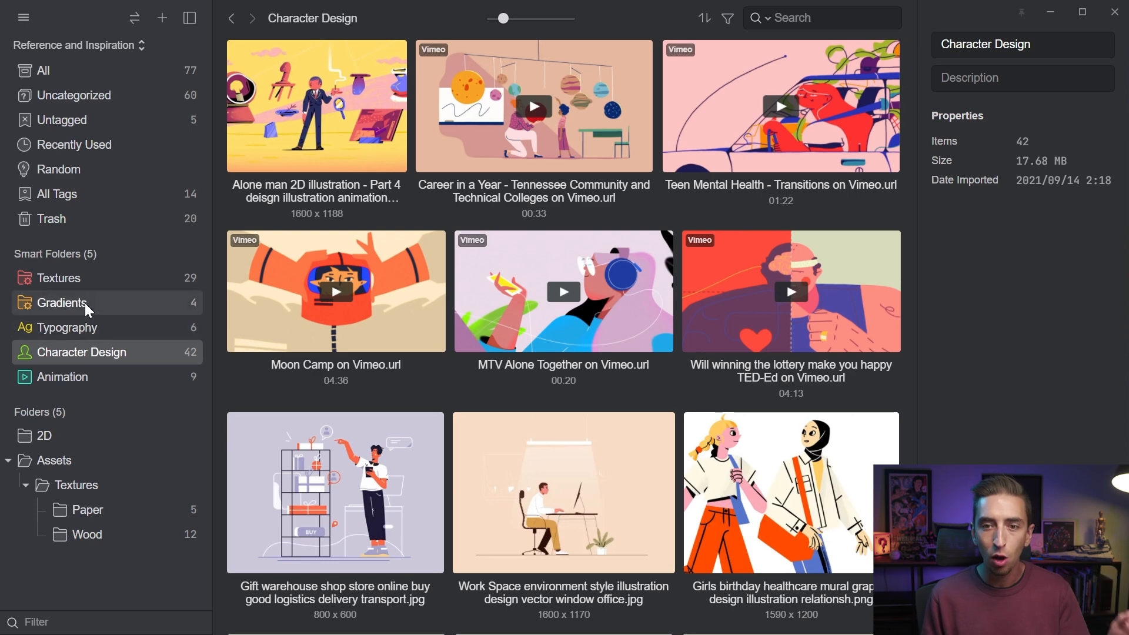
{"action": "left_click", "coordinate": [90, 328]}
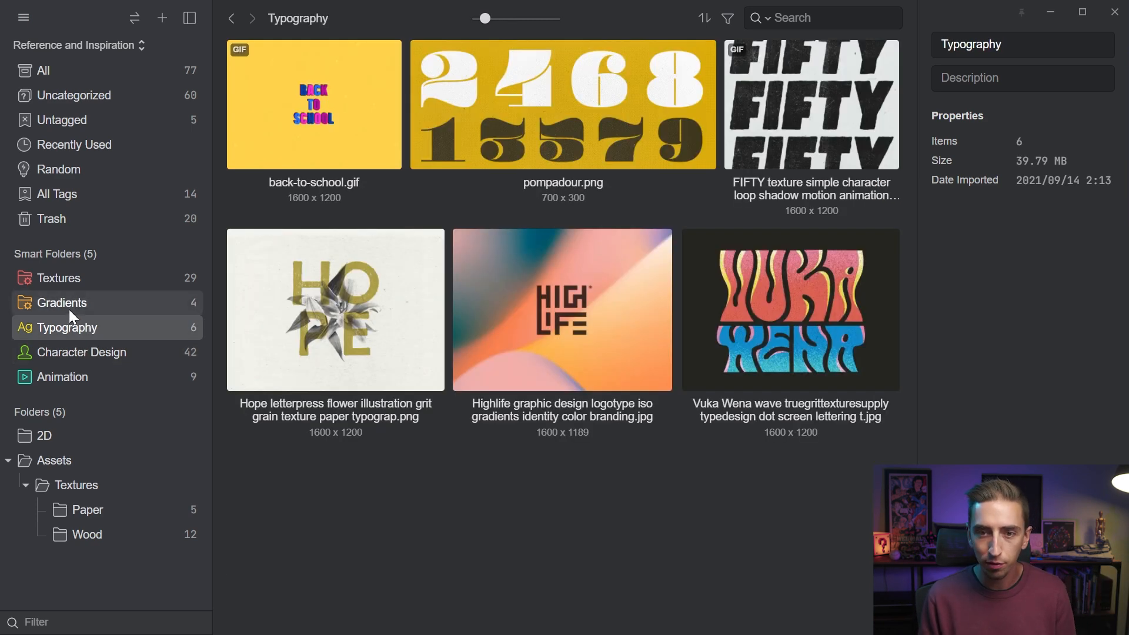
{"action": "left_click", "coordinate": [69, 308]}
{"action": "left_click", "coordinate": [69, 279]}
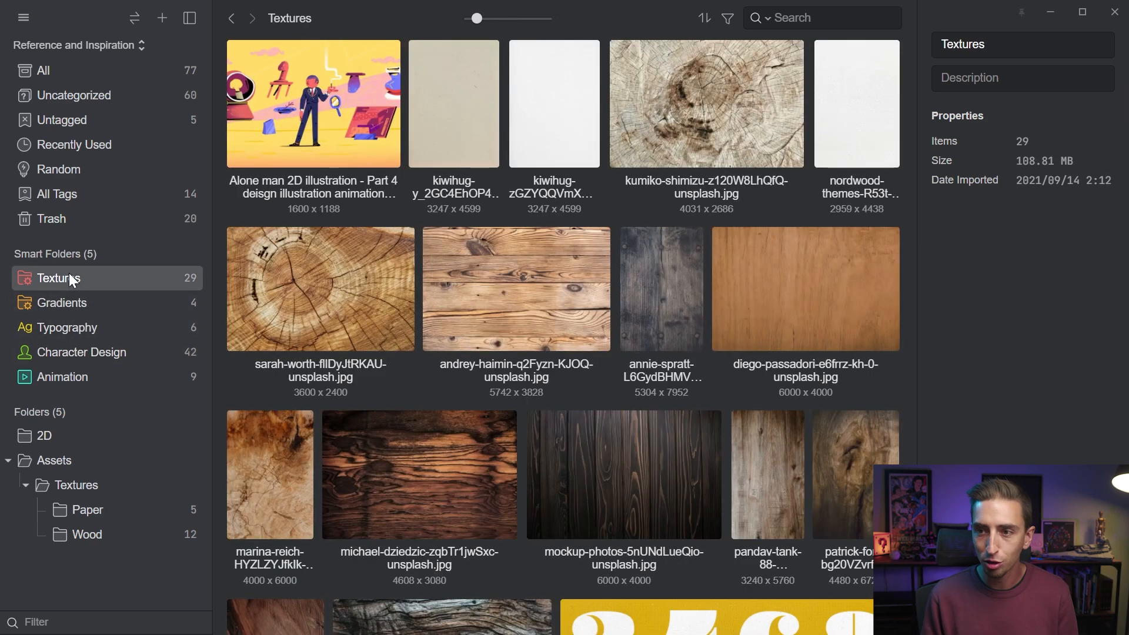
{"action": "left_click", "coordinate": [90, 374]}
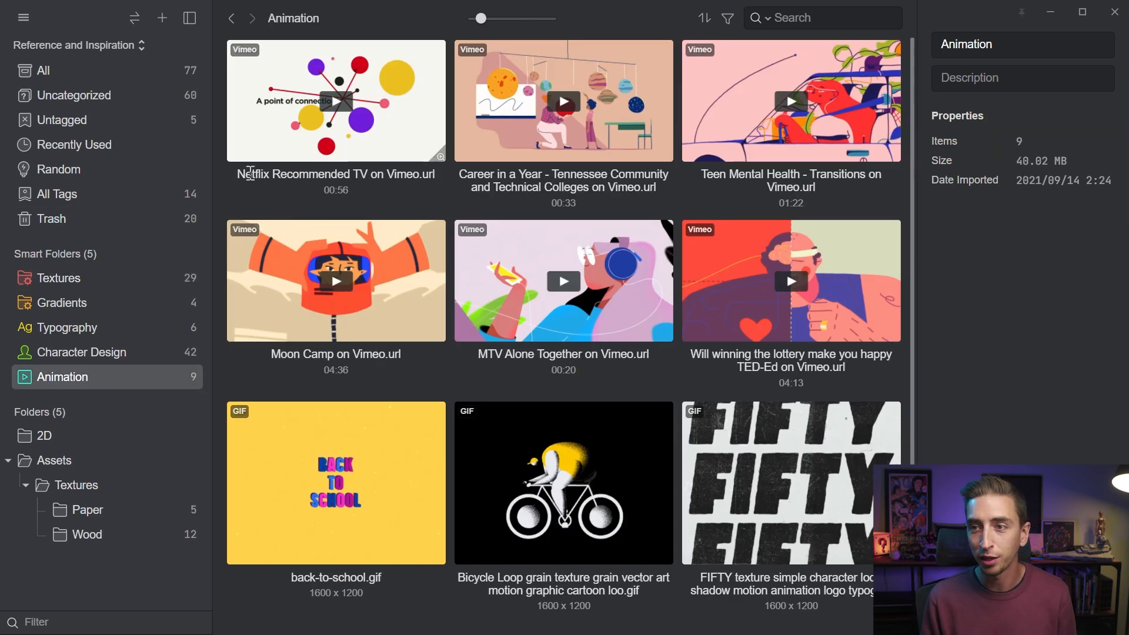
Preview the Netflix Recommended TV video, the Career in a Year video and the FIFTY texture GIF, returning to the Animation folder each time
{"action": "mouse_move", "coordinate": [324, 125]}
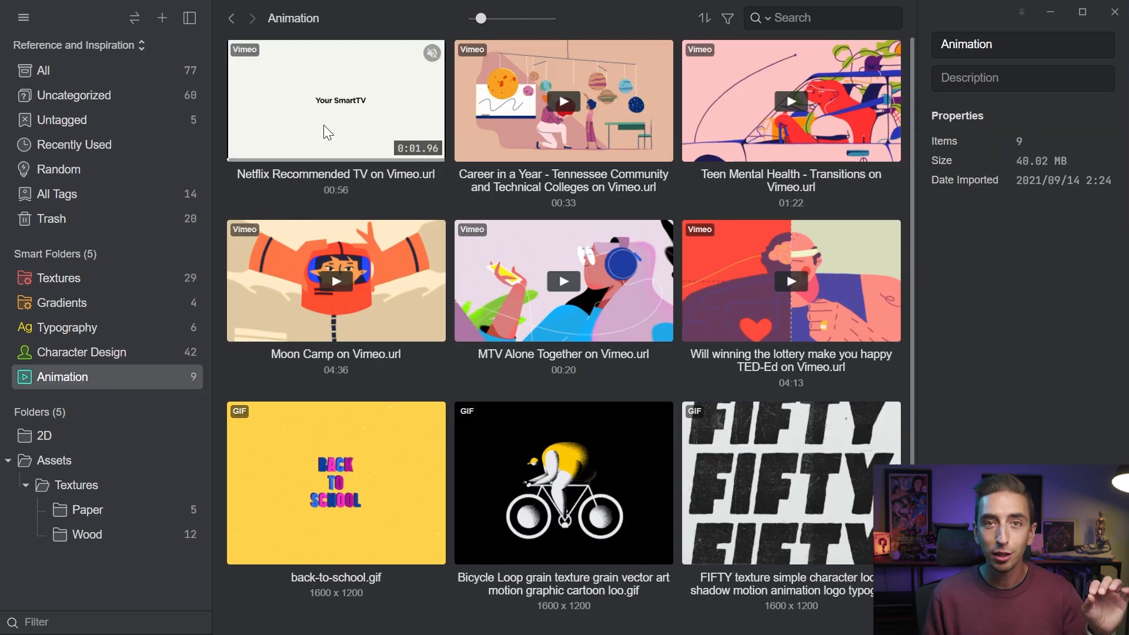
{"action": "double_click", "coordinate": [324, 125]}
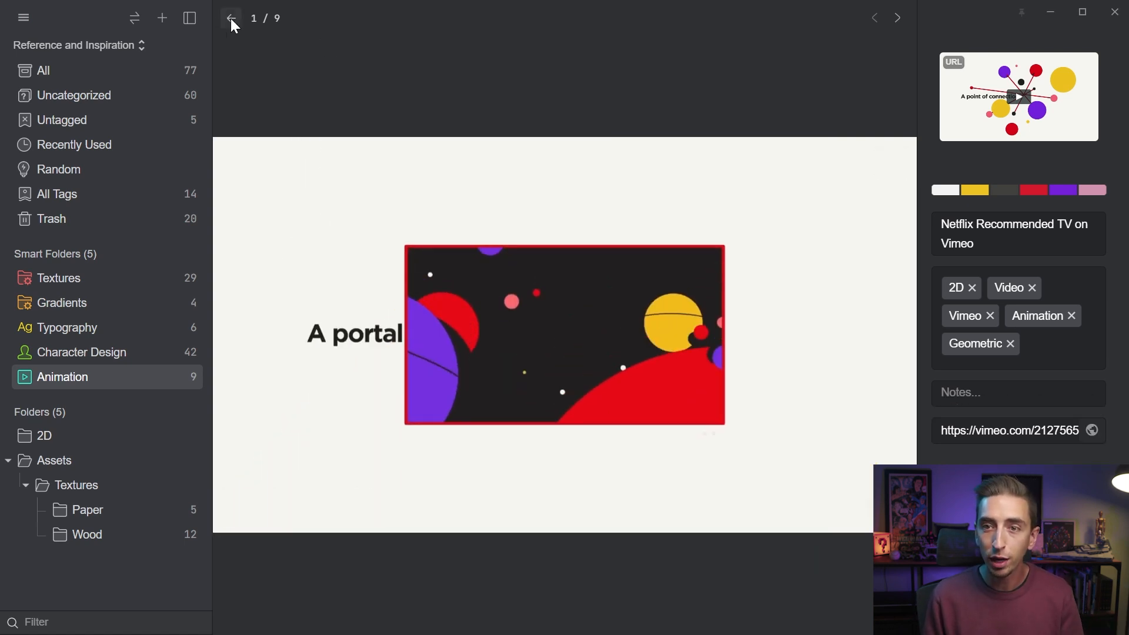
{"action": "left_click", "coordinate": [231, 18]}
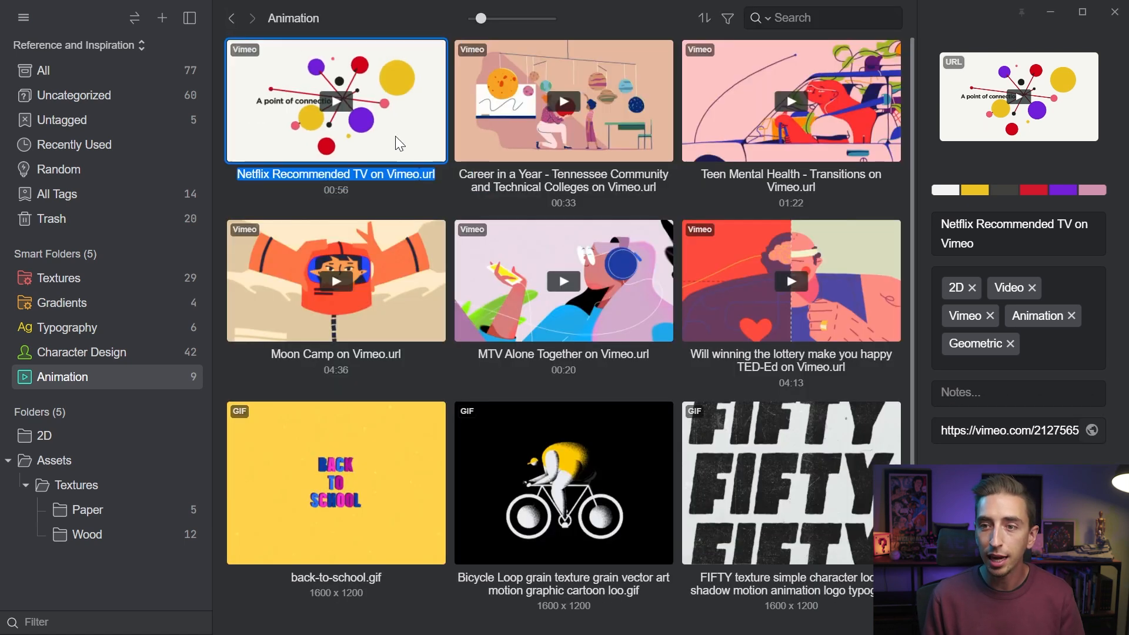
{"action": "double_click", "coordinate": [478, 115]}
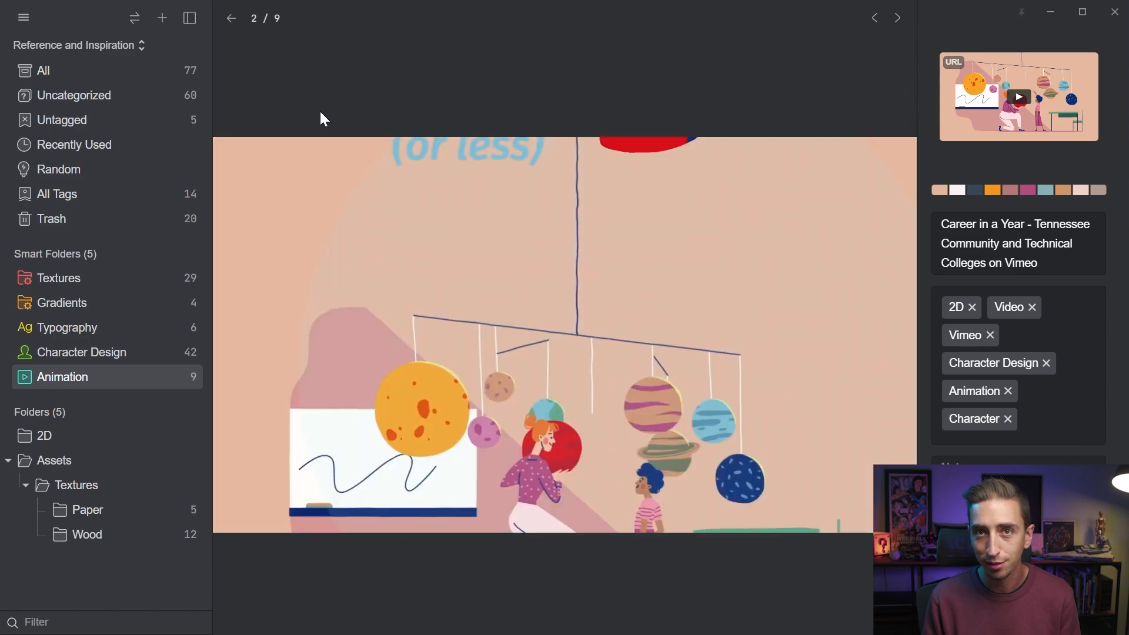
{"action": "left_click", "coordinate": [231, 18]}
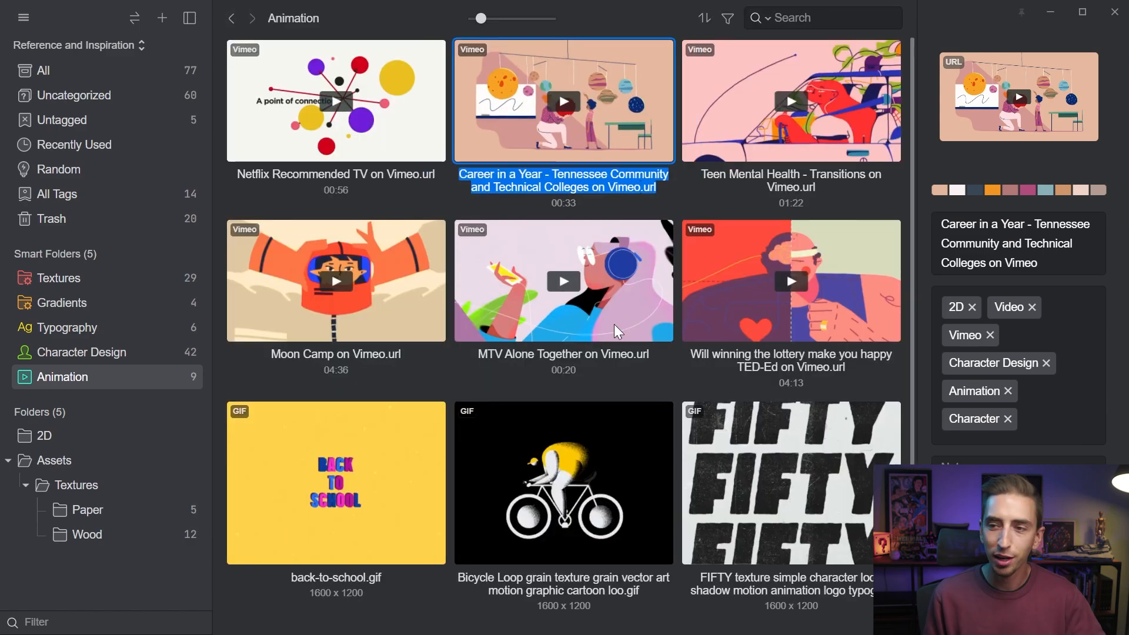
{"action": "double_click", "coordinate": [750, 461]}
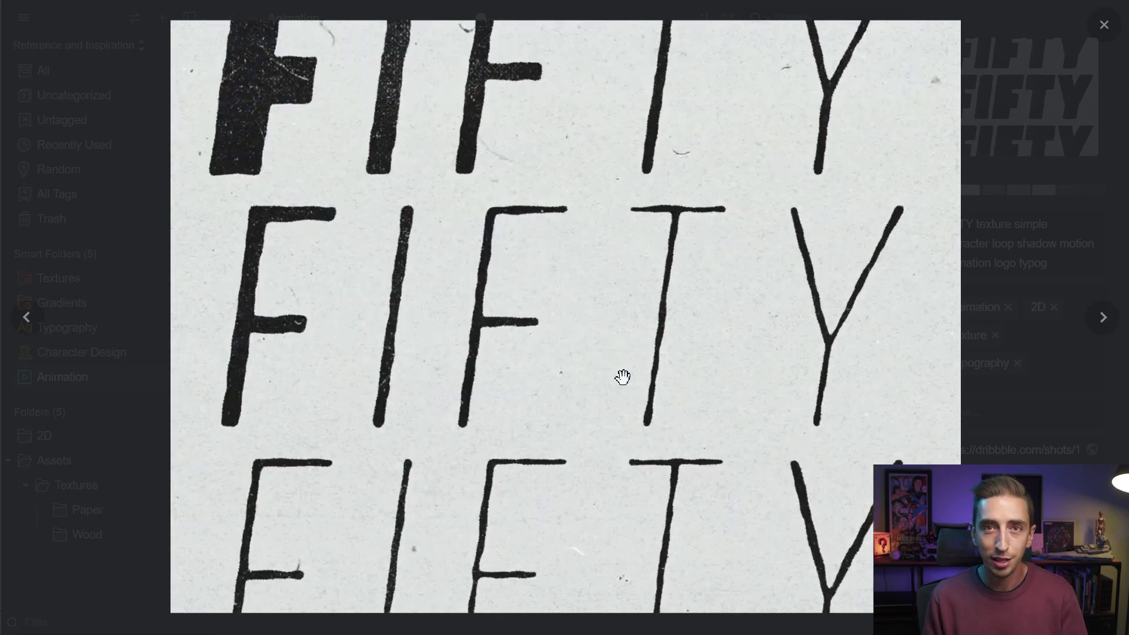
{"action": "key", "text": "Escape"}
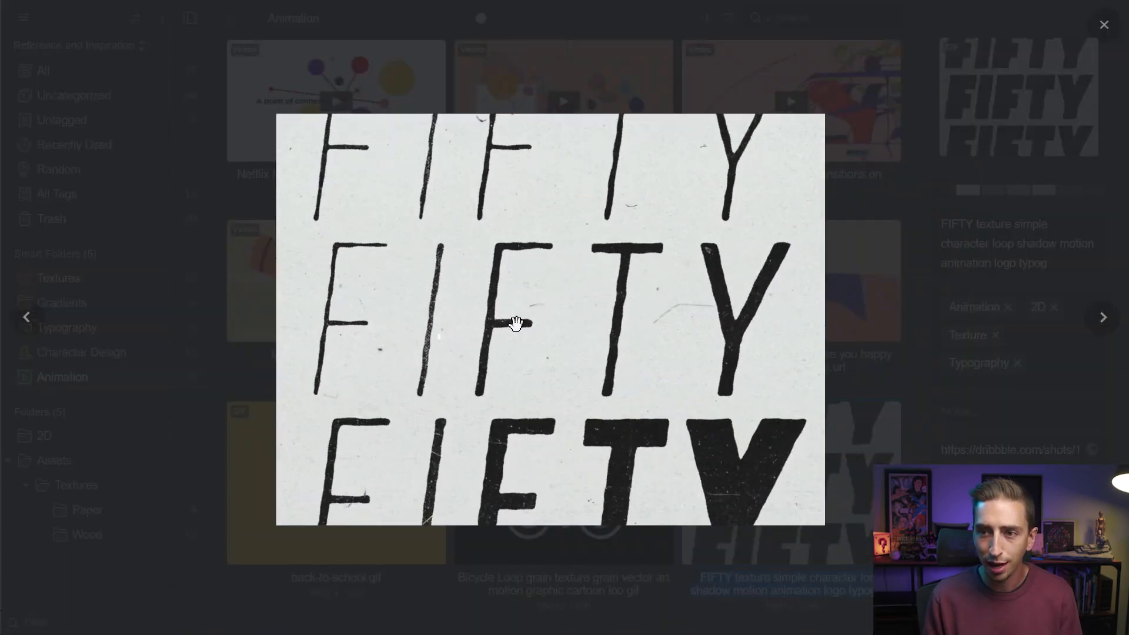
Filter the Animation folder by the yellow from the back-to-school GIF's colour palette
{"action": "left_click", "coordinate": [351, 474]}
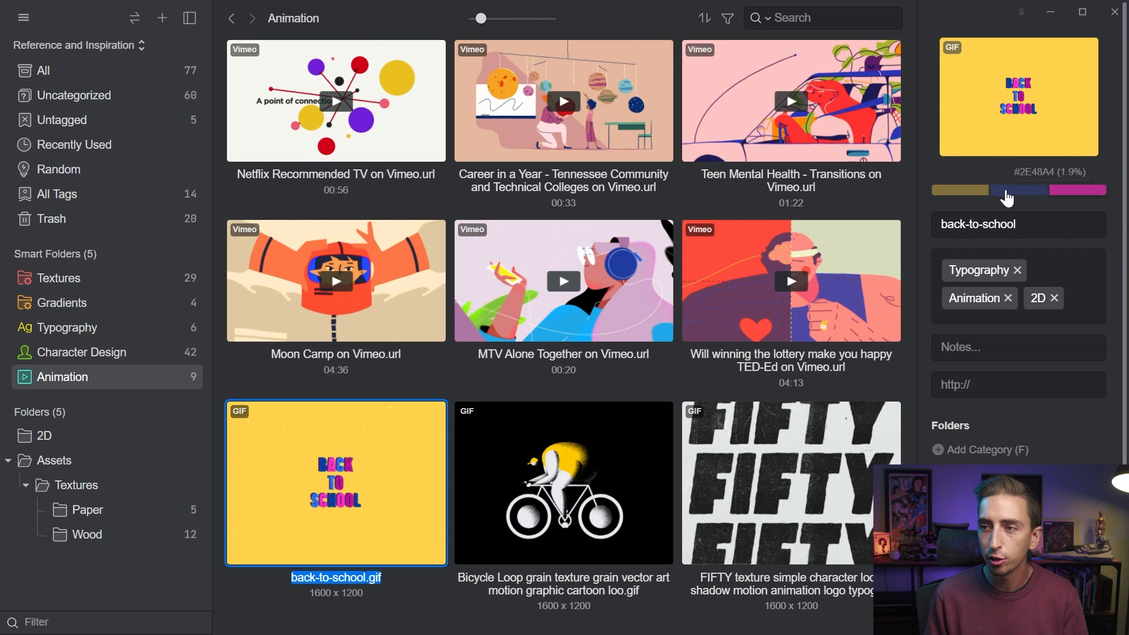
{"action": "right_click", "coordinate": [963, 189]}
{"action": "left_click", "coordinate": [972, 204]}
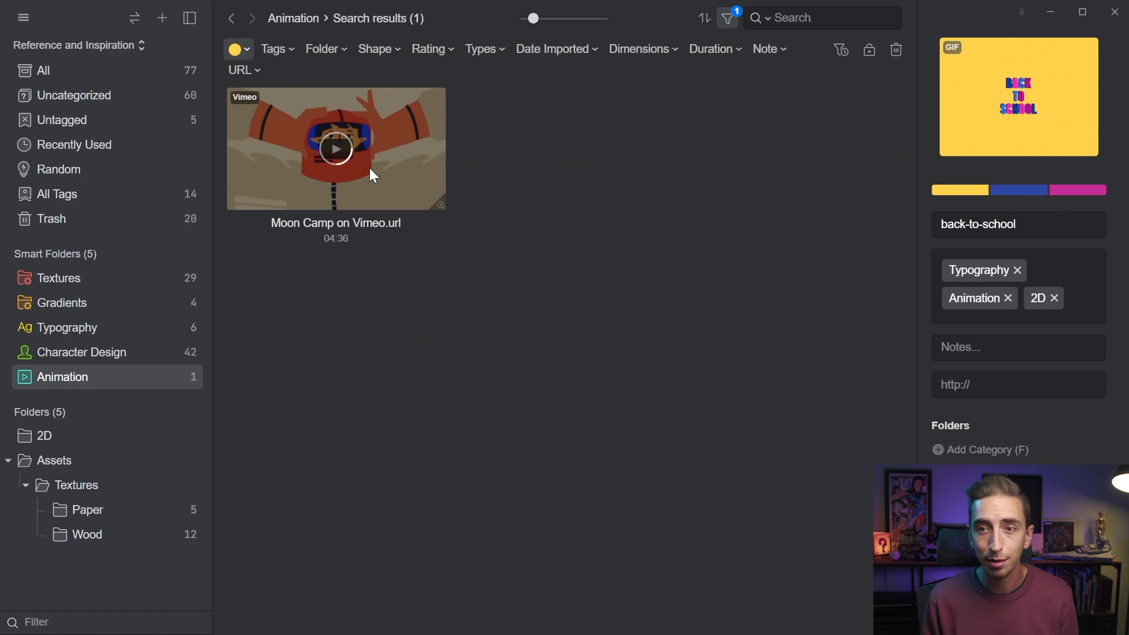
Show all library items, and save the Selfie and Profile Share laptop illustrations from the Dribbble results in the browser to the library
{"action": "mouse_move", "coordinate": [370, 168]}
{"action": "left_click", "coordinate": [119, 80]}
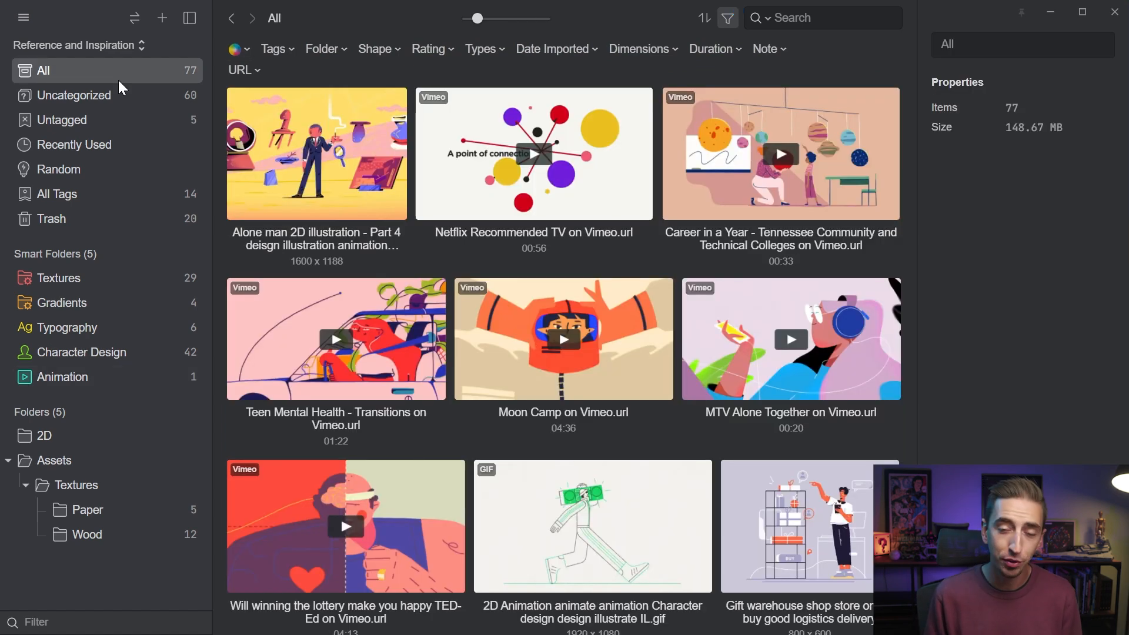
{"action": "key", "text": "alt+Tab"}
{"action": "left_click", "coordinate": [201, 132]}
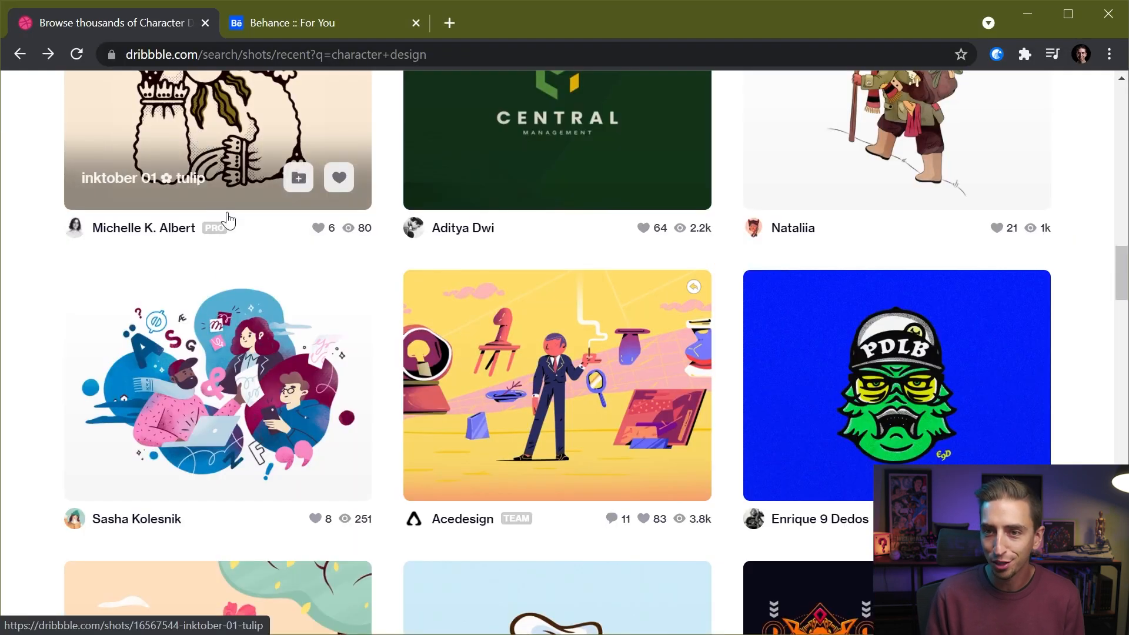
{"action": "scroll", "coordinate": [465, 250], "scroll_direction": "up", "scroll_amount": 2}
{"action": "scroll", "coordinate": [592, 282], "scroll_direction": "down", "scroll_amount": 3}
{"action": "scroll", "coordinate": [588, 268], "scroll_direction": "up", "scroll_amount": 4}
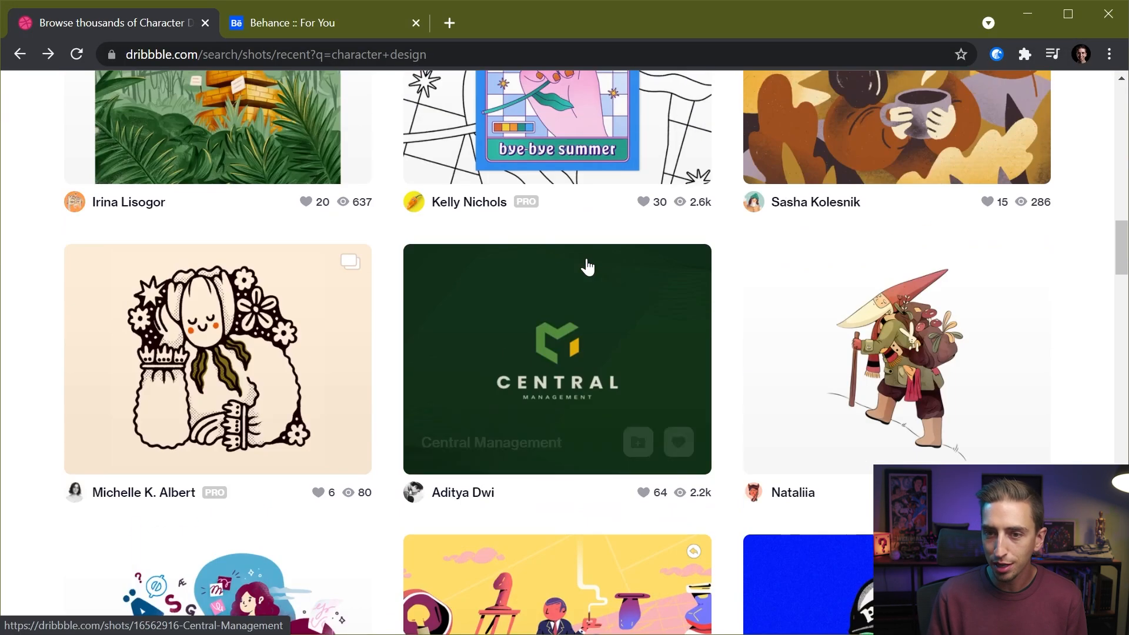
{"action": "scroll", "coordinate": [589, 268], "scroll_direction": "up", "scroll_amount": 6}
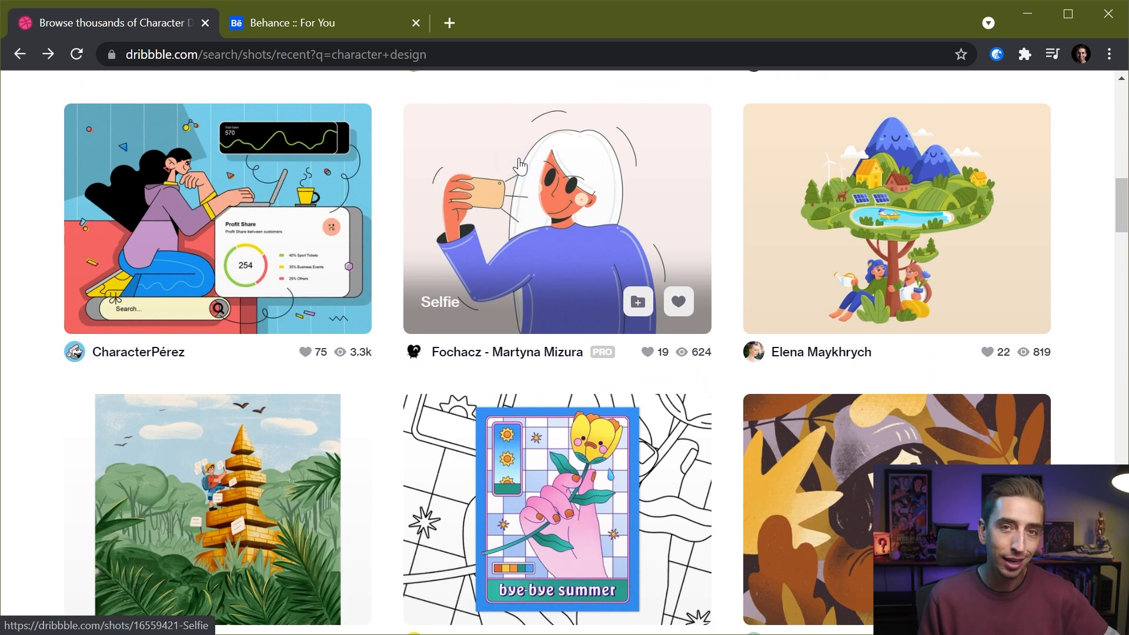
{"action": "scroll", "coordinate": [530, 212], "scroll_direction": "up", "scroll_amount": 12}
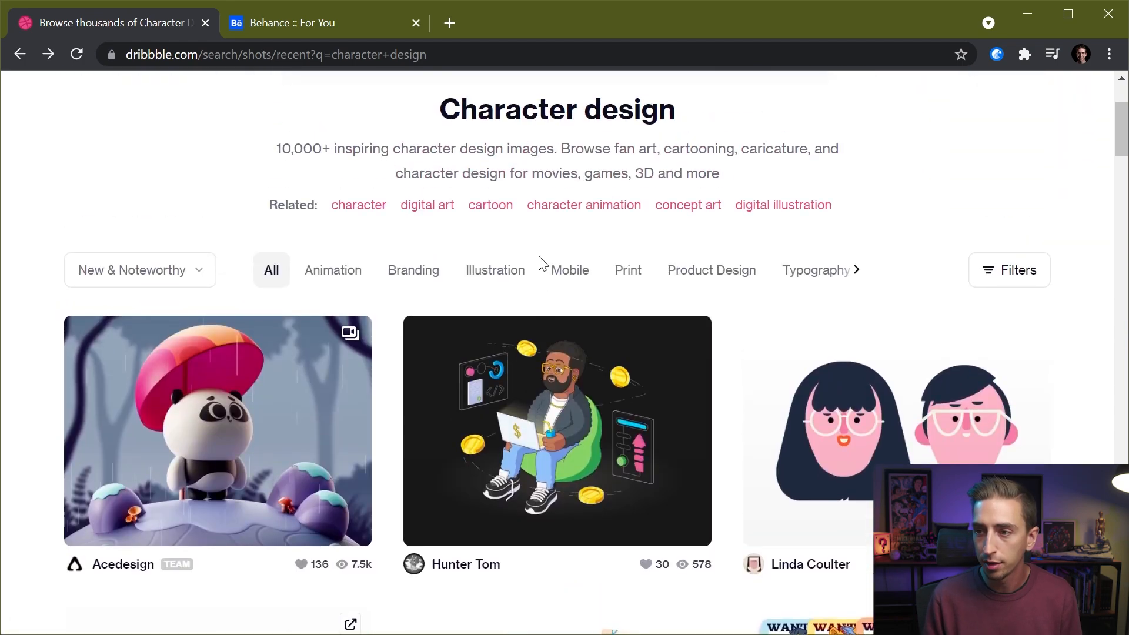
Save the inktober 01 tulip illustration to the Eagle library and look through more of the Dribbble character design results
{"action": "scroll", "coordinate": [198, 375], "scroll_direction": "down", "scroll_amount": 10}
{"action": "scroll", "coordinate": [507, 358], "scroll_direction": "down", "scroll_amount": 15}
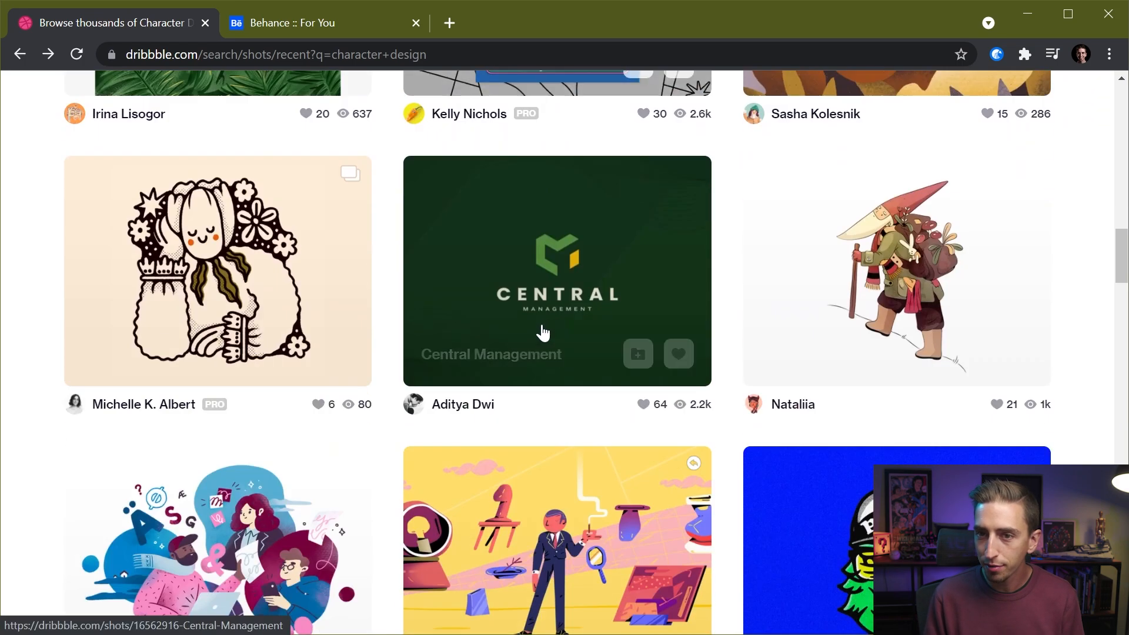
{"action": "scroll", "coordinate": [219, 237], "scroll_direction": "up", "scroll_amount": 3}
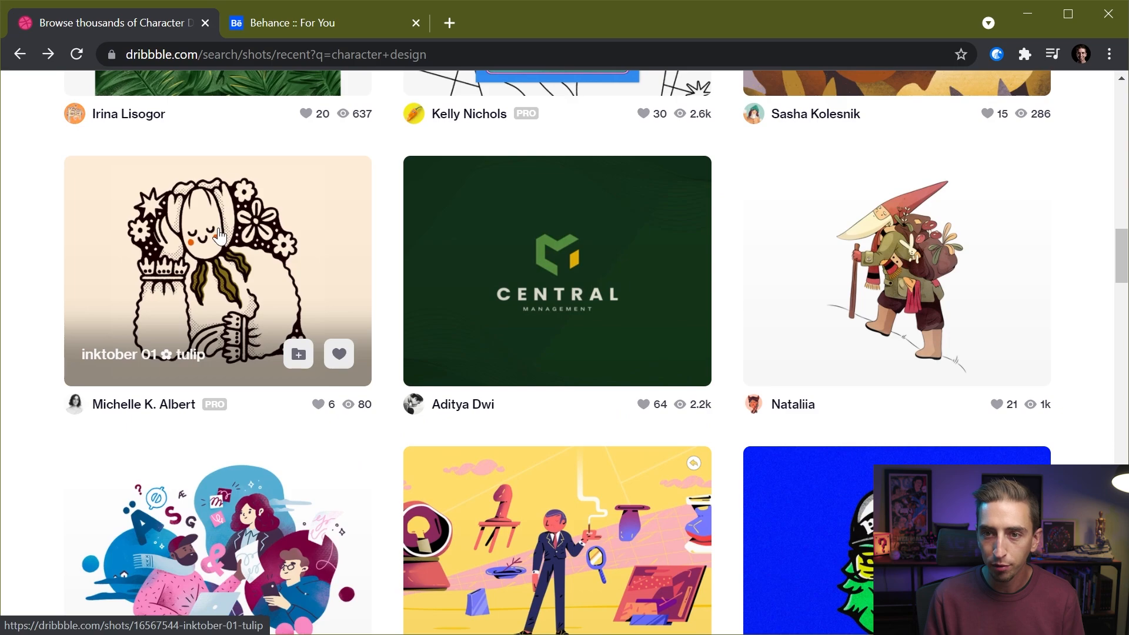
{"action": "scroll", "coordinate": [580, 315], "scroll_direction": "down", "scroll_amount": 12}
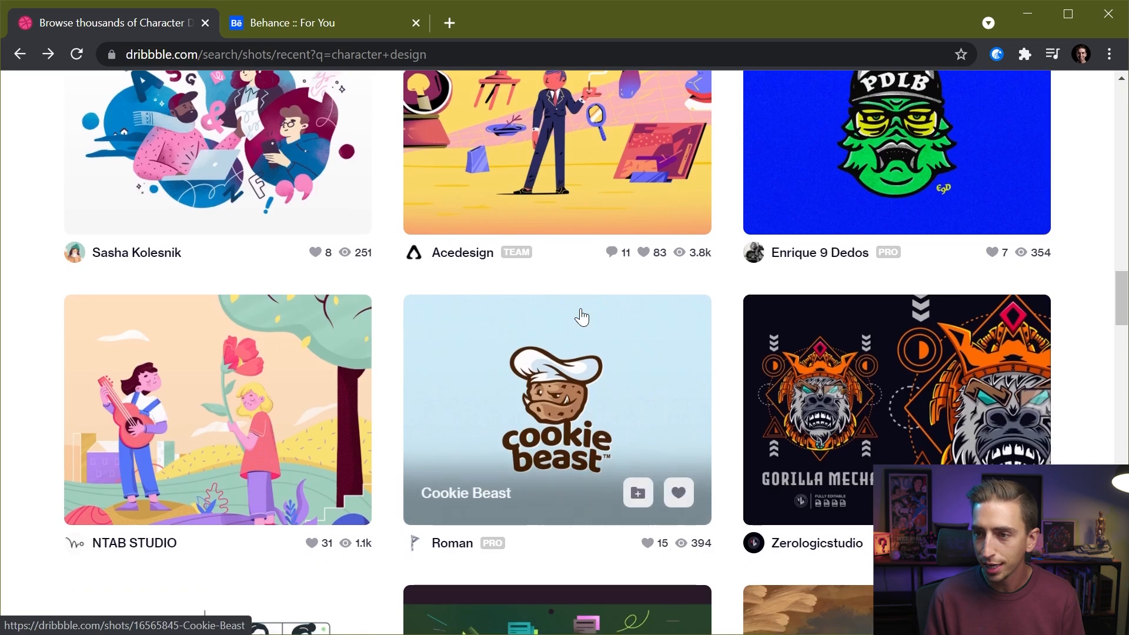
{"action": "scroll", "coordinate": [584, 312], "scroll_direction": "down", "scroll_amount": 13}
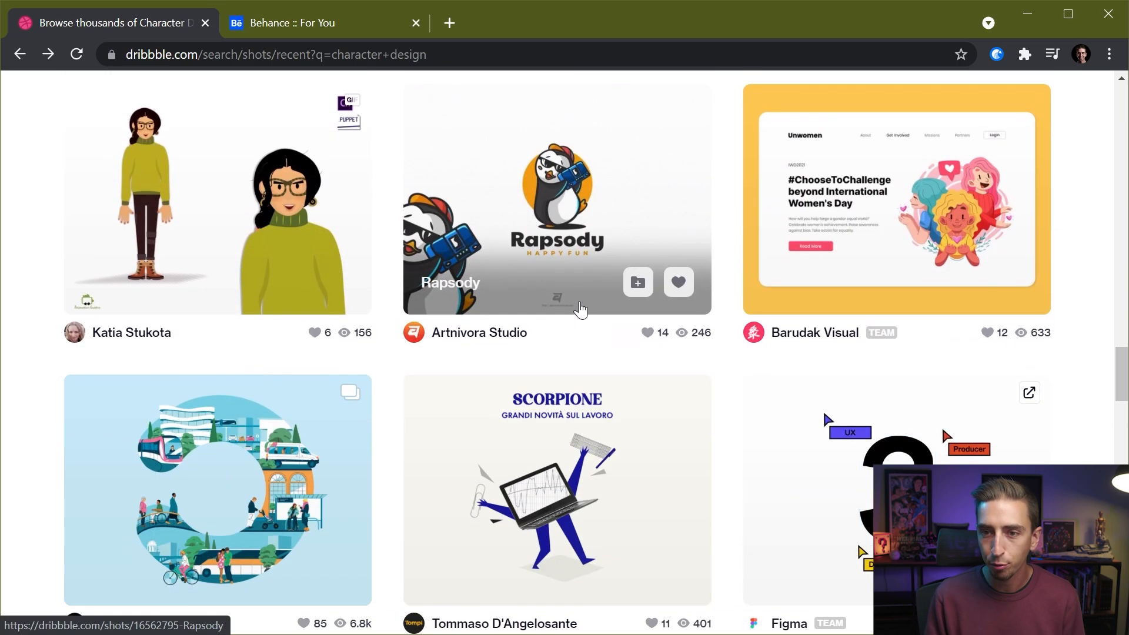
{"action": "scroll", "coordinate": [580, 308], "scroll_direction": "down", "scroll_amount": 9}
Search Behance for "character design" and open the Character Design project with the flat people illustrations
{"action": "key", "text": "ctrl+Tab"}
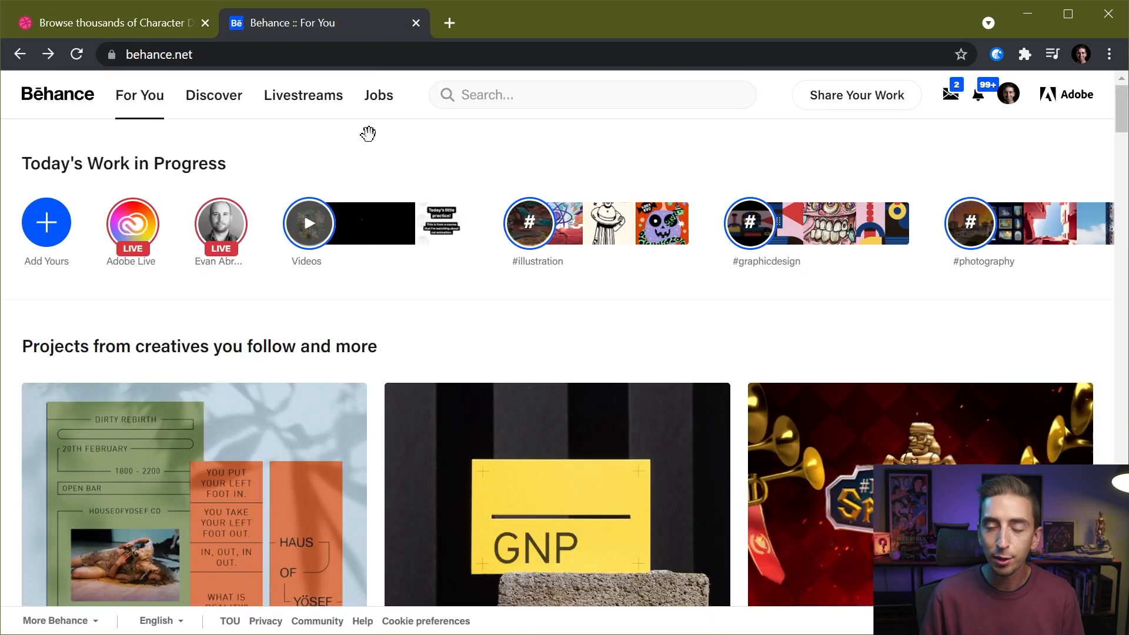
{"action": "left_click", "coordinate": [477, 94]}
{"action": "type", "text": "character design"}
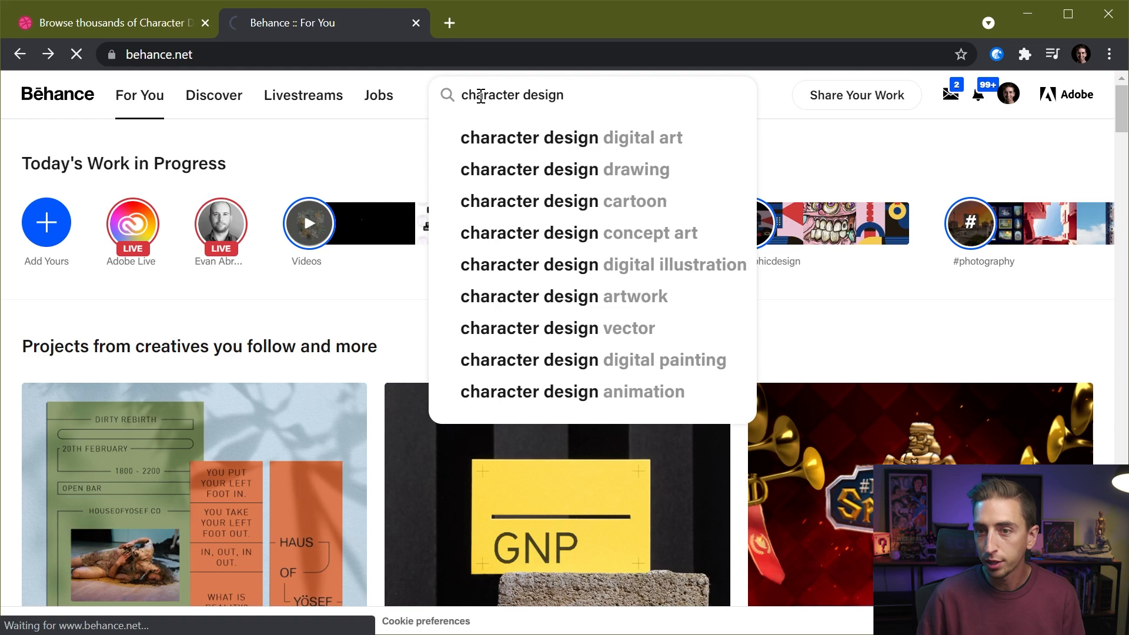
{"action": "key", "text": "Return"}
{"action": "scroll", "coordinate": [532, 399], "scroll_direction": "down", "scroll_amount": 9}
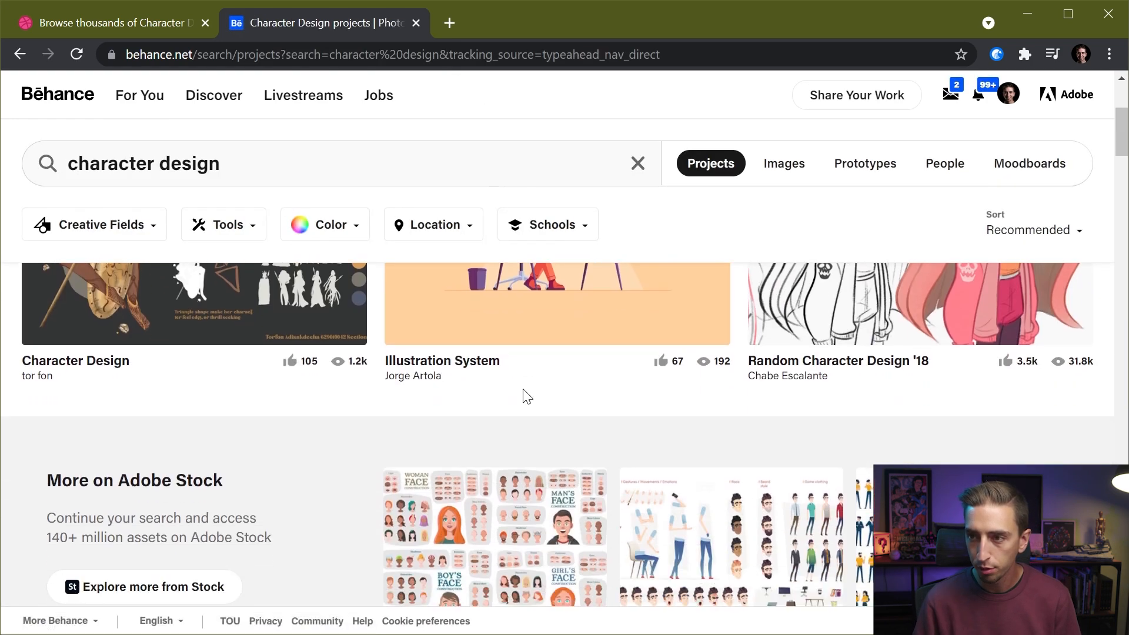
{"action": "left_click", "coordinate": [147, 425]}
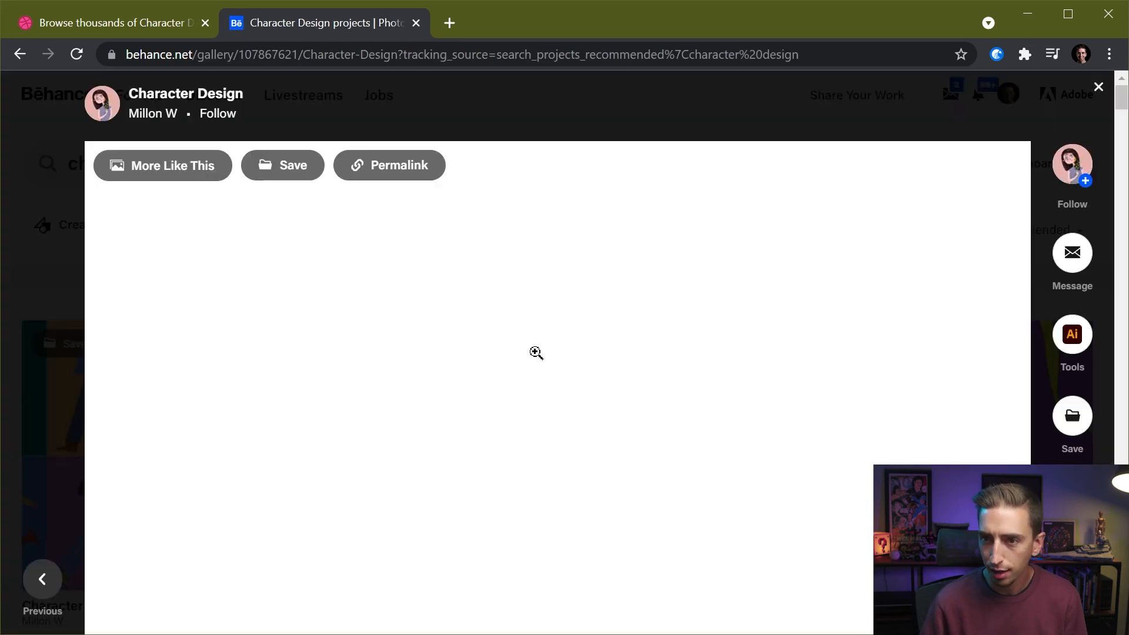
Save the Character Illustrations 2020 cover and the Flat Person Character Design grid from the Behance project to Eagle
{"action": "scroll", "coordinate": [533, 353], "scroll_direction": "up", "scroll_amount": 1}
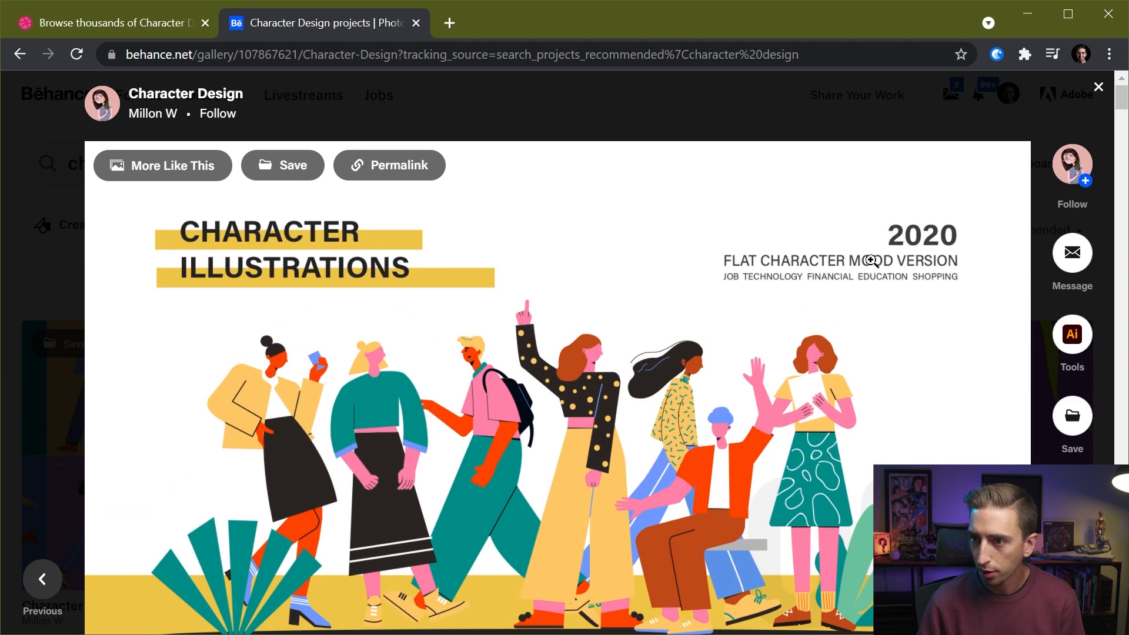
{"action": "scroll", "coordinate": [828, 341], "scroll_direction": "down", "scroll_amount": 1}
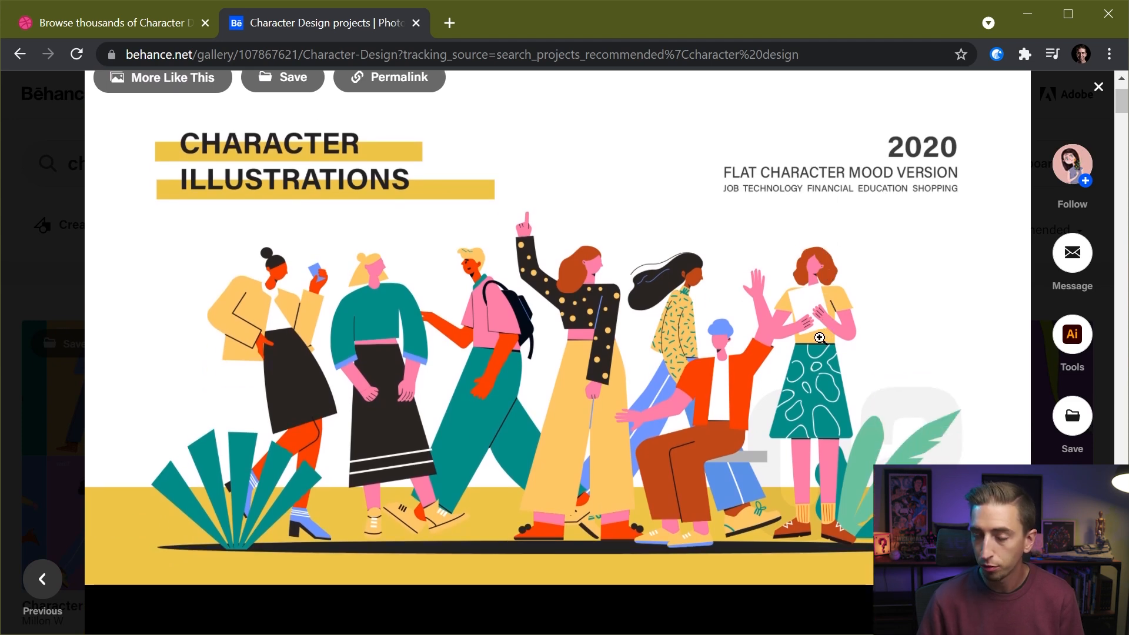
{"action": "scroll", "coordinate": [529, 335], "scroll_direction": "down", "scroll_amount": 6}
{"action": "scroll", "coordinate": [494, 328], "scroll_direction": "down", "scroll_amount": 1}
{"action": "scroll", "coordinate": [481, 277], "scroll_direction": "down", "scroll_amount": 6}
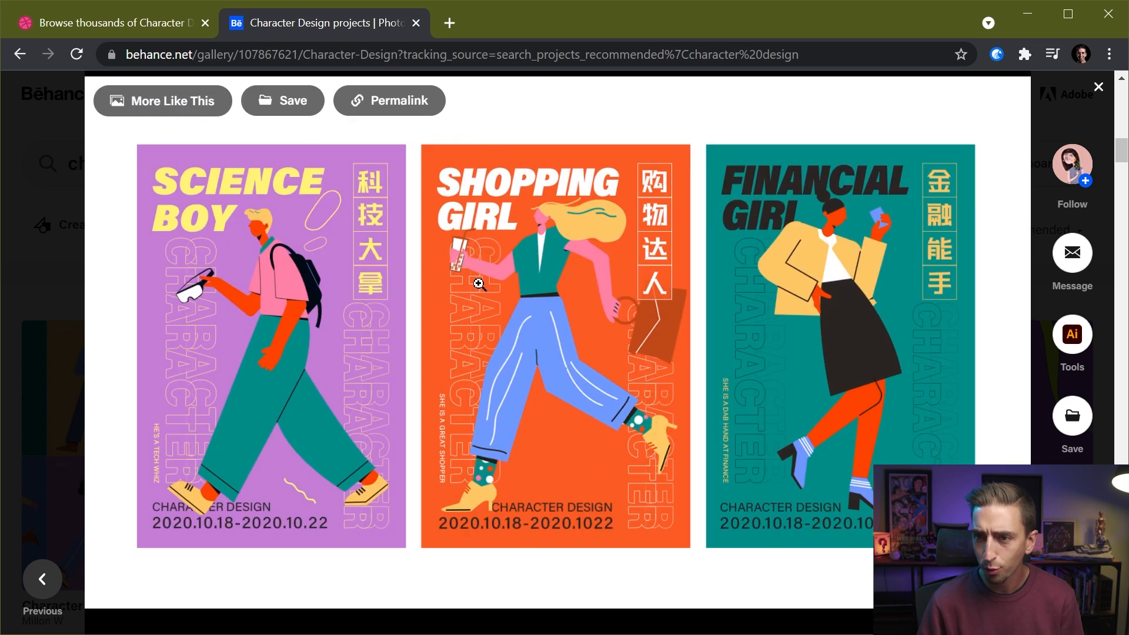
Save the Science Boy, Shopping Girl and Financial Girl posters, the body proportion chart and the Character Structure image to Eagle
{"action": "left_click", "coordinate": [479, 284]}
{"action": "scroll", "coordinate": [473, 283], "scroll_direction": "down", "scroll_amount": 7}
{"action": "left_click", "coordinate": [469, 275]}
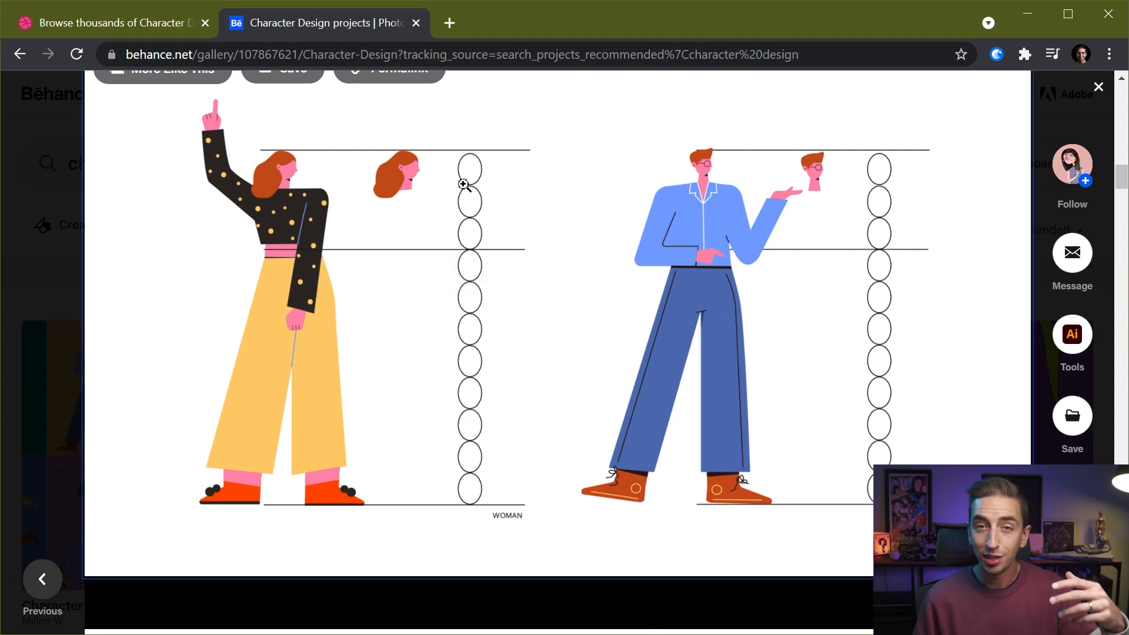
{"action": "scroll", "coordinate": [466, 219], "scroll_direction": "down", "scroll_amount": 9}
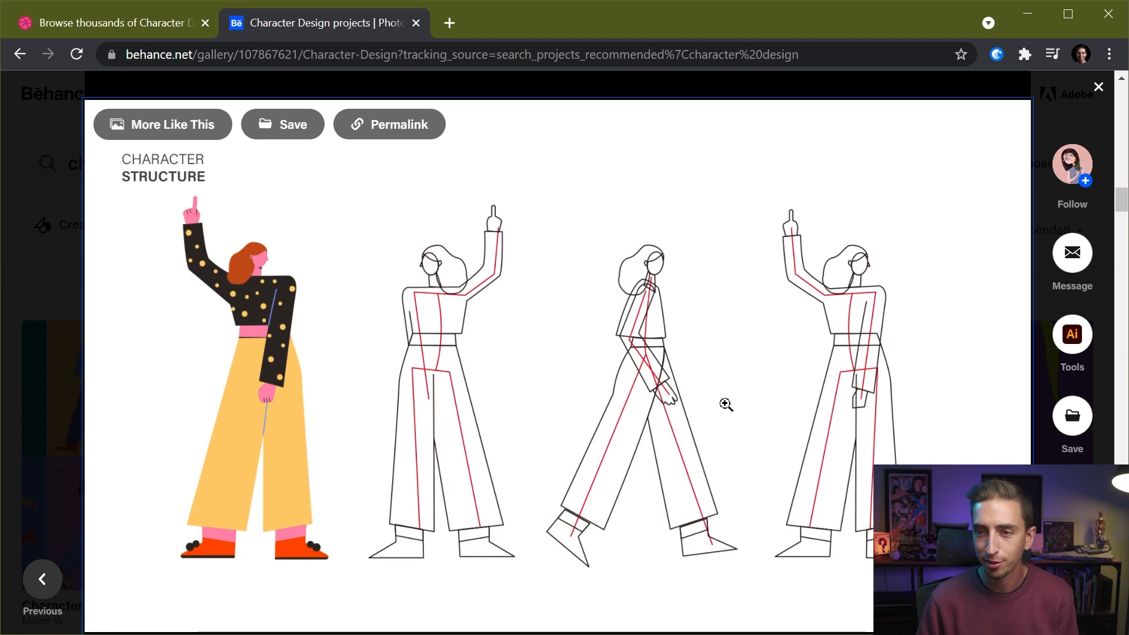
Switch to Eagle and tag the eight newly saved illustrations with Character Design, Character and 2D
{"action": "key", "text": "alt+Tab"}
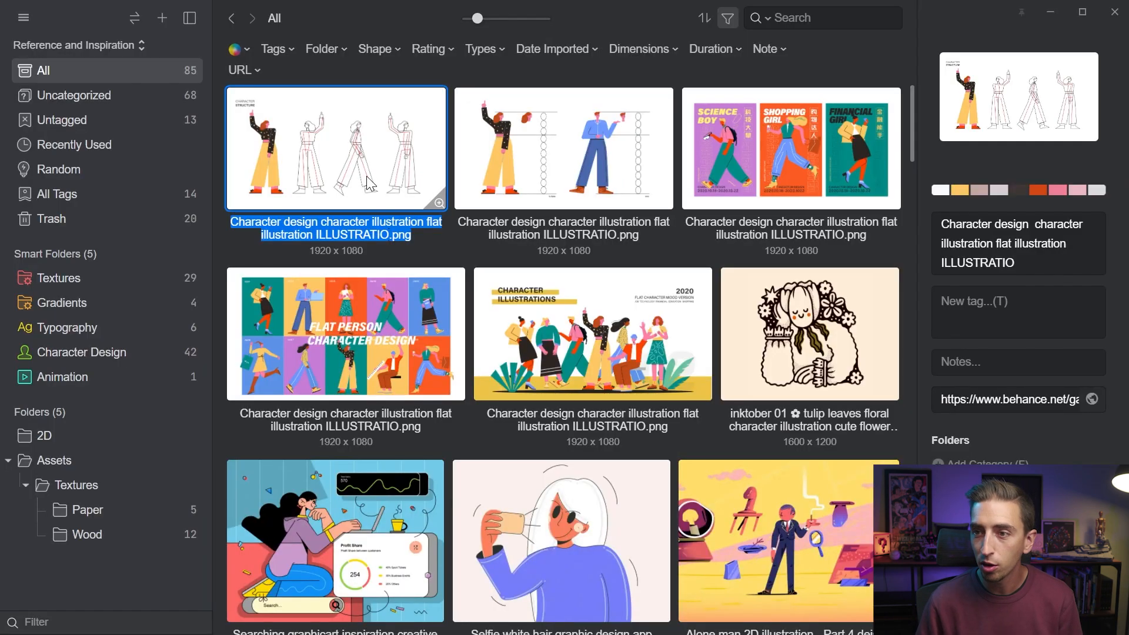
{"action": "left_click", "coordinate": [570, 519], "text": "shift"}
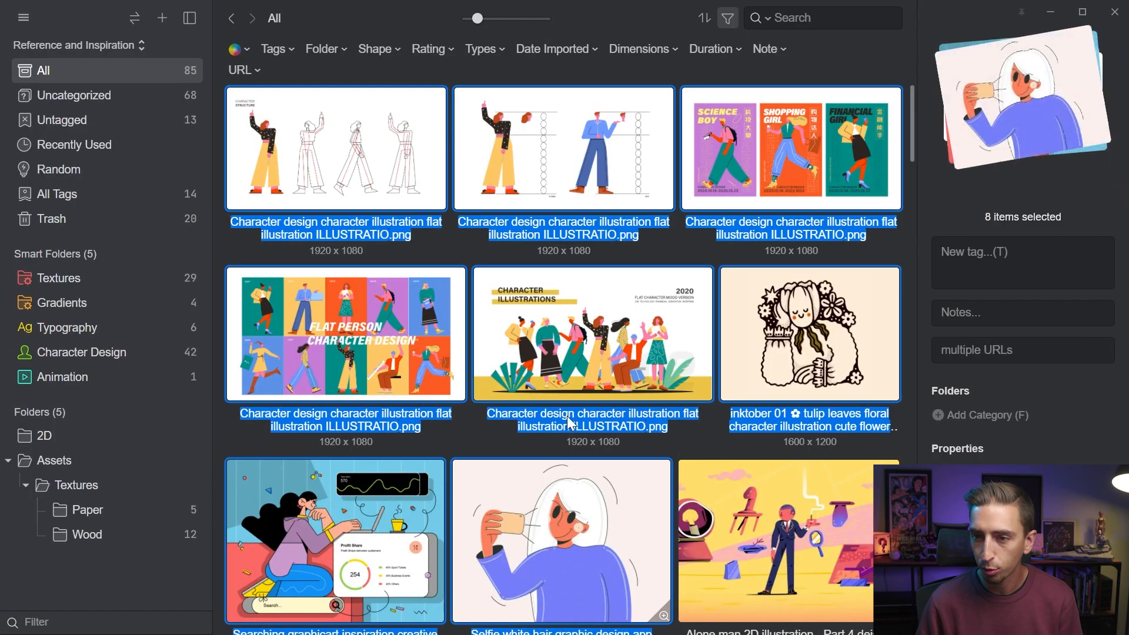
{"action": "key", "text": "t"}
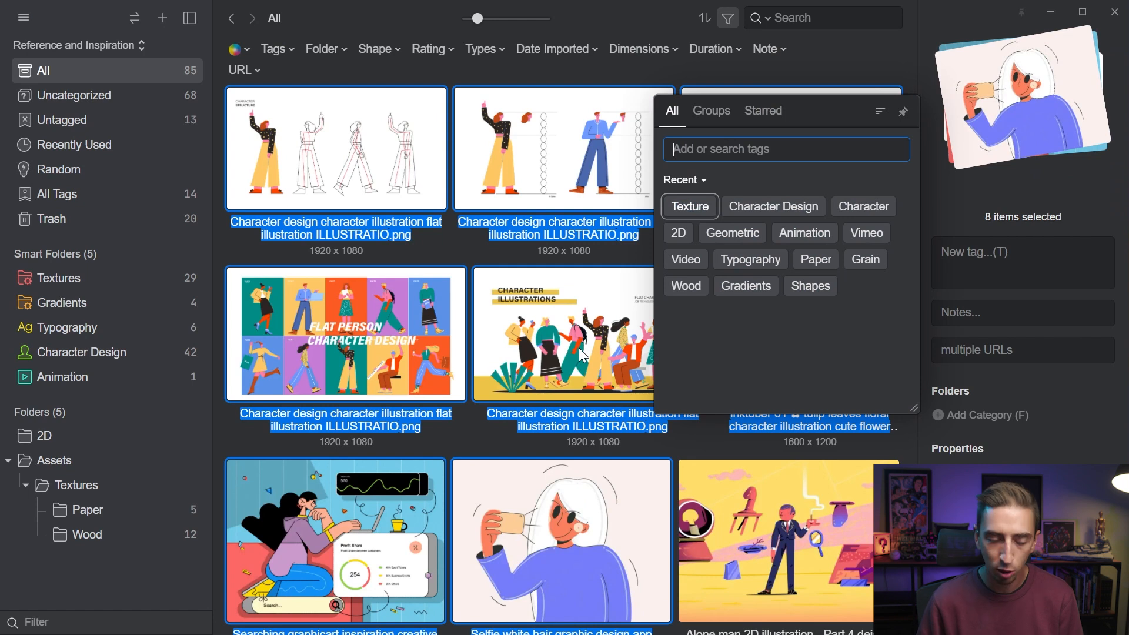
{"action": "left_click", "coordinate": [774, 207]}
{"action": "left_click", "coordinate": [696, 233]}
{"action": "left_click", "coordinate": [733, 232]}
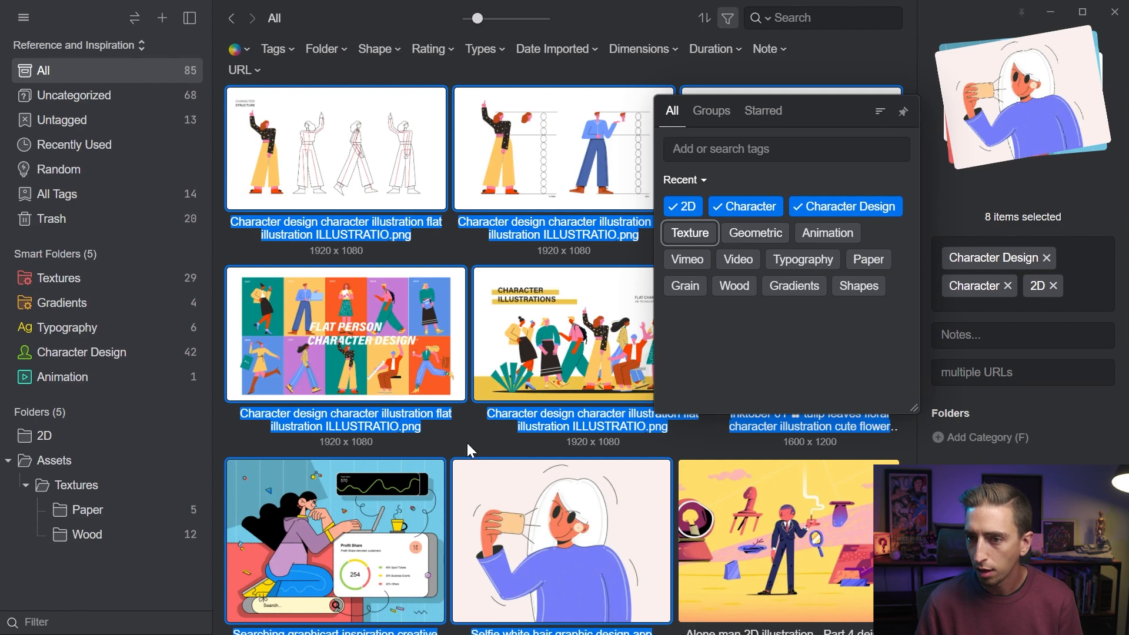
Look through the illustrations collected in the Character Design smart folder
{"action": "left_click", "coordinate": [66, 352]}
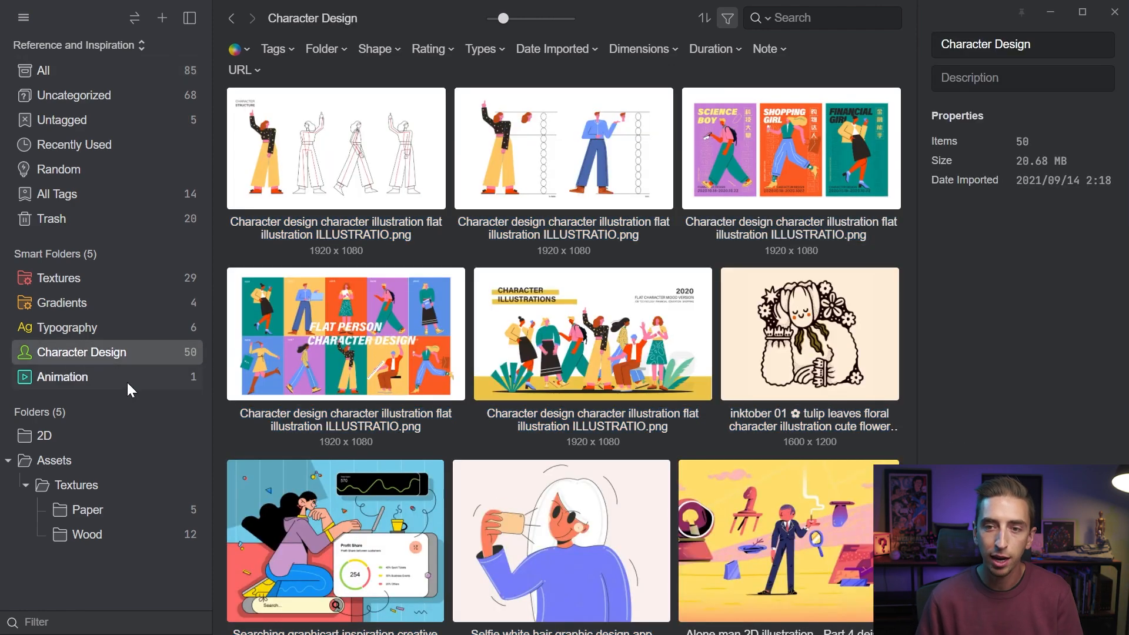
{"action": "scroll", "coordinate": [524, 335], "scroll_direction": "down", "scroll_amount": 2}
{"action": "scroll", "coordinate": [529, 309], "scroll_direction": "down", "scroll_amount": 12}
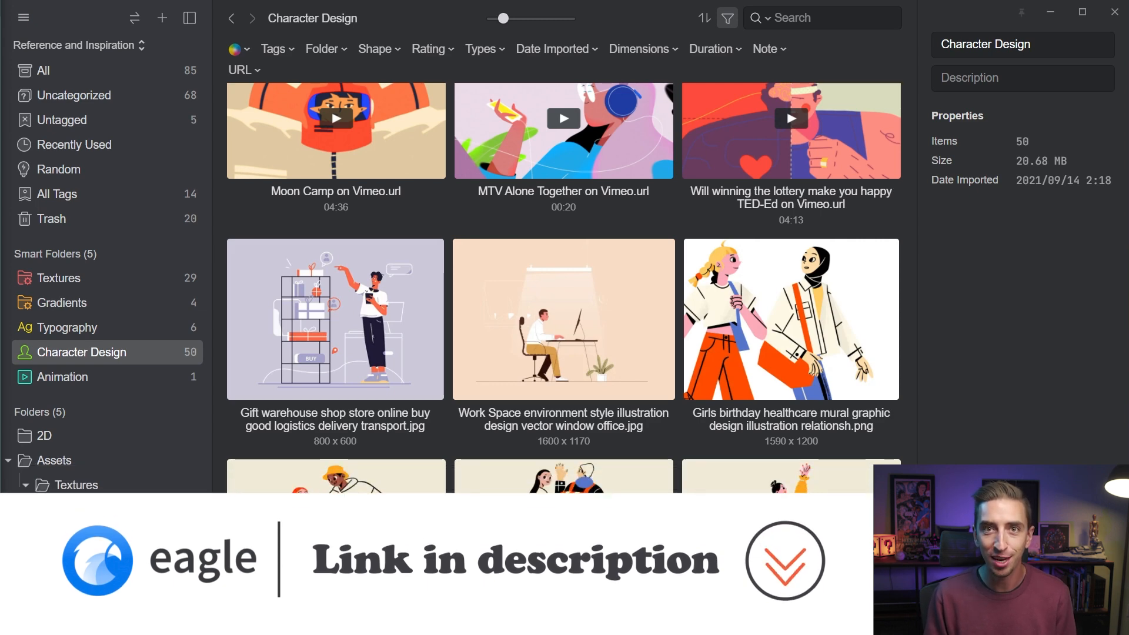
{"action": "scroll", "coordinate": [546, 380], "scroll_direction": "down", "scroll_amount": 12}
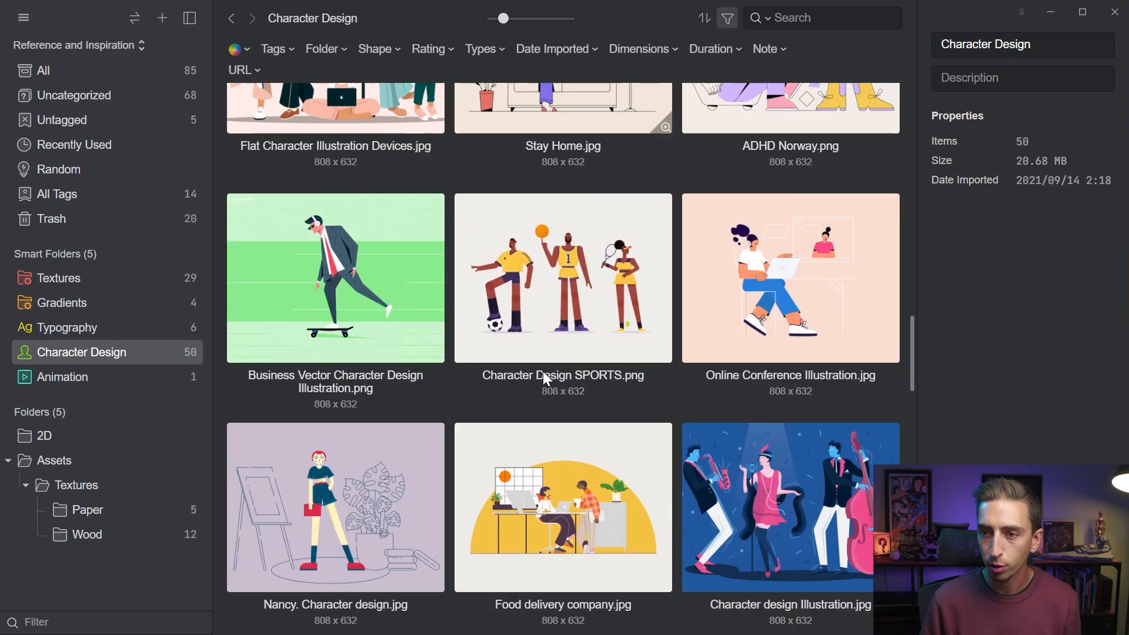
{"action": "scroll", "coordinate": [546, 363], "scroll_direction": "down", "scroll_amount": 8}
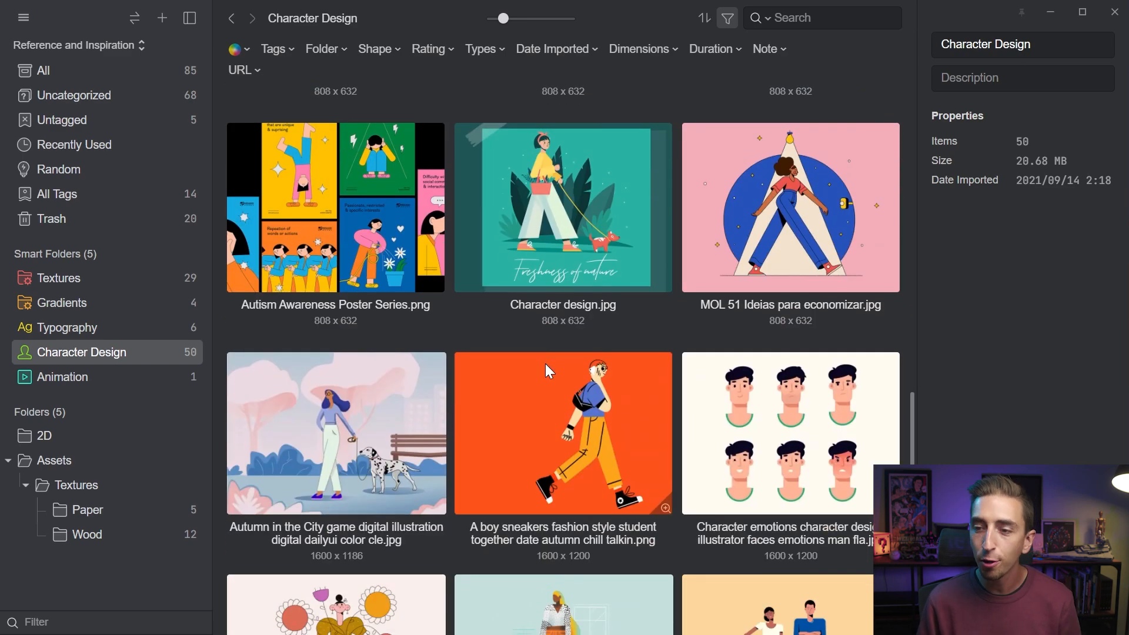
Preview the orange "A boy sneakers fashion style" illustration enlarged, inspect it closely and return to the folder
{"action": "scroll", "coordinate": [545, 364], "scroll_direction": "down", "scroll_amount": 1}
{"action": "left_click", "coordinate": [578, 347]}
{"action": "key", "text": "space"}
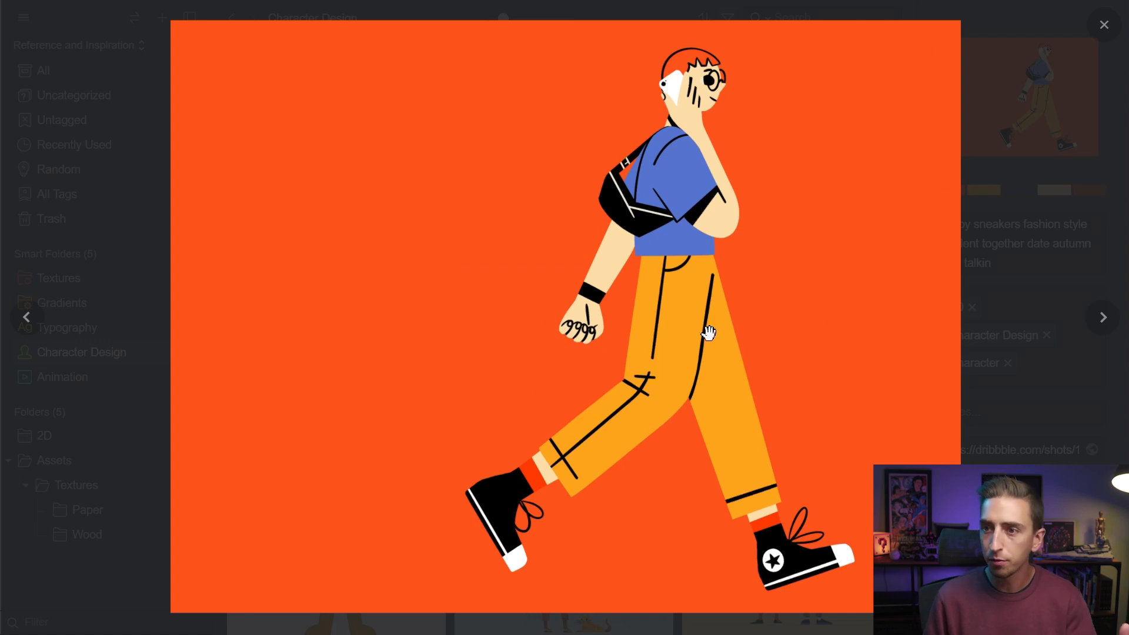
{"action": "scroll", "coordinate": [706, 319], "scroll_direction": "up", "scroll_amount": 3}
{"action": "scroll", "coordinate": [669, 327], "scroll_direction": "down", "scroll_amount": 3}
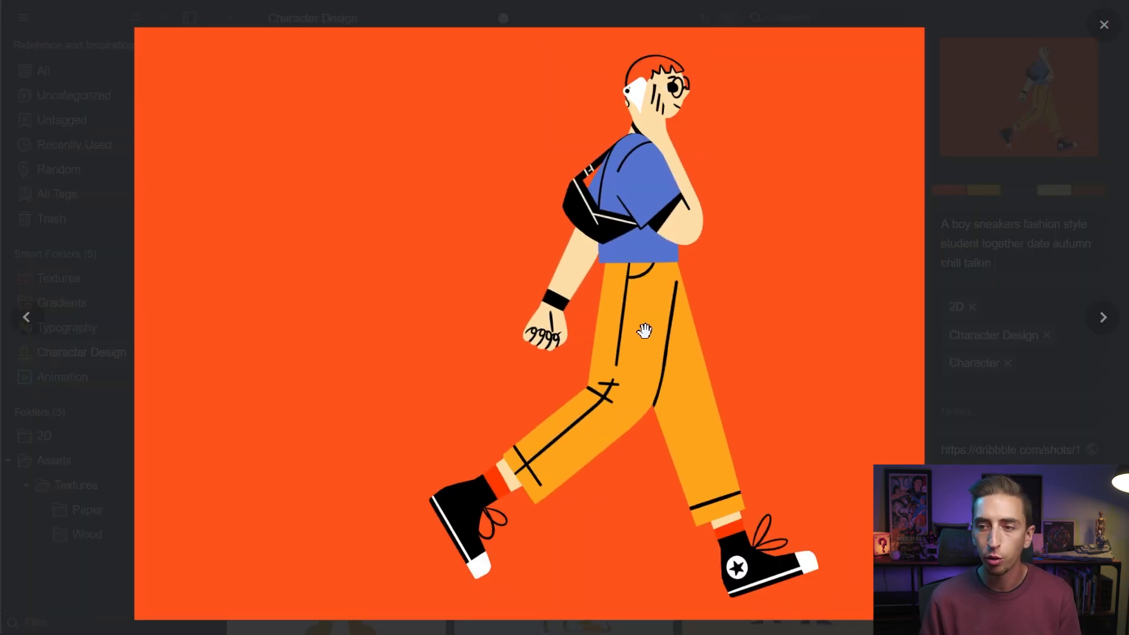
{"action": "key", "text": "space"}
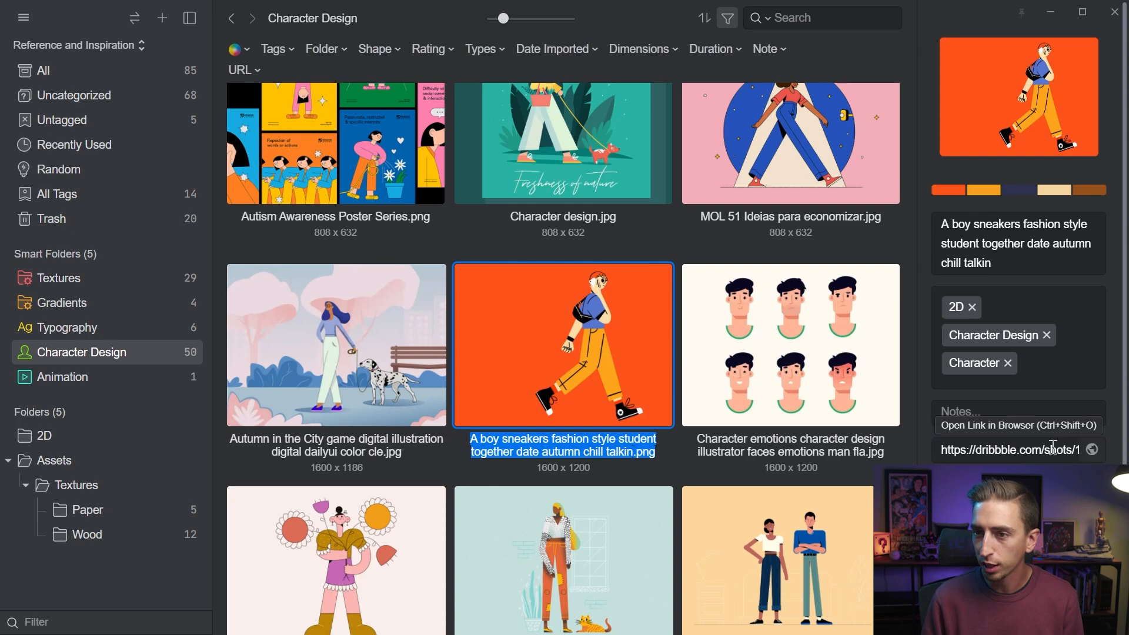
Open the source page of the A boy illustration on Dribbble, view the original shot and return to Eagle
{"action": "middle_click", "coordinate": [557, 341]}
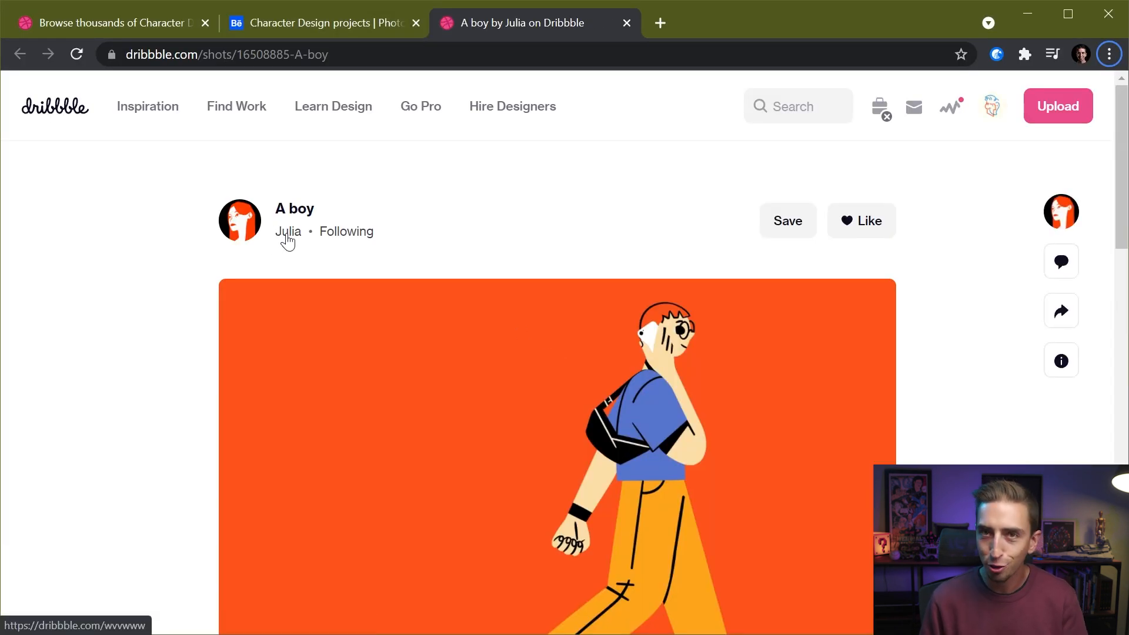
{"action": "scroll", "coordinate": [758, 307], "scroll_direction": "down", "scroll_amount": 3}
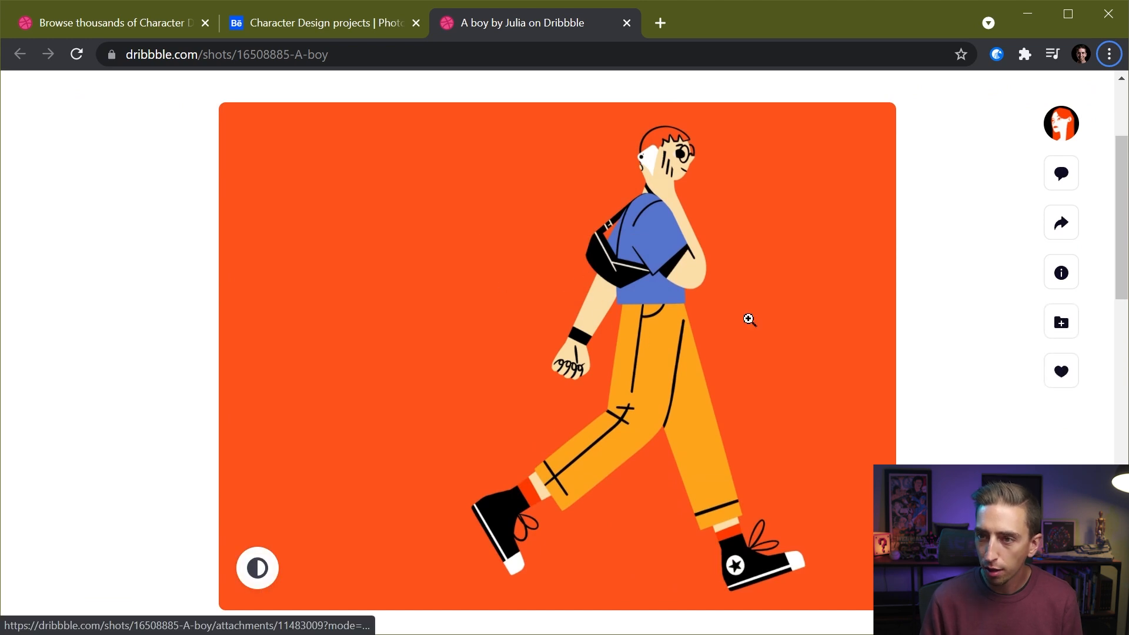
{"action": "key", "text": "alt+Tab"}
Preview the "A girl character design" illustration enlarged, followed by the two illustrations before it in the Character Design folder
{"action": "scroll", "coordinate": [538, 333], "scroll_direction": "up", "scroll_amount": 5}
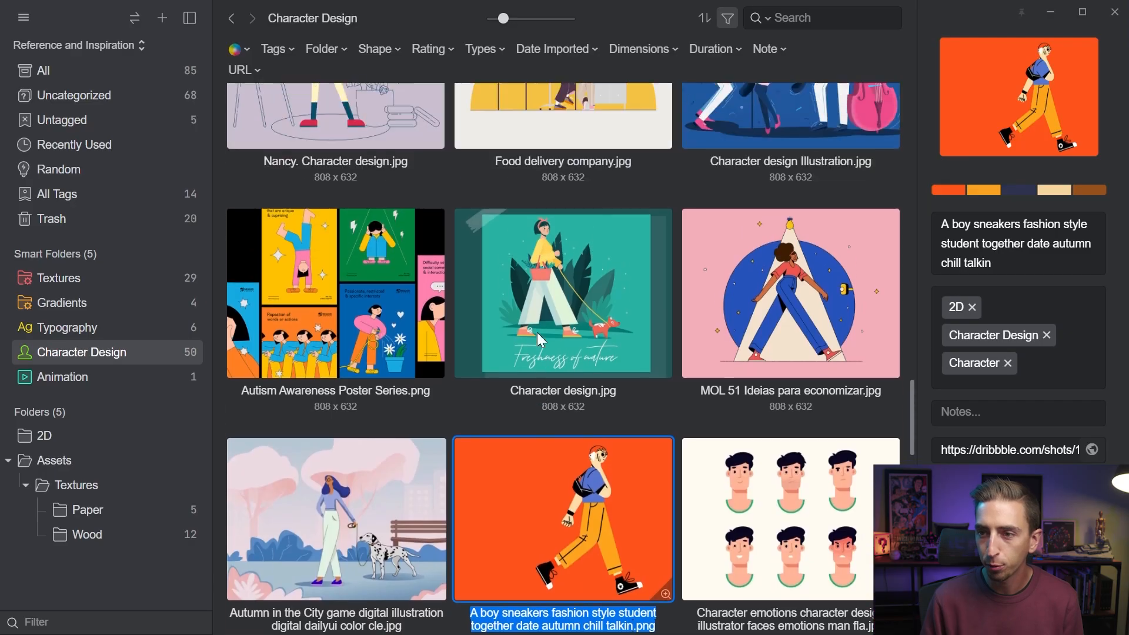
{"action": "scroll", "coordinate": [611, 330], "scroll_direction": "up", "scroll_amount": 8}
{"action": "left_click", "coordinate": [763, 270]}
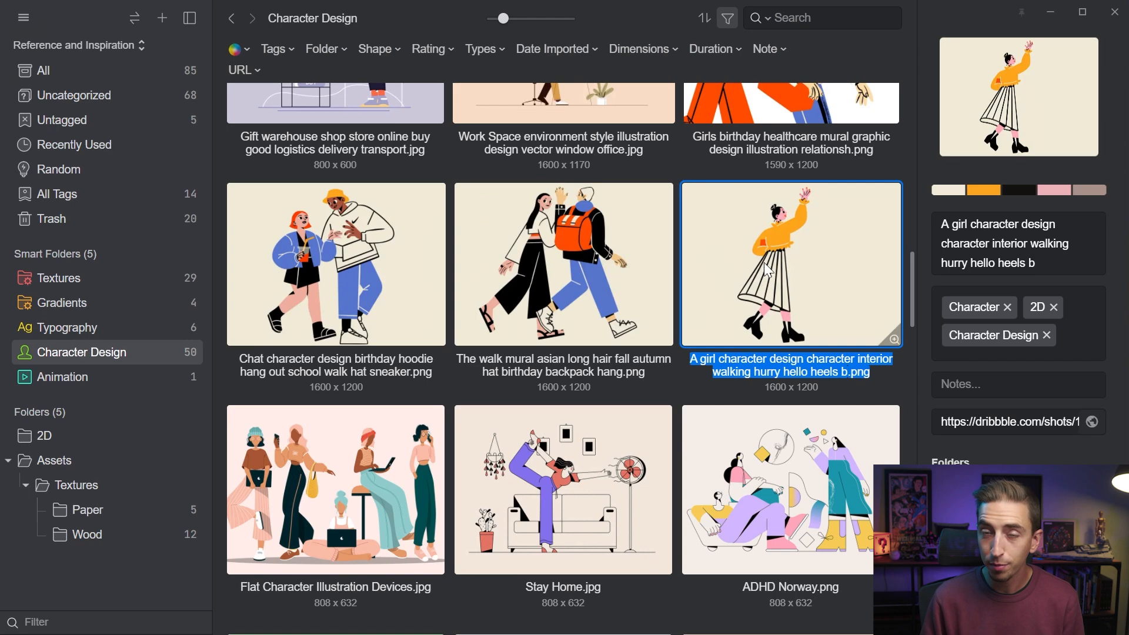
{"action": "key", "text": "space"}
{"action": "key", "text": "Left"}
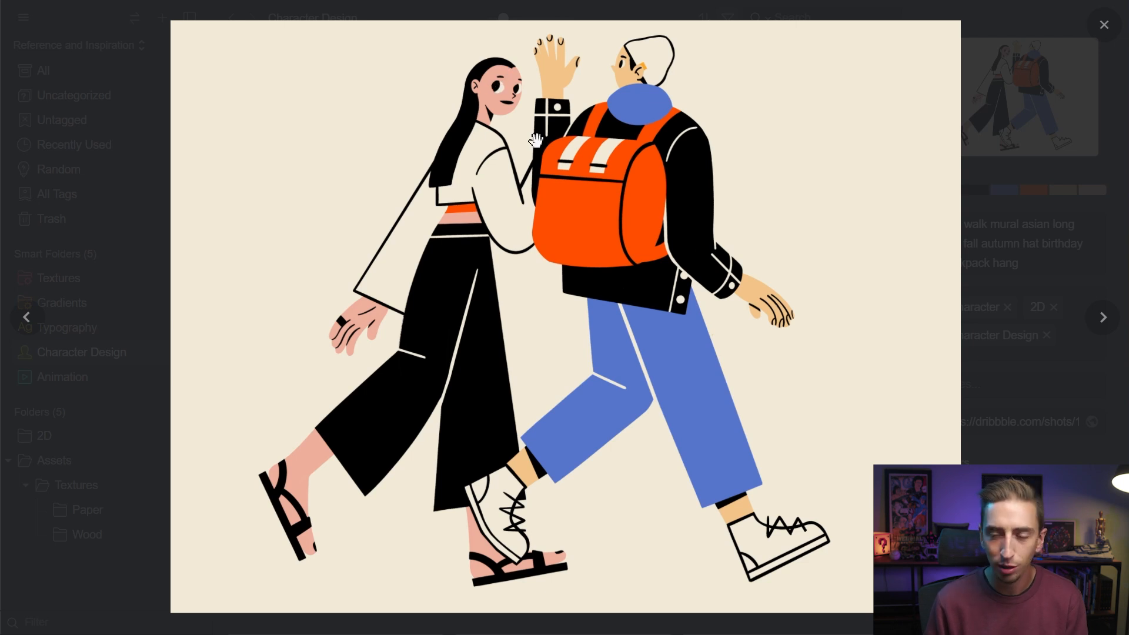
{"action": "key", "text": "Left"}
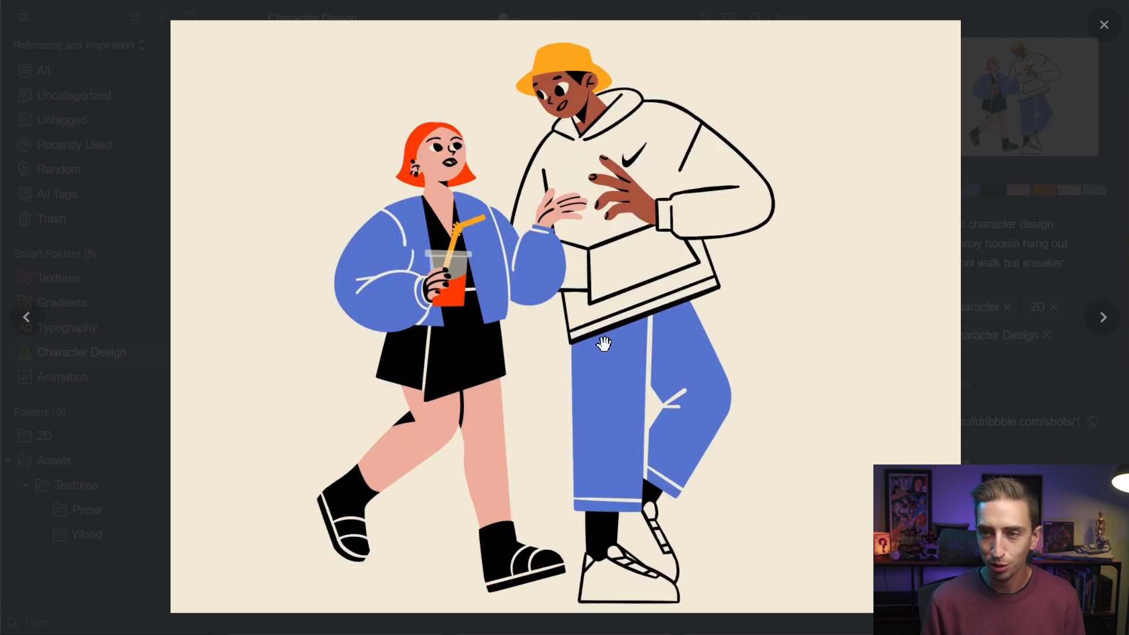
Browse further through the Character Design folder and preview the illustration of a standing woman and man on a yellow-orange background
{"action": "key", "text": "space"}
{"action": "scroll", "coordinate": [493, 327], "scroll_direction": "up", "scroll_amount": 4}
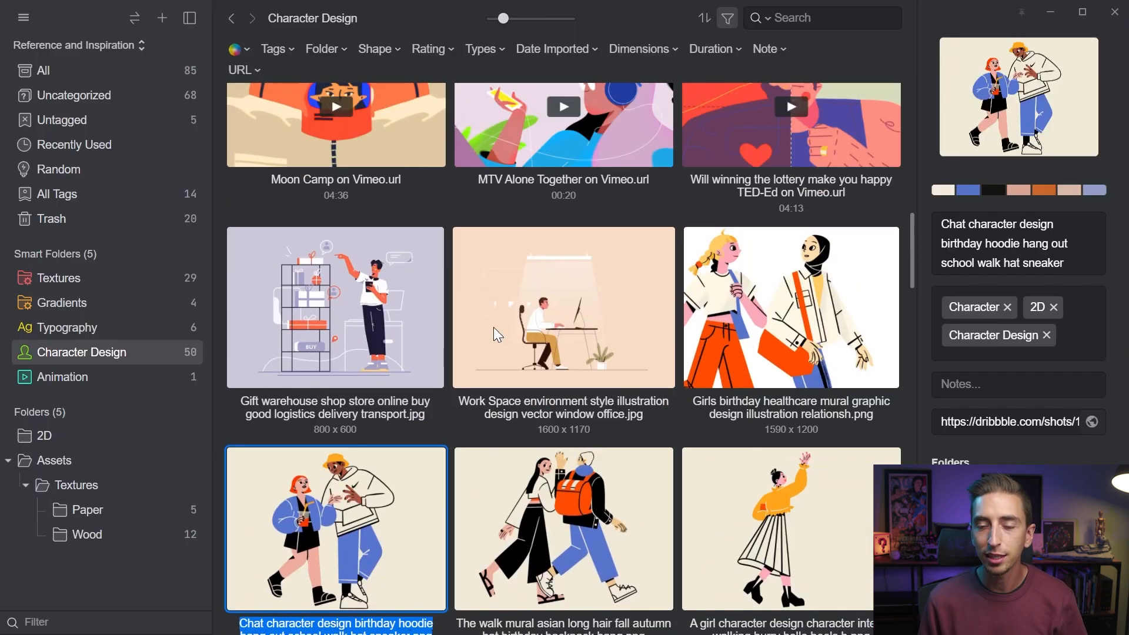
{"action": "left_click", "coordinate": [697, 312]}
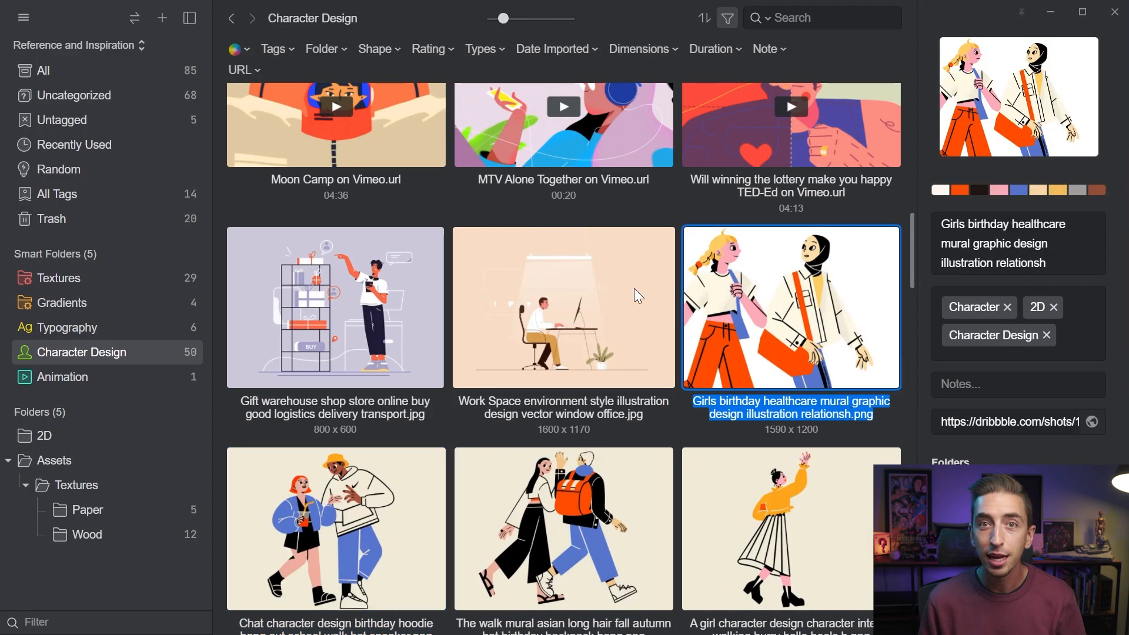
{"action": "scroll", "coordinate": [634, 287], "scroll_direction": "down", "scroll_amount": 10}
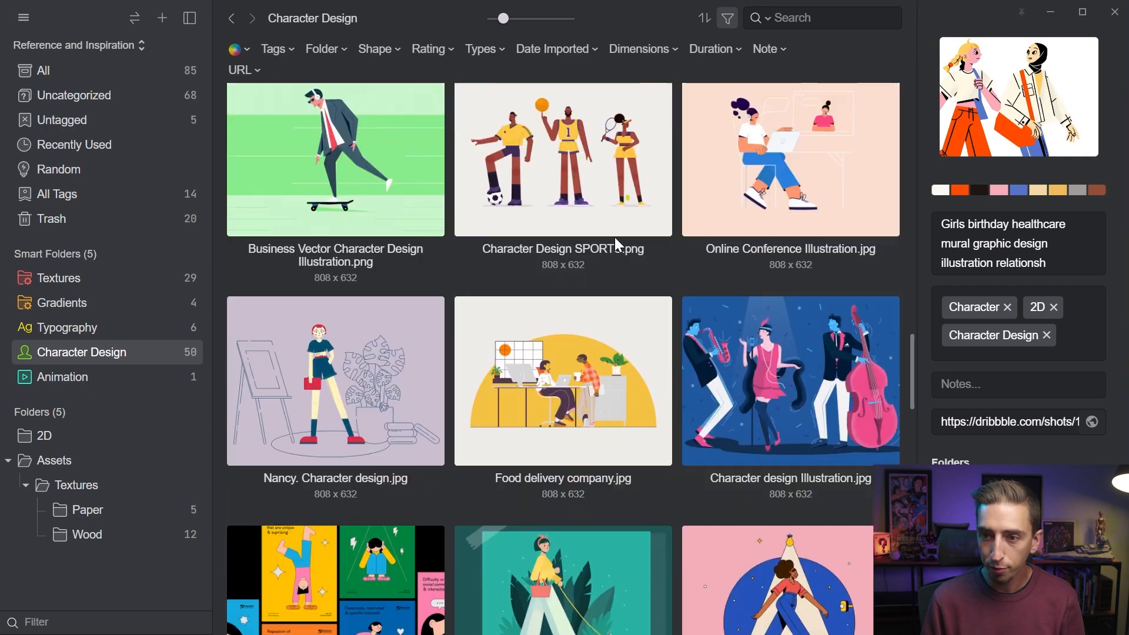
{"action": "key", "text": "space"}
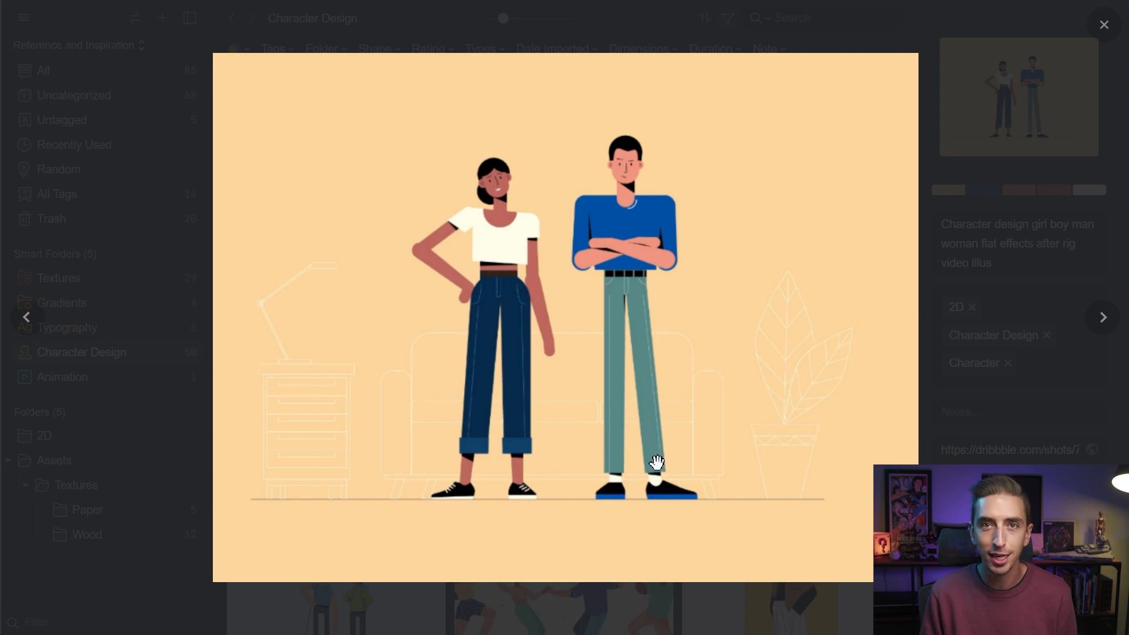
{"action": "key", "text": "Escape"}
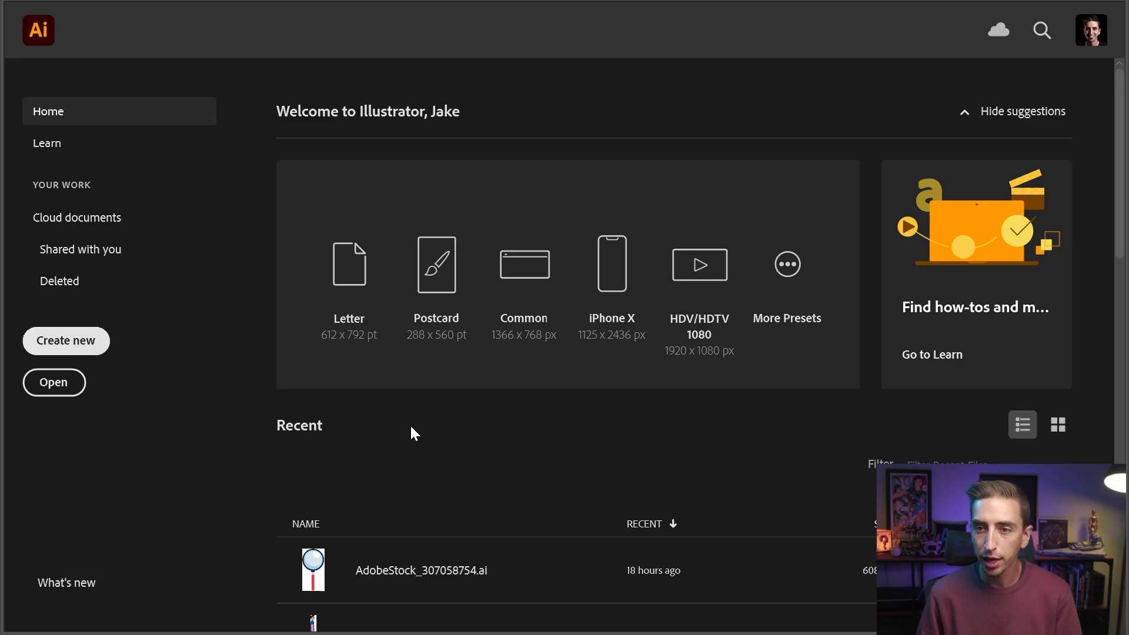
Switch to Illustrator and create a new document from the Web-Large 1920 x 1080 px preset
{"action": "key", "text": "ctrl+n"}
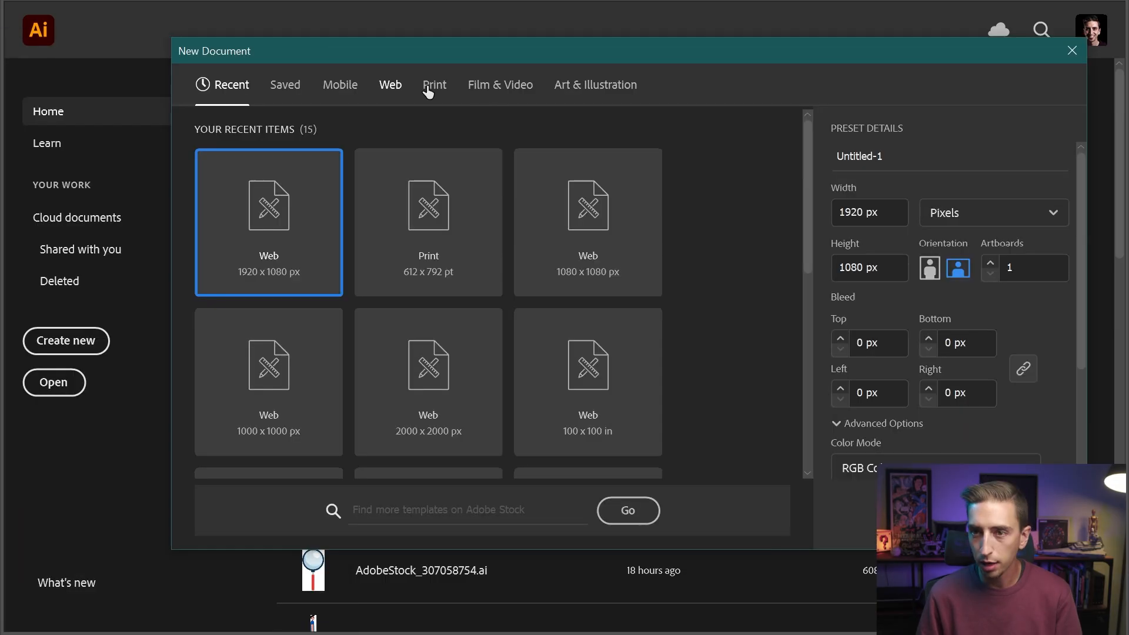
{"action": "left_click", "coordinate": [389, 85]}
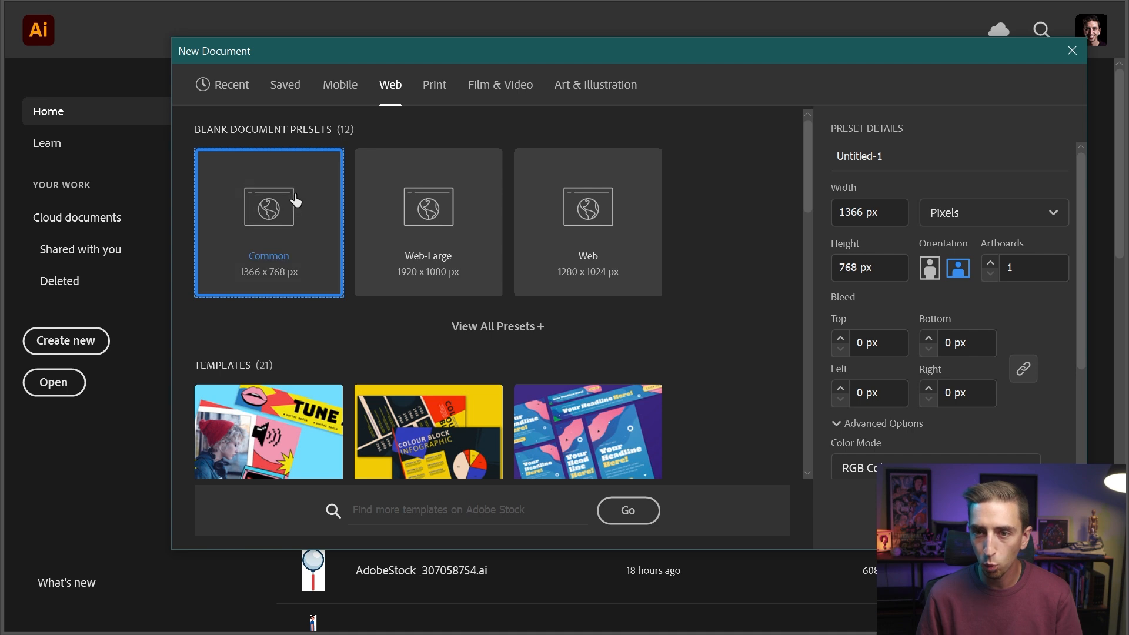
{"action": "left_click", "coordinate": [440, 217]}
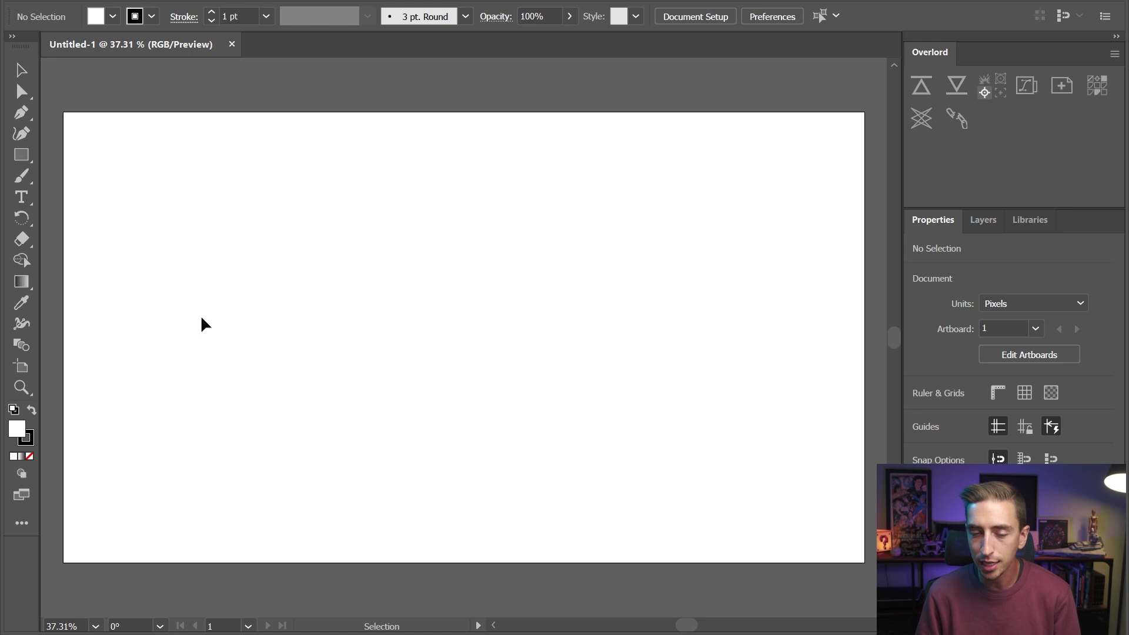
Resize the artboard to 6000 px wide and 6000 px high, and return to the Selection tool with the whole artboard in view
{"action": "left_click", "coordinate": [23, 366]}
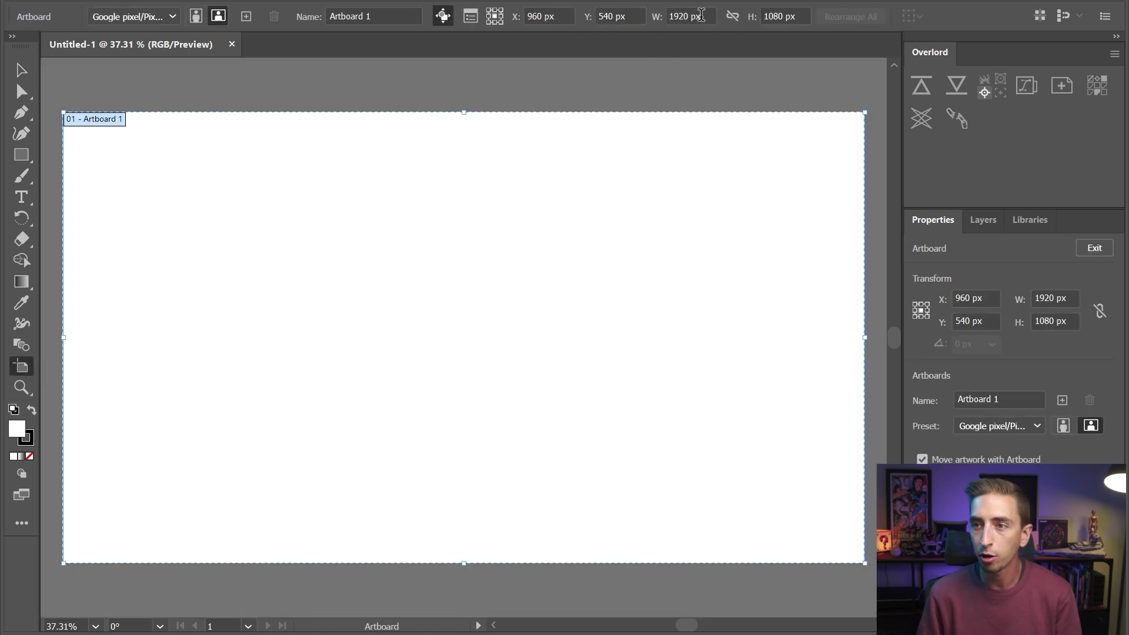
{"action": "left_click", "coordinate": [700, 15]}
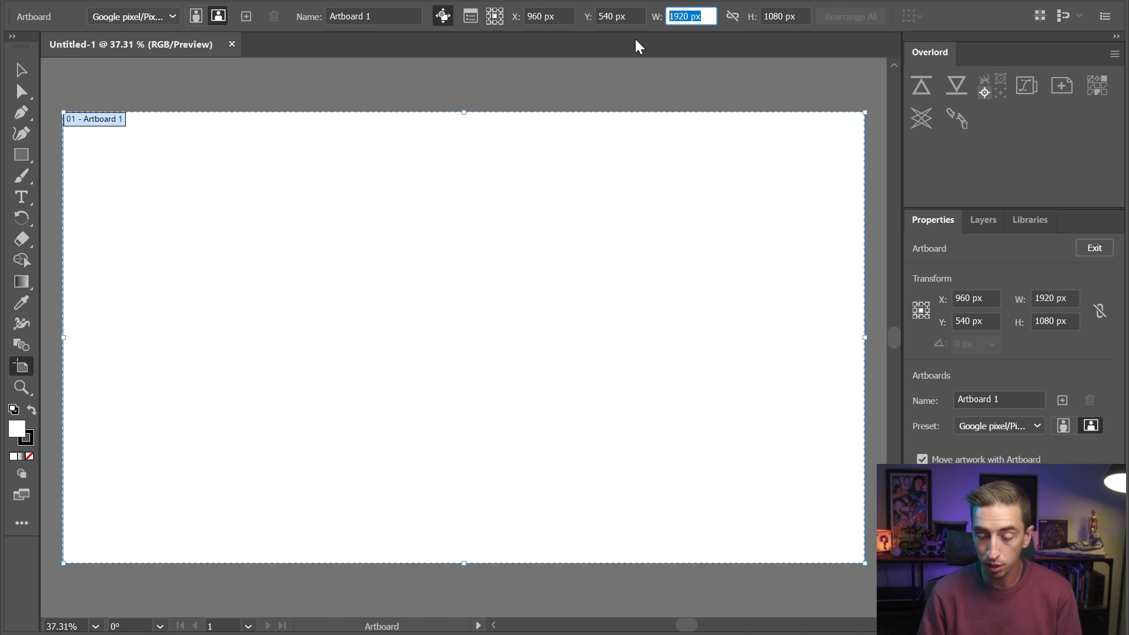
{"action": "type", "text": "6000"}
{"action": "key", "text": "Tab"}
{"action": "type", "text": "6000"}
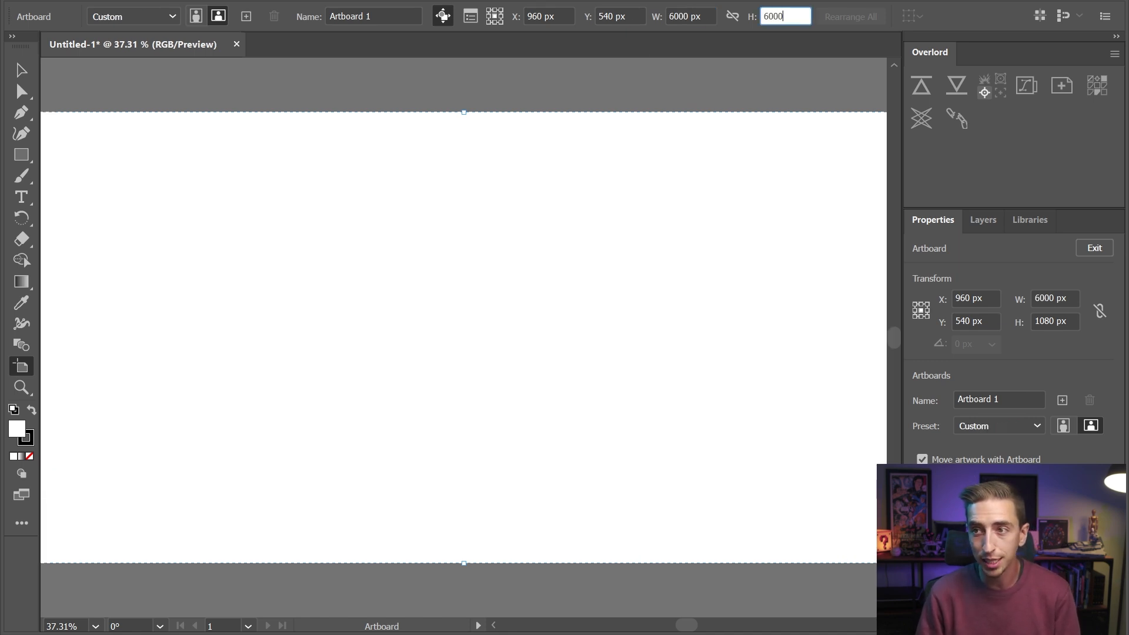
{"action": "key", "text": "Return"}
{"action": "key", "text": "z"}
{"action": "left_click_drag", "start_coordinate": [651, 230], "coordinate": [353, 299]}
{"action": "key", "text": "space"}
{"action": "left_click_drag", "start_coordinate": [587, 203], "coordinate": [415, 270]}
{"action": "key", "text": "v"}
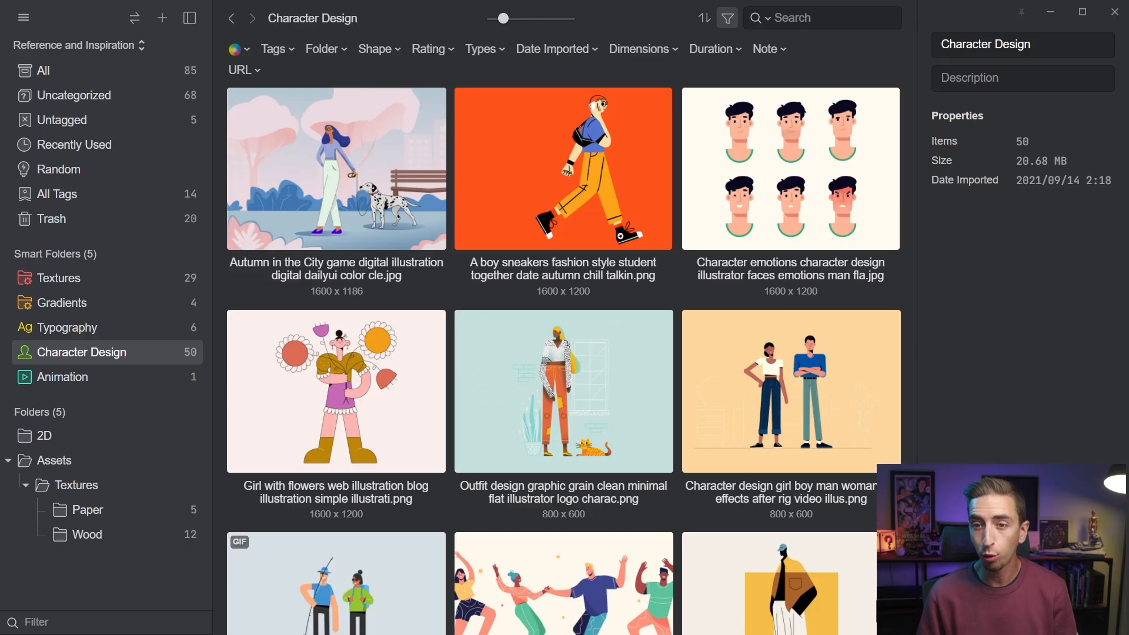
Bring the orange "A boy sneakers fashion style" illustration from Eagle into the Illustrator document and place it beside the artboard
{"action": "scroll", "coordinate": [581, 381], "scroll_direction": "up", "scroll_amount": 4}
{"action": "left_click_drag", "start_coordinate": [574, 404], "coordinate": [312, 235]}
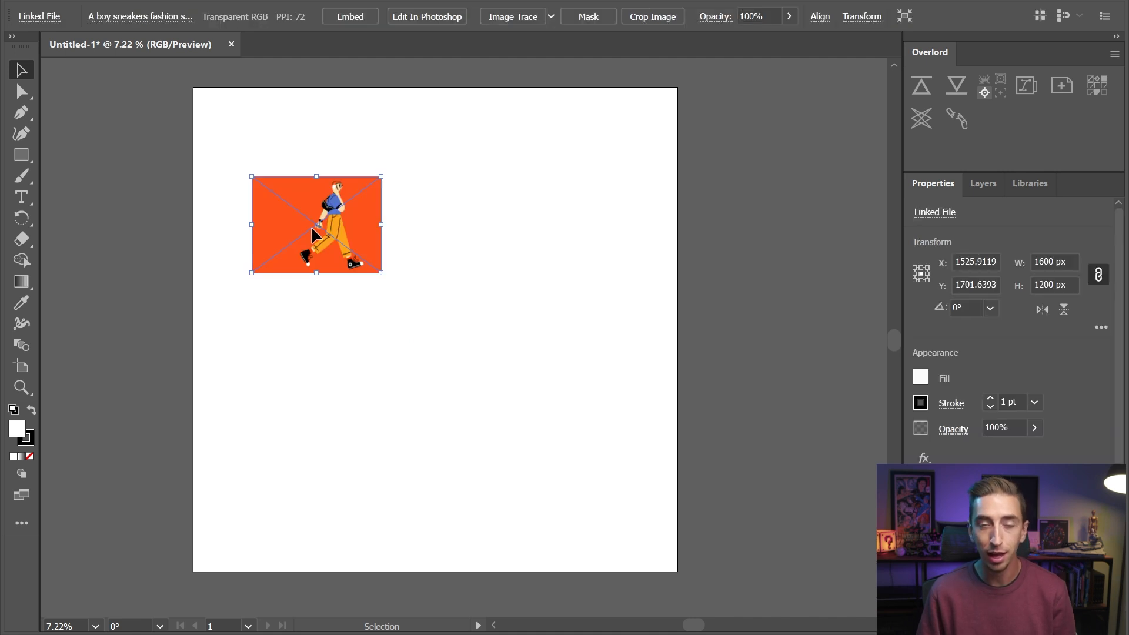
{"action": "left_click_drag", "start_coordinate": [314, 236], "coordinate": [121, 151]}
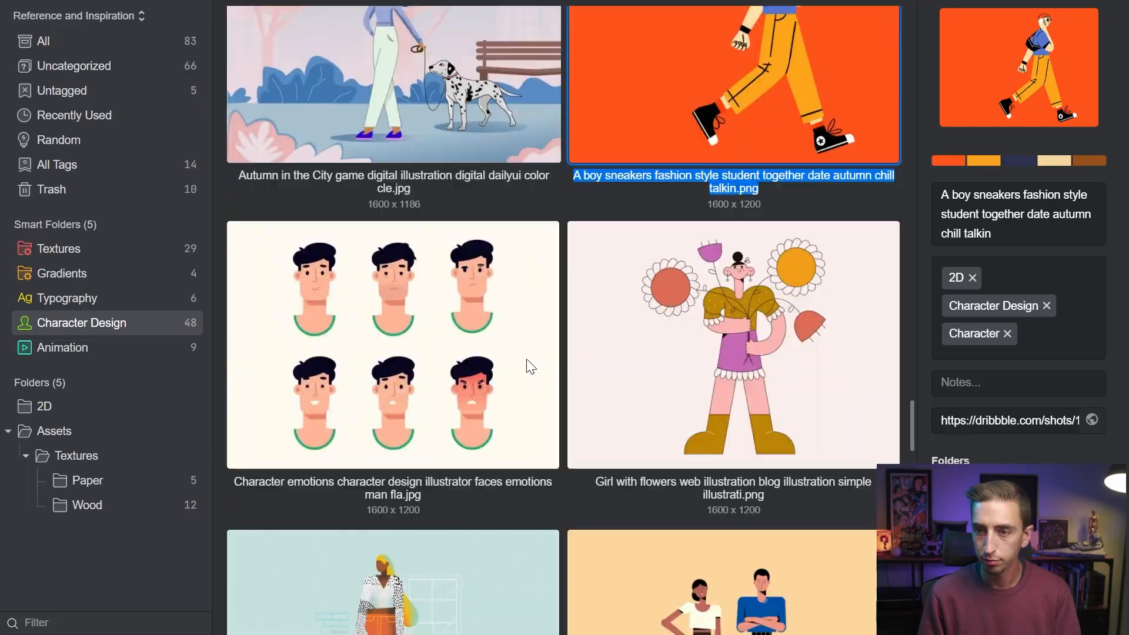
Add four more character illustrations from Eagle, stack all five in a column beside the artboard and deselect them
{"action": "scroll", "coordinate": [529, 365], "scroll_direction": "down", "scroll_amount": 5}
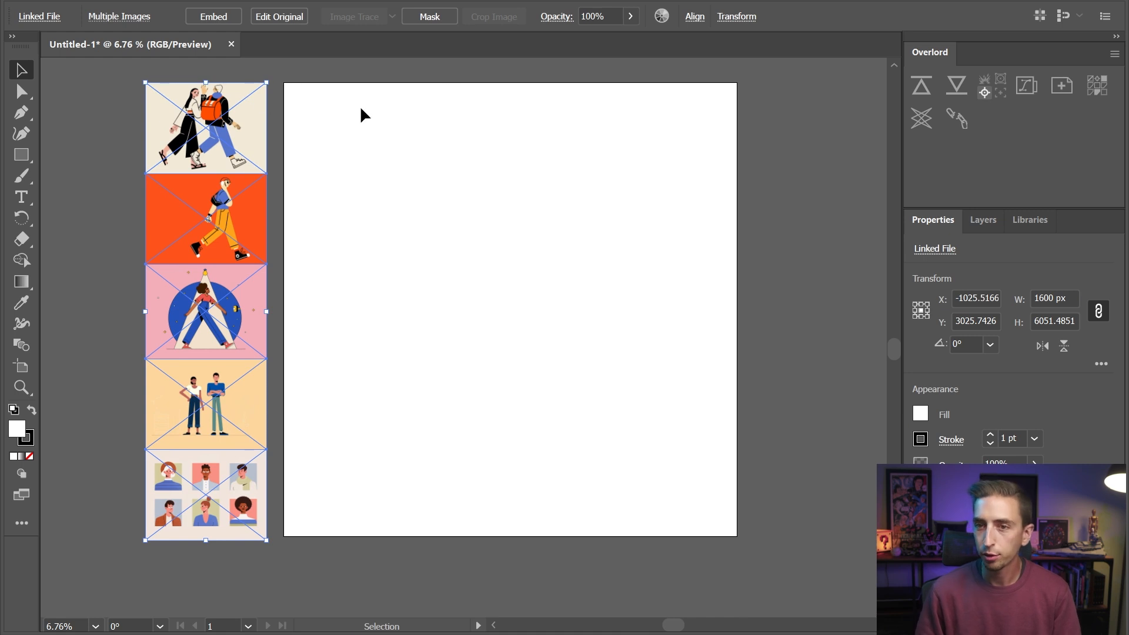
{"action": "key", "text": "space"}
{"action": "left_click_drag", "start_coordinate": [401, 171], "coordinate": [356, 189]}
{"action": "left_click", "coordinate": [316, 215]}
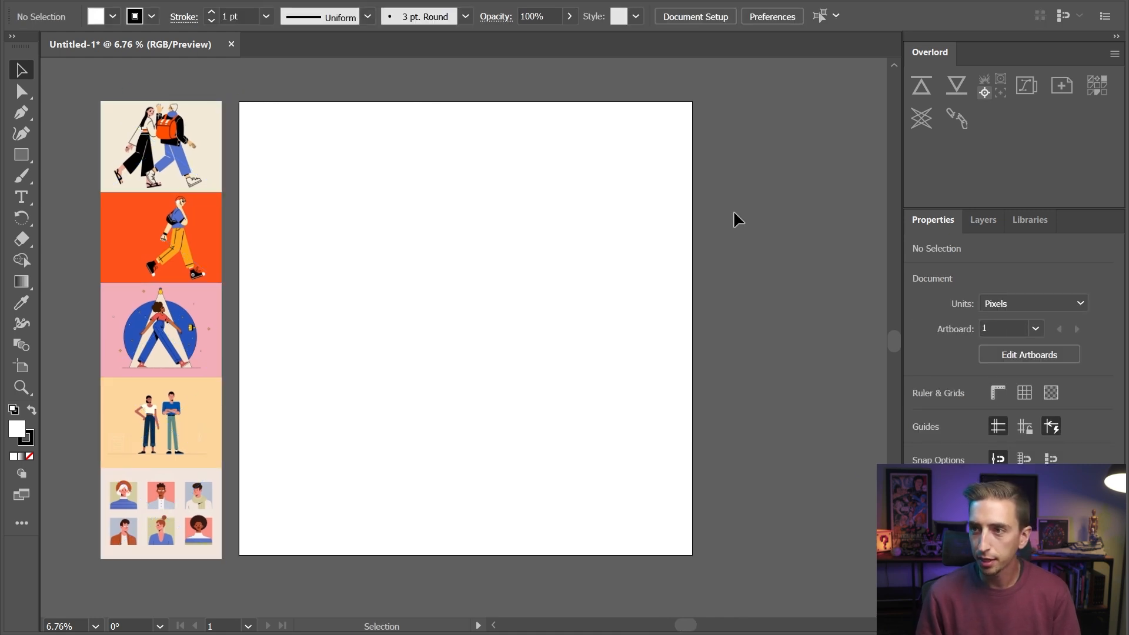
Examine the five placed character references up close for style, proportions and shapes, and return to the full artboard
{"action": "key", "text": "z"}
{"action": "left_click_drag", "start_coordinate": [164, 175], "coordinate": [419, 352]}
{"action": "key", "text": "space"}
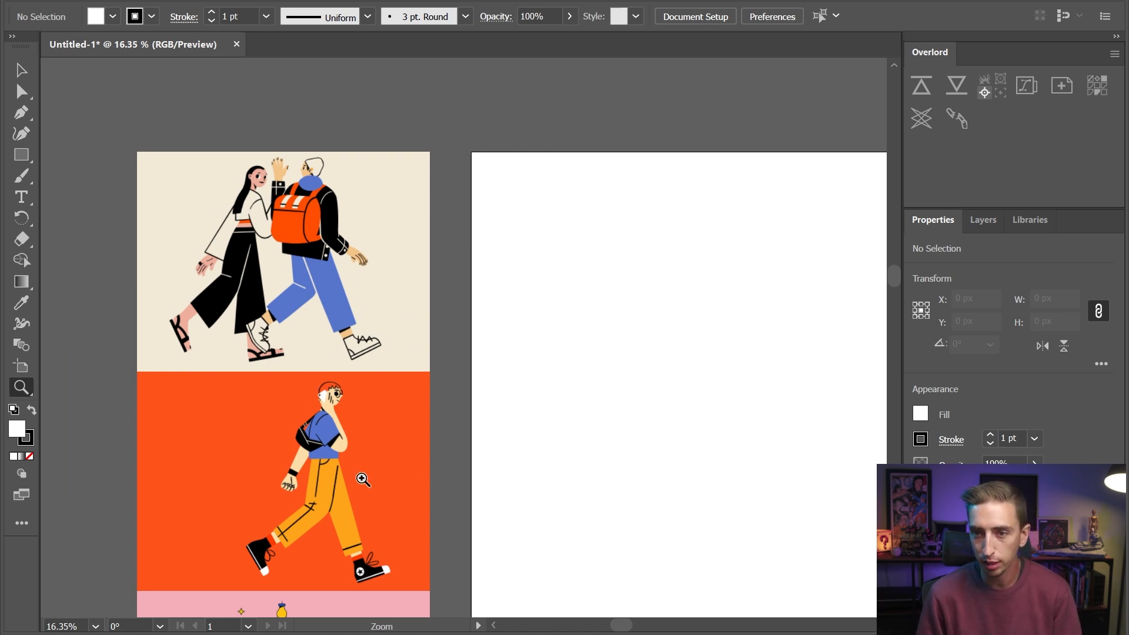
{"action": "key", "text": "space"}
{"action": "left_click_drag", "start_coordinate": [385, 547], "coordinate": [369, 259]}
{"action": "left_click_drag", "start_coordinate": [374, 461], "coordinate": [410, 440]}
{"action": "left_click_drag", "start_coordinate": [289, 434], "coordinate": [345, 434]}
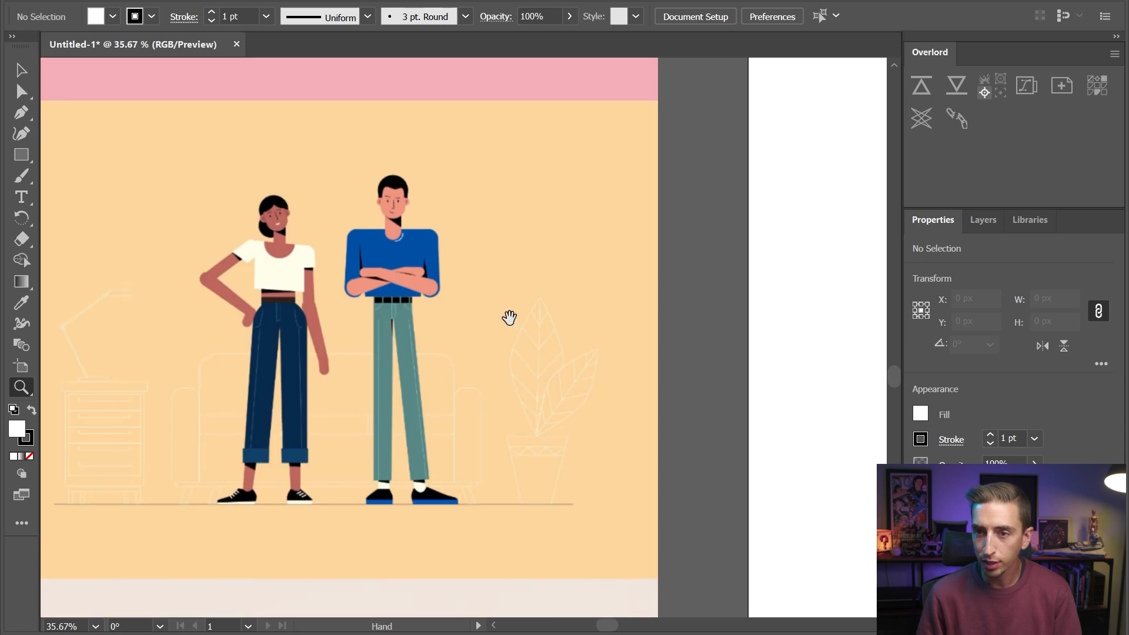
{"action": "scroll", "coordinate": [247, 412], "scroll_direction": "down", "scroll_amount": 5}
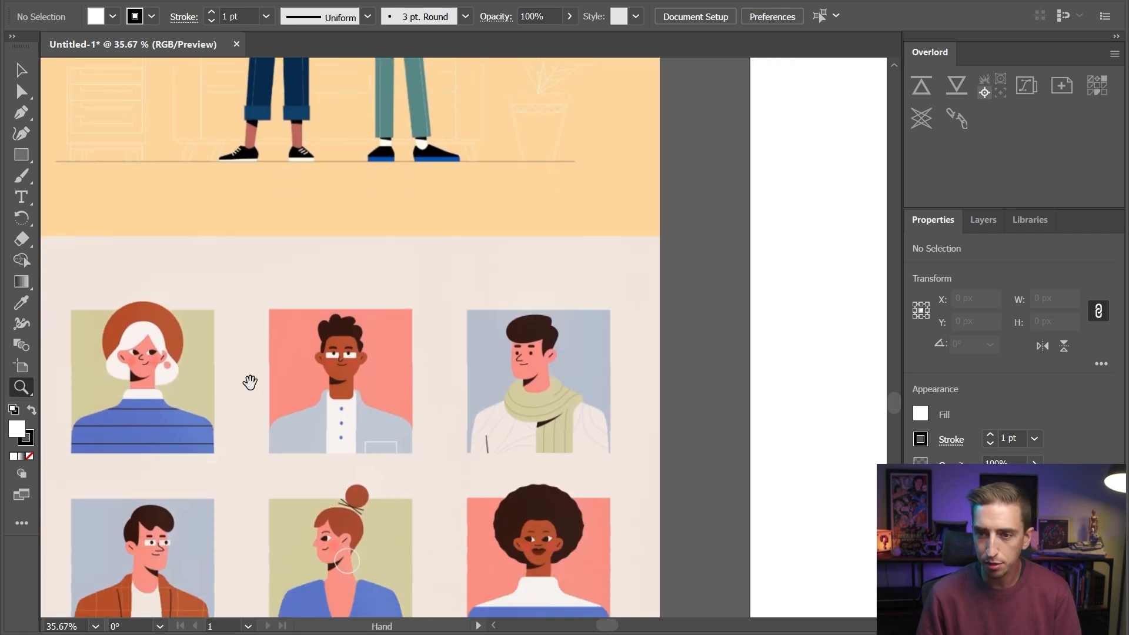
{"action": "left_click_drag", "start_coordinate": [248, 373], "coordinate": [297, 232]}
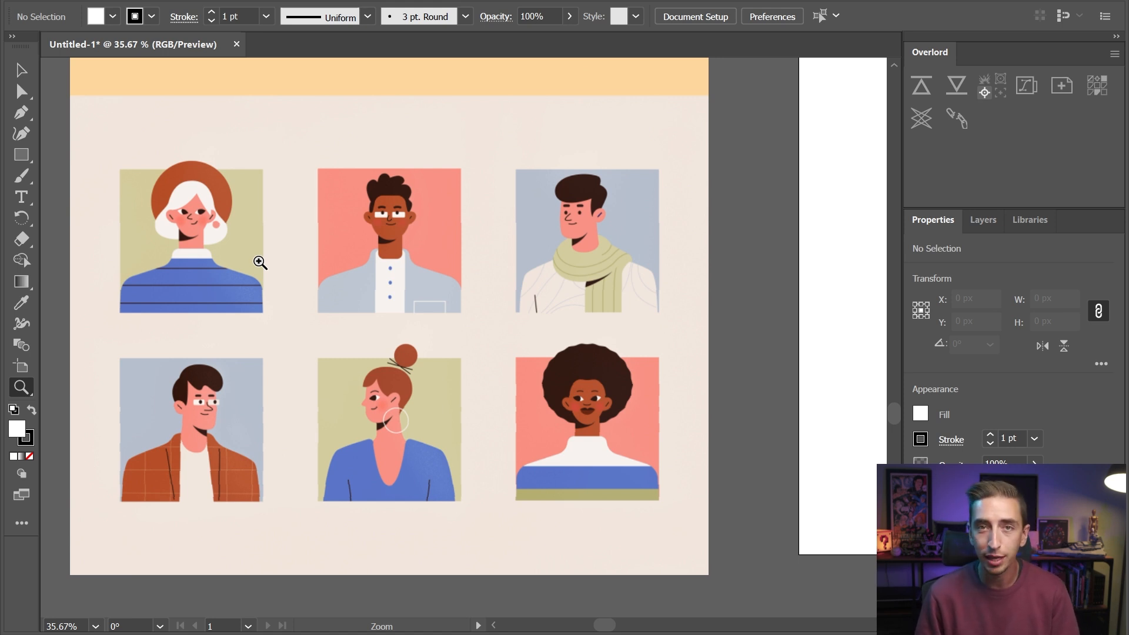
{"action": "left_click_drag", "start_coordinate": [552, 284], "coordinate": [442, 283]}
{"action": "left_click_drag", "start_coordinate": [584, 169], "coordinate": [236, 404]}
{"action": "left_click_drag", "start_coordinate": [617, 192], "coordinate": [518, 191]}
{"action": "left_click_drag", "start_coordinate": [614, 162], "coordinate": [348, 426]}
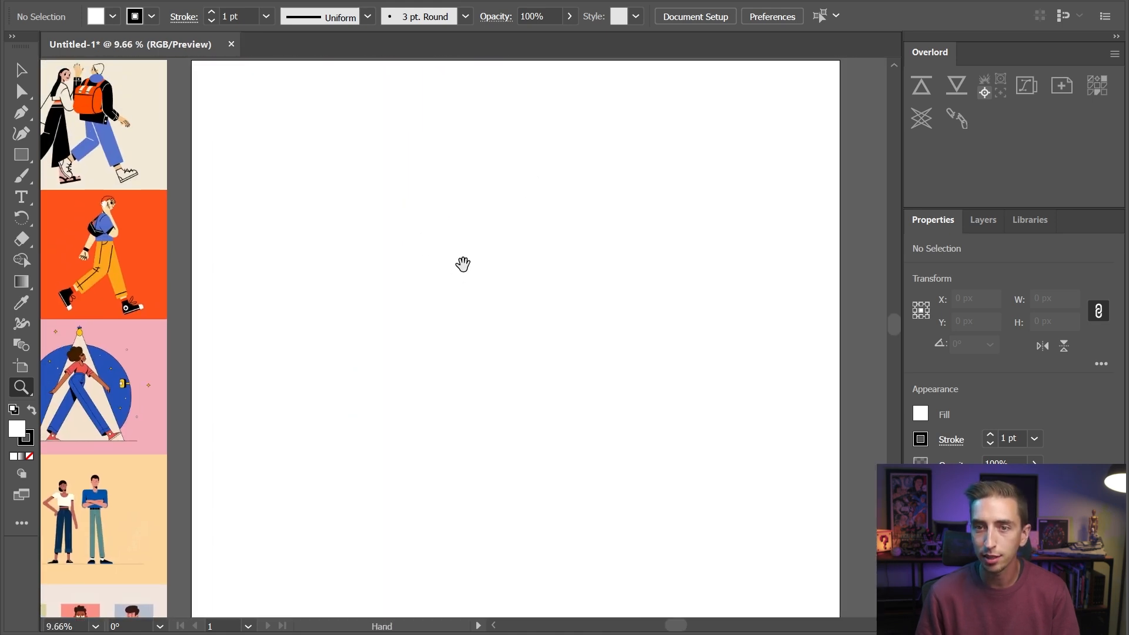
{"action": "left_click_drag", "start_coordinate": [459, 272], "coordinate": [441, 310]}
Rename the layer holding the placed illustrations as Reference and lock it
{"action": "left_click", "coordinate": [982, 114]}
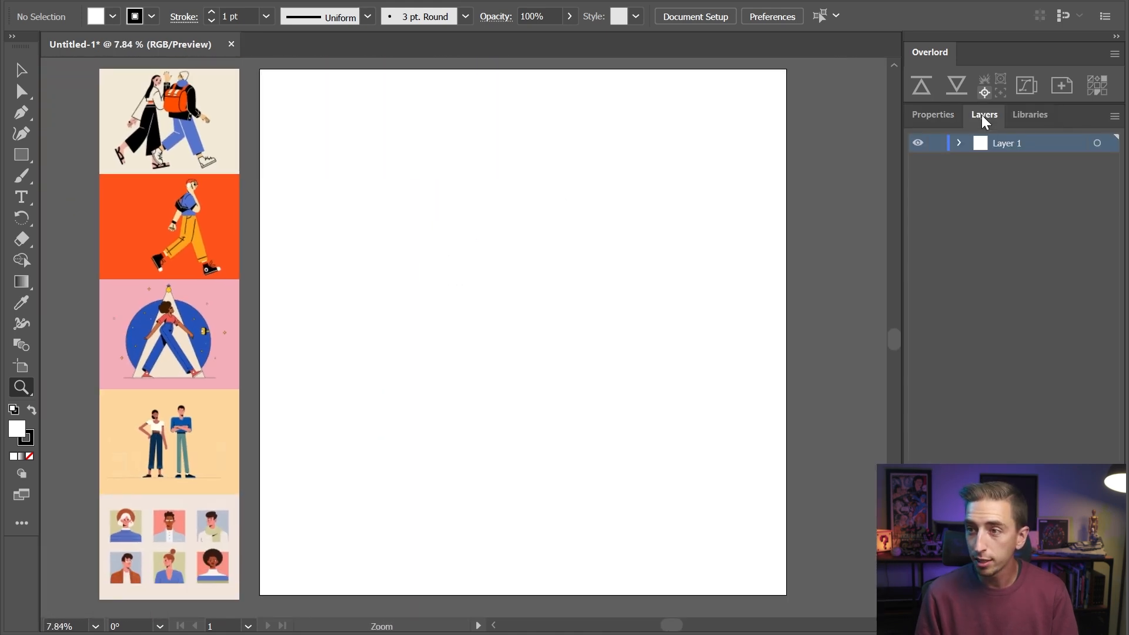
{"action": "double_click", "coordinate": [1008, 143]}
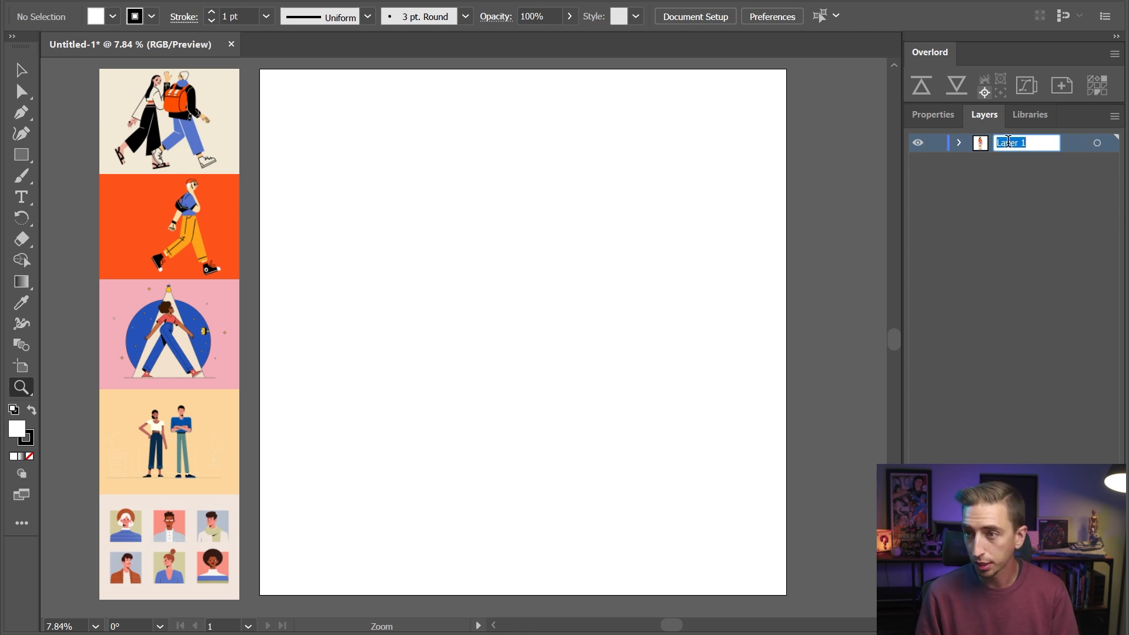
{"action": "type", "text": "Reference"}
{"action": "key", "text": "Return"}
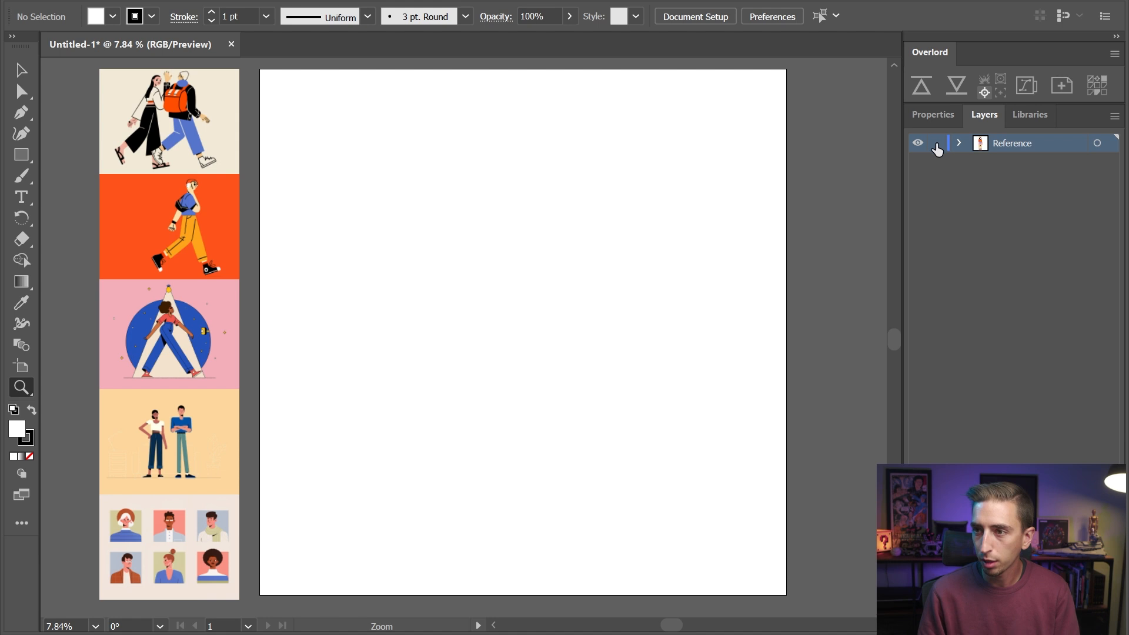
{"action": "left_click", "coordinate": [235, 287]}
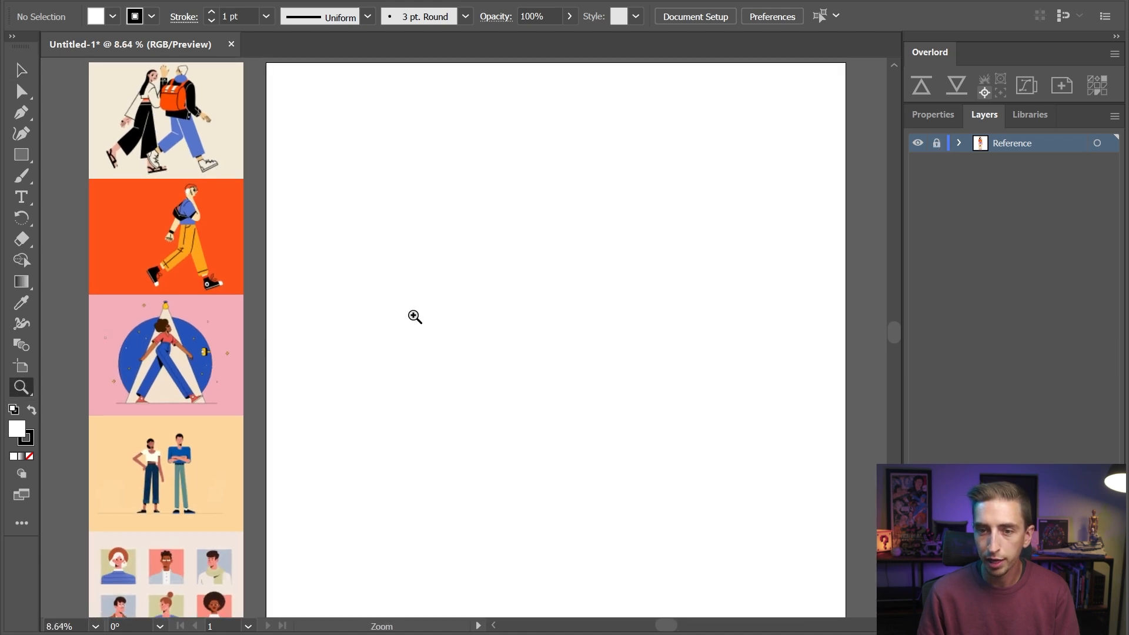
Add a new layer above Reference for drawing and fit the references and artboard in view with the Selection tool active
{"action": "key", "text": "ctrl+alt+0"}
{"action": "left_click_drag", "start_coordinate": [504, 337], "coordinate": [466, 306]}
{"action": "left_click", "coordinate": [1089, 625]}
{"action": "left_click_drag", "start_coordinate": [590, 313], "coordinate": [610, 345]}
{"action": "key", "text": "v"}
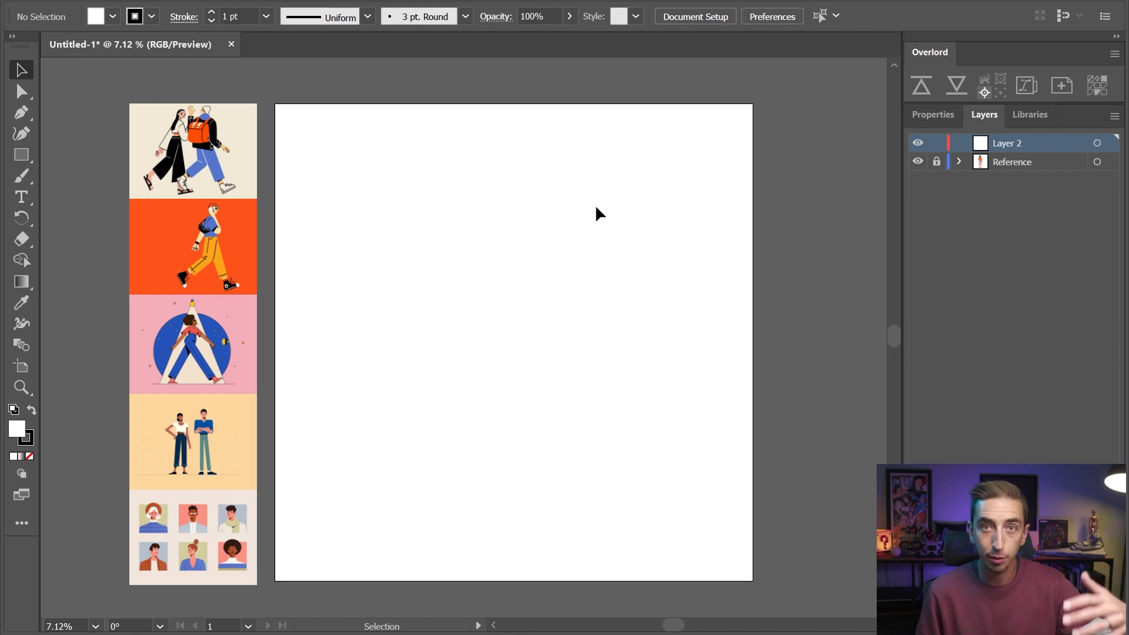
Draw a circle with the Ellipse tool in the upper middle of the artboard and shift it slightly down and right
{"action": "left_click_drag", "start_coordinate": [18, 157], "coordinate": [65, 175]}
{"action": "left_click_drag", "start_coordinate": [444, 202], "coordinate": [513, 272]}
{"action": "key", "text": "v"}
{"action": "left_click_drag", "start_coordinate": [487, 230], "coordinate": [506, 256]}
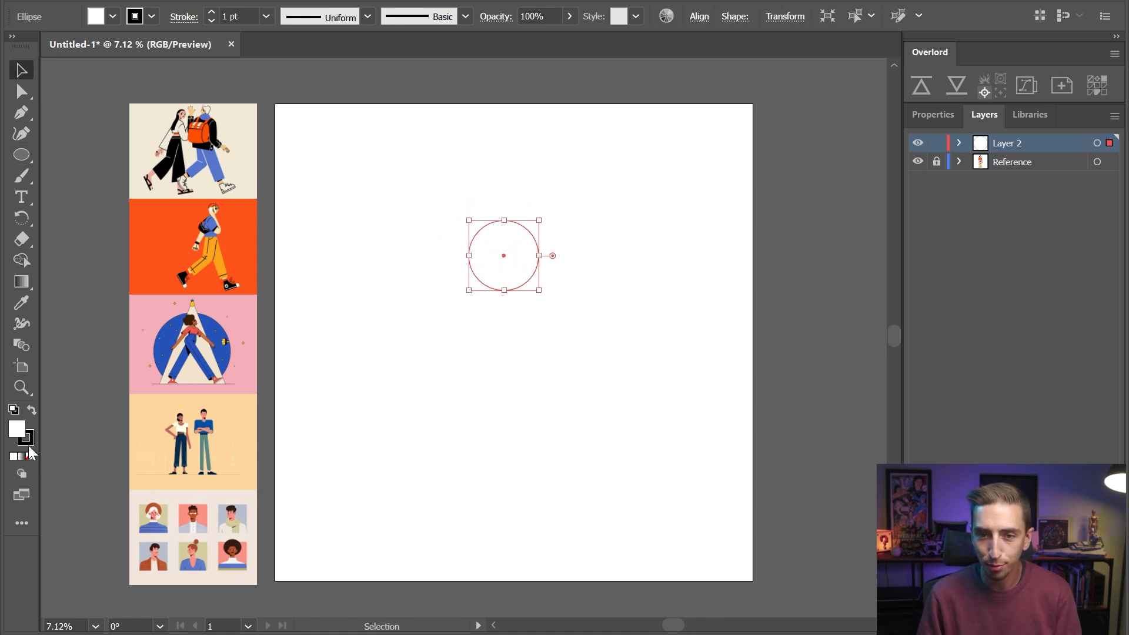
Give the circle a black fill and no stroke, and shrink it to a small head in the upper middle of the artboard
{"action": "left_click", "coordinate": [32, 410]}
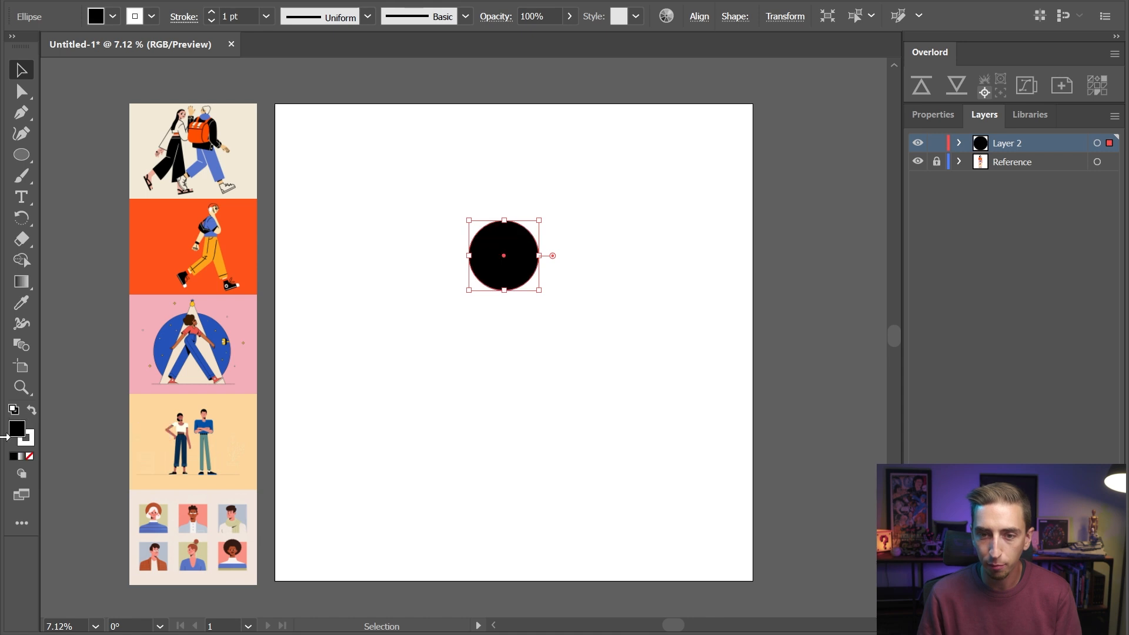
{"action": "left_click", "coordinate": [29, 444]}
{"action": "left_click", "coordinate": [29, 455]}
{"action": "left_click", "coordinate": [13, 432]}
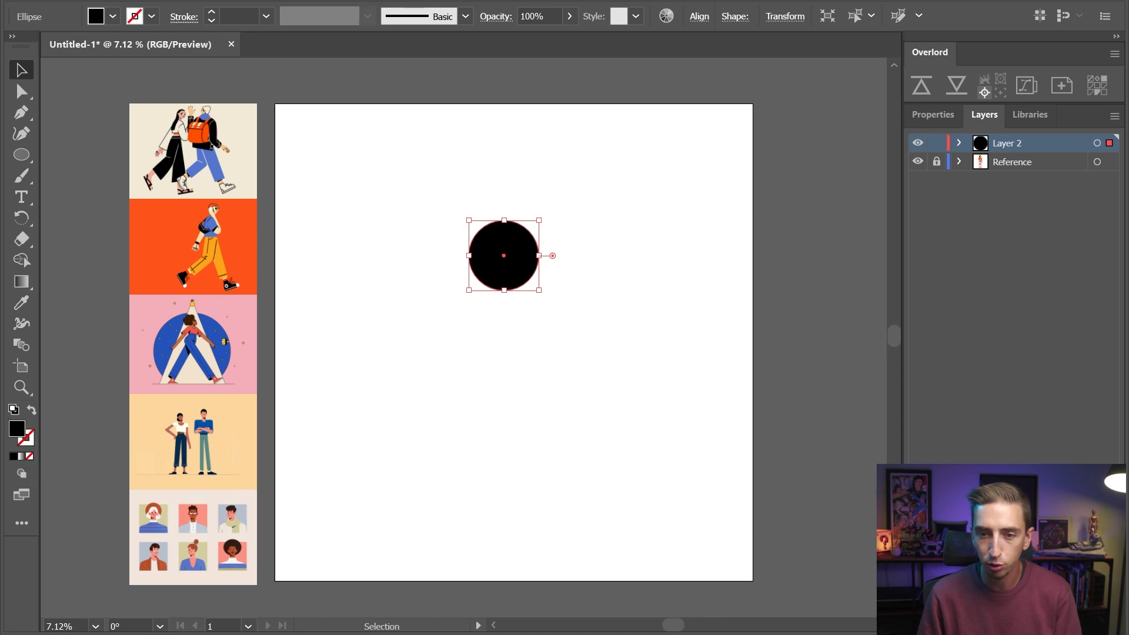
{"action": "left_click_drag", "start_coordinate": [505, 288], "coordinate": [505, 229]}
{"action": "left_click", "coordinate": [611, 262]}
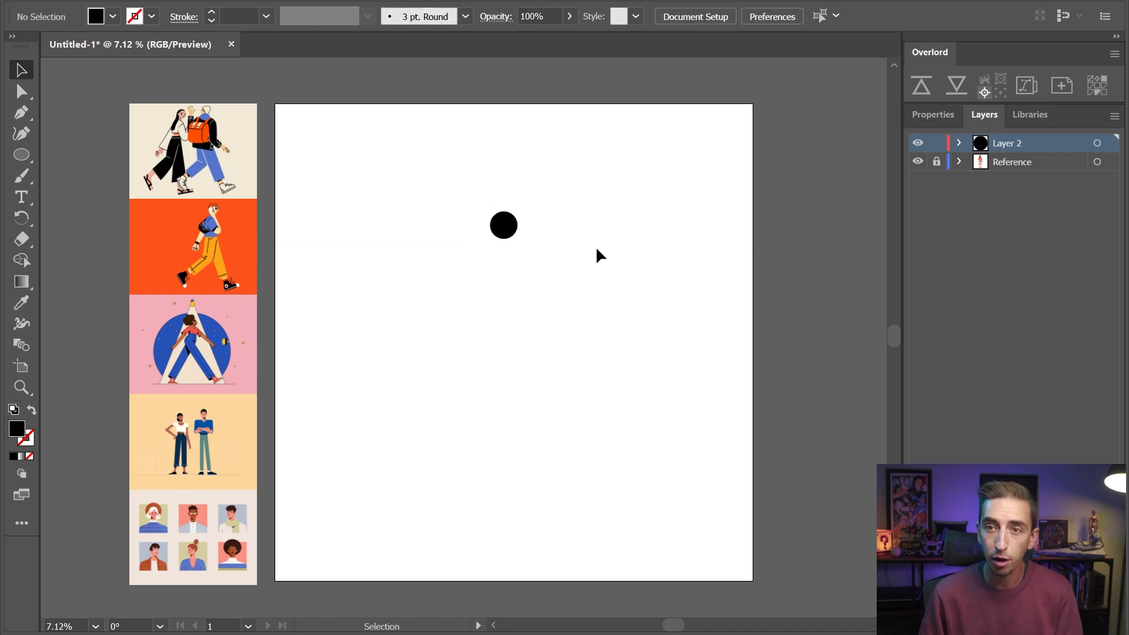
Check whether Smart Guides is turned on and look at how the guides highlight the black circle
{"action": "left_click", "coordinate": [323, 1]}
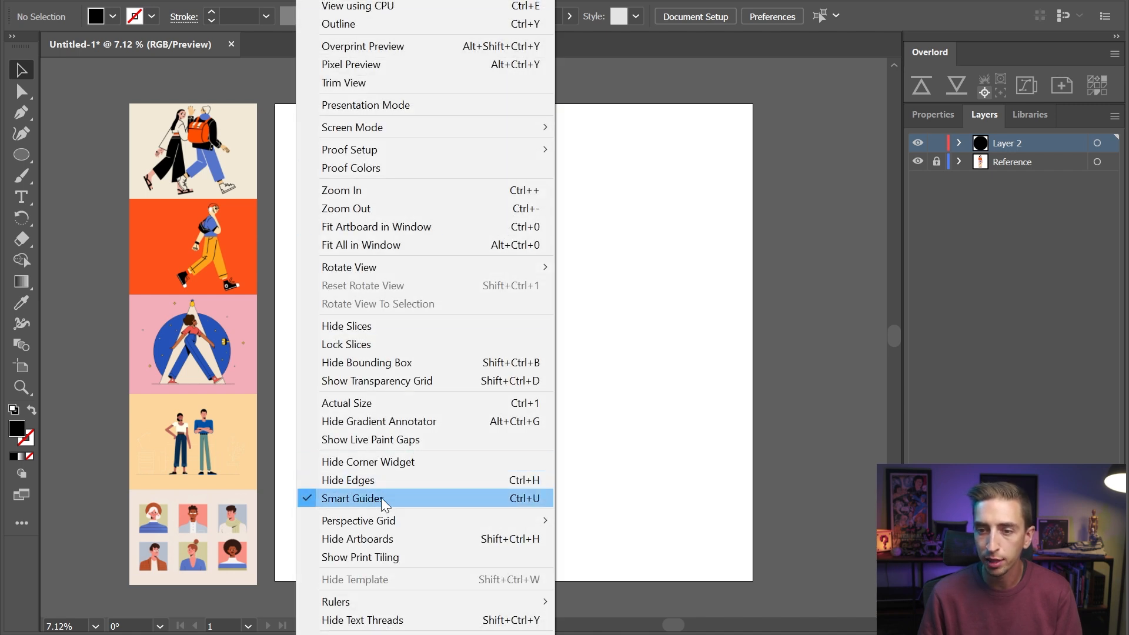
{"action": "left_click", "coordinate": [597, 482]}
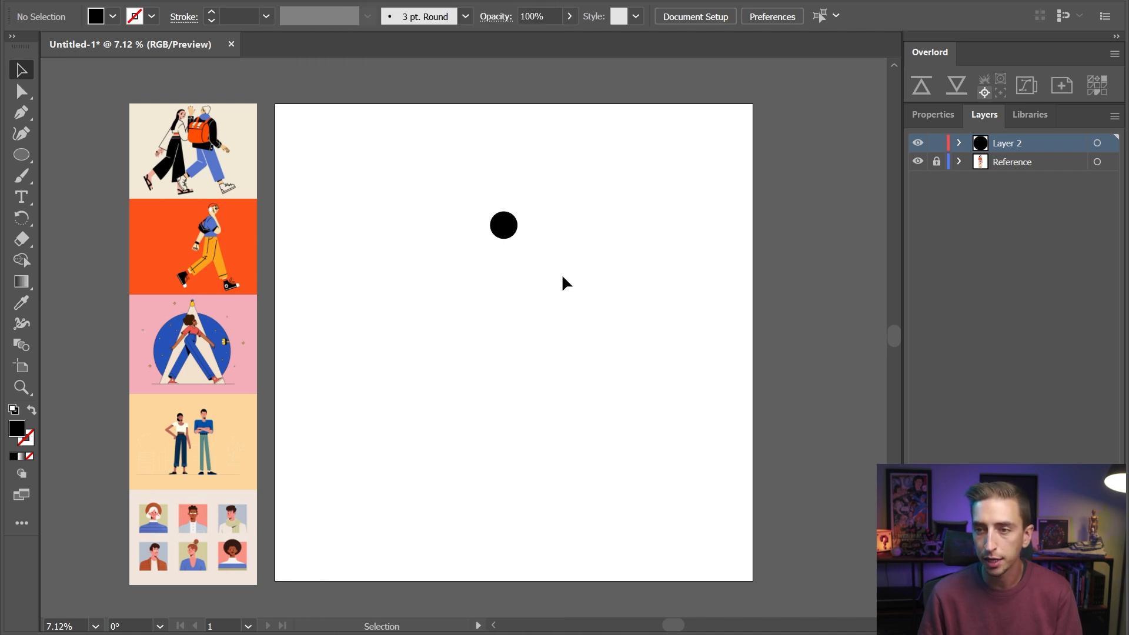
{"action": "left_click", "coordinate": [507, 231], "text": "ctrl"}
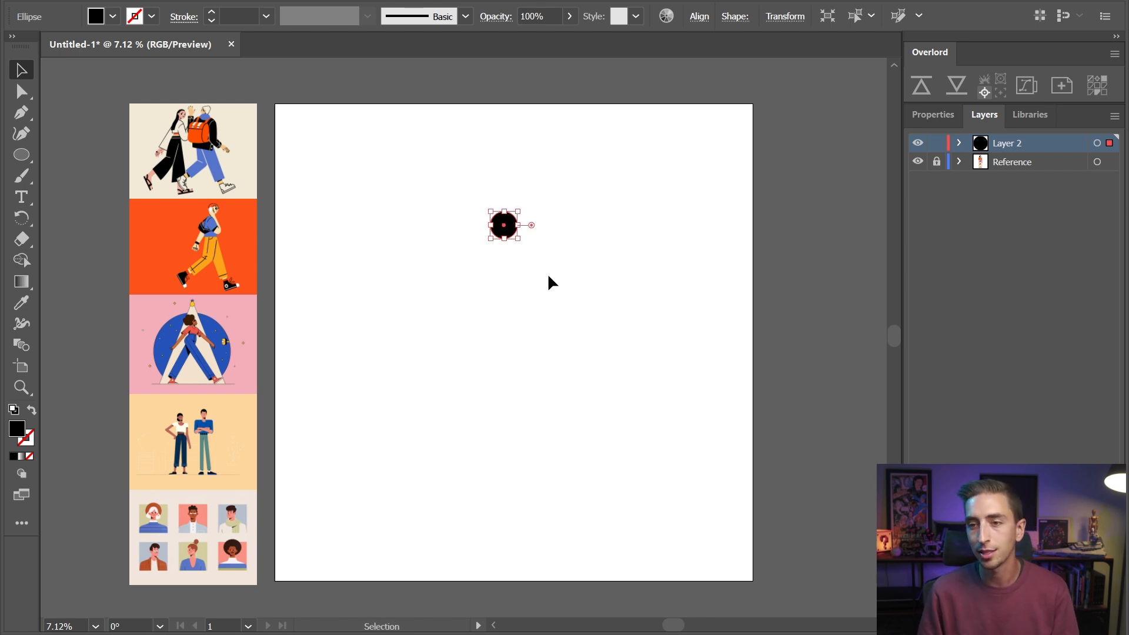
{"action": "left_click", "coordinate": [524, 221]}
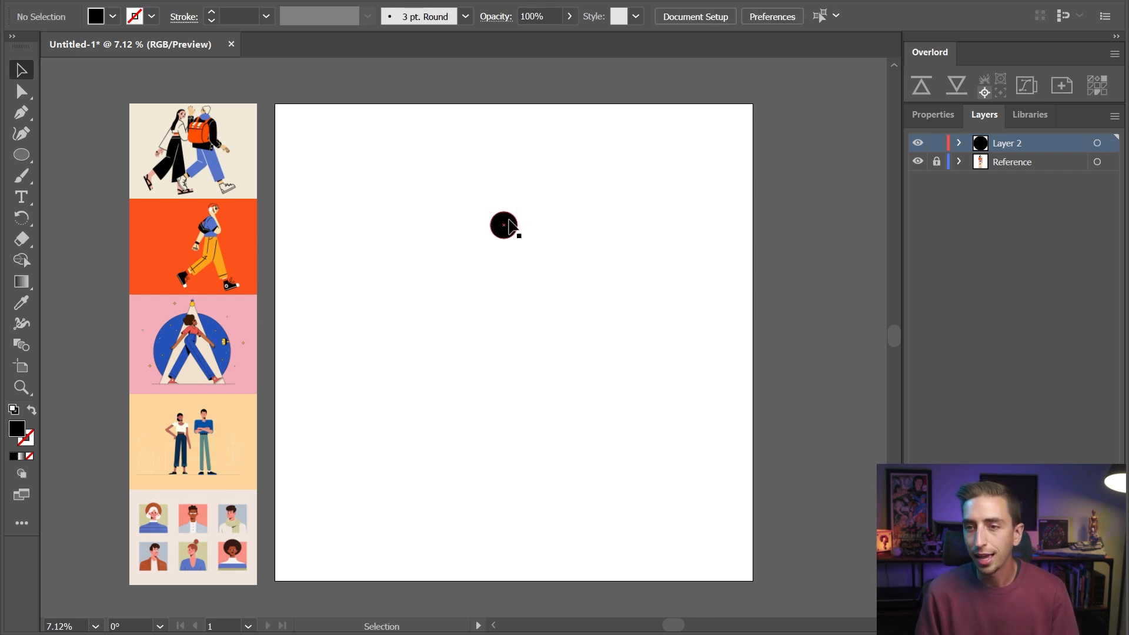
Draw a tall, narrow black rectangle as the torso just below the head, aligned to the circle's width
{"action": "left_click_drag", "start_coordinate": [21, 154], "coordinate": [70, 154]}
{"action": "left_click_drag", "start_coordinate": [490, 251], "coordinate": [518, 338]}
{"action": "key", "text": "v"}
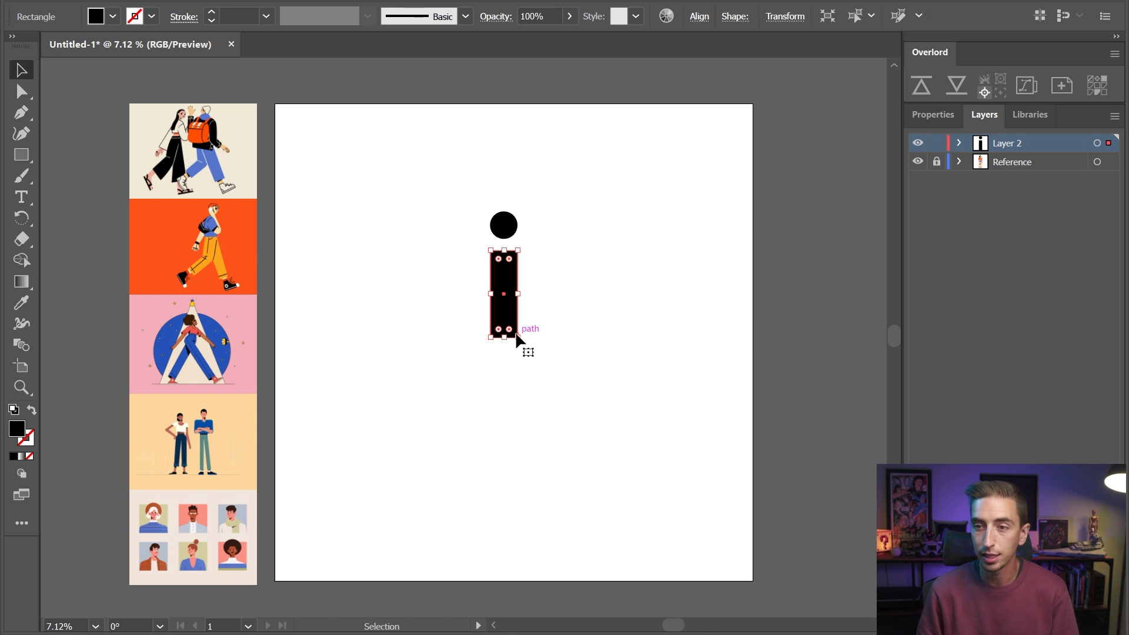
Duplicate the black torso rectangle directly below itself, leaving a narrow gap, to serve as the leg
{"action": "left_click", "coordinate": [573, 310]}
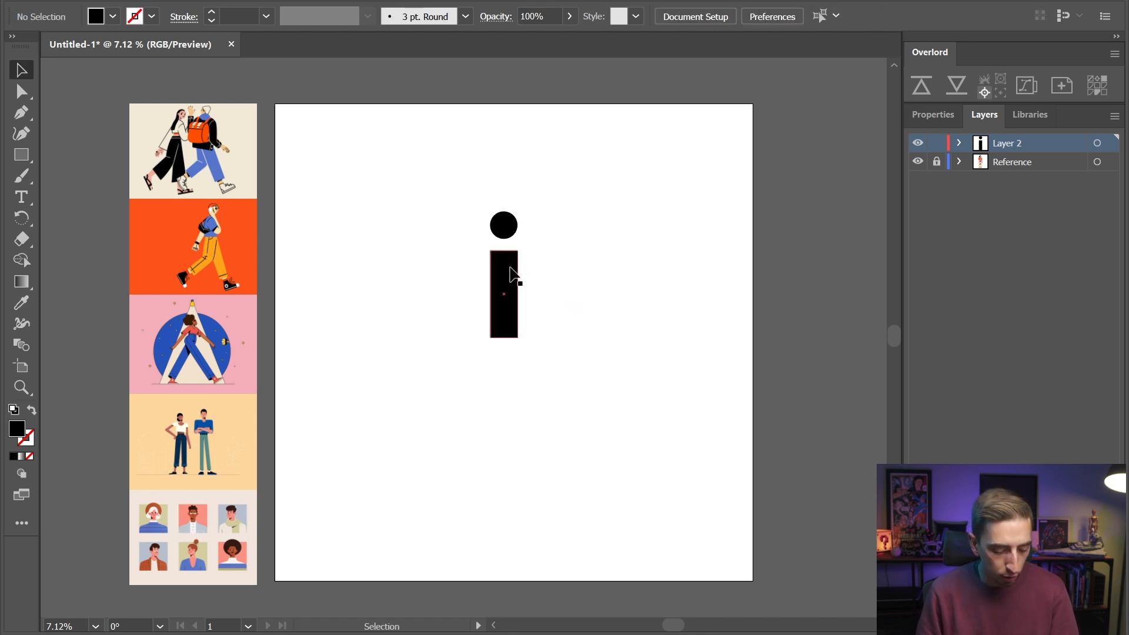
{"action": "left_click", "coordinate": [509, 273]}
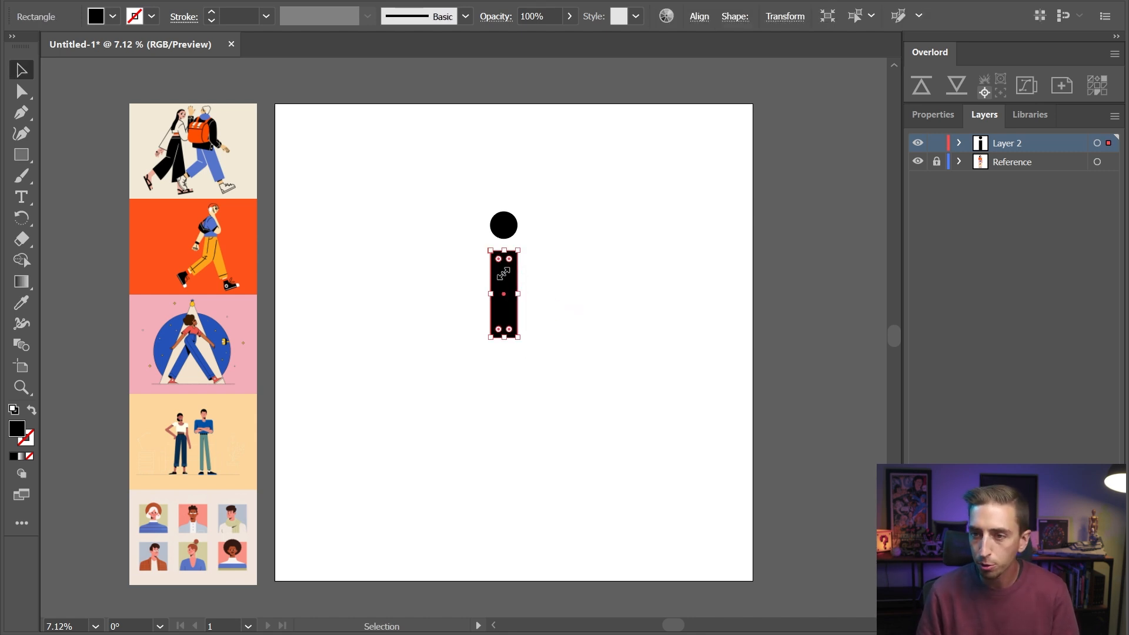
{"action": "left_click_drag", "start_coordinate": [506, 271], "coordinate": [511, 367]}
{"action": "left_click", "coordinate": [660, 368]}
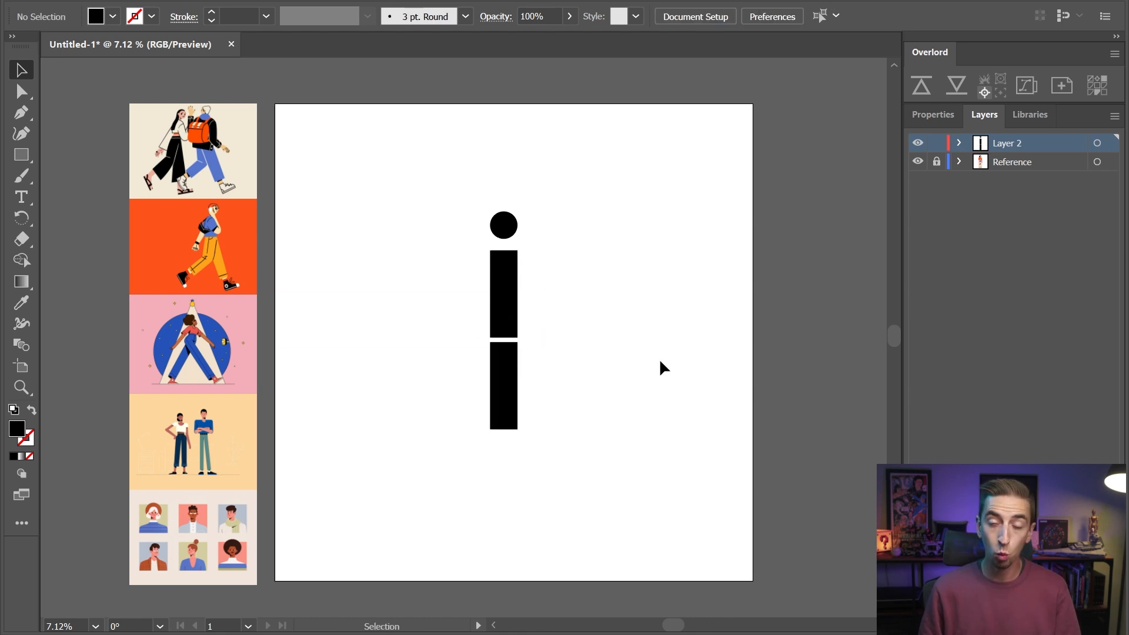
Stretch the lower rectangle downward into a long leg and move the head circle slightly closer to the torso
{"action": "left_click", "coordinate": [510, 373]}
{"action": "left_click_drag", "start_coordinate": [504, 430], "coordinate": [506, 513]}
{"action": "left_click", "coordinate": [576, 407]}
{"action": "left_click", "coordinate": [511, 359]}
{"action": "left_click", "coordinate": [556, 383]}
{"action": "left_click_drag", "start_coordinate": [509, 226], "coordinate": [509, 233]}
{"action": "left_click", "coordinate": [583, 257]}
Extend the leg's bottom edge down to about Y 5560 px by moving its two lower anchor points
{"action": "key", "text": "ctrl+space"}
{"action": "left_click", "coordinate": [553, 327]}
{"action": "left_click_drag", "start_coordinate": [553, 327], "coordinate": [510, 289]}
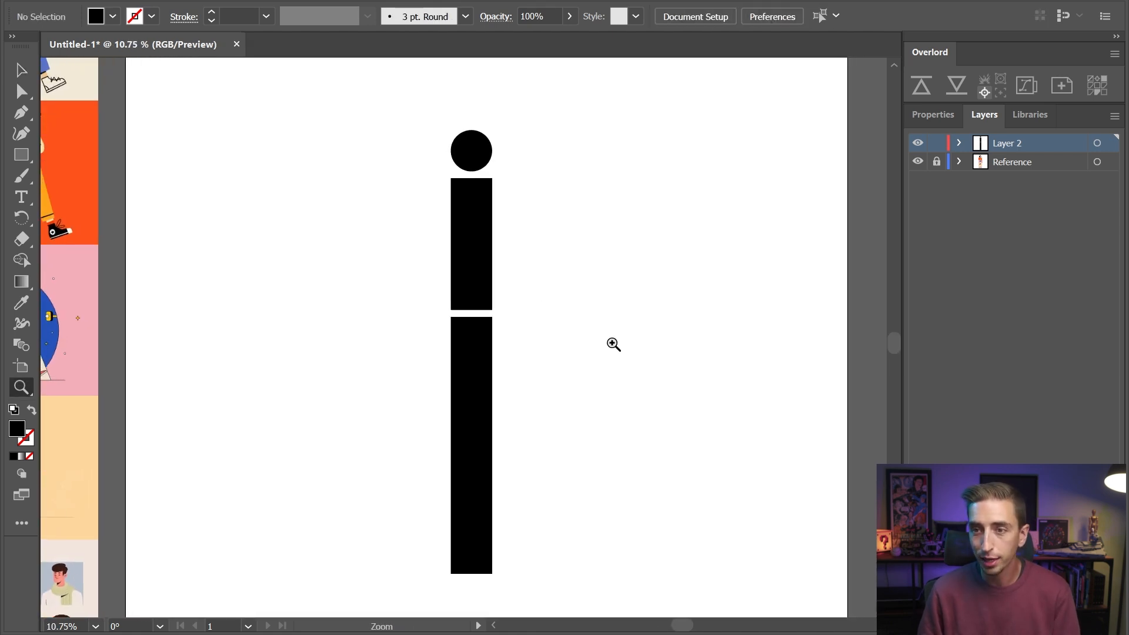
{"action": "left_click_drag", "start_coordinate": [590, 275], "coordinate": [531, 284]}
{"action": "key", "text": "a"}
{"action": "left_click_drag", "start_coordinate": [509, 520], "coordinate": [479, 575]}
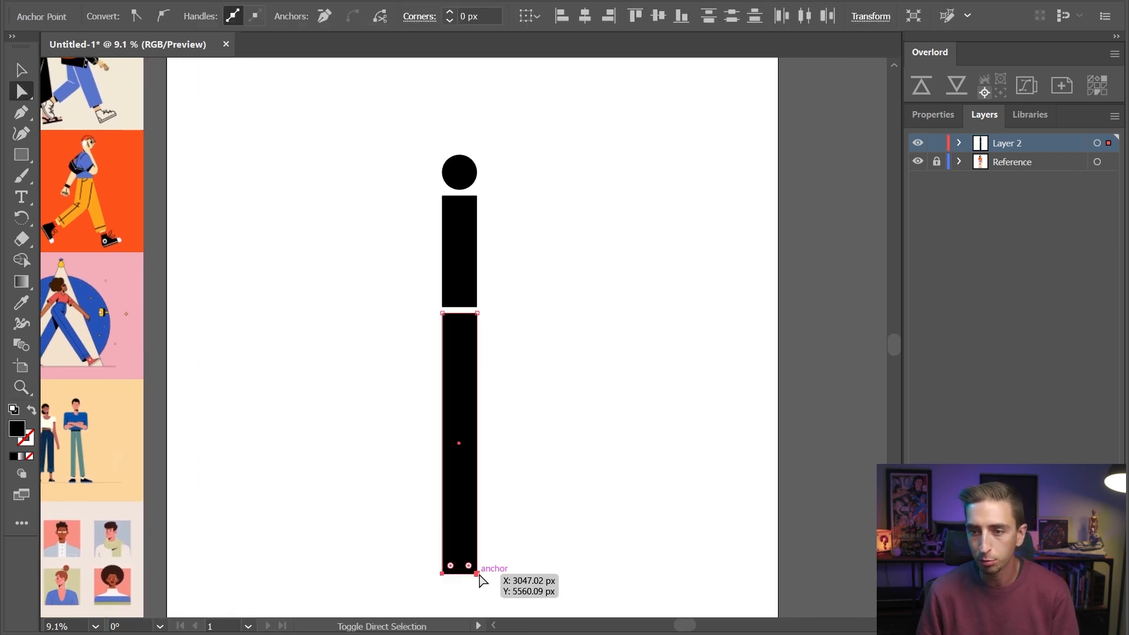
{"action": "key", "text": "v"}
{"action": "left_click", "coordinate": [566, 457]}
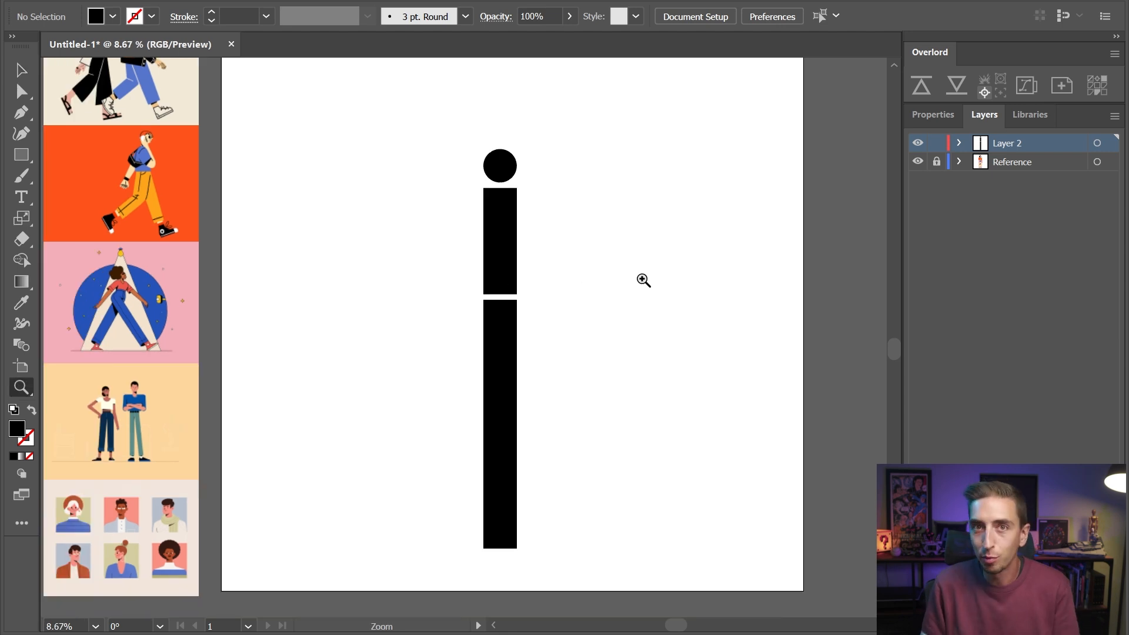
Try shifting the waistline down by moving the adjoining torso and leg anchors, then undo the change
{"action": "key", "text": "v"}
{"action": "left_click", "coordinate": [501, 166]}
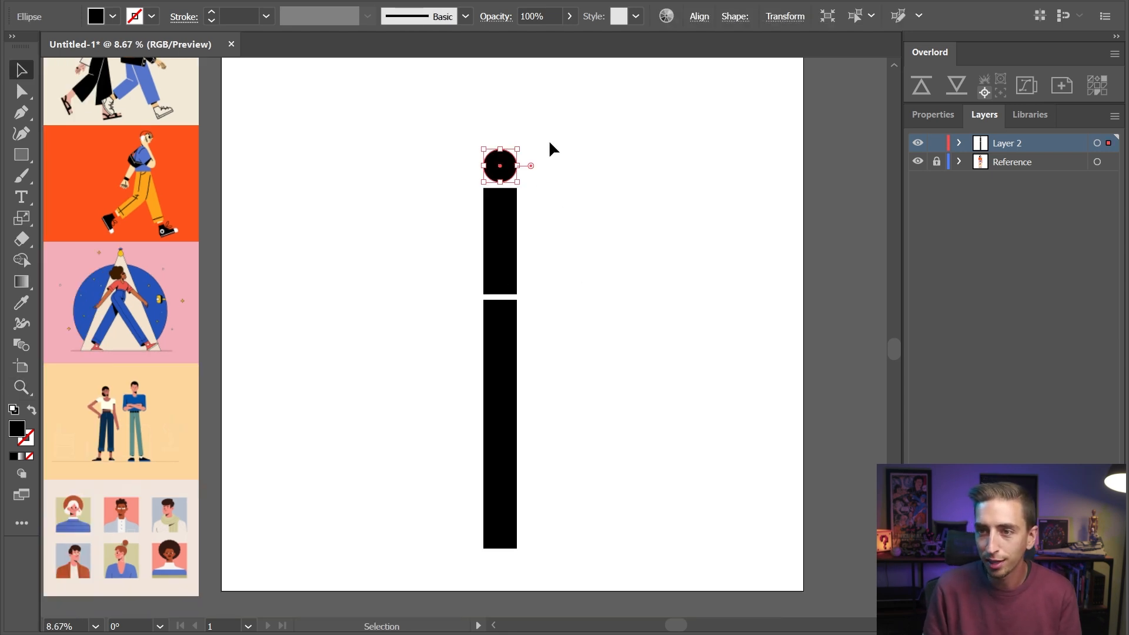
{"action": "left_click", "coordinate": [601, 357]}
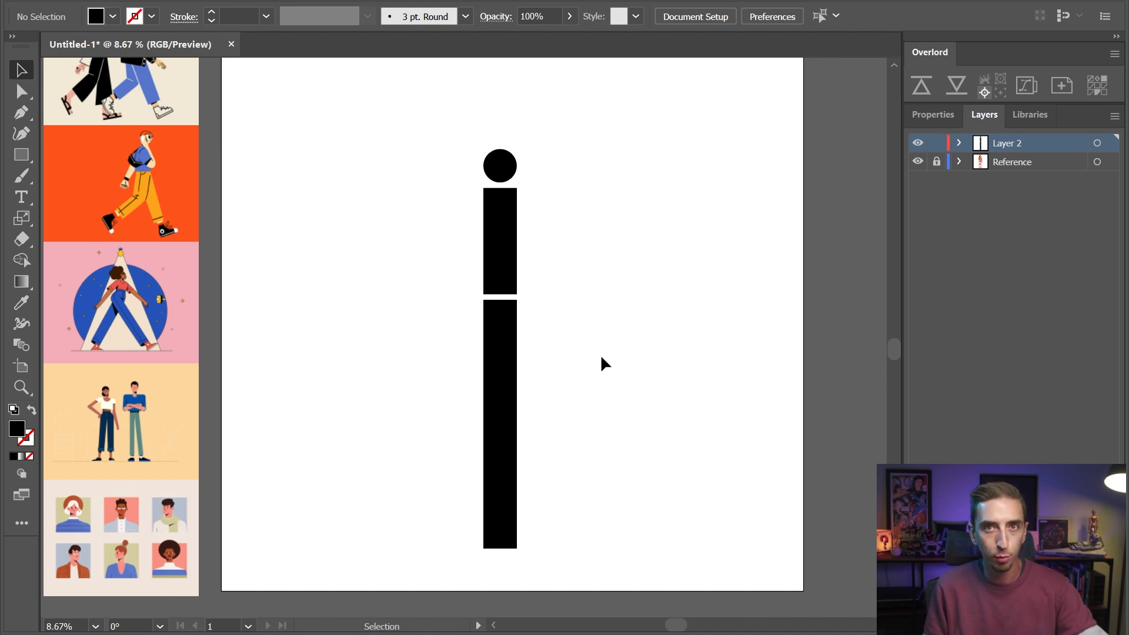
{"action": "key", "text": "a"}
{"action": "left_click_drag", "start_coordinate": [597, 268], "coordinate": [474, 307]}
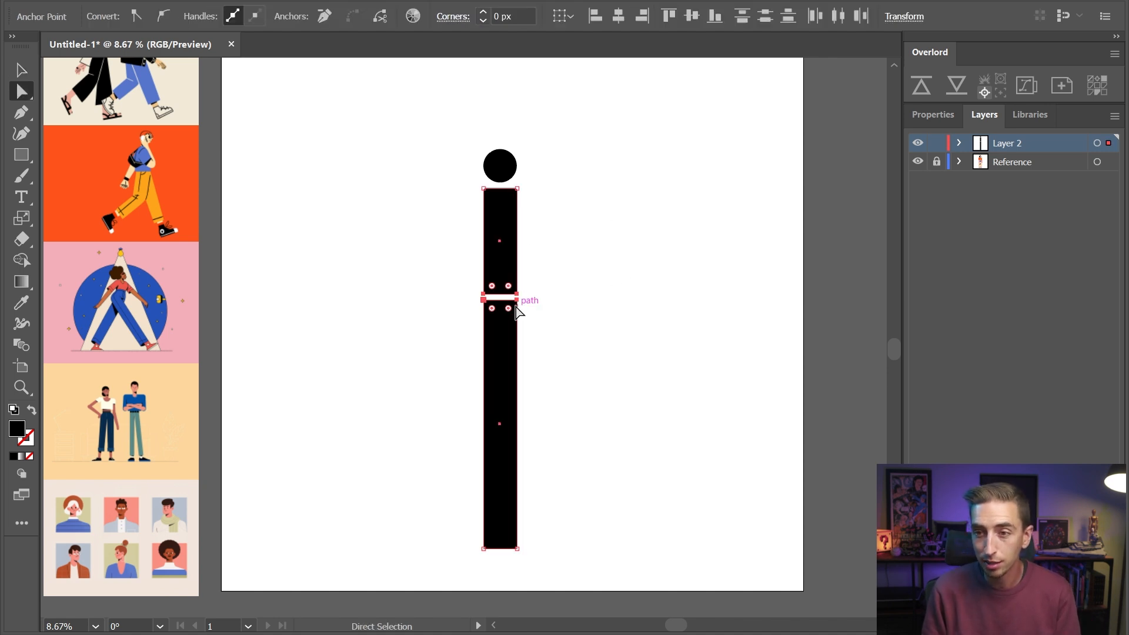
{"action": "left_click_drag", "start_coordinate": [520, 347], "coordinate": [475, 393]}
{"action": "left_click", "coordinate": [558, 451]}
{"action": "key", "text": "ctrl+z"}
{"action": "left_click", "coordinate": [563, 286]}
Try a bulkier build by scaling the torso much wider, enlarging the head and raising it above the torso
{"action": "left_click", "coordinate": [504, 244]}
{"action": "key", "text": "s"}
{"action": "left_click_drag", "start_coordinate": [566, 243], "coordinate": [744, 242]}
{"action": "key", "text": "v"}
{"action": "left_click", "coordinate": [504, 166]}
{"action": "key", "text": "s"}
{"action": "left_click_drag", "start_coordinate": [565, 128], "coordinate": [709, 46]}
{"action": "key", "text": "v"}
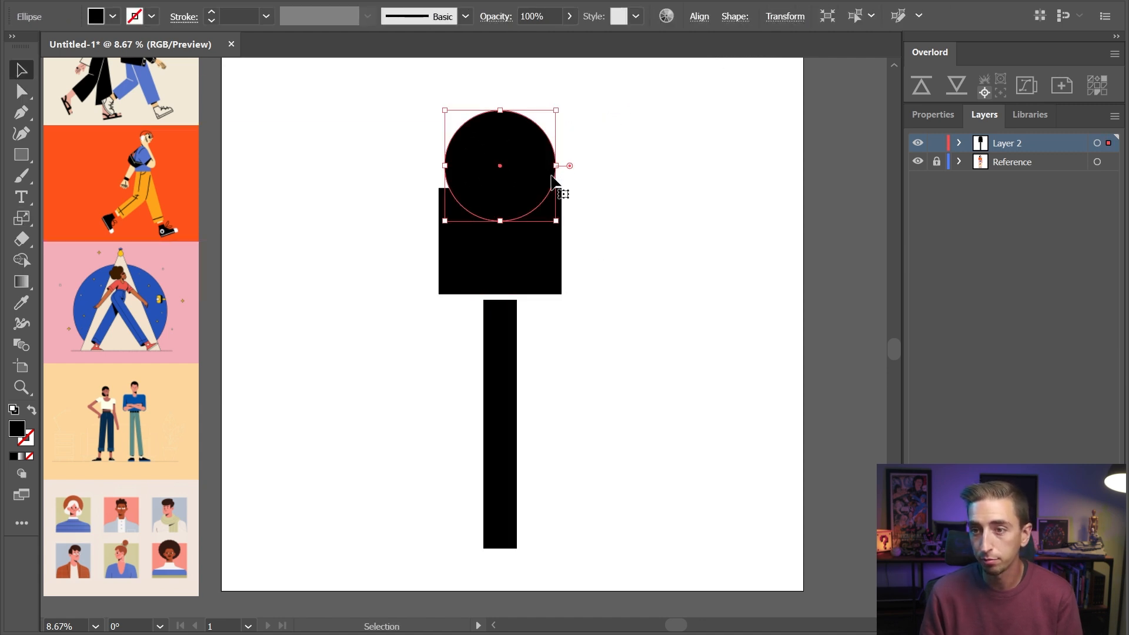
{"action": "left_click_drag", "start_coordinate": [527, 177], "coordinate": [527, 133]}
Try widening the top edge of the leg to match the torso's width, tapering toward the foot
{"action": "key", "text": "a"}
{"action": "left_click_drag", "start_coordinate": [527, 297], "coordinate": [469, 317]}
{"action": "key", "text": "s"}
{"action": "left_click_drag", "start_coordinate": [570, 322], "coordinate": [753, 321]}
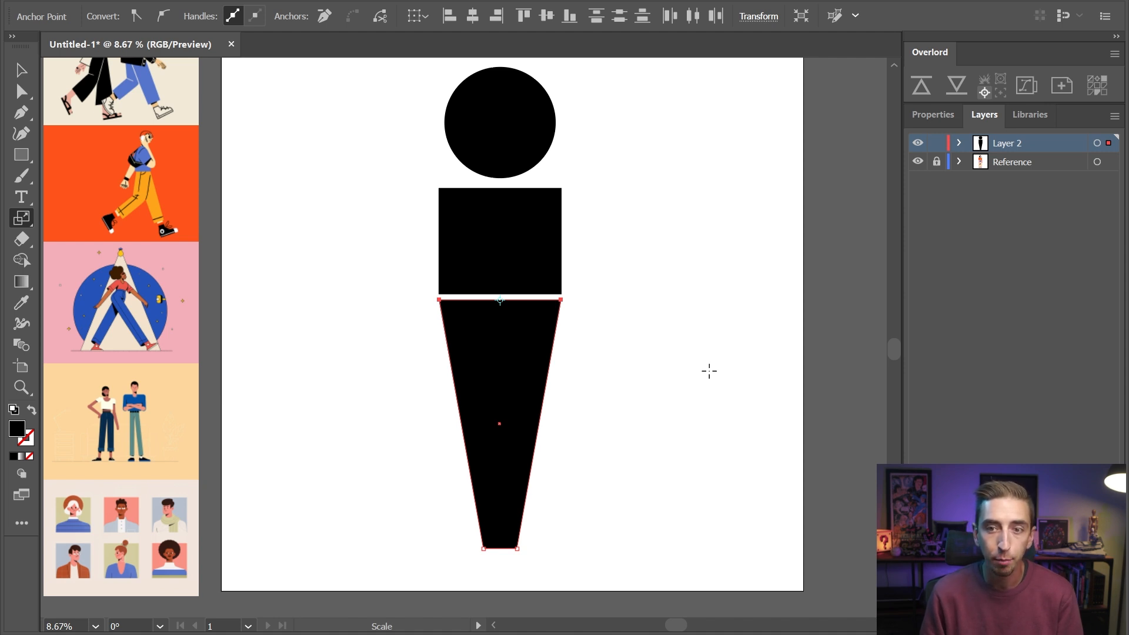
Undo the exaggerated leg, head and torso scaling and deselect everything
{"action": "key", "text": "ctrl+z"}
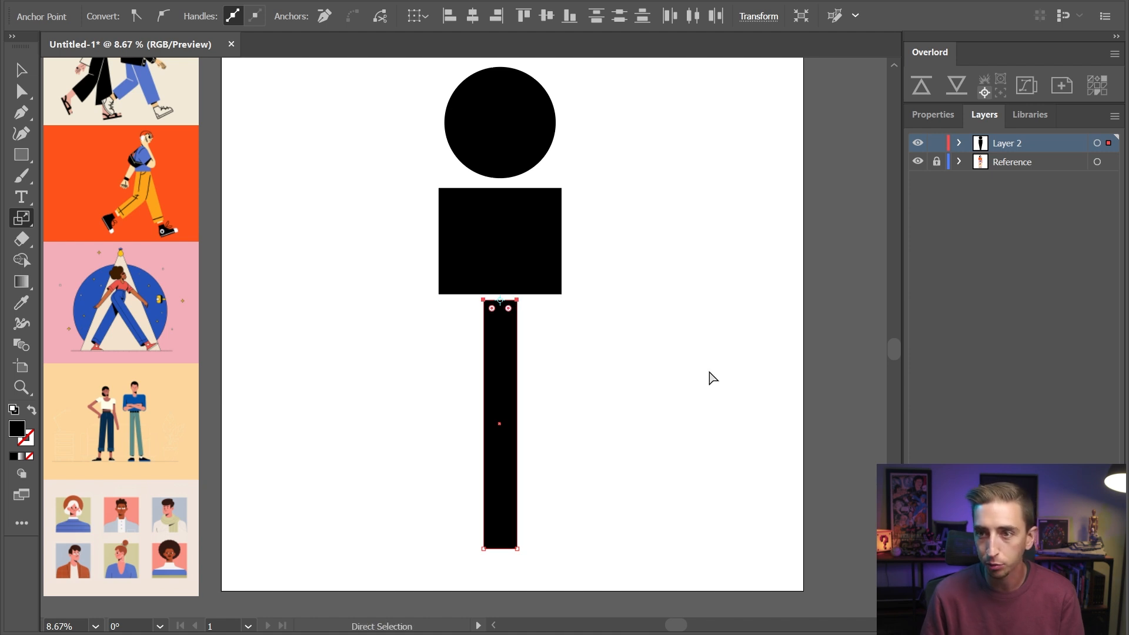
{"action": "key", "text": "ctrl+z"}
{"action": "key", "text": "ctrl+z"}
{"action": "key", "text": "ctrl+z"}
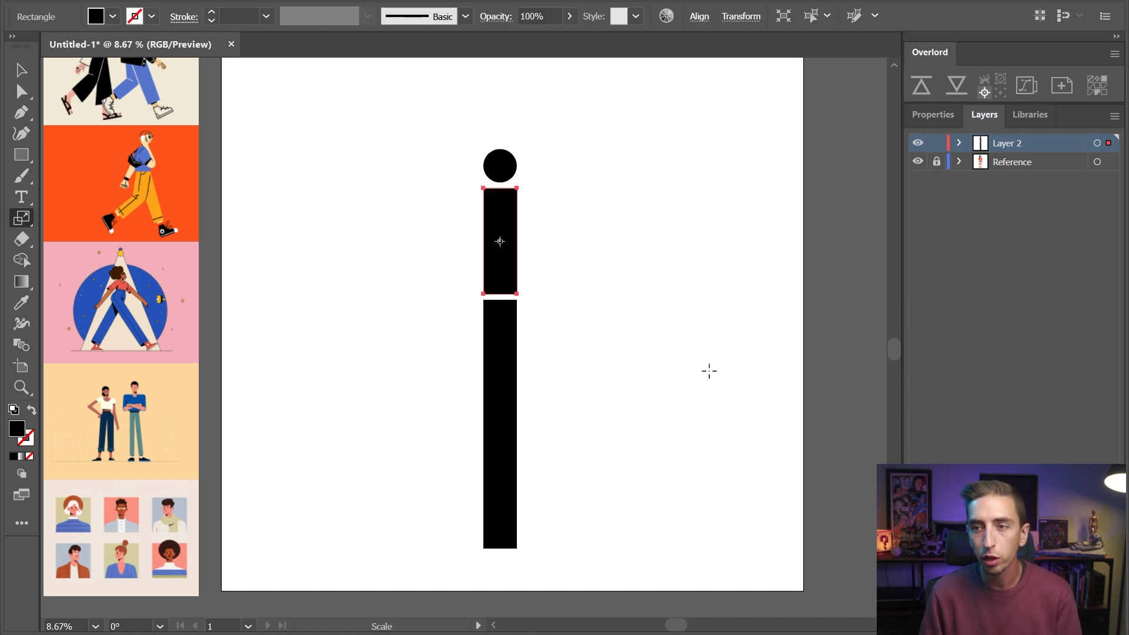
{"action": "key", "text": "v"}
{"action": "key", "text": "a"}
{"action": "left_click", "coordinate": [604, 322]}
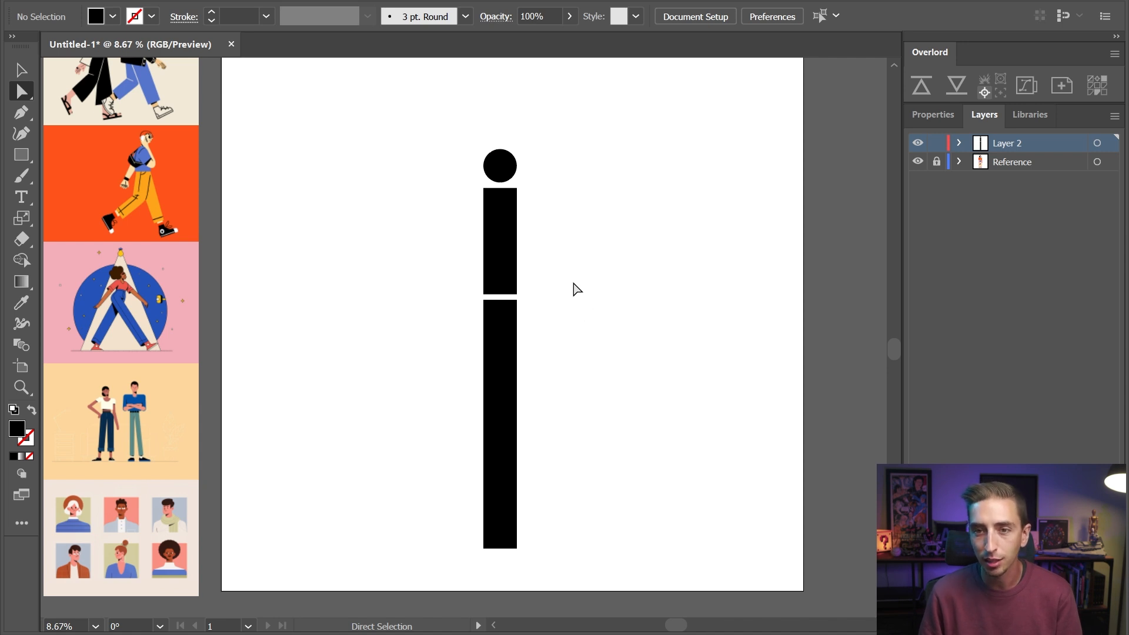
Scale the head circle slightly larger and move it up a little to keep a gap above the torso
{"action": "key", "text": "v"}
{"action": "left_click", "coordinate": [507, 162]}
{"action": "key", "text": "s"}
{"action": "left_click_drag", "start_coordinate": [562, 125], "coordinate": [574, 121]}
{"action": "key", "text": "v"}
{"action": "left_click", "coordinate": [541, 170]}
{"action": "left_click_drag", "start_coordinate": [512, 175], "coordinate": [511, 168]}
{"action": "left_click", "coordinate": [577, 205]}
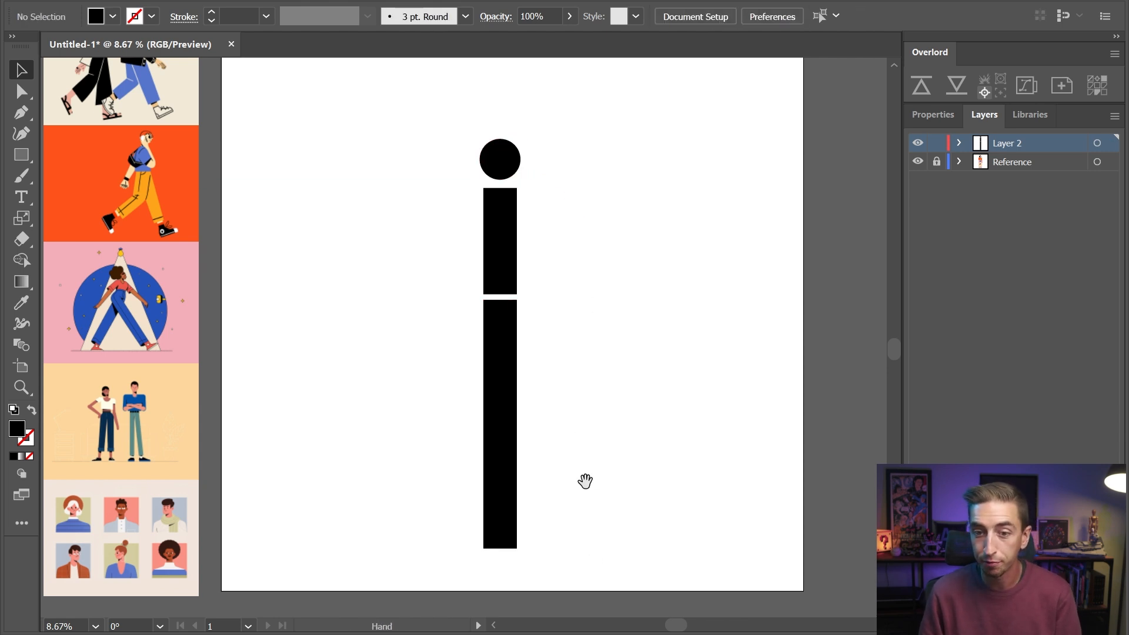
Duplicate a body rectangle and scale it into a short, wide foot extending forward at the leg's lower end
{"action": "left_click_drag", "start_coordinate": [584, 484], "coordinate": [582, 388]}
{"action": "left_click_drag", "start_coordinate": [506, 258], "coordinate": [509, 422]}
{"action": "key", "text": "s"}
{"action": "left_click_drag", "start_coordinate": [568, 295], "coordinate": [631, 474]}
{"action": "key", "text": "v"}
{"action": "left_click_drag", "start_coordinate": [523, 484], "coordinate": [535, 476]}
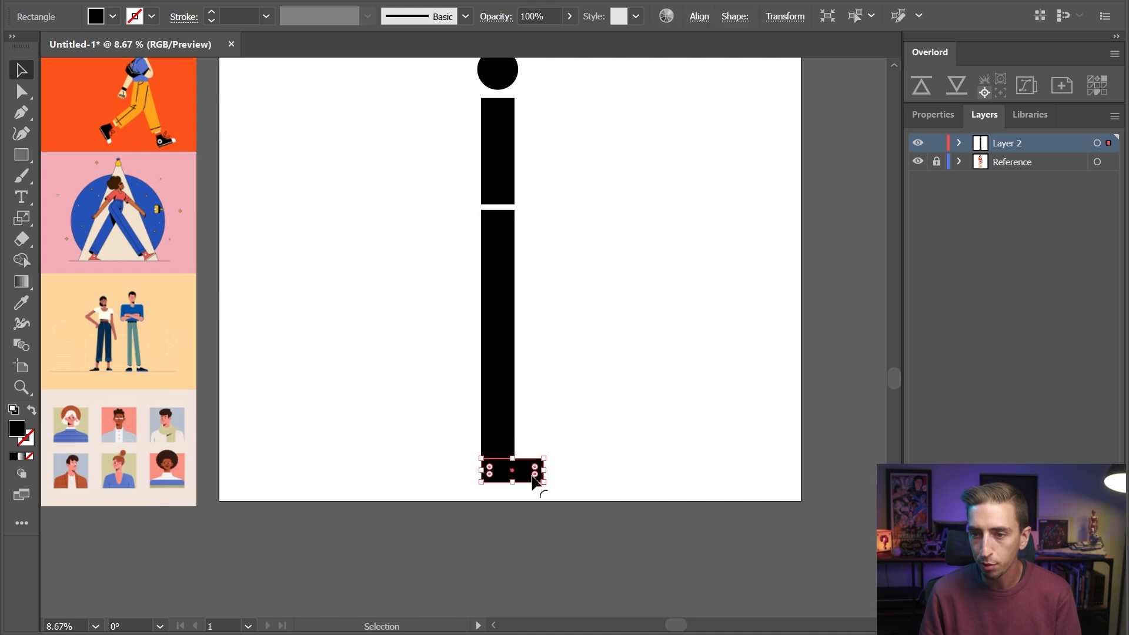
{"action": "left_click", "coordinate": [612, 449]}
Move the whole figure up on the artboard, away from the bottom edge
{"action": "scroll", "coordinate": [552, 216], "scroll_direction": "down", "scroll_amount": 3}
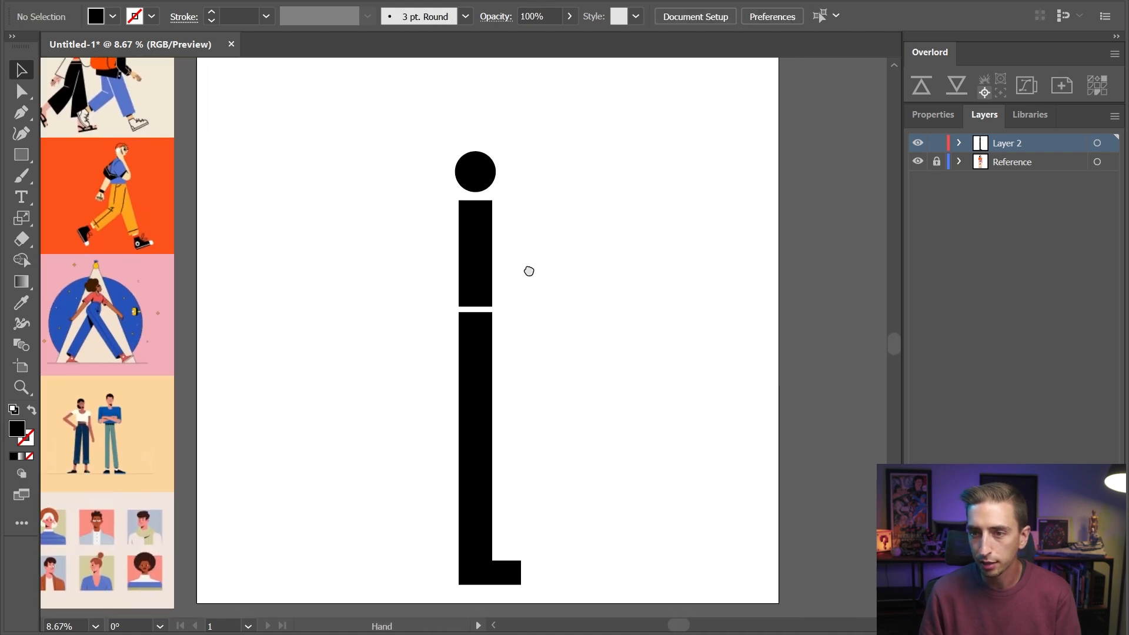
{"action": "key", "text": "ctrl+a"}
{"action": "left_click_drag", "start_coordinate": [449, 368], "coordinate": [455, 329]}
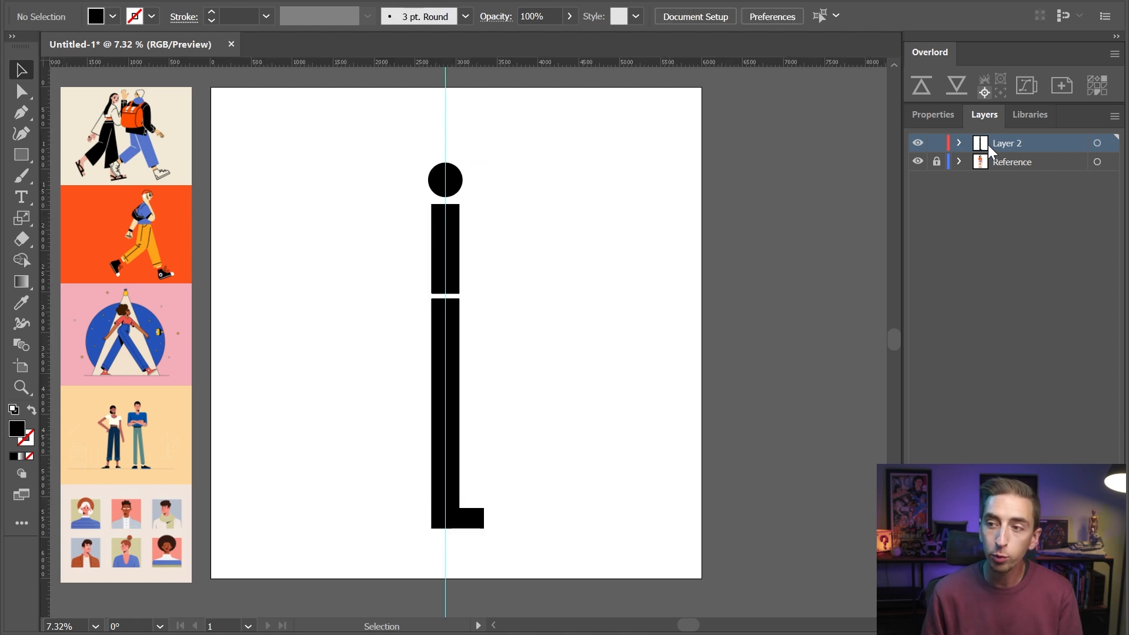
Rename Layer 2 as Proportions
{"action": "double_click", "coordinate": [1006, 144]}
{"action": "type", "text": "Proportions"}
{"action": "key", "text": "Return"}
Give all shapes on the Proportions layer a bright cyan fill, 29FFFF
{"action": "left_click", "coordinate": [1097, 143]}
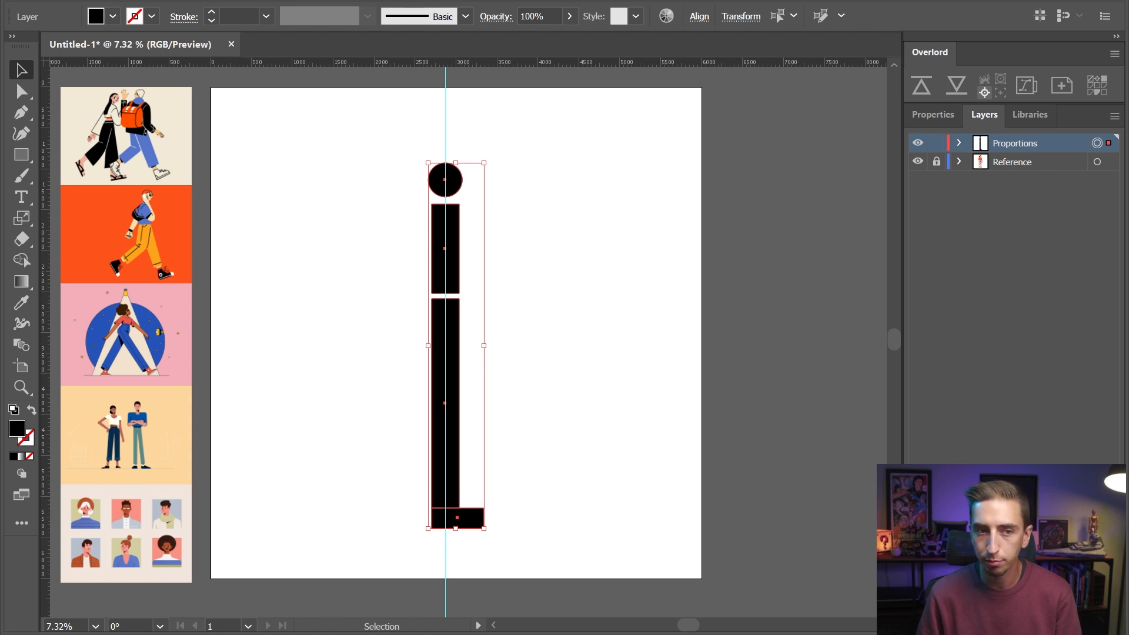
{"action": "double_click", "coordinate": [17, 429]}
{"action": "left_click_drag", "start_coordinate": [319, 215], "coordinate": [420, 205]}
{"action": "left_click", "coordinate": [449, 379]}
{"action": "left_click_drag", "start_coordinate": [397, 353], "coordinate": [384, 259]}
{"action": "left_click", "coordinate": [449, 370]}
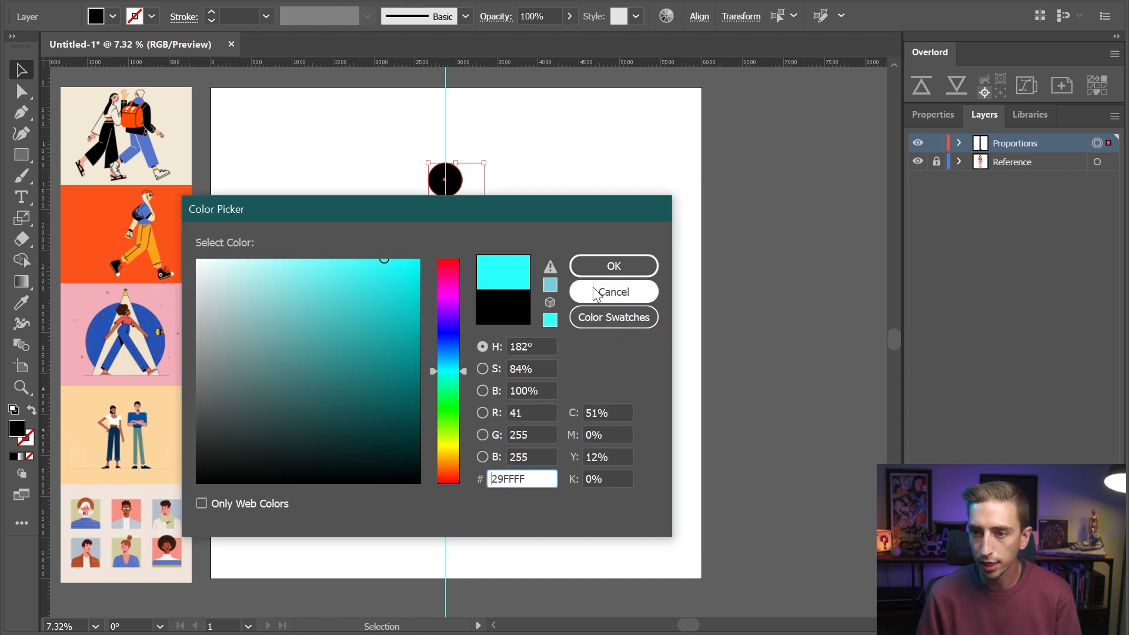
{"action": "left_click", "coordinate": [607, 266]}
{"action": "left_click", "coordinate": [566, 433]}
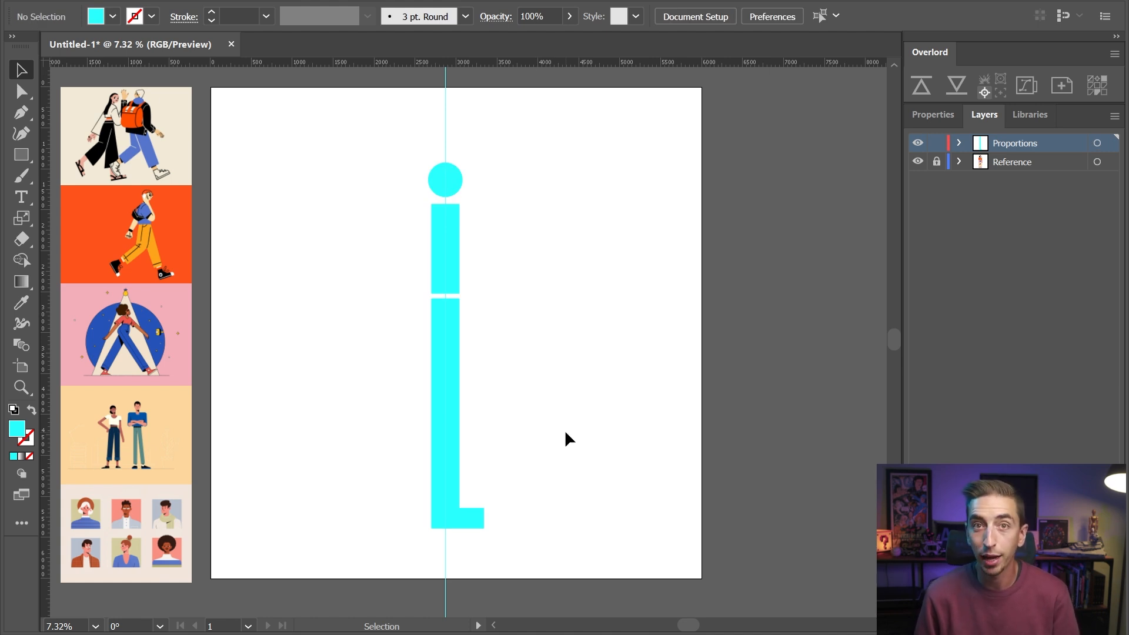
Lock the Proportions layer and add a new layer above it
{"action": "left_click", "coordinate": [937, 143]}
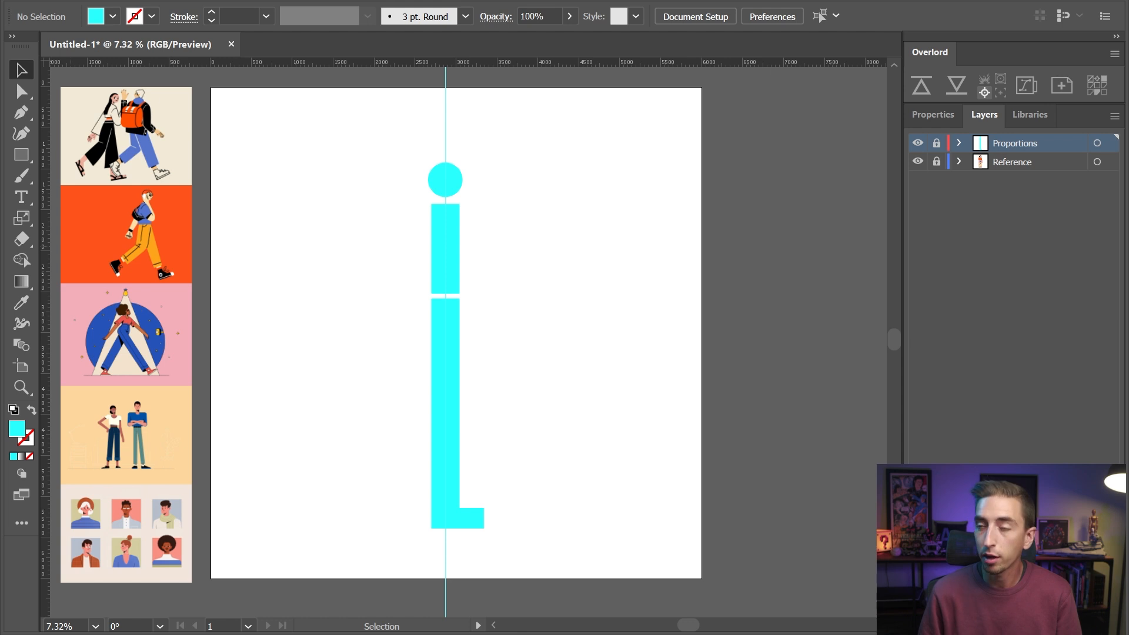
{"action": "key", "text": "ctrl+l"}
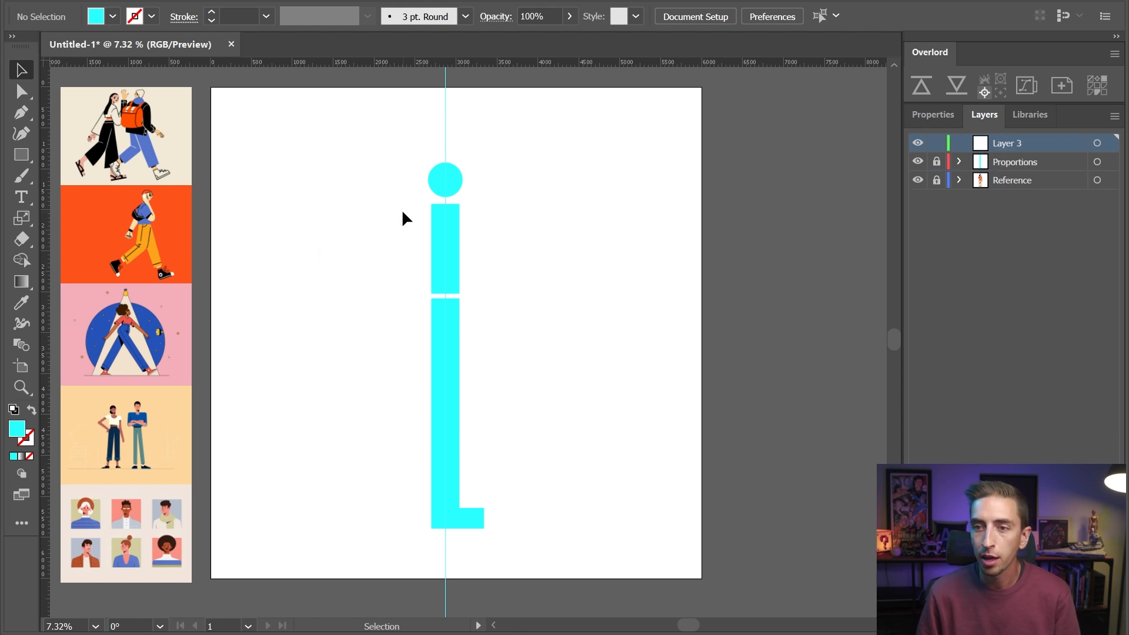
Set up the Paintbrush tool with a black 1 pt stroke and no fill for sketching around the head
{"action": "key", "text": "z"}
{"action": "left_click_drag", "start_coordinate": [471, 227], "coordinate": [536, 261]}
{"action": "key", "text": "space"}
{"action": "left_click_drag", "start_coordinate": [527, 176], "coordinate": [513, 235]}
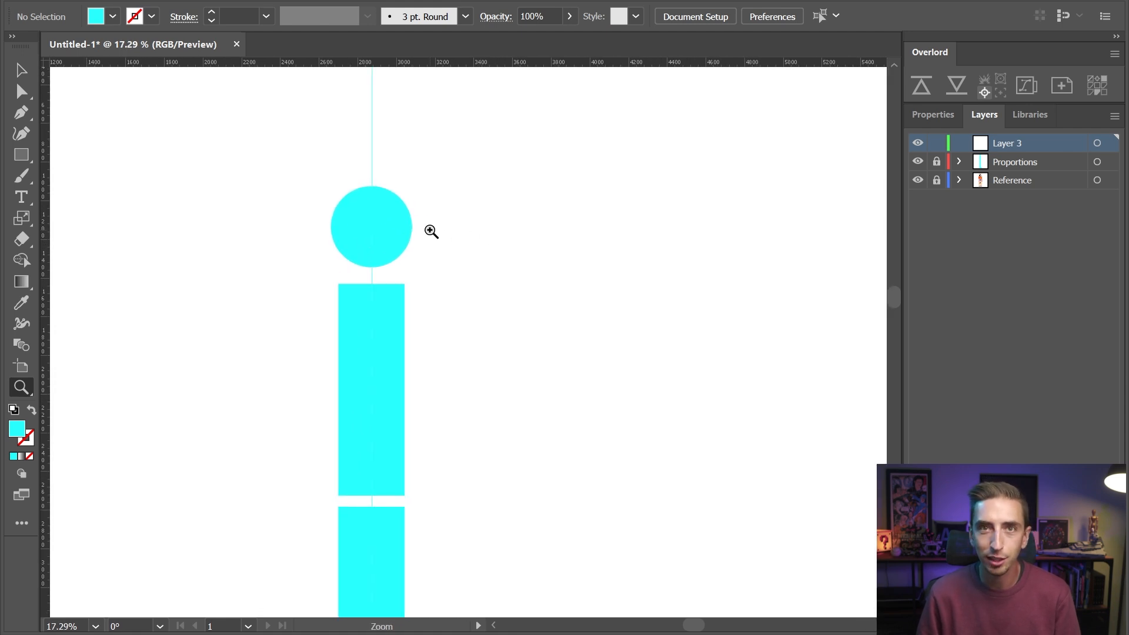
{"action": "key", "text": "v"}
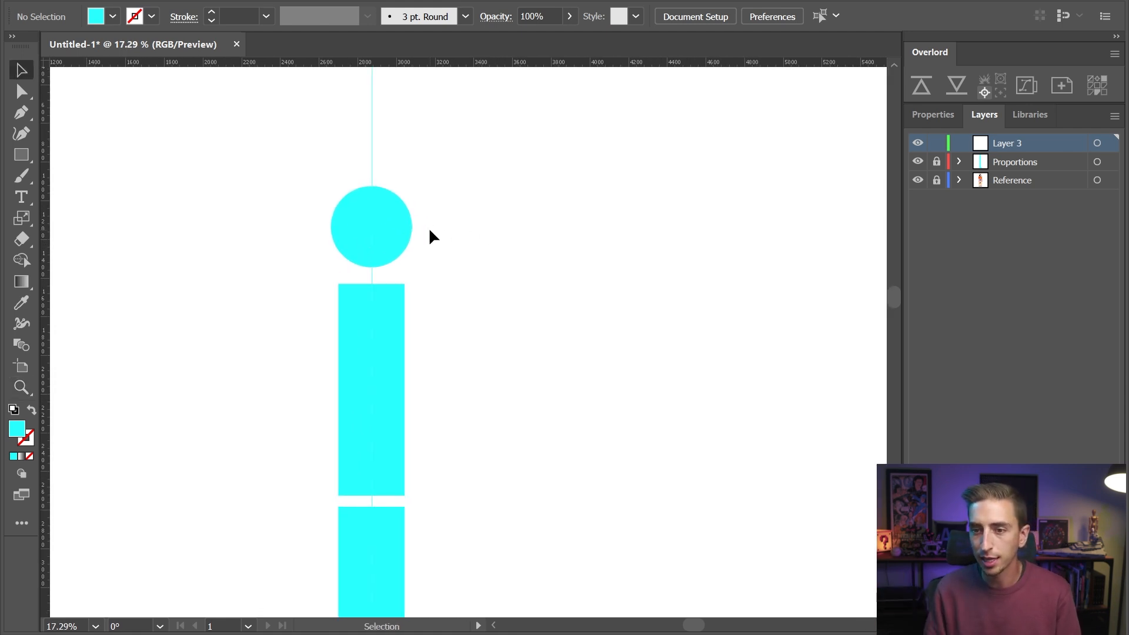
{"action": "left_click", "coordinate": [23, 172]}
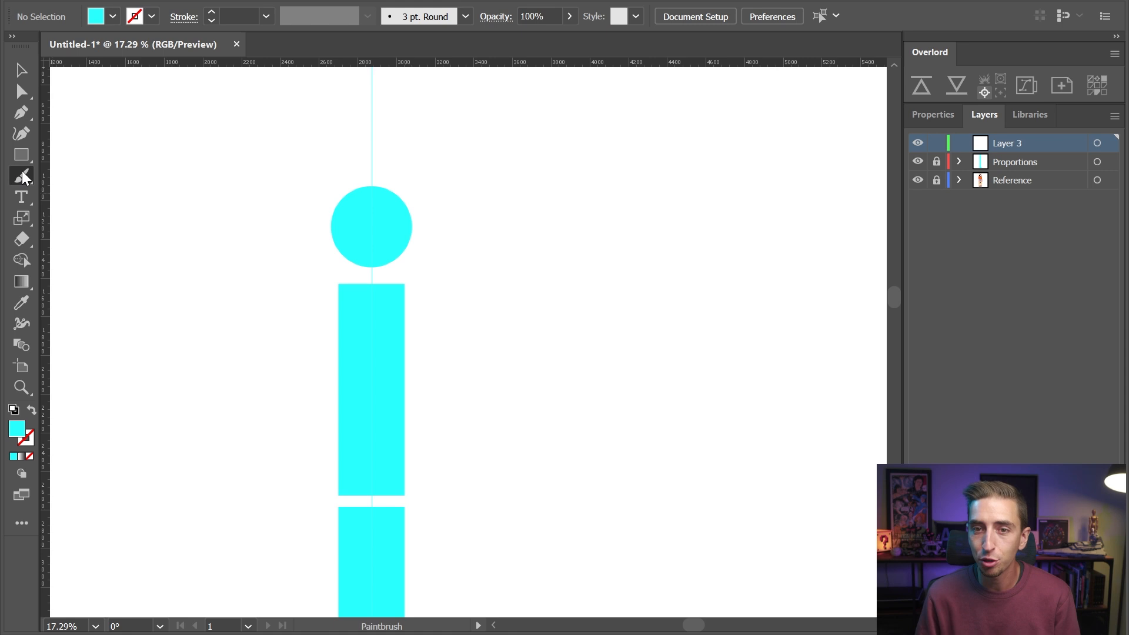
{"action": "key", "text": "F6"}
{"action": "left_click", "coordinate": [155, 433]}
{"action": "left_click_drag", "start_coordinate": [213, 298], "coordinate": [660, 374]}
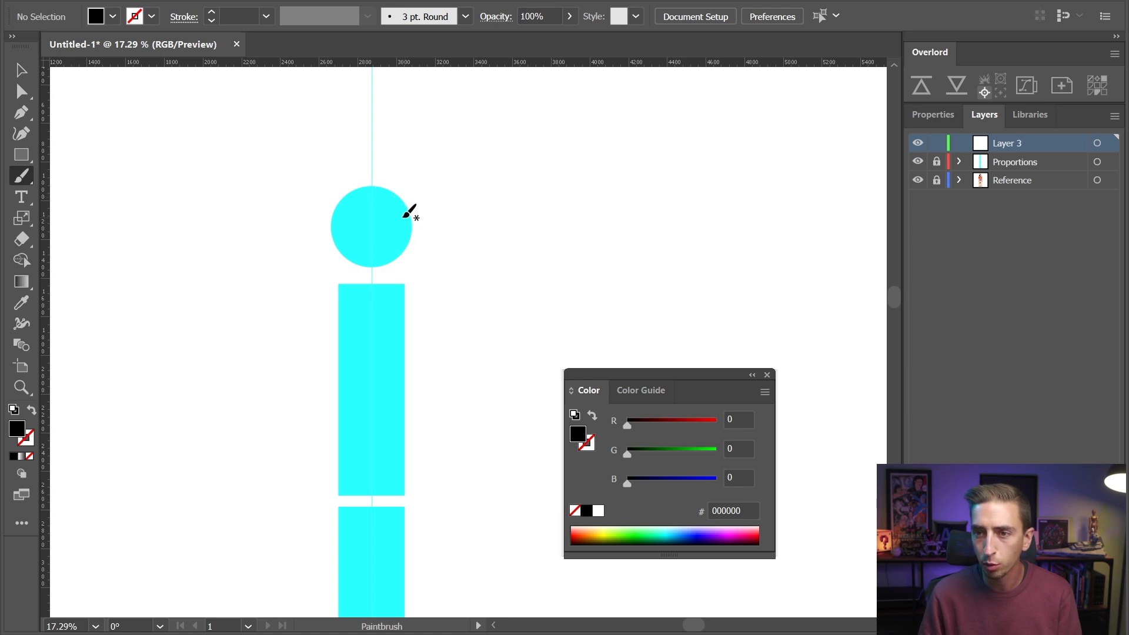
{"action": "key", "text": "shift+x"}
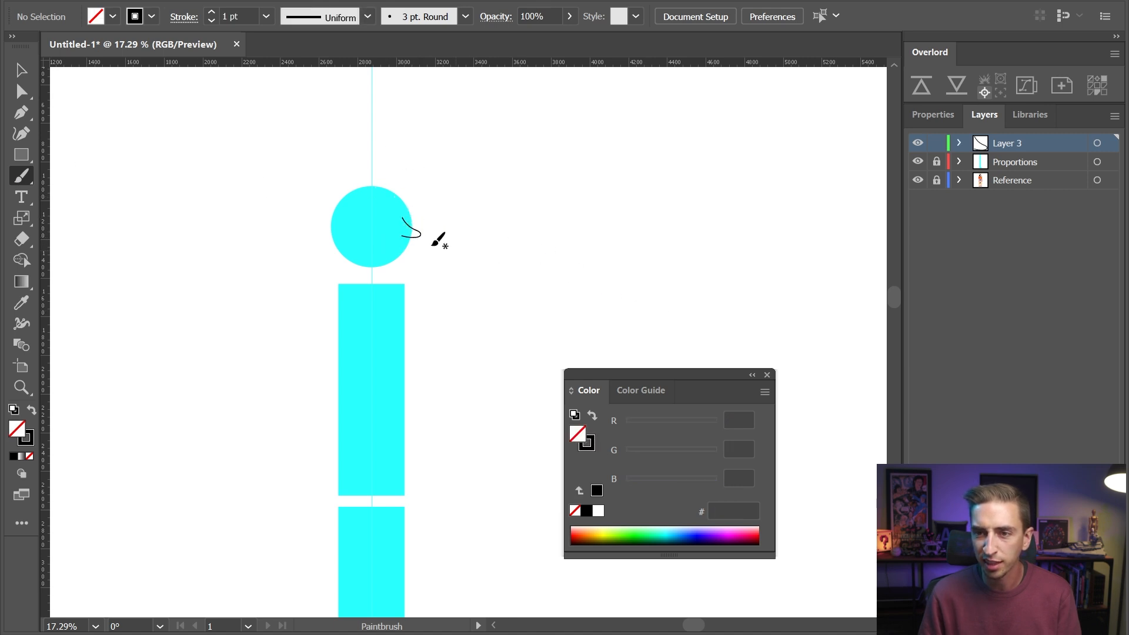
Brush a profile head outline with a jutting chin around the cyan circle, redoing the first stroke
{"action": "mouse_move", "coordinate": [361, 267]}
{"action": "left_mouse_down"}
{"action": "mouse_move", "coordinate": [331, 238]}
{"action": "mouse_move", "coordinate": [333, 210]}
{"action": "mouse_move", "coordinate": [373, 182]}
{"action": "left_mouse_up"}
{"action": "key", "text": "ctrl+z"}
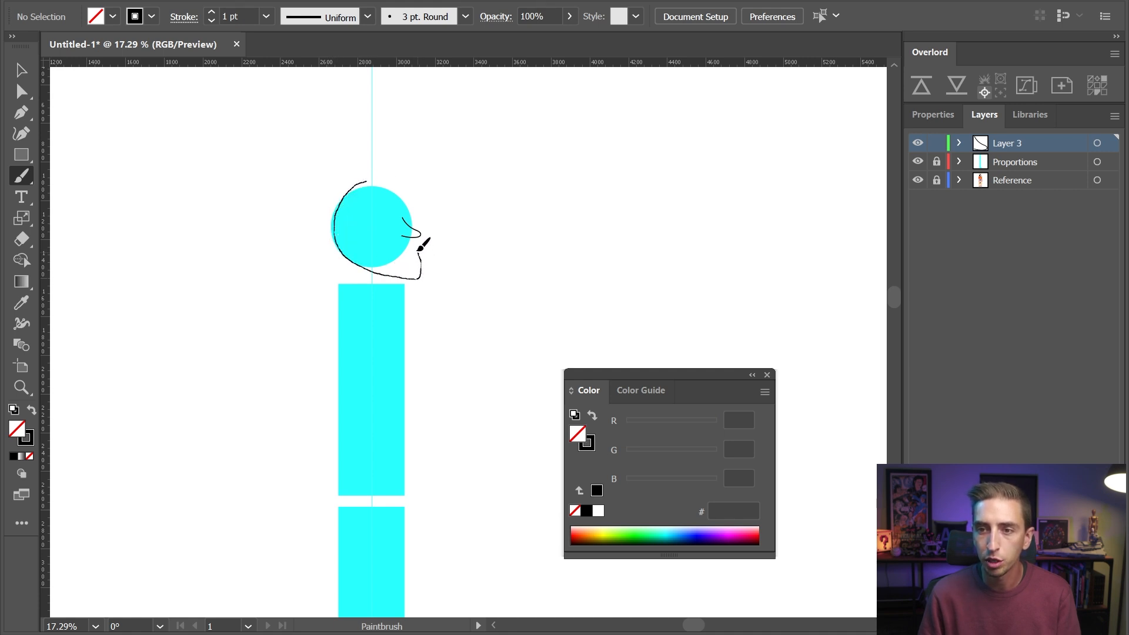
{"action": "left_click_drag", "start_coordinate": [401, 193], "coordinate": [355, 184]}
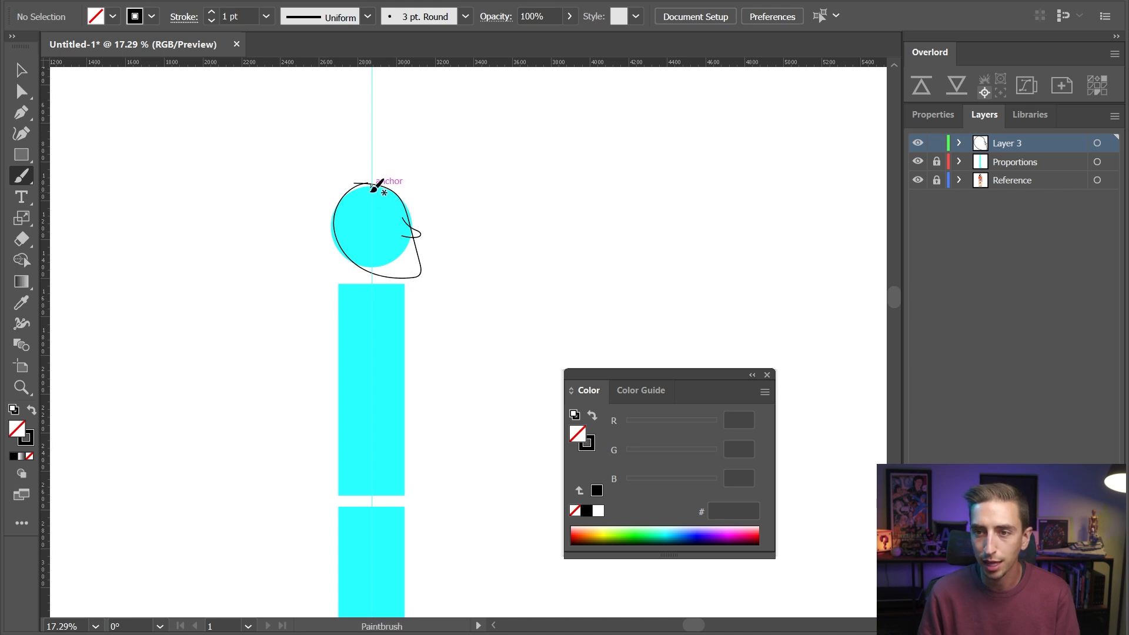
Move the brushed nose stroke slightly forward so it protrudes from the face outline
{"action": "key", "text": "v"}
{"action": "left_click_drag", "start_coordinate": [415, 229], "coordinate": [478, 209]}
{"action": "key", "text": "r"}
{"action": "key", "text": "v"}
{"action": "left_click", "coordinate": [478, 246]}
{"action": "left_click_drag", "start_coordinate": [428, 238], "coordinate": [427, 239]}
{"action": "left_click", "coordinate": [464, 240]}
{"action": "left_click", "coordinate": [478, 250]}
Brush loose, wavy hair with a pointed fringe over the back, top and front of the head
{"action": "key", "text": "b"}
{"action": "mouse_move", "coordinate": [328, 210]}
{"action": "left_mouse_down"}
{"action": "mouse_move", "coordinate": [384, 162]}
{"action": "mouse_move", "coordinate": [399, 203]}
{"action": "left_mouse_up"}
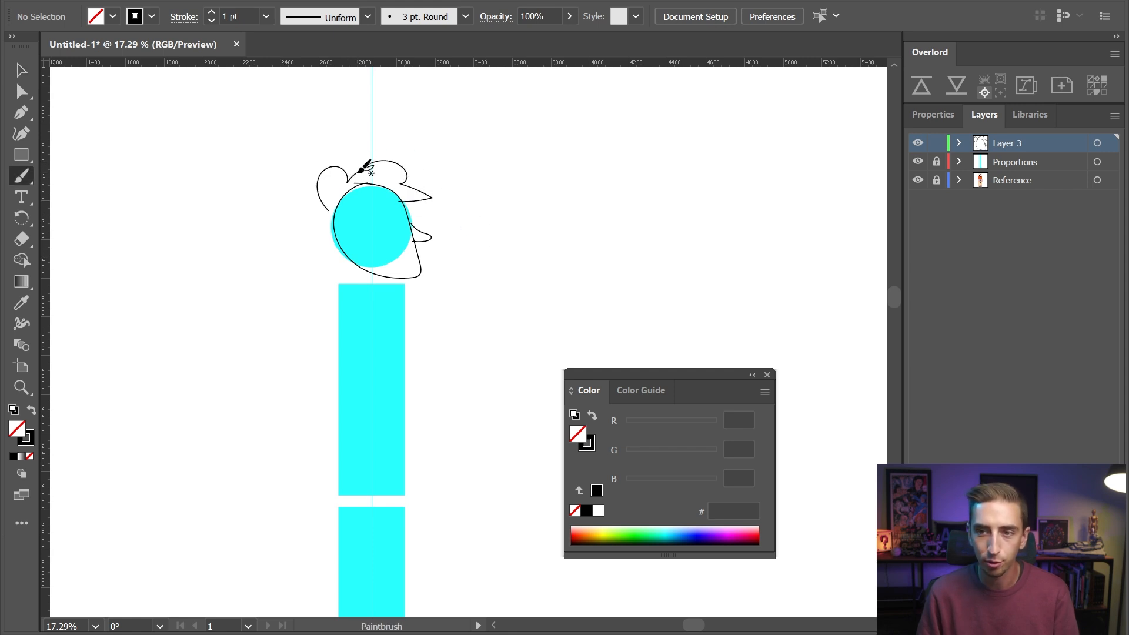
{"action": "key", "text": "z"}
{"action": "left_click_drag", "start_coordinate": [439, 280], "coordinate": [424, 327]}
{"action": "left_click_drag", "start_coordinate": [424, 328], "coordinate": [361, 280]}
{"action": "key", "text": "v"}
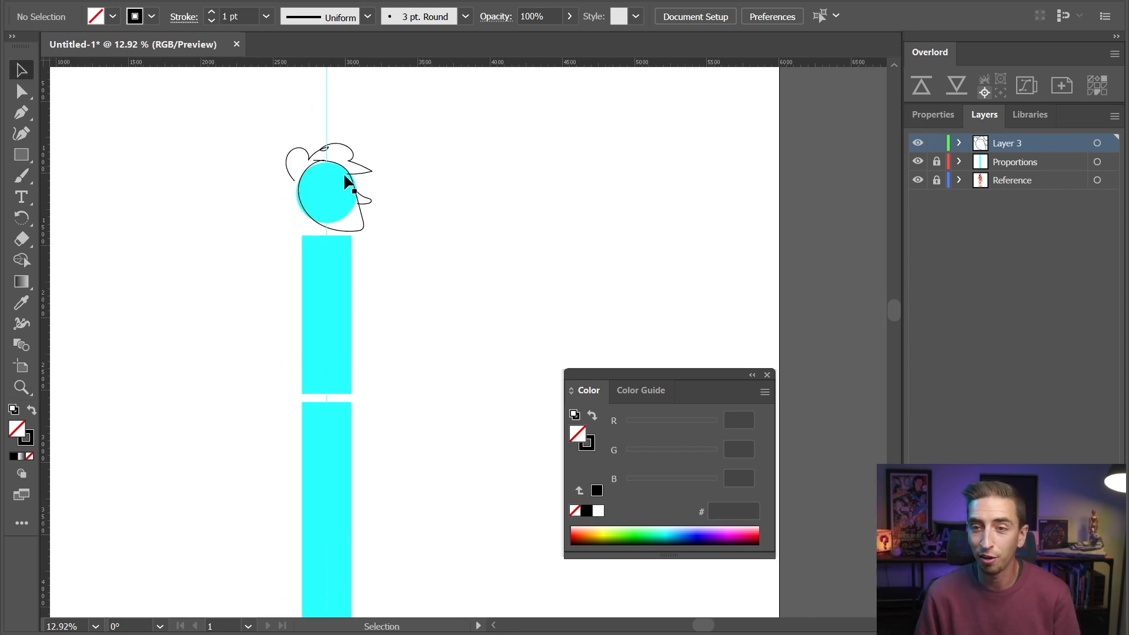
Brush a rounded torso outline around the cyan torso rectangle, slightly wider toward the waist
{"action": "key", "text": "z"}
{"action": "left_click_drag", "start_coordinate": [388, 352], "coordinate": [331, 344]}
{"action": "mouse_move", "coordinate": [385, 384]}
{"action": "left_mouse_down"}
{"action": "mouse_move", "coordinate": [357, 295]}
{"action": "mouse_move", "coordinate": [393, 308]}
{"action": "left_mouse_up"}
{"action": "key", "text": "b"}
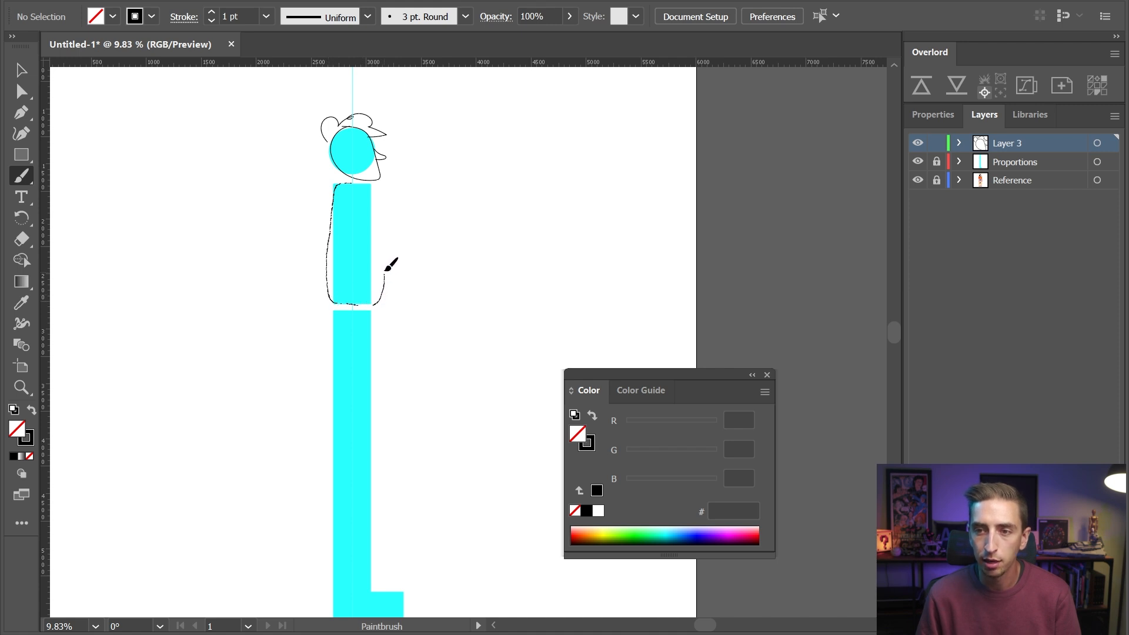
{"action": "left_click_drag", "start_coordinate": [367, 184], "coordinate": [366, 184]}
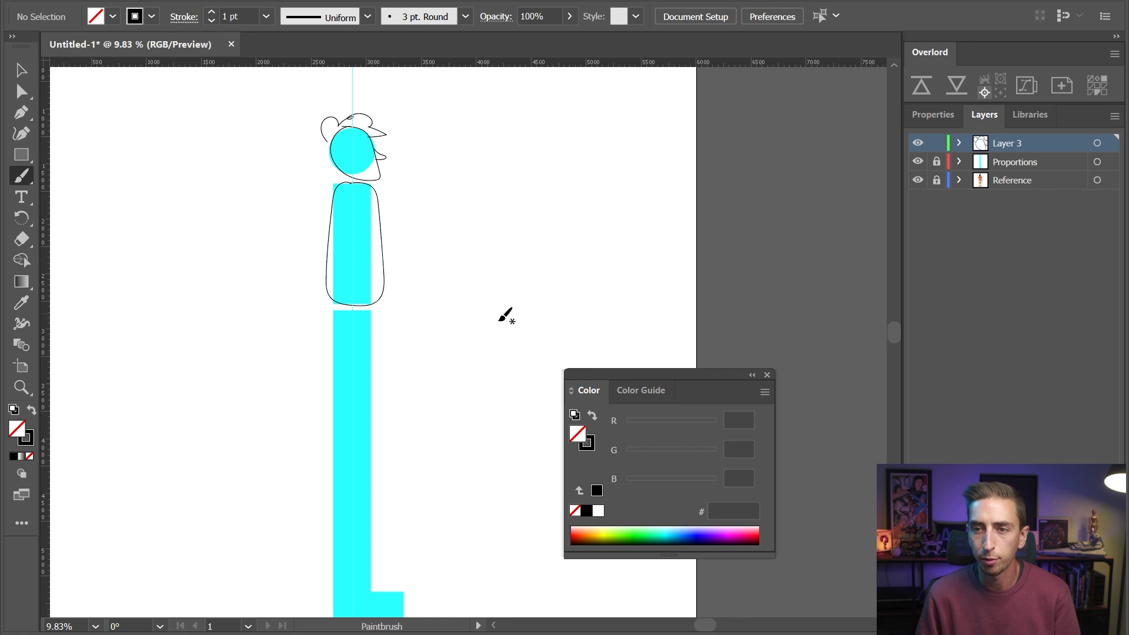
{"action": "mouse_move", "coordinate": [390, 391]}
{"action": "left_mouse_down"}
{"action": "mouse_move", "coordinate": [376, 343]}
{"action": "mouse_move", "coordinate": [376, 382]}
{"action": "left_mouse_up"}
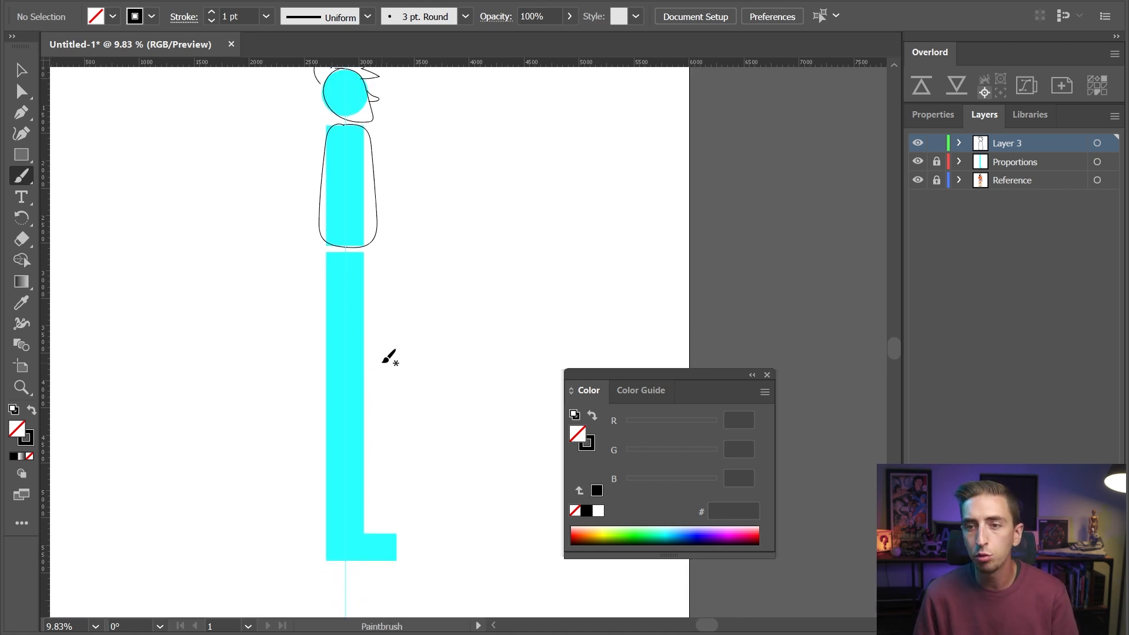
Draw a tall rectangle over the cyan leg, from the torso's lower edge down to the foot
{"action": "key", "text": "v"}
{"action": "left_click", "coordinate": [22, 158]}
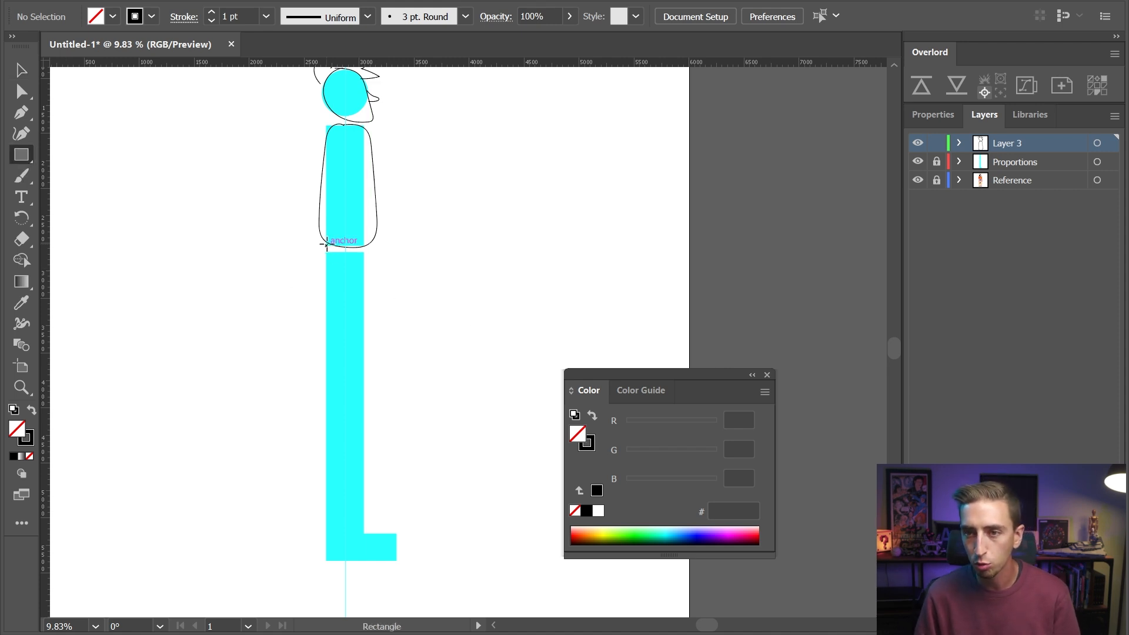
{"action": "left_click_drag", "start_coordinate": [326, 244], "coordinate": [361, 547]}
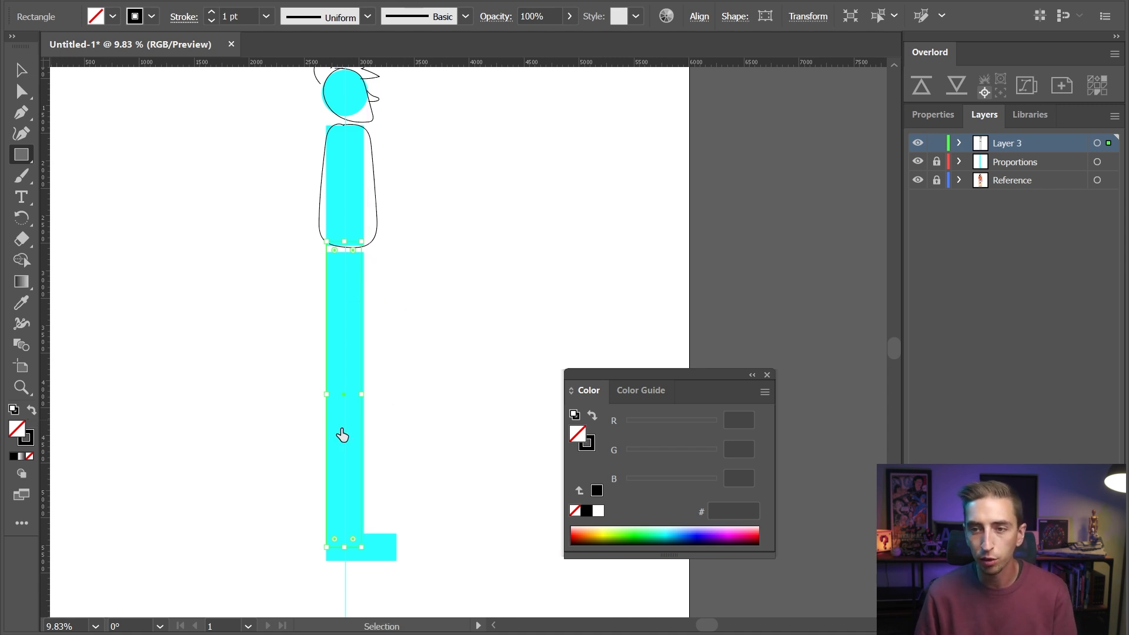
Swap fill and stroke on the leg rectangle and on the brushed head, hair and torso so they are solid black
{"action": "key", "text": "shift+x"}
{"action": "key", "text": "v"}
{"action": "left_click_drag", "start_coordinate": [412, 110], "coordinate": [333, 201]}
{"action": "left_click", "coordinate": [32, 416]}
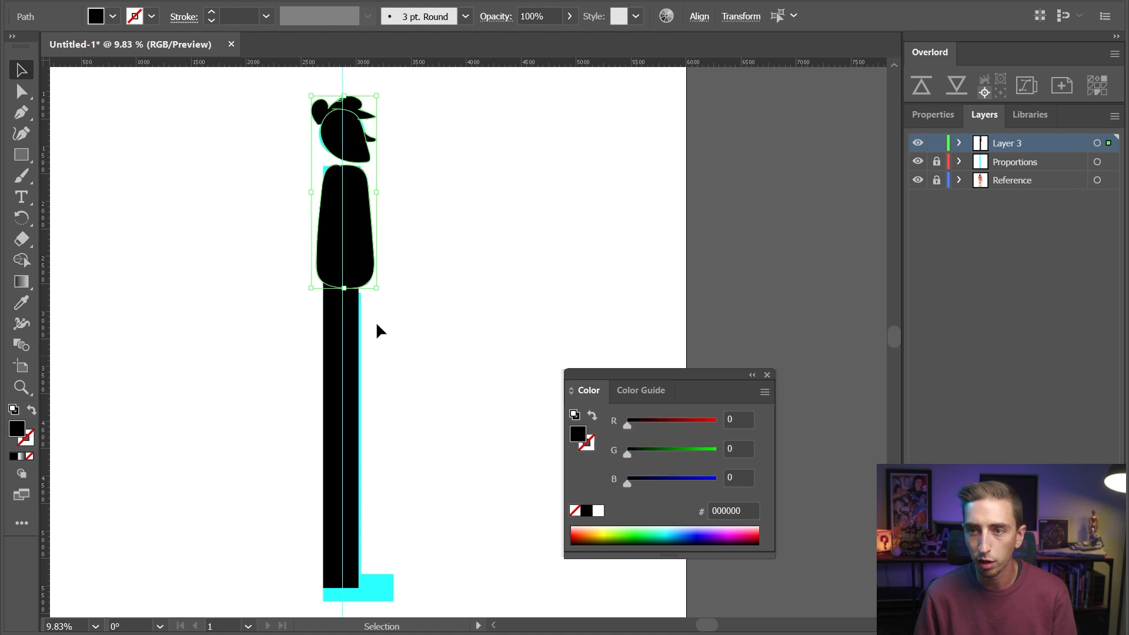
{"action": "left_click", "coordinate": [227, 383]}
Duplicate the leg rectangle upward over the torso and fill the copy with HSB grey at 52.94% brightness
{"action": "left_click", "coordinate": [340, 361]}
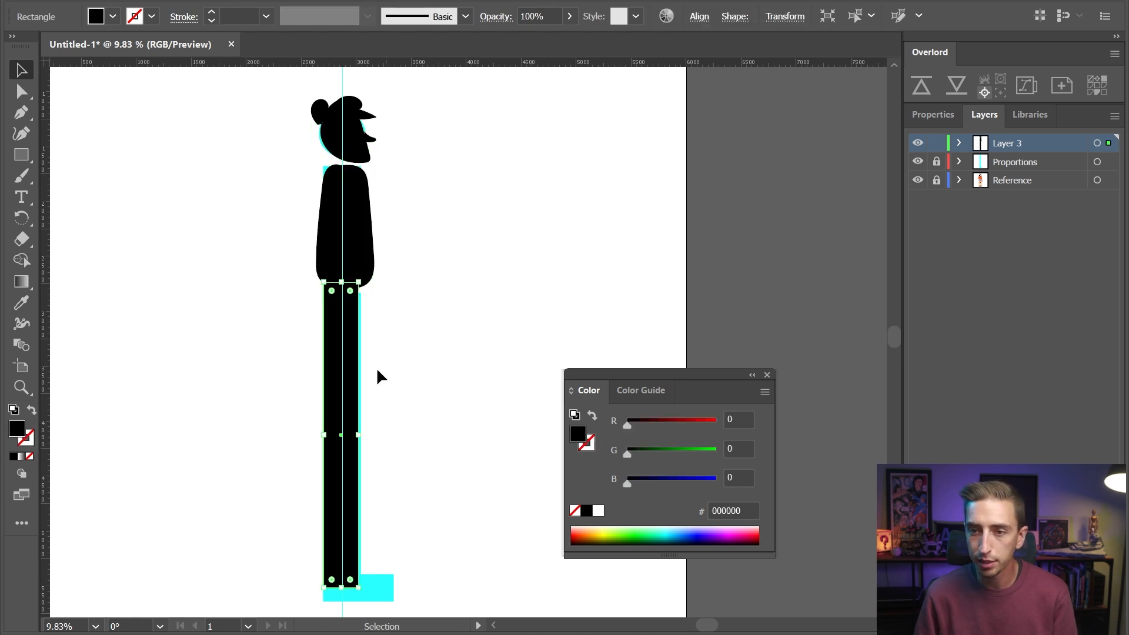
{"action": "left_click_drag", "start_coordinate": [350, 393], "coordinate": [348, 295]}
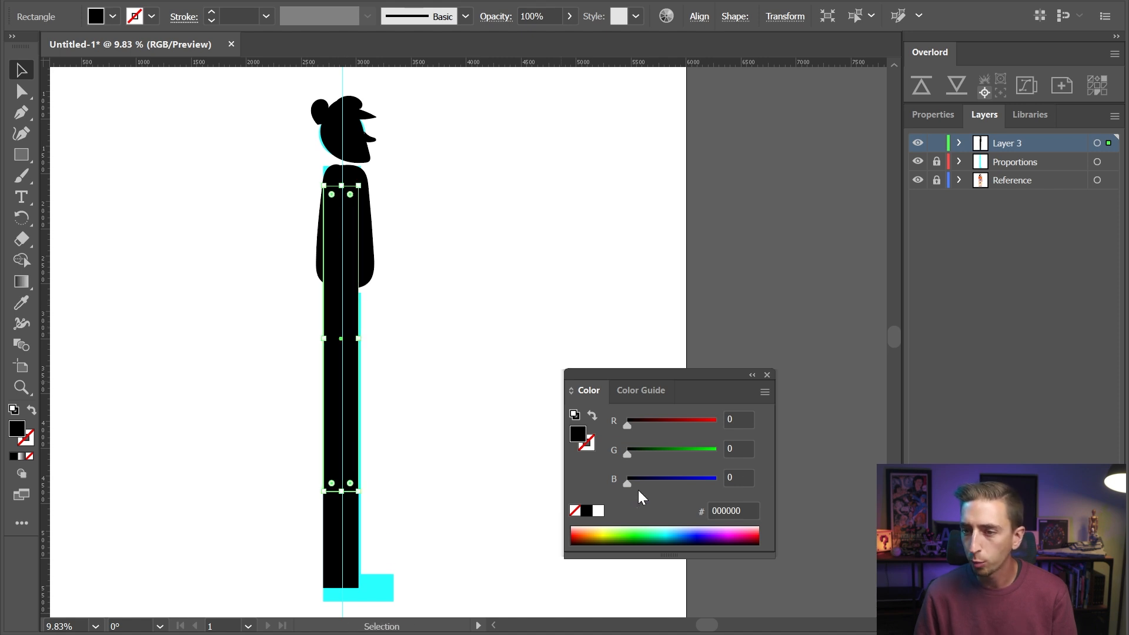
{"action": "left_click", "coordinate": [764, 392]}
{"action": "left_click", "coordinate": [794, 453]}
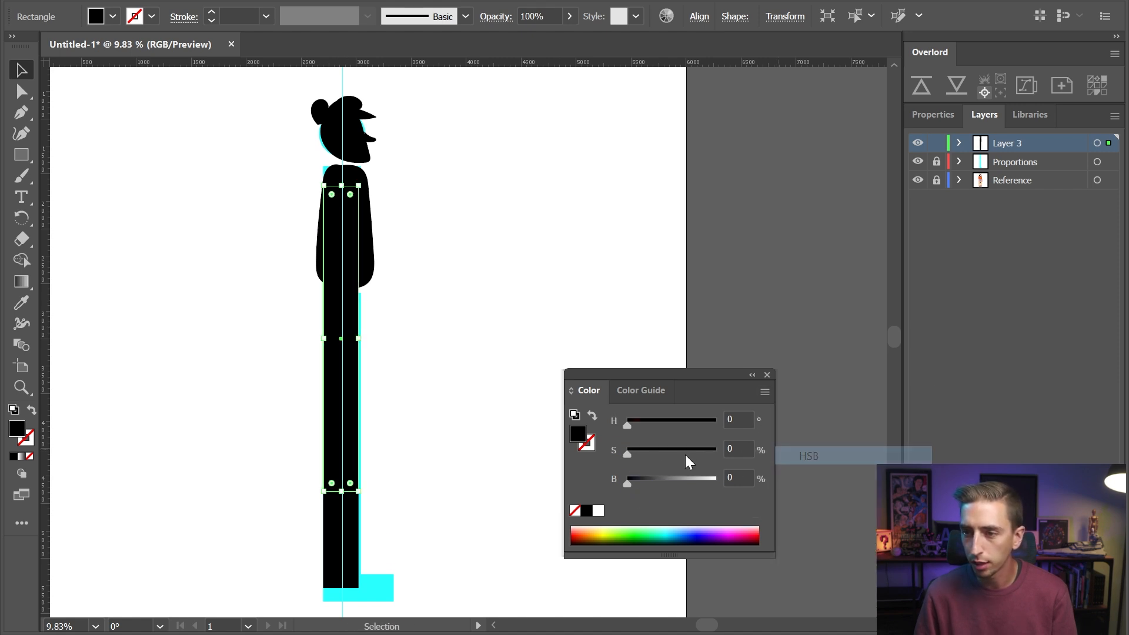
{"action": "left_click_drag", "start_coordinate": [634, 482], "coordinate": [674, 482]}
{"action": "left_click", "coordinate": [388, 404]}
{"action": "left_click", "coordinate": [335, 372]}
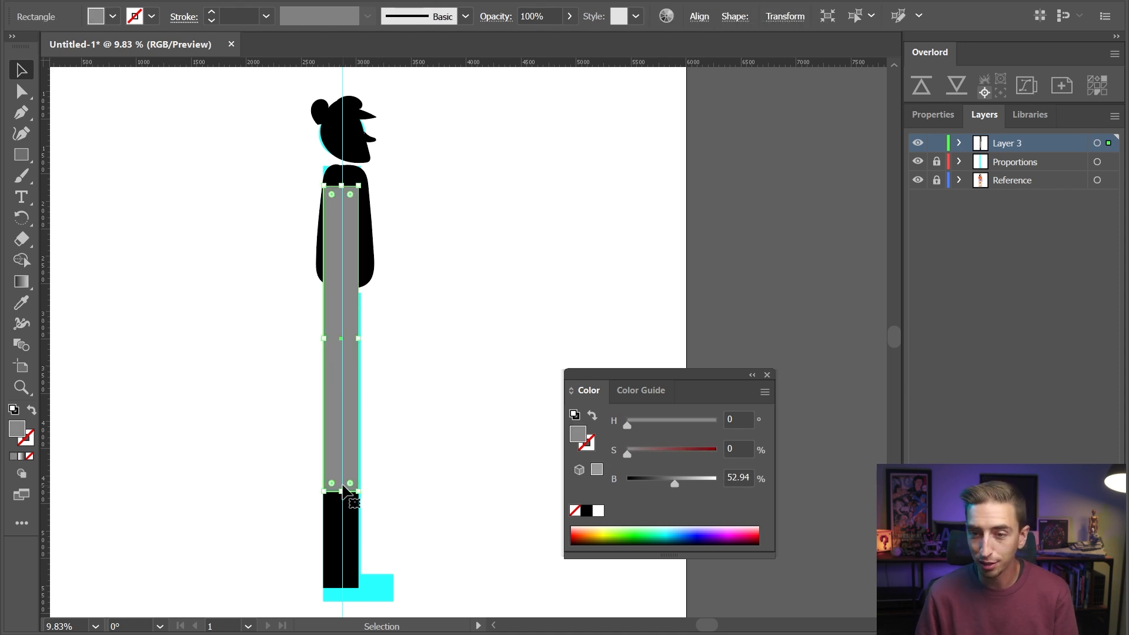
Shorten the grey rectangle to arm length, raise its upper end to the shoulder and fully round its corners
{"action": "left_click_drag", "start_coordinate": [342, 492], "coordinate": [350, 382]}
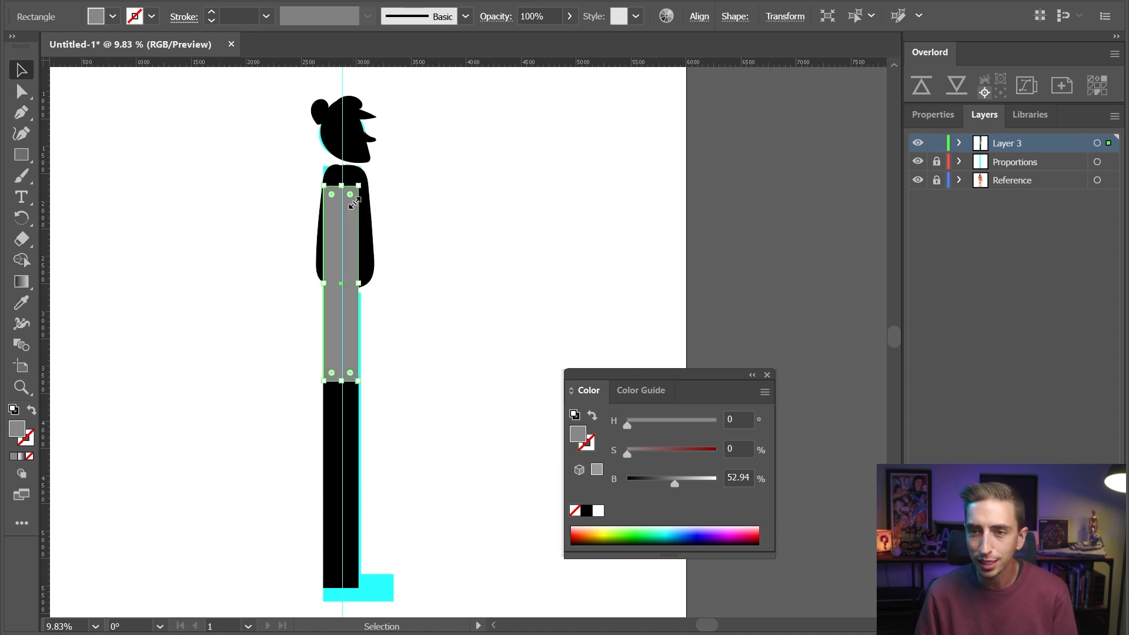
{"action": "mouse_move", "coordinate": [341, 185]}
{"action": "left_mouse_down"}
{"action": "mouse_move", "coordinate": [344, 171]}
{"action": "mouse_move", "coordinate": [340, 203]}
{"action": "left_mouse_up"}
{"action": "key", "text": "a"}
{"action": "key", "text": "v"}
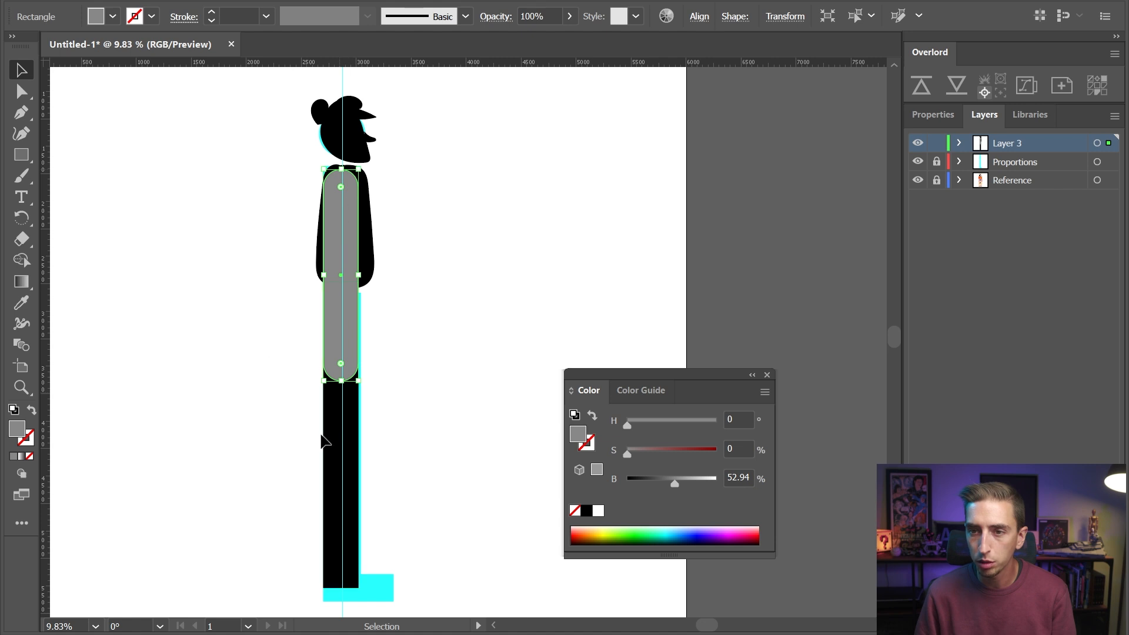
{"action": "left_click", "coordinate": [428, 429]}
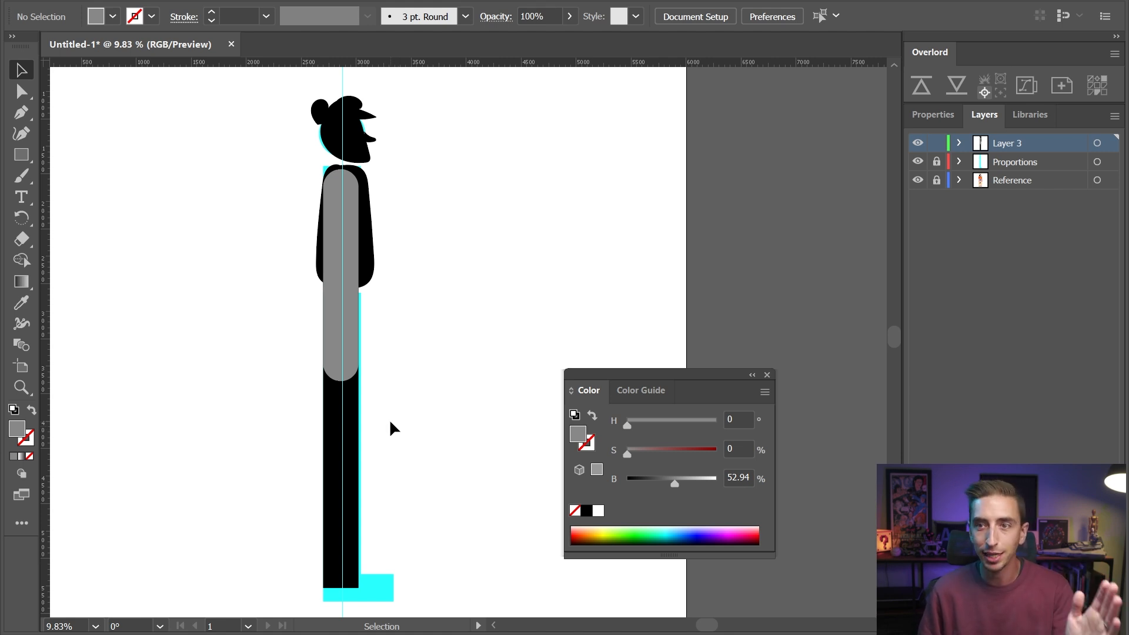
Examine the arms and hands of the walking characters in the reference illustrations
{"action": "mouse_move", "coordinate": [63, 176]}
{"action": "left_mouse_down"}
{"action": "mouse_move", "coordinate": [294, 294]}
{"action": "mouse_move", "coordinate": [409, 325]}
{"action": "left_mouse_up"}
{"action": "key", "text": "z"}
{"action": "left_click_drag", "start_coordinate": [207, 219], "coordinate": [432, 228]}
{"action": "key", "text": "space"}
{"action": "left_click_drag", "start_coordinate": [280, 226], "coordinate": [429, 313]}
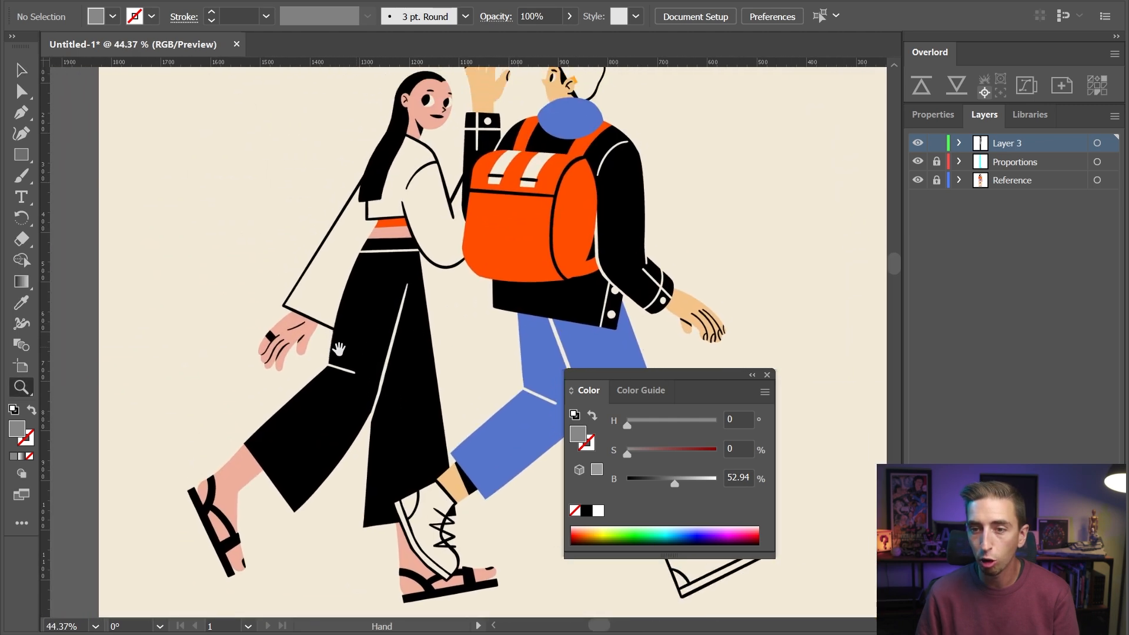
{"action": "left_click_drag", "start_coordinate": [399, 261], "coordinate": [295, 339]}
{"action": "left_click_drag", "start_coordinate": [402, 462], "coordinate": [316, 171]}
{"action": "left_click_drag", "start_coordinate": [409, 473], "coordinate": [403, 186]}
{"action": "mouse_move", "coordinate": [236, 297]}
{"action": "left_mouse_down"}
{"action": "mouse_move", "coordinate": [280, 297]}
{"action": "mouse_move", "coordinate": [240, 302]}
{"action": "left_mouse_up"}
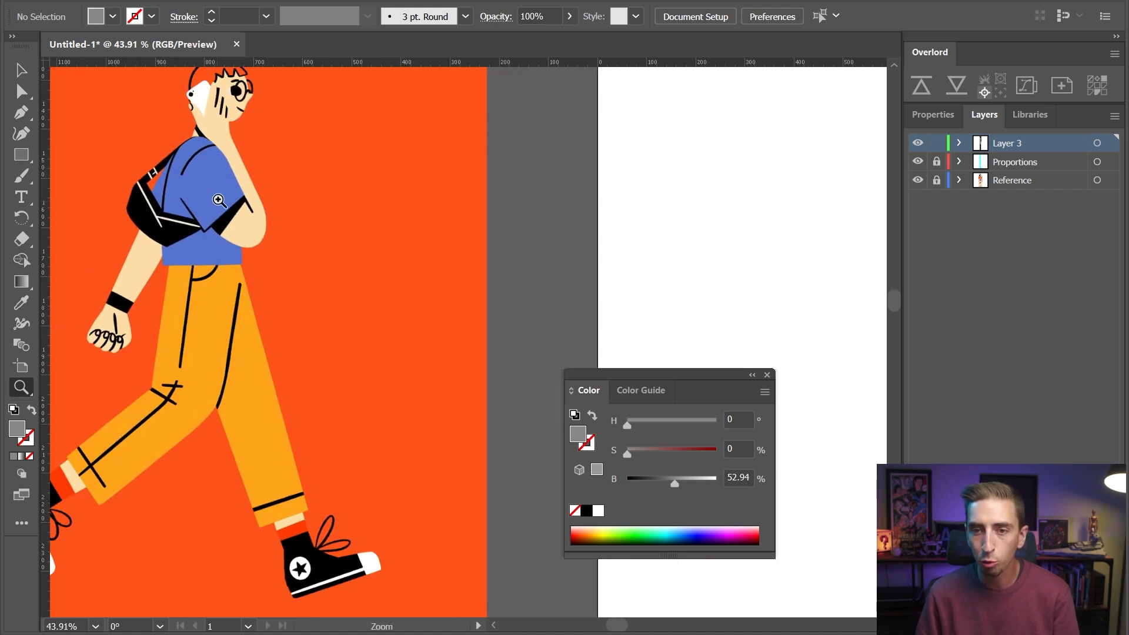
{"action": "left_click_drag", "start_coordinate": [554, 215], "coordinate": [88, 199]}
{"action": "left_click_drag", "start_coordinate": [489, 280], "coordinate": [65, 188]}
{"action": "left_click_drag", "start_coordinate": [517, 265], "coordinate": [485, 263]}
{"action": "left_click_drag", "start_coordinate": [485, 263], "coordinate": [401, 265]}
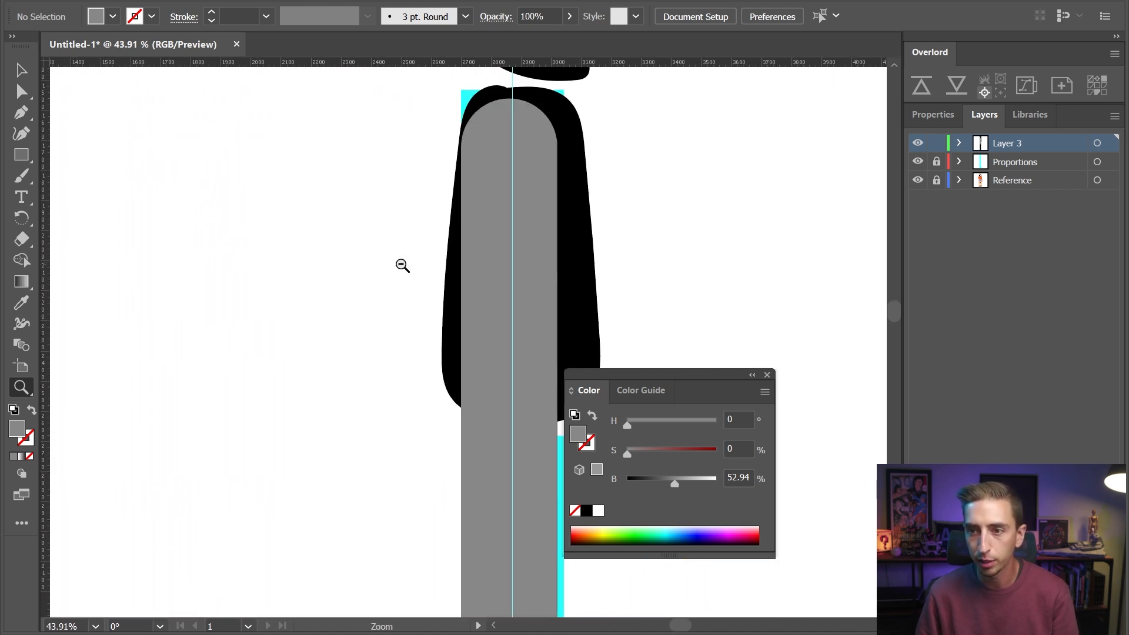
{"action": "left_click_drag", "start_coordinate": [467, 342], "coordinate": [315, 257]}
{"action": "left_click_drag", "start_coordinate": [472, 264], "coordinate": [408, 263]}
Duplicate the grey arm downward and reshape the copy into a circular hand, wider than the arm, at its lower end
{"action": "key", "text": "v"}
{"action": "left_click_drag", "start_coordinate": [395, 171], "coordinate": [414, 482]}
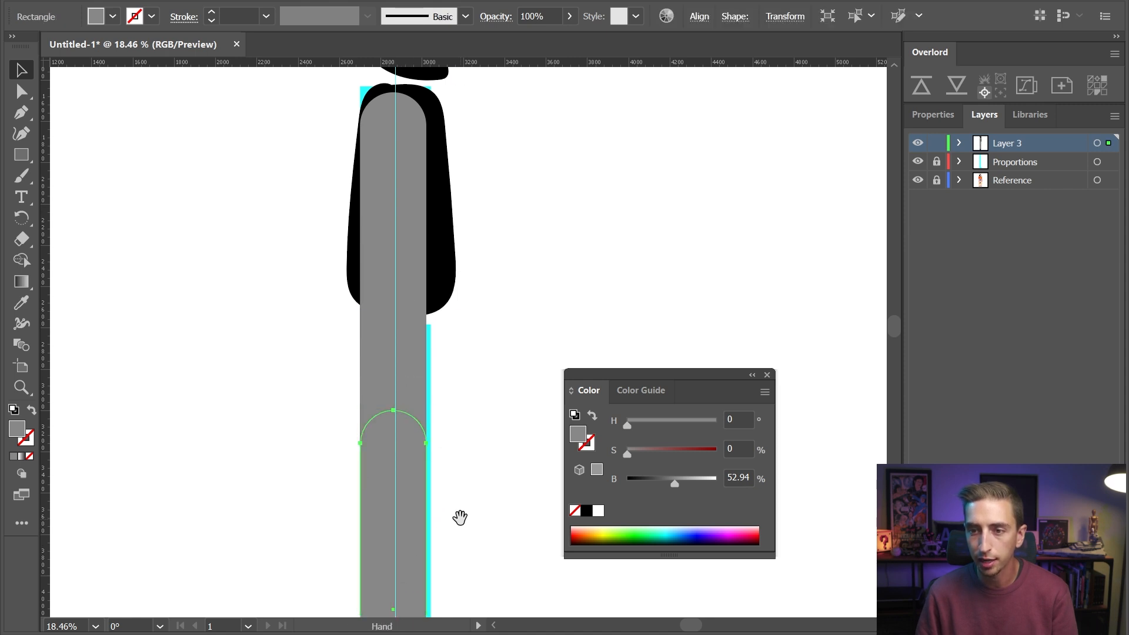
{"action": "left_click_drag", "start_coordinate": [461, 517], "coordinate": [434, 257]}
{"action": "key", "text": "ctrl+z"}
{"action": "left_click_drag", "start_coordinate": [381, 176], "coordinate": [382, 265]}
{"action": "left_click_drag", "start_coordinate": [400, 305], "coordinate": [416, 321]}
{"action": "left_click_drag", "start_coordinate": [399, 266], "coordinate": [399, 283]}
{"action": "key", "text": "z"}
{"action": "left_click_drag", "start_coordinate": [438, 177], "coordinate": [391, 310]}
{"action": "key", "text": "a"}
{"action": "left_click_drag", "start_coordinate": [354, 365], "coordinate": [266, 482]}
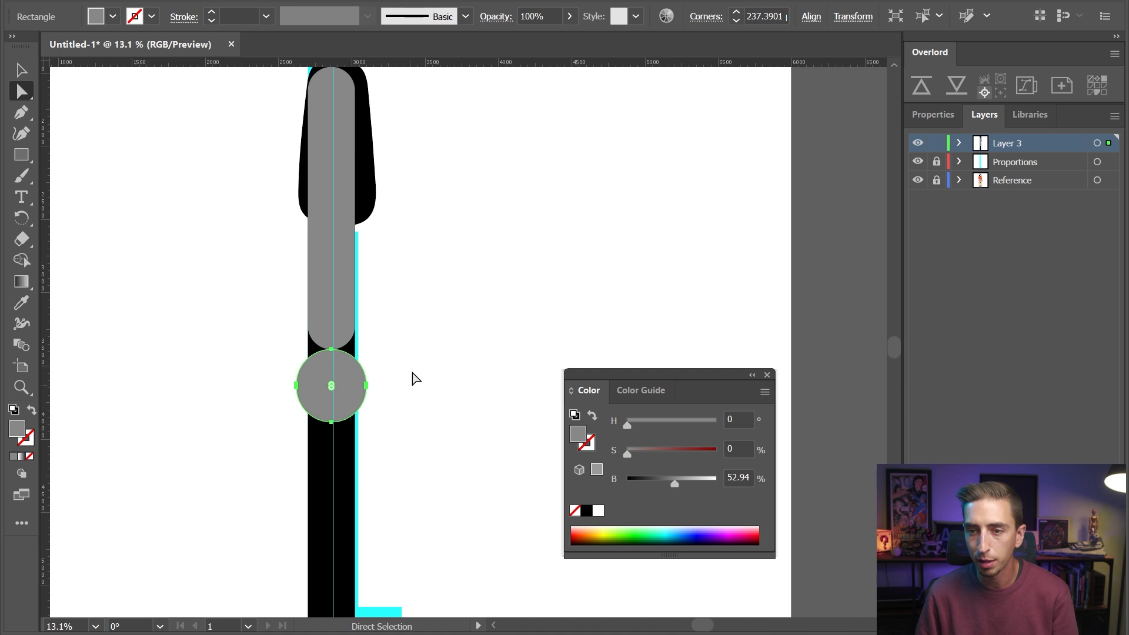
Move the grey hand circle up slightly so it overlaps the rounded end of the arm
{"action": "key", "text": "v"}
{"action": "left_click", "coordinate": [442, 268]}
{"action": "key", "text": "z"}
{"action": "left_click_drag", "start_coordinate": [456, 217], "coordinate": [328, 322]}
{"action": "key", "text": "v"}
{"action": "left_click_drag", "start_coordinate": [285, 465], "coordinate": [497, 394]}
{"action": "left_click", "coordinate": [411, 349]}
Brush a grey shoe shape with a rounded, extended toe around the cyan foot, using the reference sneakers as a guide
{"action": "key", "text": "z"}
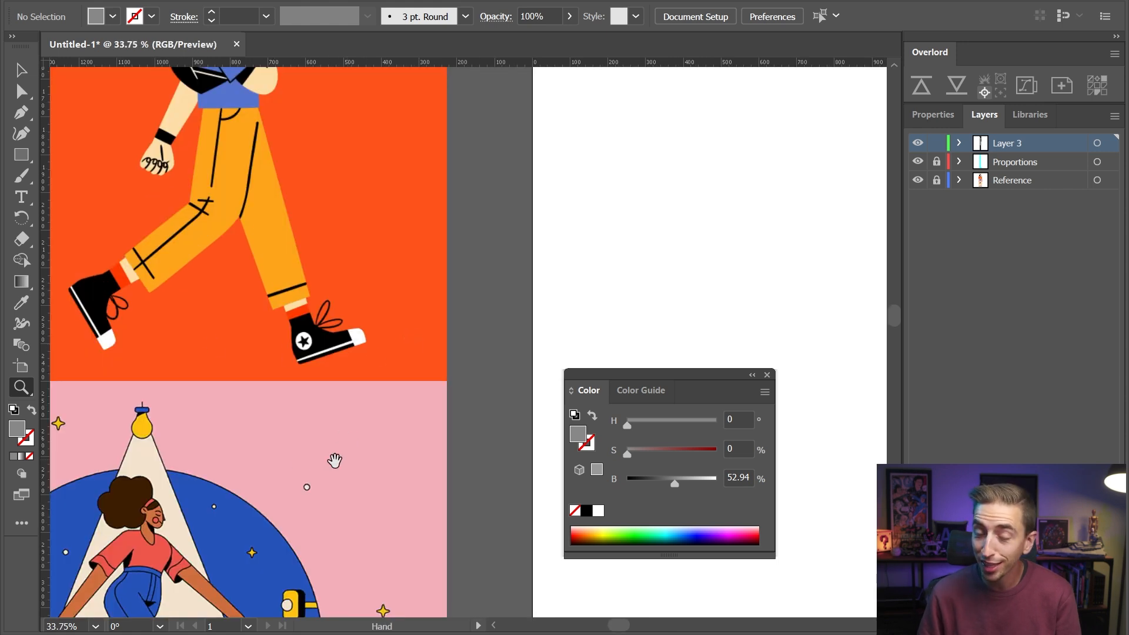
{"action": "left_click_drag", "start_coordinate": [484, 469], "coordinate": [286, 414]}
{"action": "left_click_drag", "start_coordinate": [378, 441], "coordinate": [95, 323]}
{"action": "left_click_drag", "start_coordinate": [377, 438], "coordinate": [62, 198]}
{"action": "left_click_drag", "start_coordinate": [339, 334], "coordinate": [196, 169]}
{"action": "left_click_drag", "start_coordinate": [310, 338], "coordinate": [371, 273]}
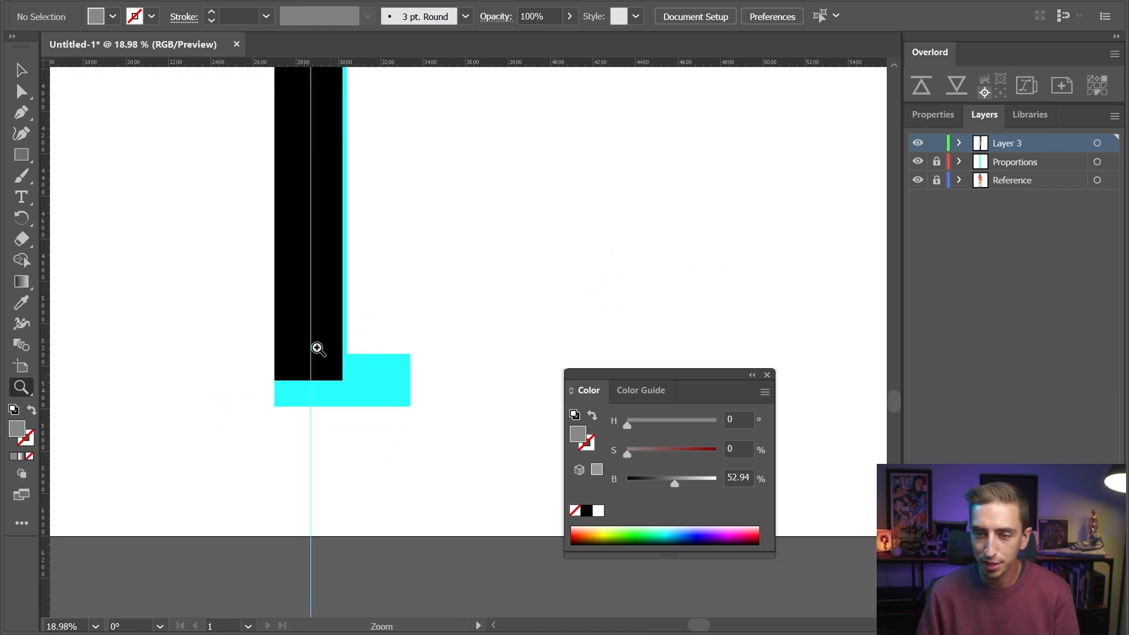
{"action": "key", "text": "b"}
{"action": "left_click_drag", "start_coordinate": [282, 413], "coordinate": [386, 418]}
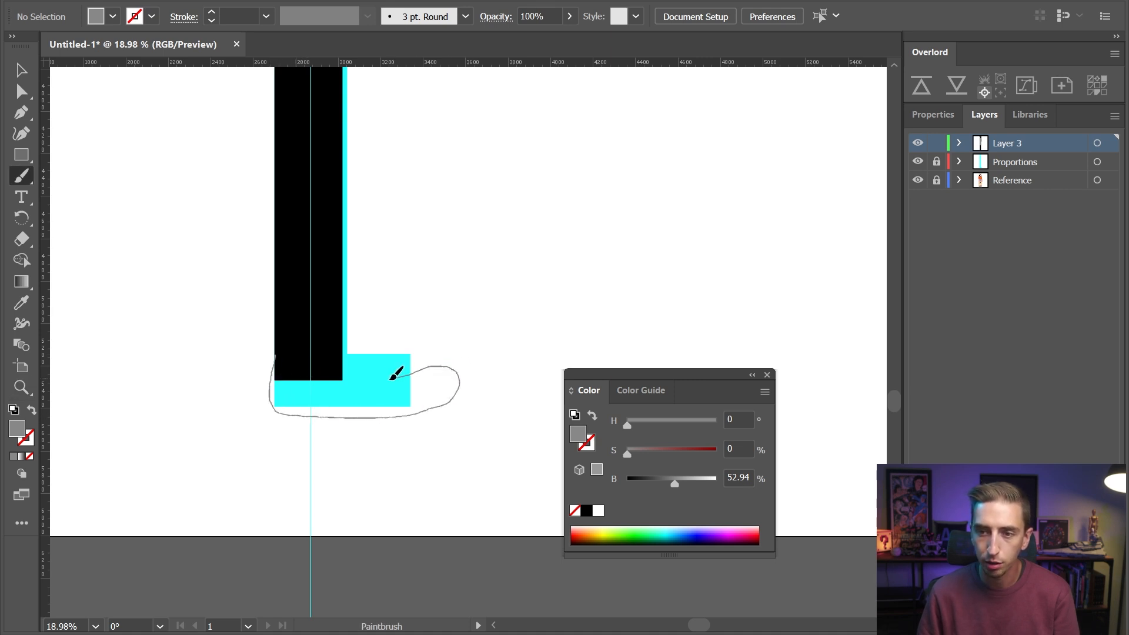
{"action": "left_click_drag", "start_coordinate": [394, 379], "coordinate": [361, 377]}
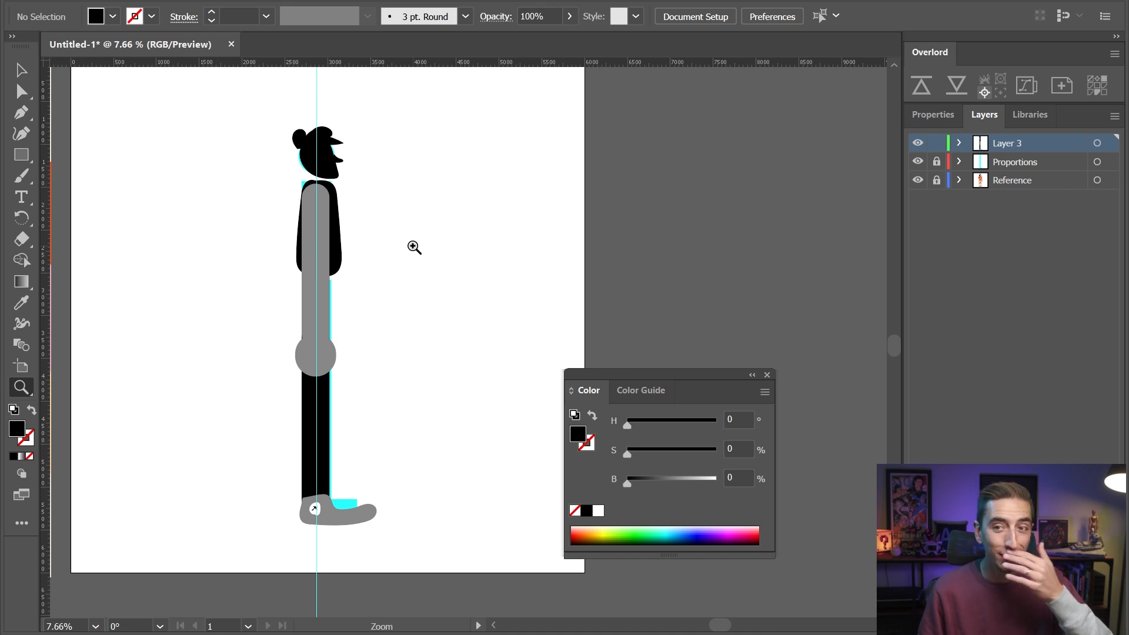
Reshape the top of the hair by pulling its upper anchor point back toward the bun
{"action": "left_click", "coordinate": [298, 115]}
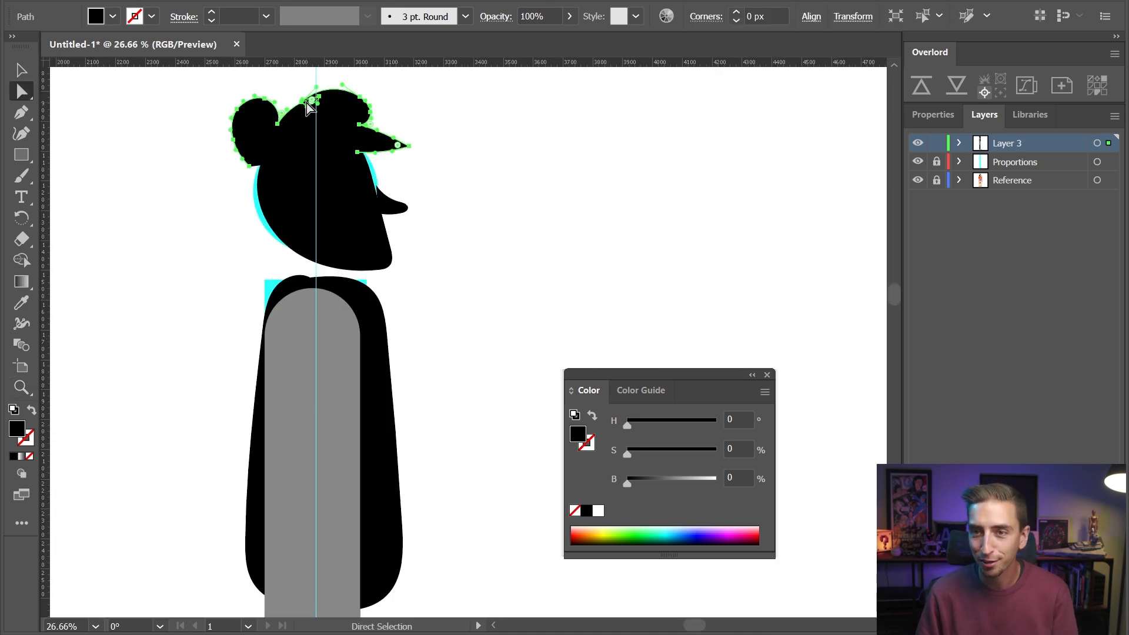
{"action": "left_click_drag", "start_coordinate": [306, 102], "coordinate": [268, 108]}
{"action": "left_click", "coordinate": [567, 157]}
Hide the Proportions layer so only the character silhouette remains on the artboard
{"action": "key", "text": "z"}
{"action": "left_click_drag", "start_coordinate": [435, 274], "coordinate": [329, 306]}
{"action": "left_click_drag", "start_coordinate": [437, 376], "coordinate": [335, 376]}
{"action": "key", "text": "space"}
{"action": "left_click_drag", "start_coordinate": [435, 447], "coordinate": [871, 164]}
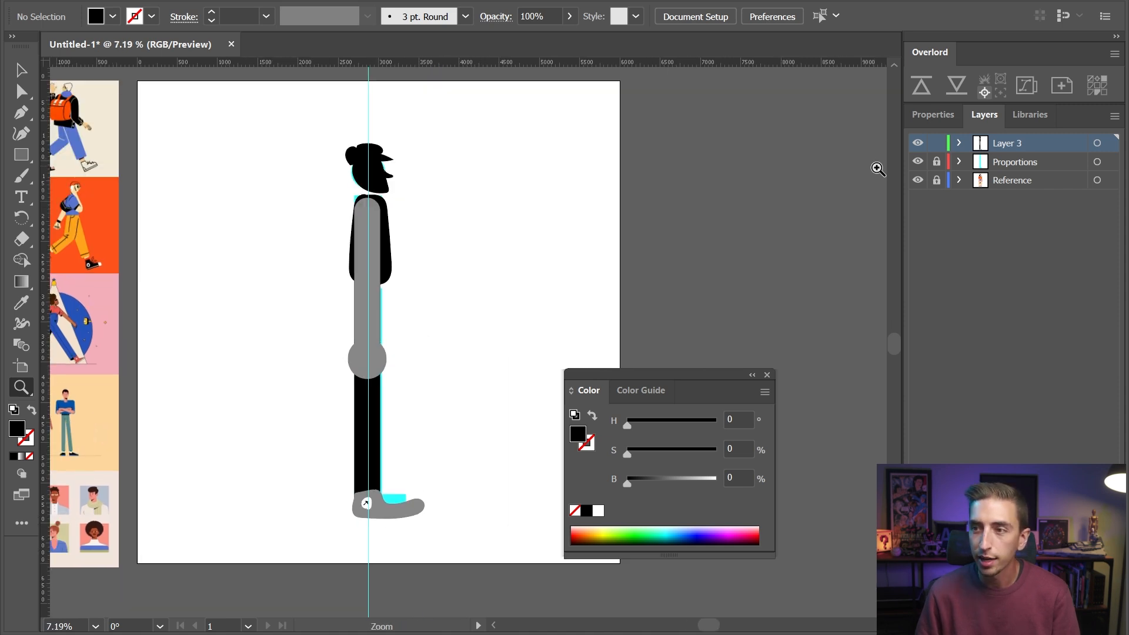
{"action": "left_click", "coordinate": [918, 162]}
{"action": "left_click_drag", "start_coordinate": [453, 366], "coordinate": [477, 393]}
{"action": "left_click_drag", "start_coordinate": [439, 302], "coordinate": [446, 328]}
{"action": "key", "text": "v"}
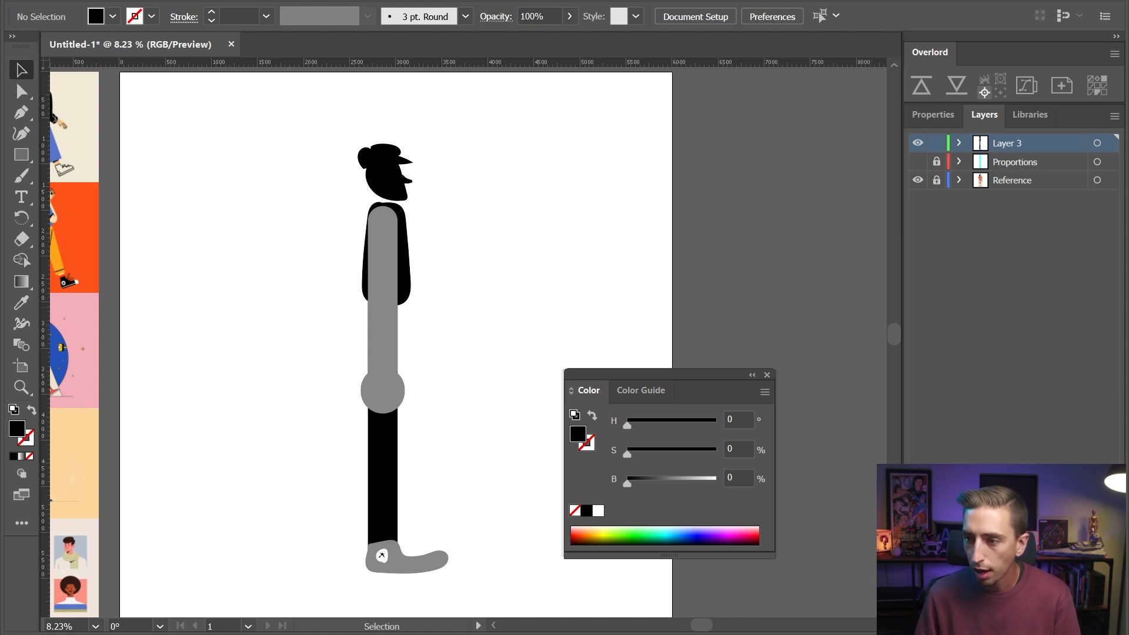
Create a new layer above Layer 3 and name it R Leg
{"action": "left_click", "coordinate": [1090, 626]}
{"action": "double_click", "coordinate": [1004, 144]}
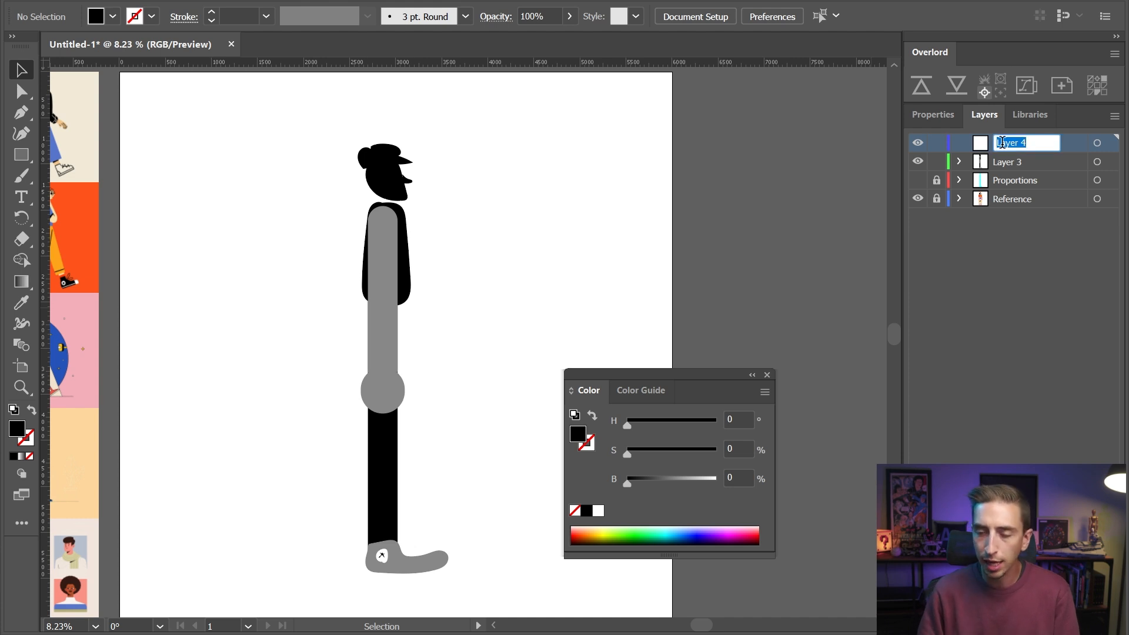
{"action": "type", "text": "R Leg"}
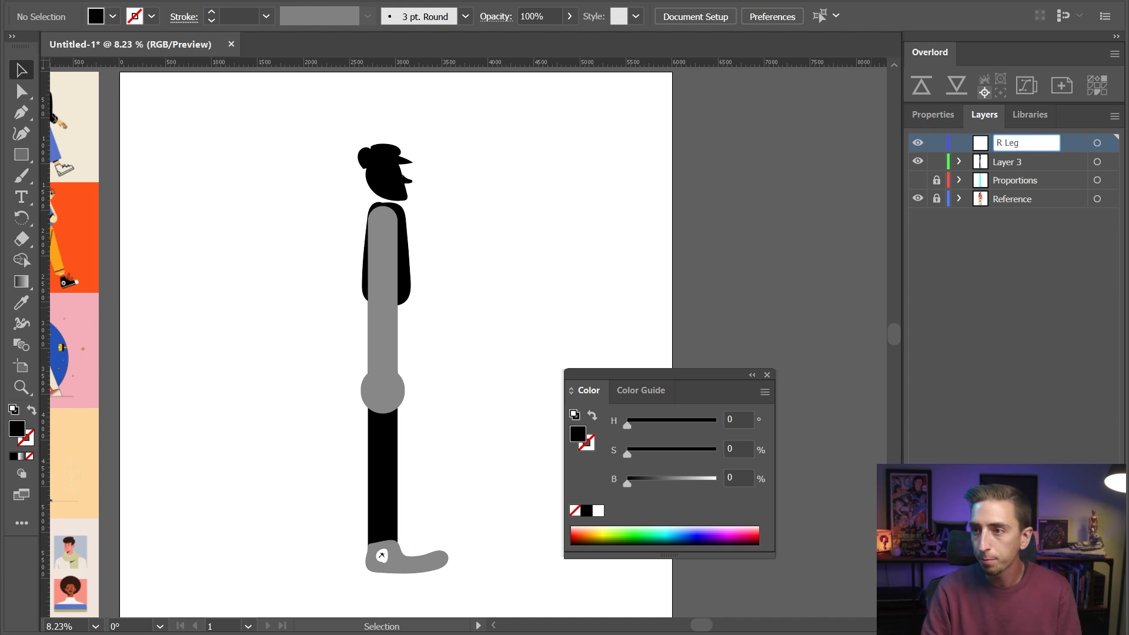
{"action": "key", "text": "Return"}
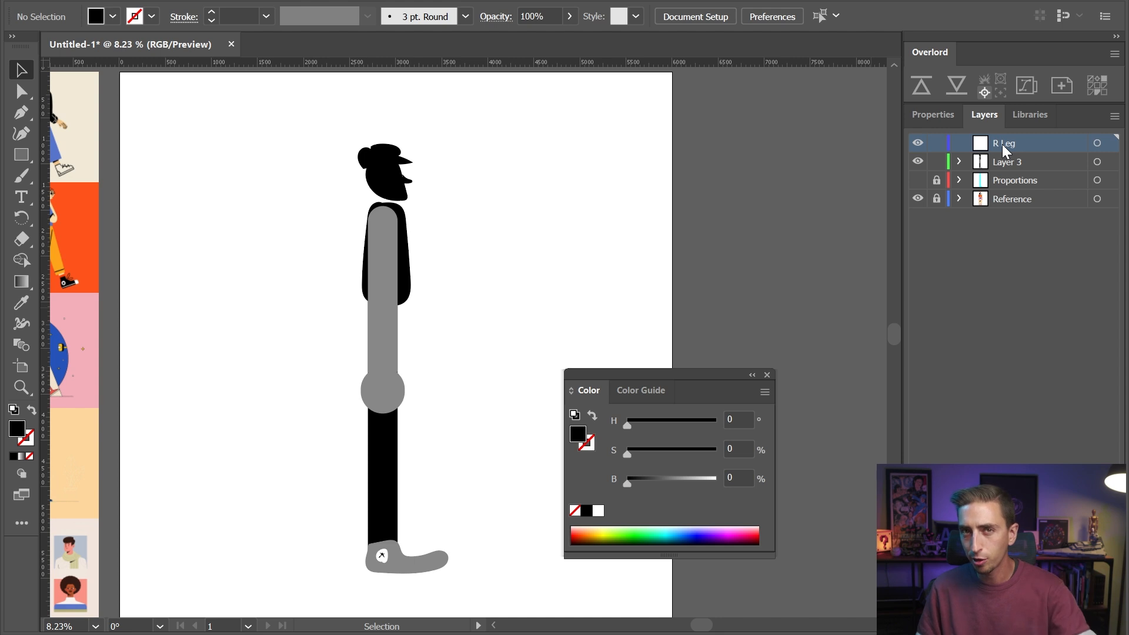
Cut the black leg rectangle from Layer 3 and paste it in the same place on the R Leg layer
{"action": "left_click", "coordinate": [384, 454]}
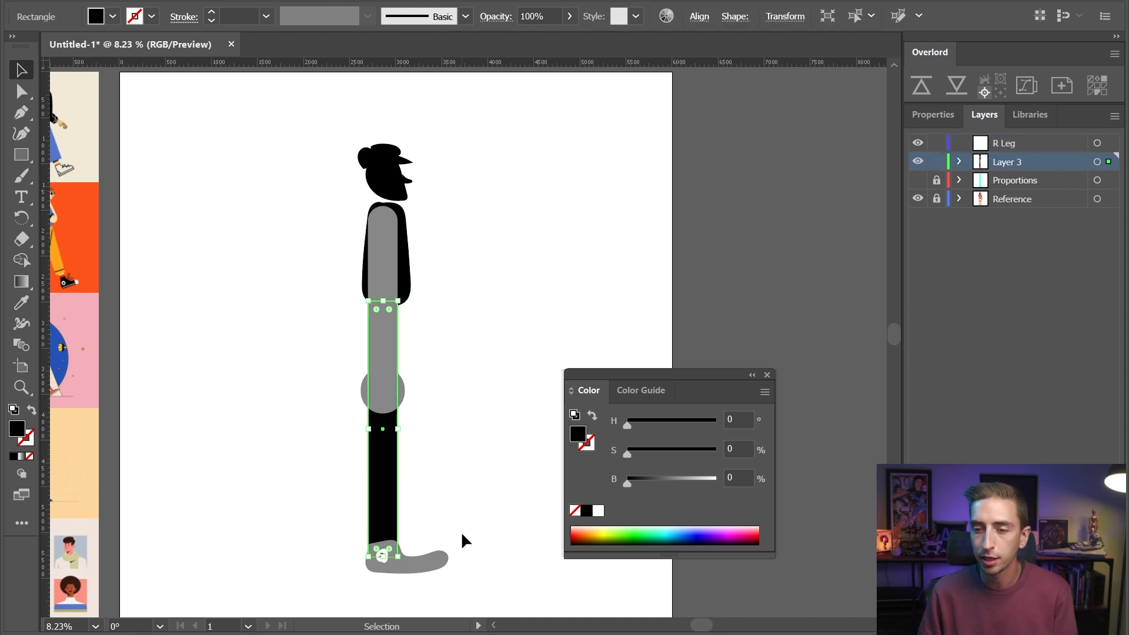
{"action": "key", "text": "ctrl+x"}
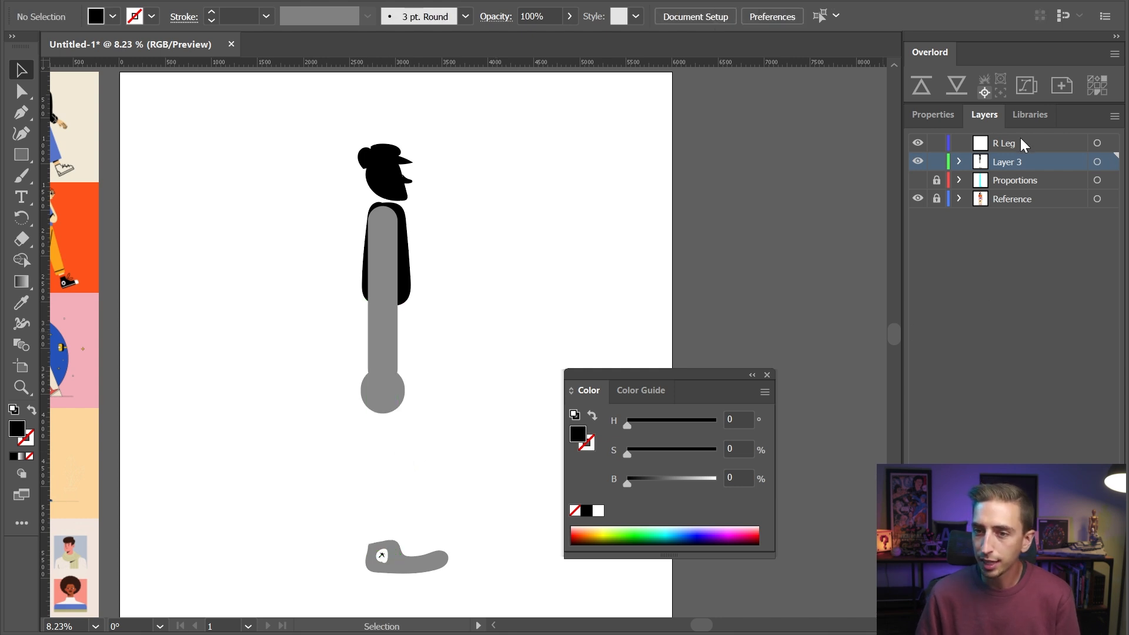
{"action": "left_click", "coordinate": [1018, 146]}
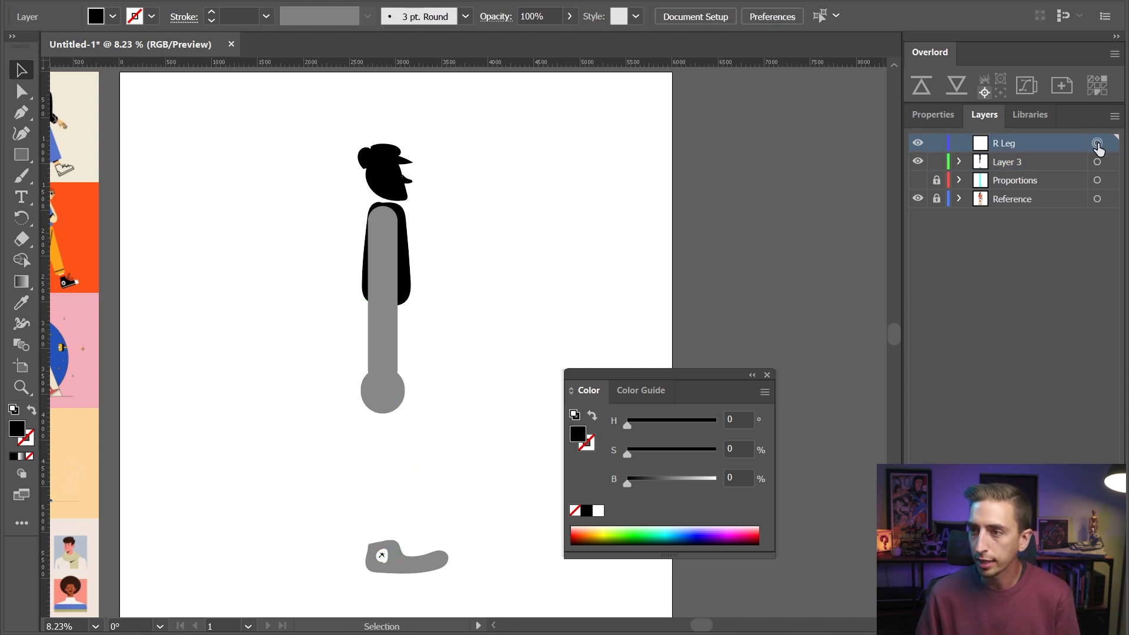
{"action": "key", "text": "ctrl+f"}
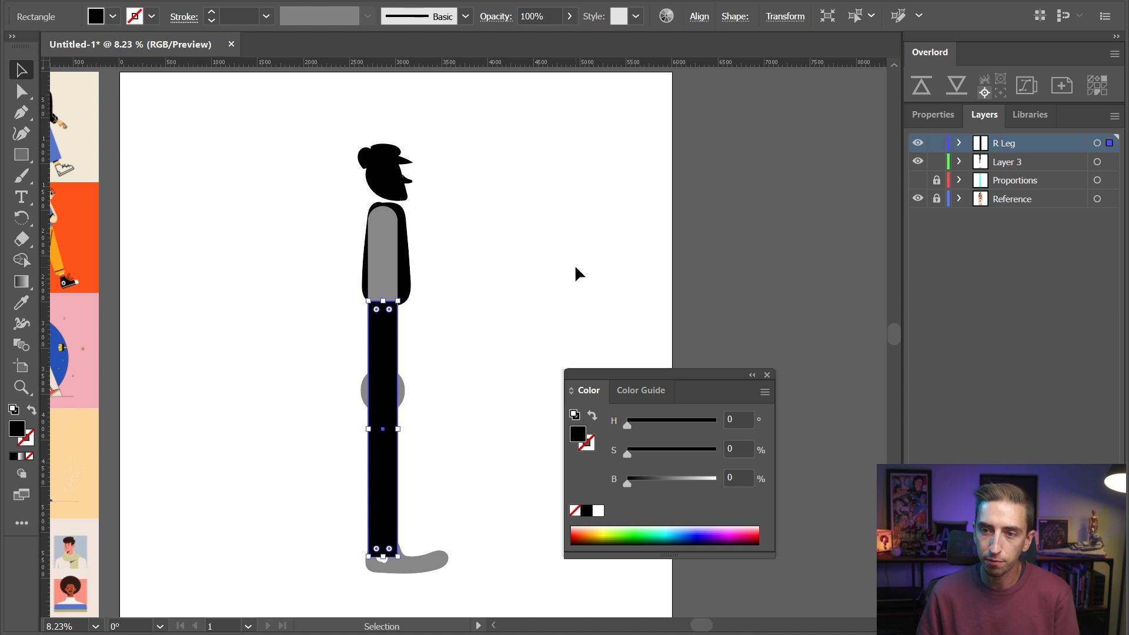
Hide Layer 3 to isolate the leg rectangle, and select the rectangle
{"action": "left_click", "coordinate": [918, 162]}
{"action": "left_click", "coordinate": [470, 353]}
{"action": "key", "text": "z"}
{"action": "left_click_drag", "start_coordinate": [441, 426], "coordinate": [382, 326]}
{"action": "key", "text": "v"}
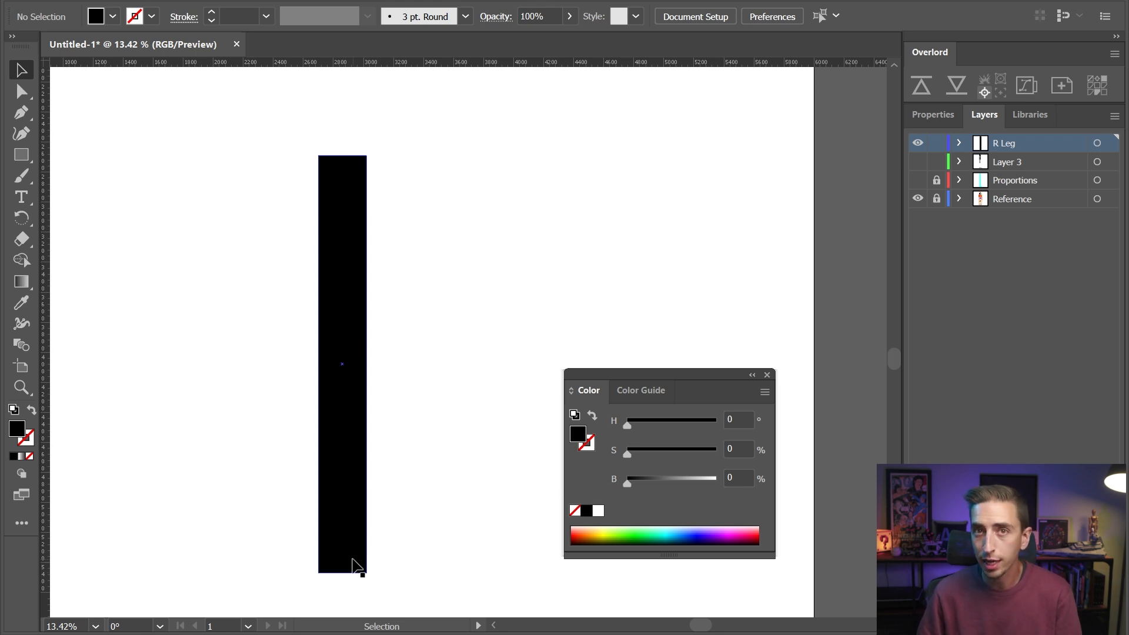
{"action": "left_click", "coordinate": [364, 492]}
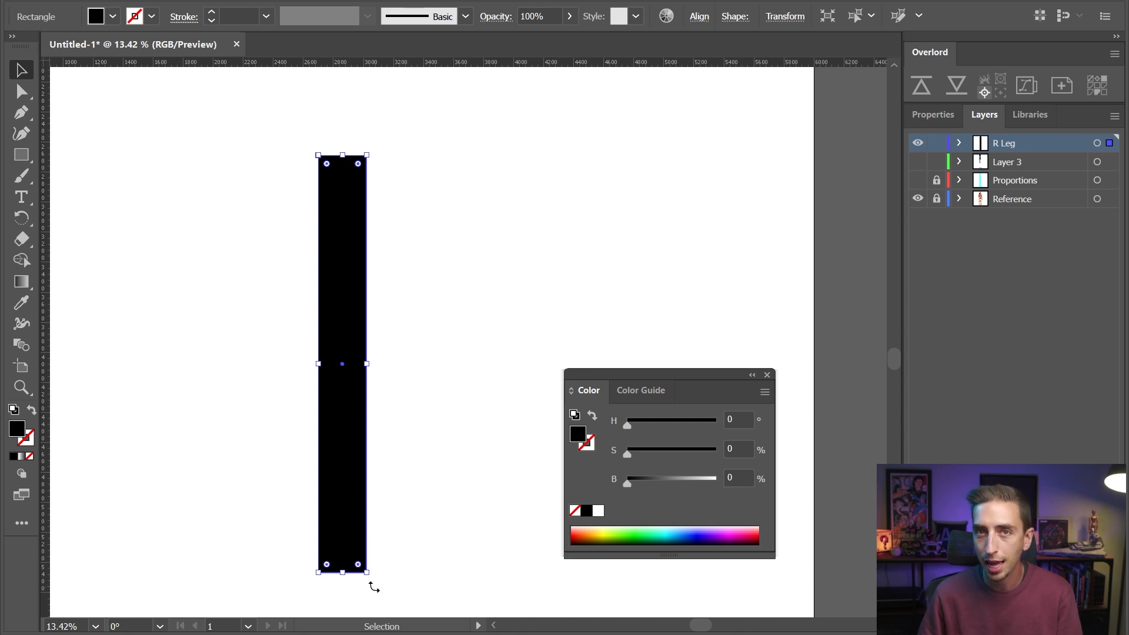
Draw a circle about 319 px wide, matching the leg's width, and centre it on the rectangle's upper edge
{"action": "key", "text": "l"}
{"action": "left_click", "coordinate": [326, 121], "text": "ctrl"}
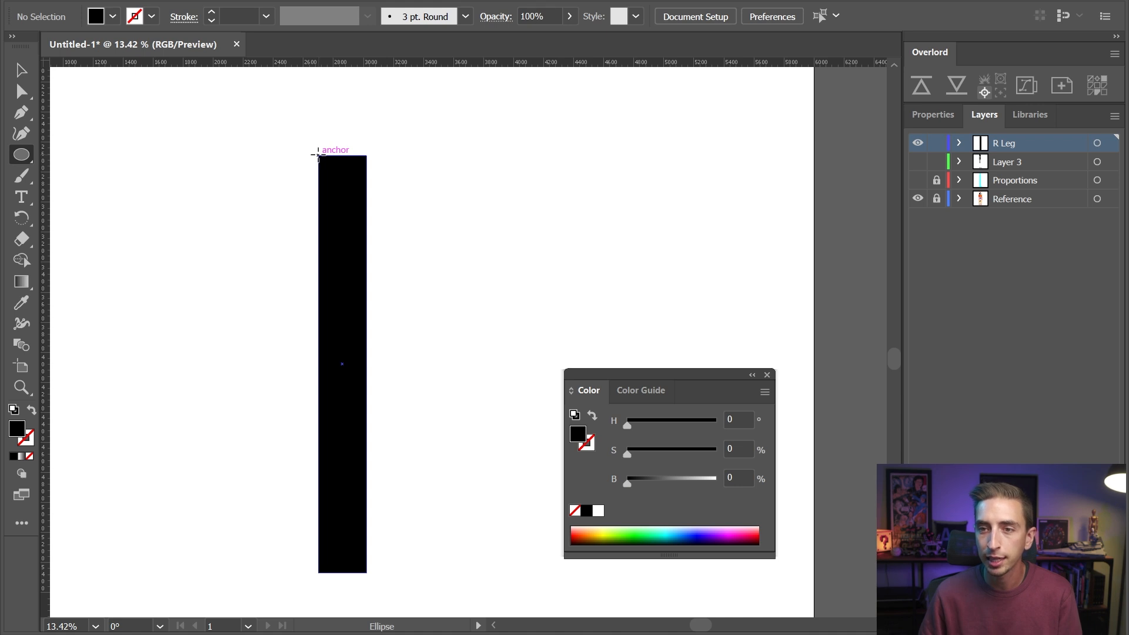
{"action": "left_click_drag", "start_coordinate": [317, 155], "coordinate": [366, 161]}
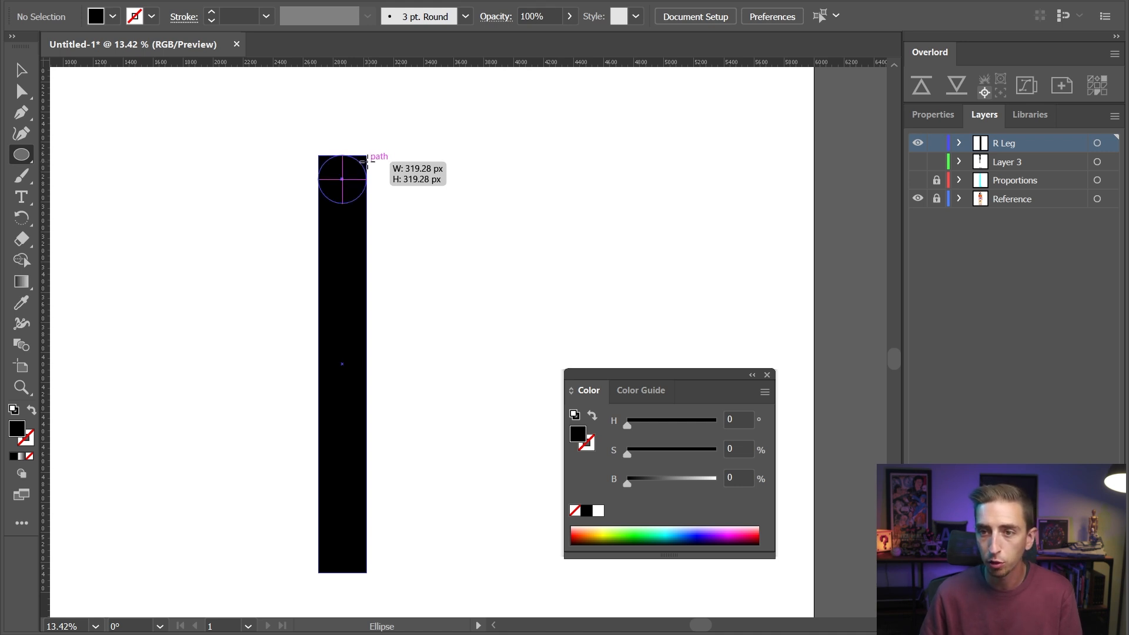
{"action": "left_click_drag", "start_coordinate": [367, 161], "coordinate": [367, 161]}
{"action": "key", "text": "v"}
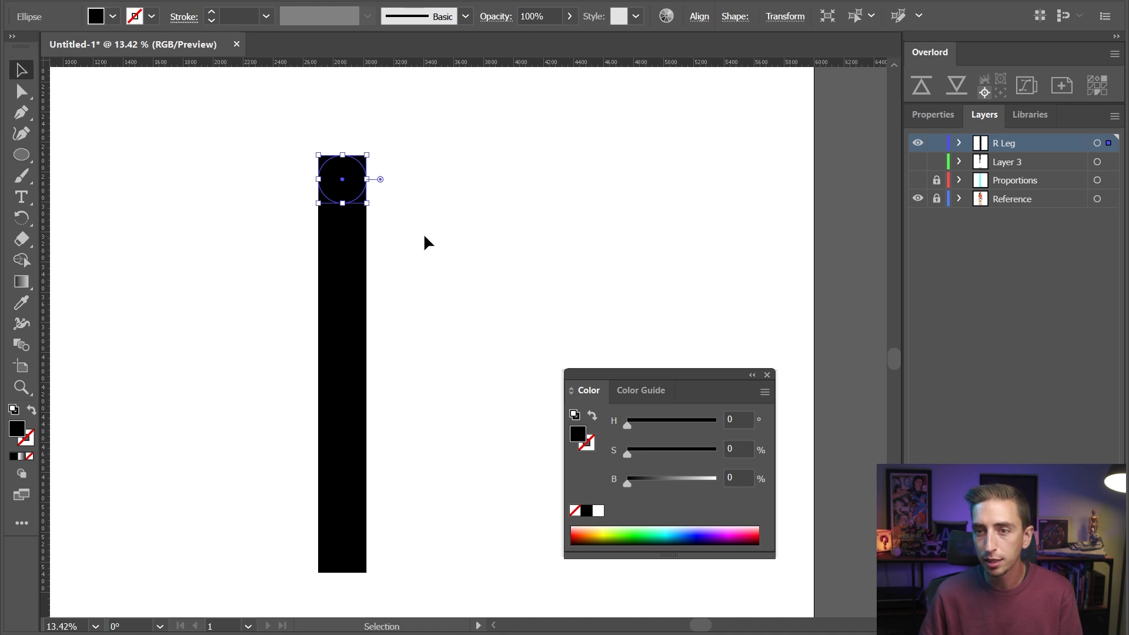
{"action": "left_click_drag", "start_coordinate": [343, 179], "coordinate": [341, 154]}
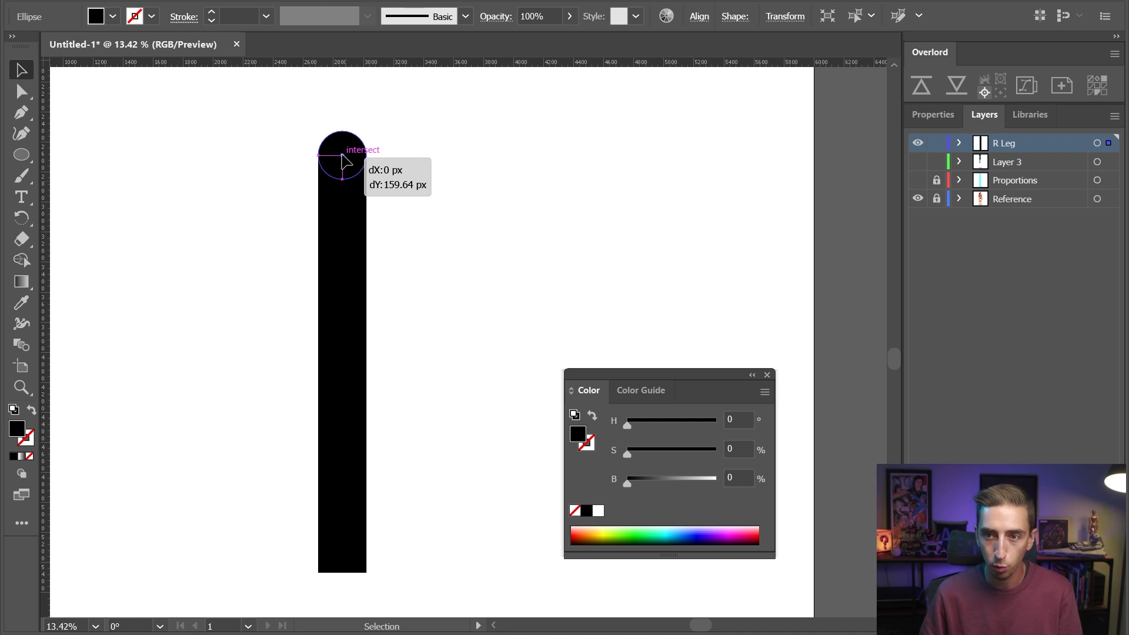
In outline view, copy the circle from the leg's upper edge to the rectangle's centre and lower edge as knee and ankle joints
{"action": "left_click_drag", "start_coordinate": [341, 155], "coordinate": [342, 155]}
{"action": "left_click", "coordinate": [387, 172]}
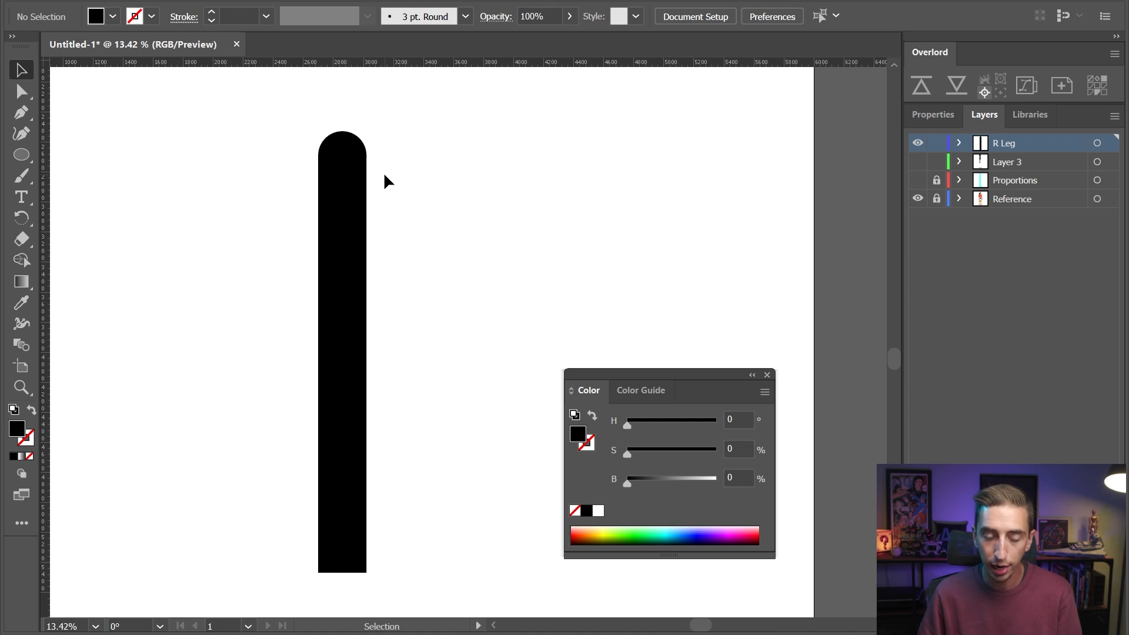
{"action": "key", "text": "ctrl+y"}
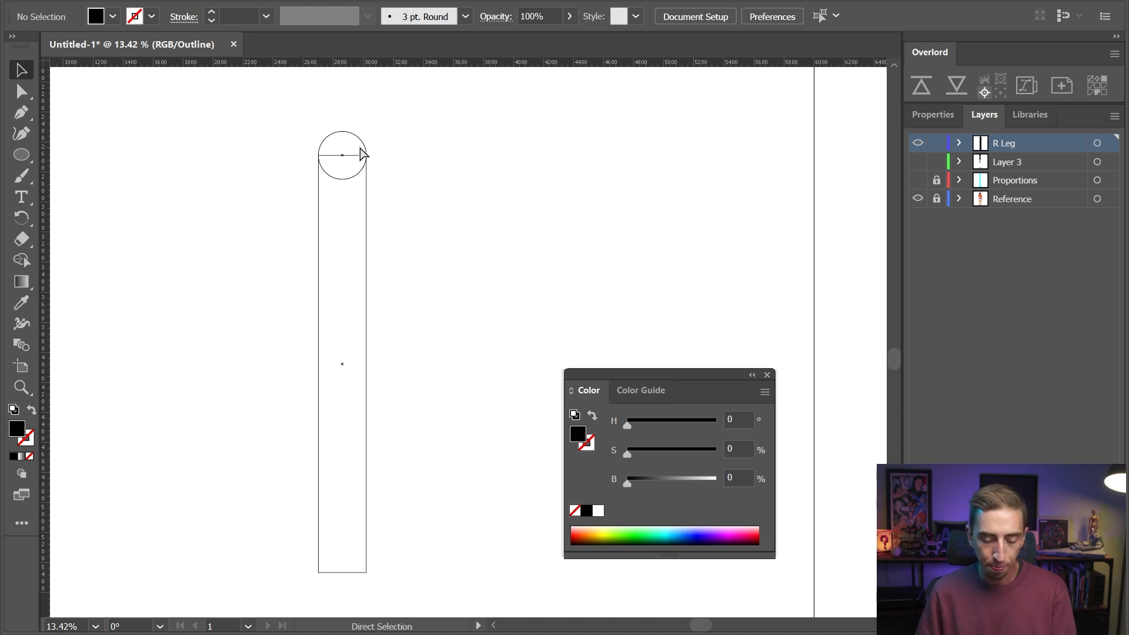
{"action": "key", "text": "a"}
{"action": "key", "text": "v"}
{"action": "left_click_drag", "start_coordinate": [346, 134], "coordinate": [347, 348]}
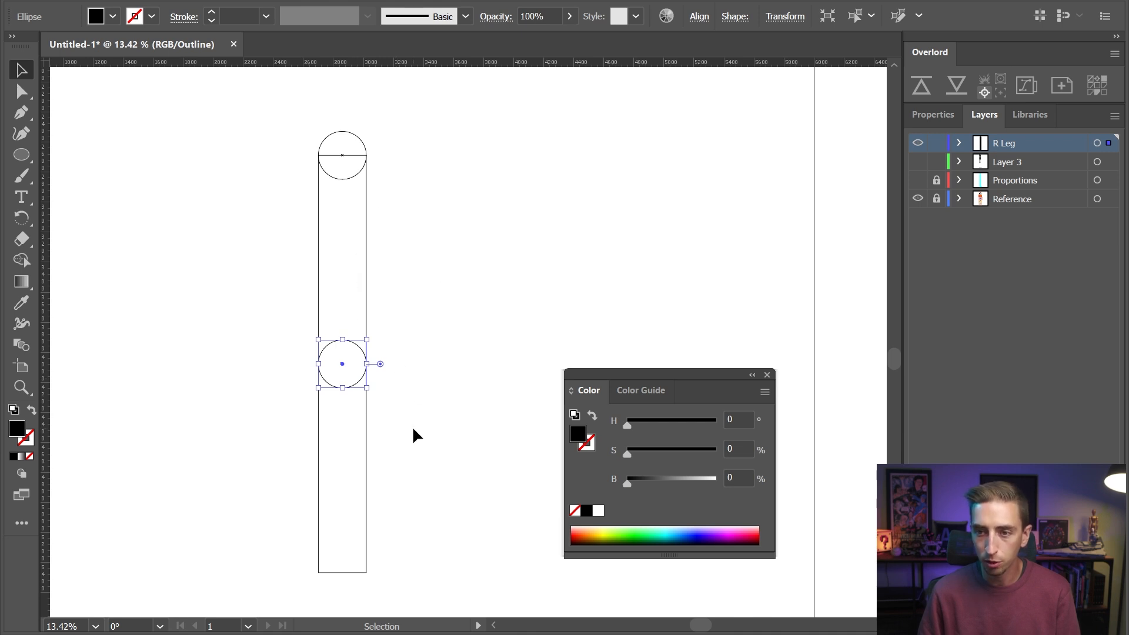
{"action": "left_click_drag", "start_coordinate": [342, 363], "coordinate": [342, 573]}
Shorten the leg rectangle to end at the knee circle's centre, and copy it below to span from knee to ankle
{"action": "key", "text": "space"}
{"action": "left_click_drag", "start_coordinate": [398, 435], "coordinate": [330, 412]}
{"action": "left_click_drag", "start_coordinate": [359, 547], "coordinate": [370, 341]}
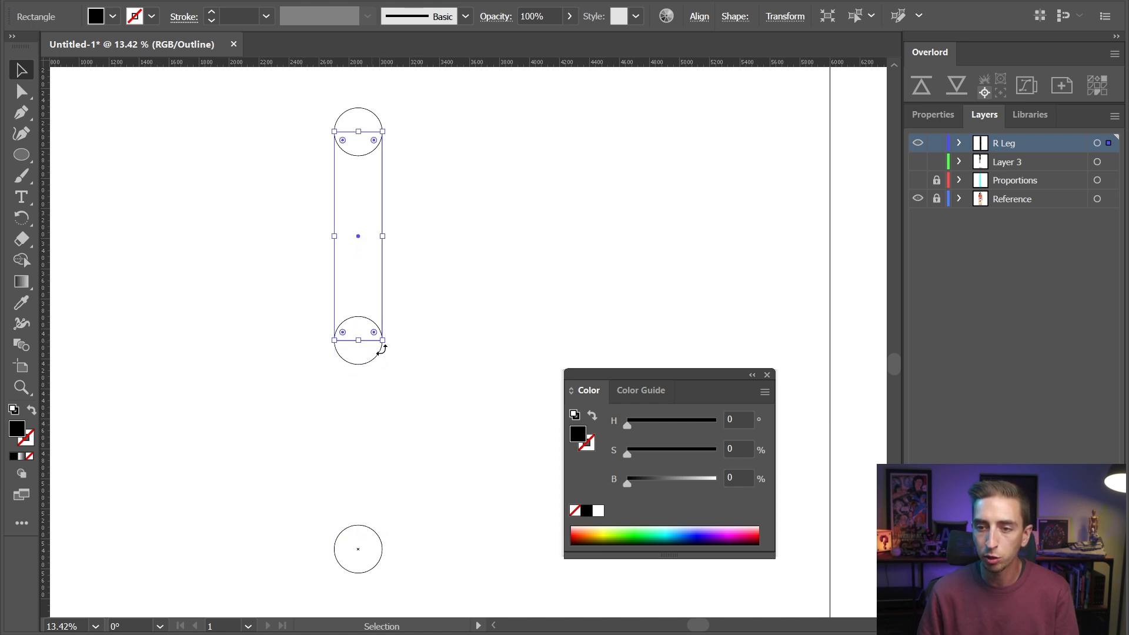
{"action": "left_click", "coordinate": [412, 162]}
{"action": "left_click_drag", "start_coordinate": [383, 170], "coordinate": [380, 382]}
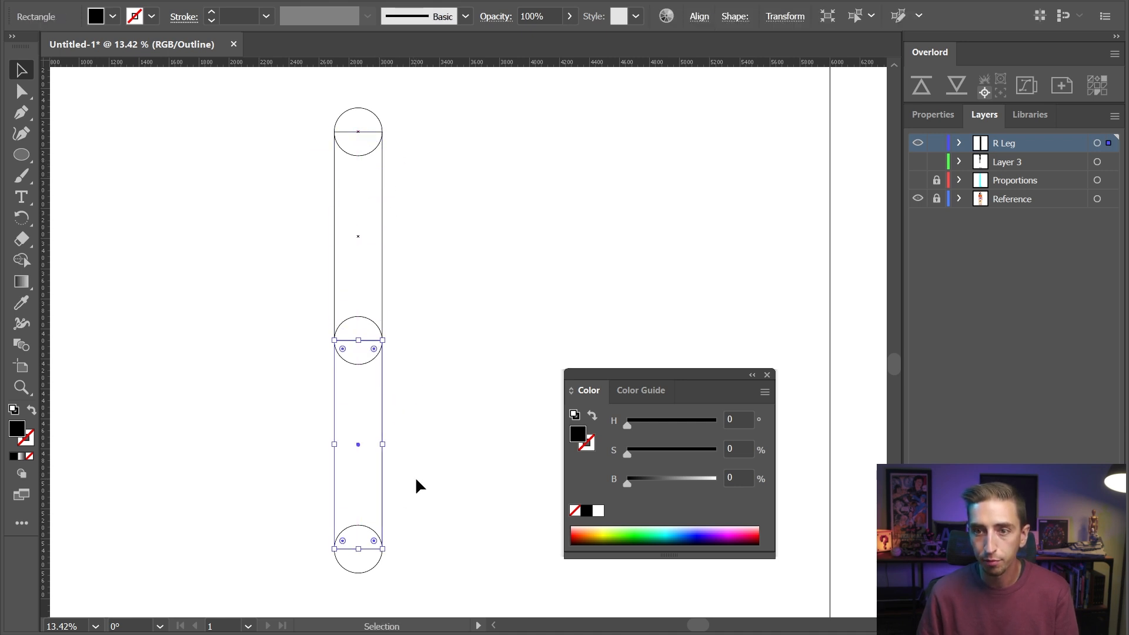
Try rotating the lower leg rectangle and ankle circle around the knee circle's centre
{"action": "left_click_drag", "start_coordinate": [431, 497], "coordinate": [301, 557]}
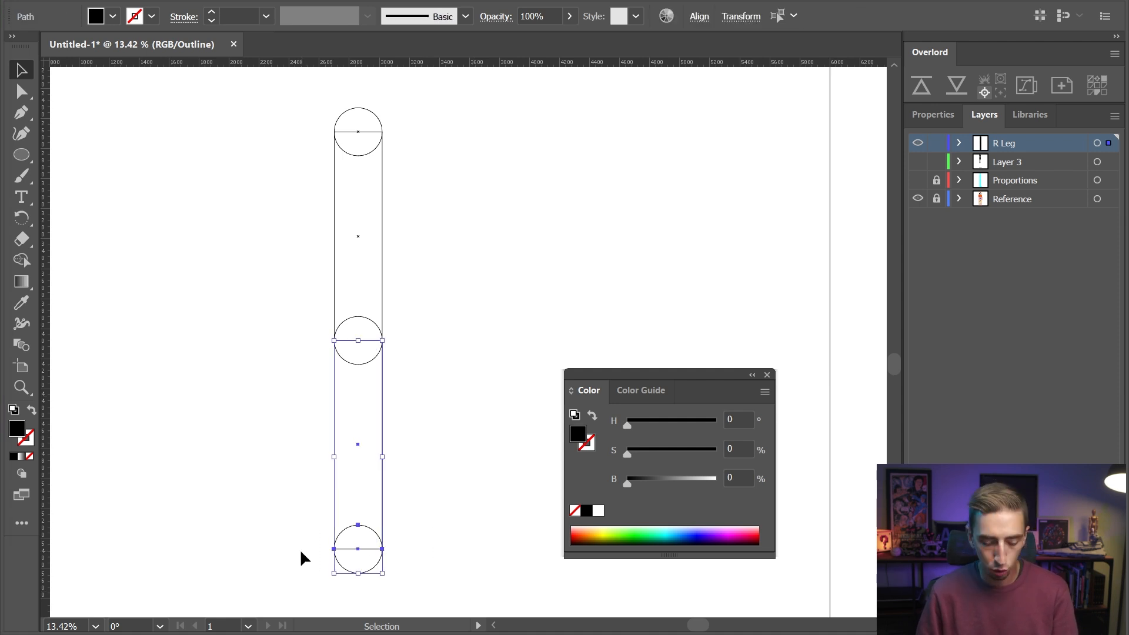
{"action": "key", "text": "r"}
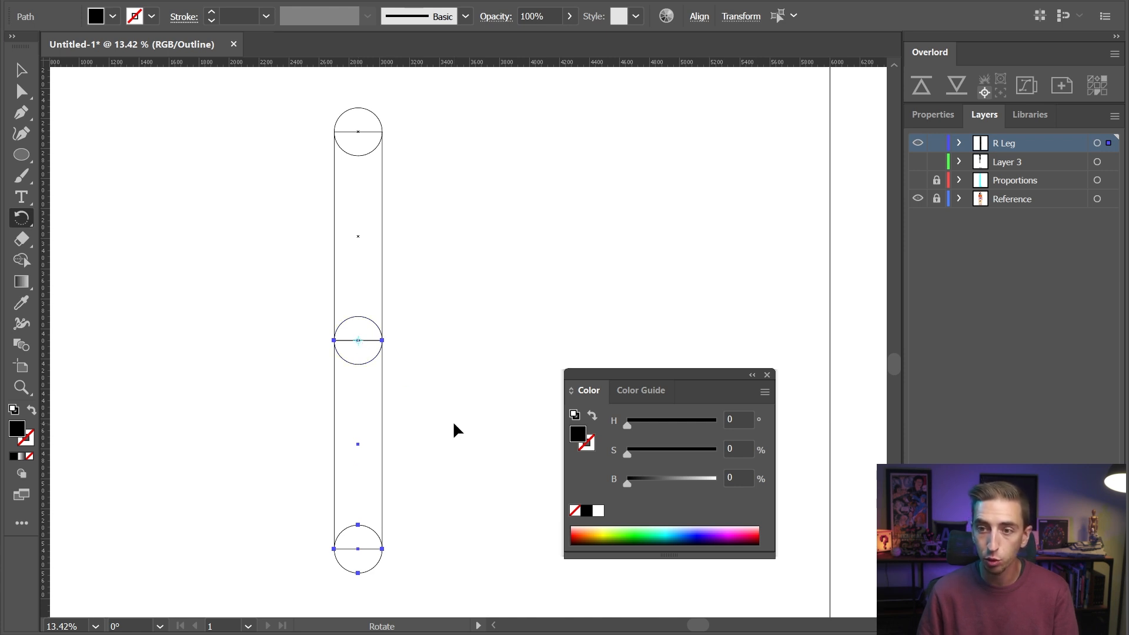
{"action": "left_click_drag", "start_coordinate": [454, 423], "coordinate": [331, 413]}
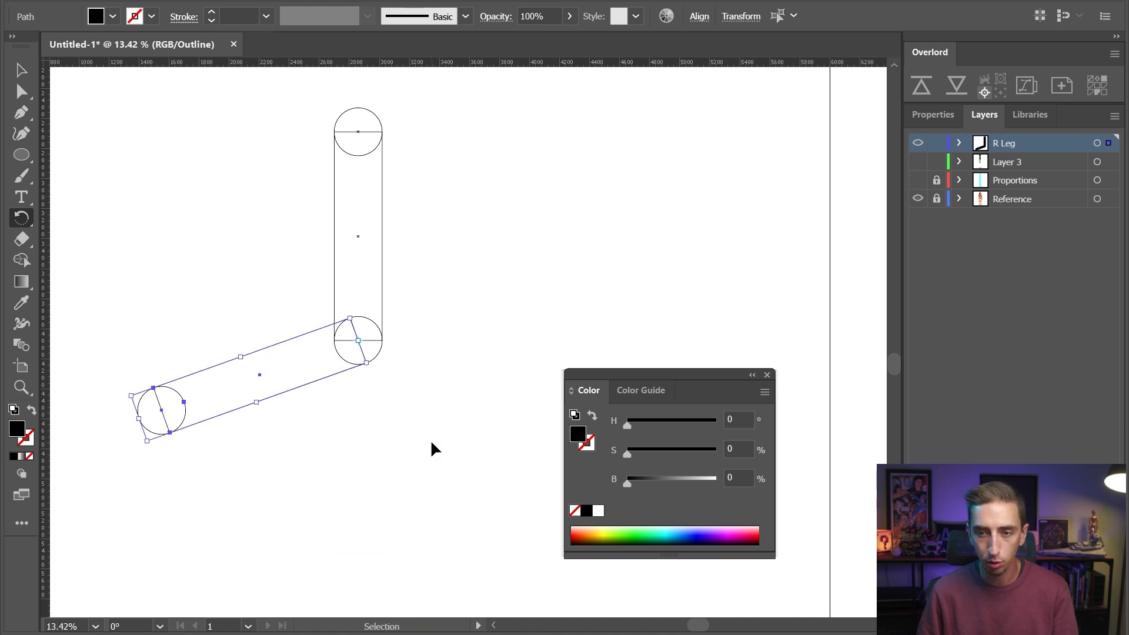
Return to the filled preview display, test the knee bend once more, and deselect the leg
{"action": "key", "text": "ctrl+y"}
{"action": "left_click_drag", "start_coordinate": [396, 459], "coordinate": [435, 290]}
{"action": "key", "text": "v"}
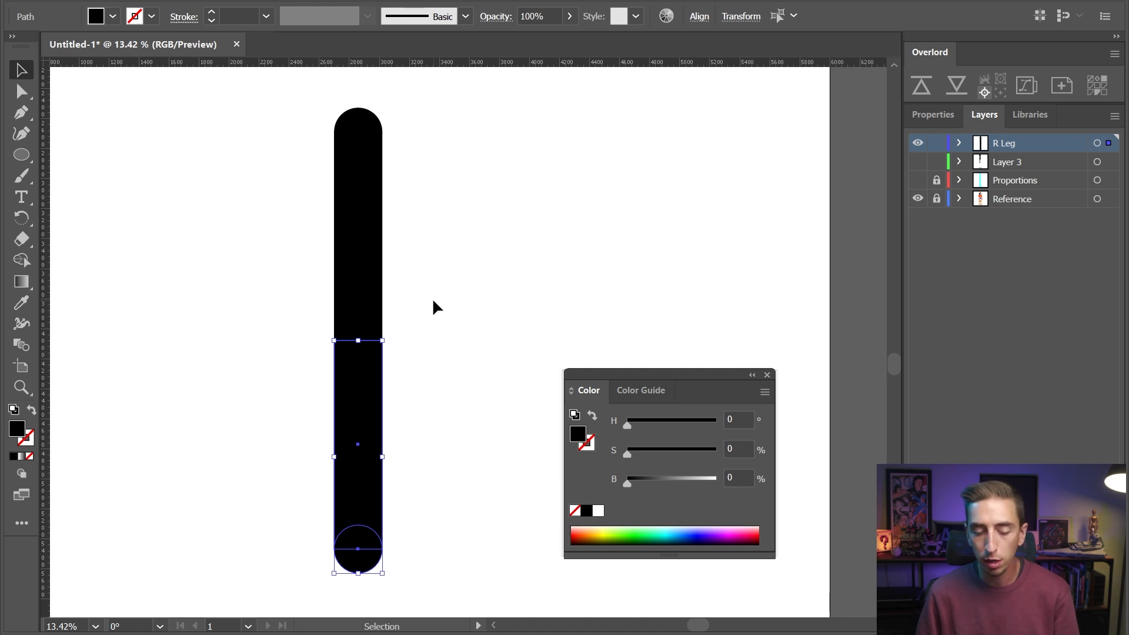
{"action": "key", "text": "a"}
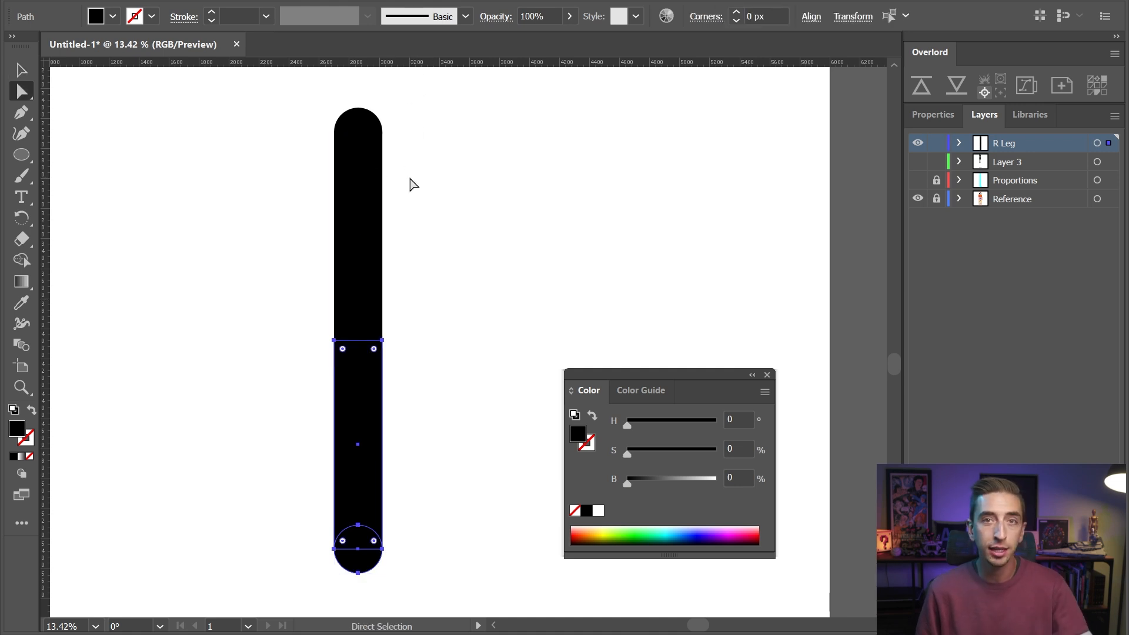
{"action": "left_click", "coordinate": [433, 460]}
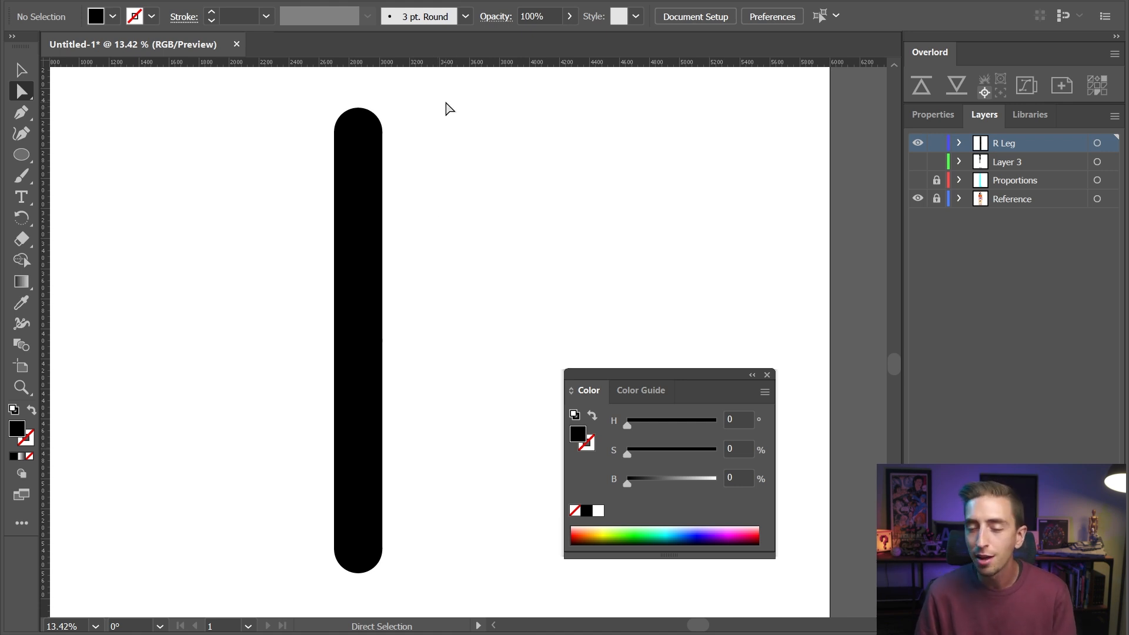
Enlarge the hip circle together with the thigh's upper edge around the circle's centre, tapering the thigh toward the knee
{"action": "left_click_drag", "start_coordinate": [442, 104], "coordinate": [292, 175]}
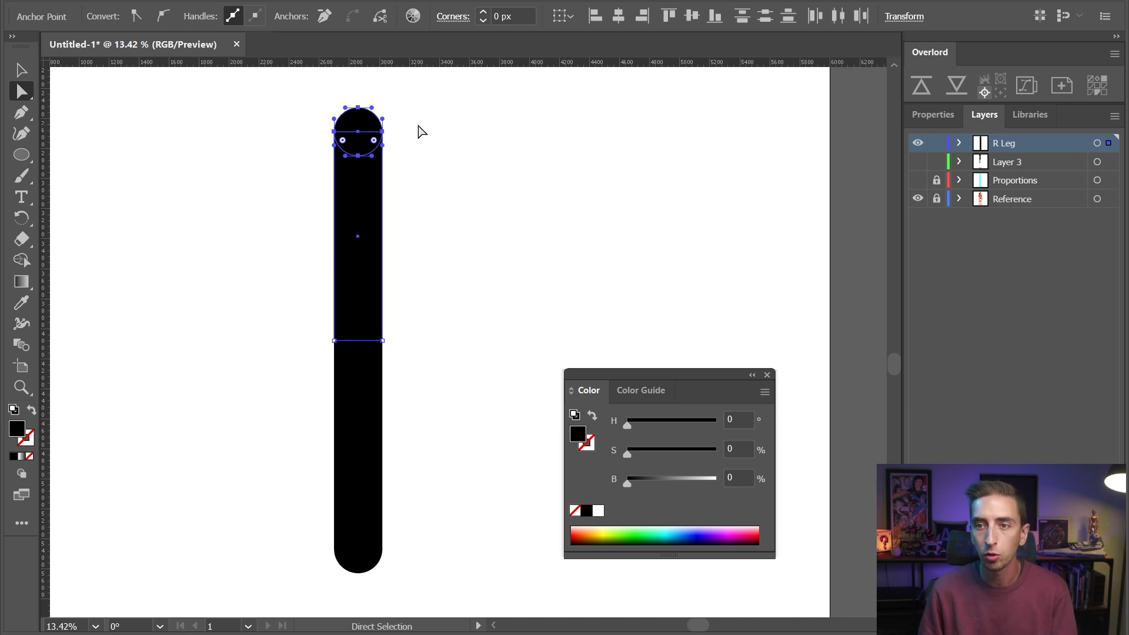
{"action": "key", "text": "s"}
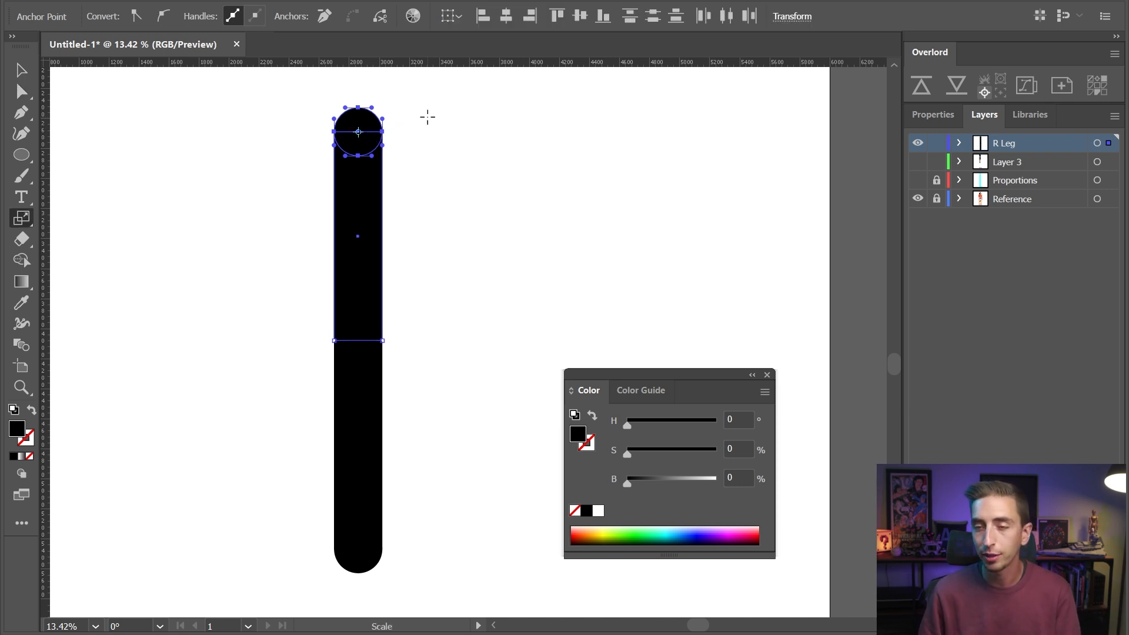
{"action": "left_click_drag", "start_coordinate": [408, 107], "coordinate": [412, 100]}
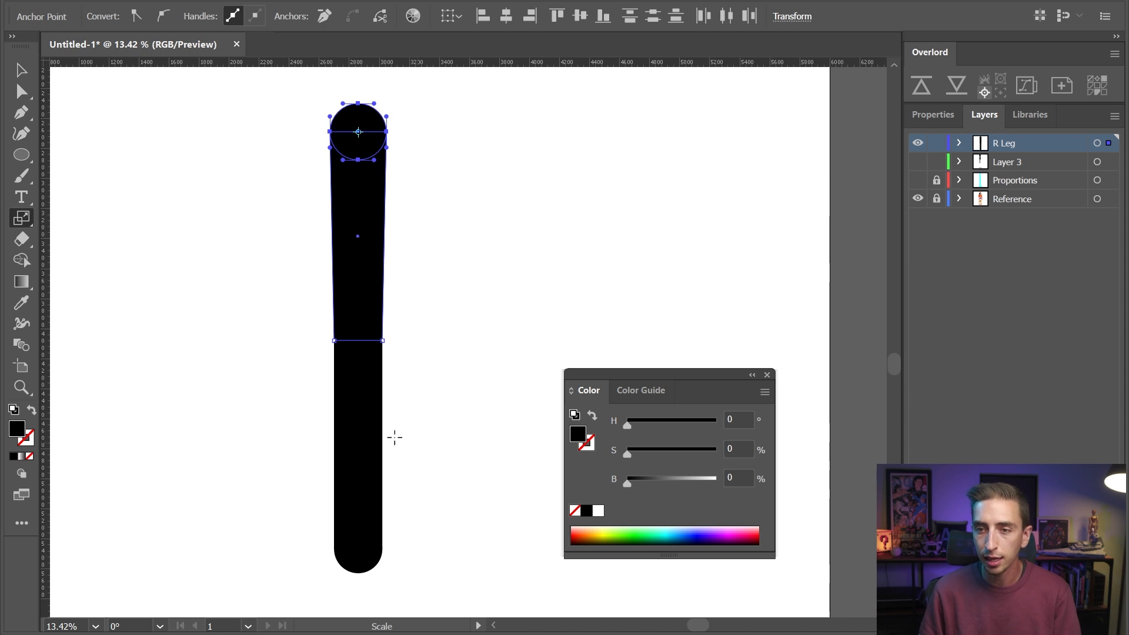
Scale the knee circle and the rectangle edges meeting there up slightly around the circle's centre for an even leg taper
{"action": "key", "text": "a"}
{"action": "left_click_drag", "start_coordinate": [471, 288], "coordinate": [281, 379]}
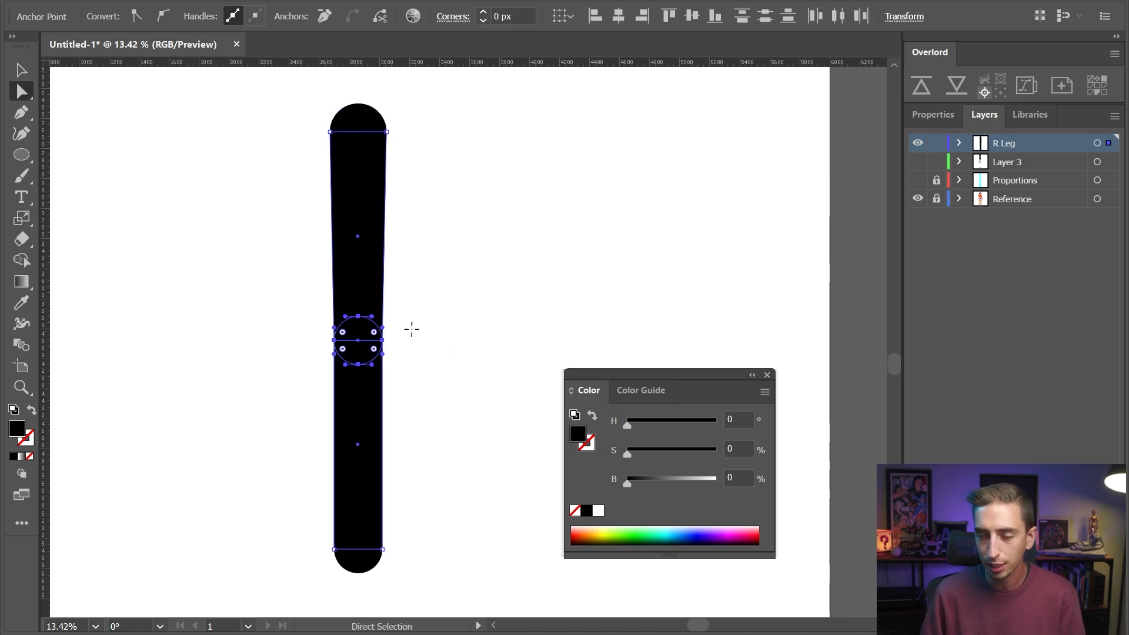
{"action": "key", "text": "s"}
{"action": "mouse_move", "coordinate": [408, 302]}
{"action": "left_mouse_down"}
{"action": "mouse_move", "coordinate": [422, 279]}
{"action": "mouse_move", "coordinate": [400, 310]}
{"action": "mouse_move", "coordinate": [413, 291]}
{"action": "left_mouse_up"}
{"action": "left_click_drag", "start_coordinate": [497, 257], "coordinate": [468, 264]}
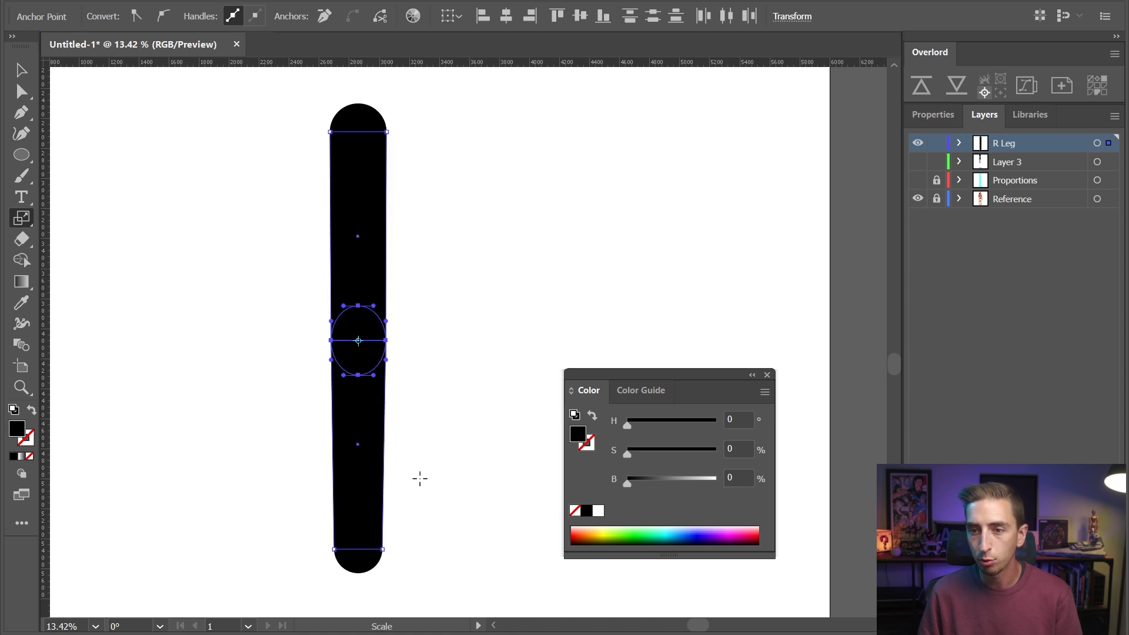
{"action": "left_click_drag", "start_coordinate": [395, 382], "coordinate": [404, 382]}
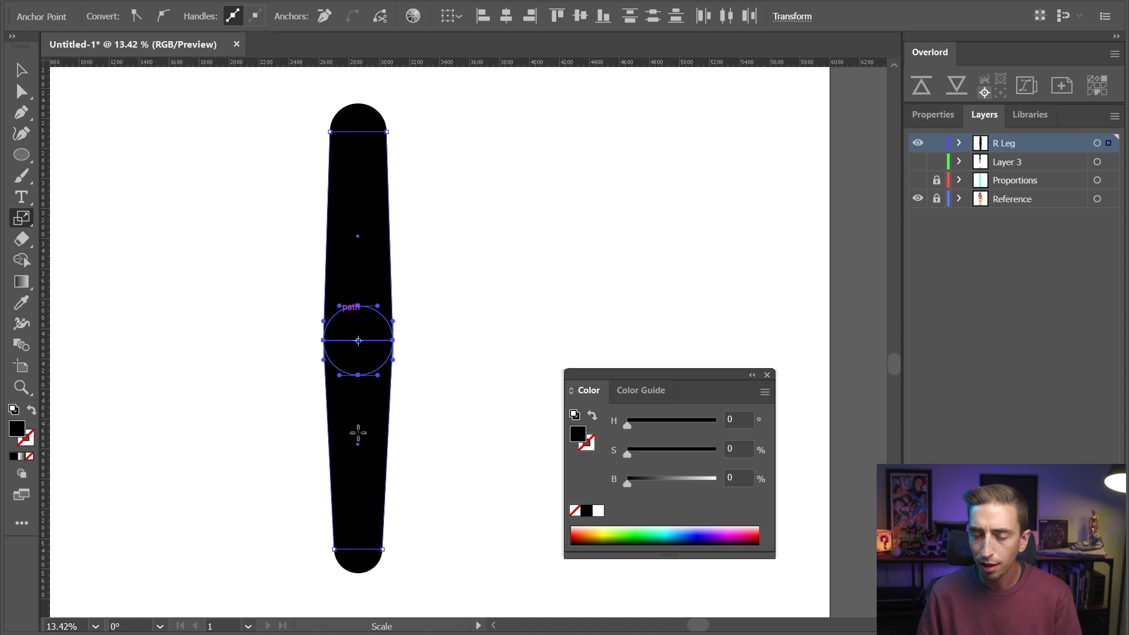
{"action": "key", "text": "ctrl+z"}
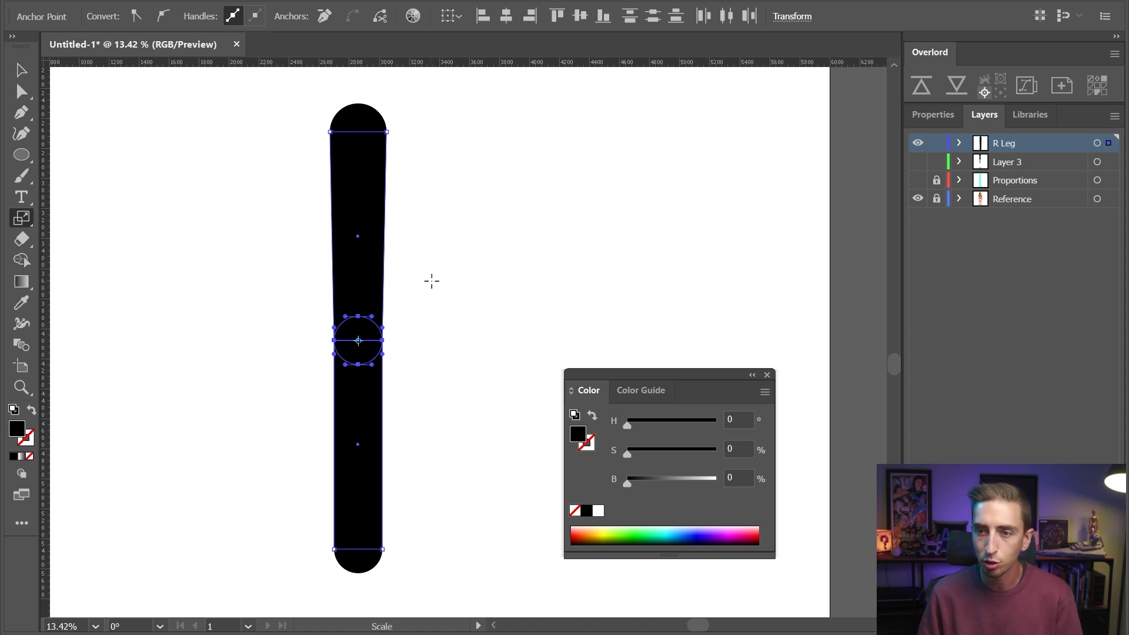
{"action": "left_click_drag", "start_coordinate": [434, 290], "coordinate": [466, 234]}
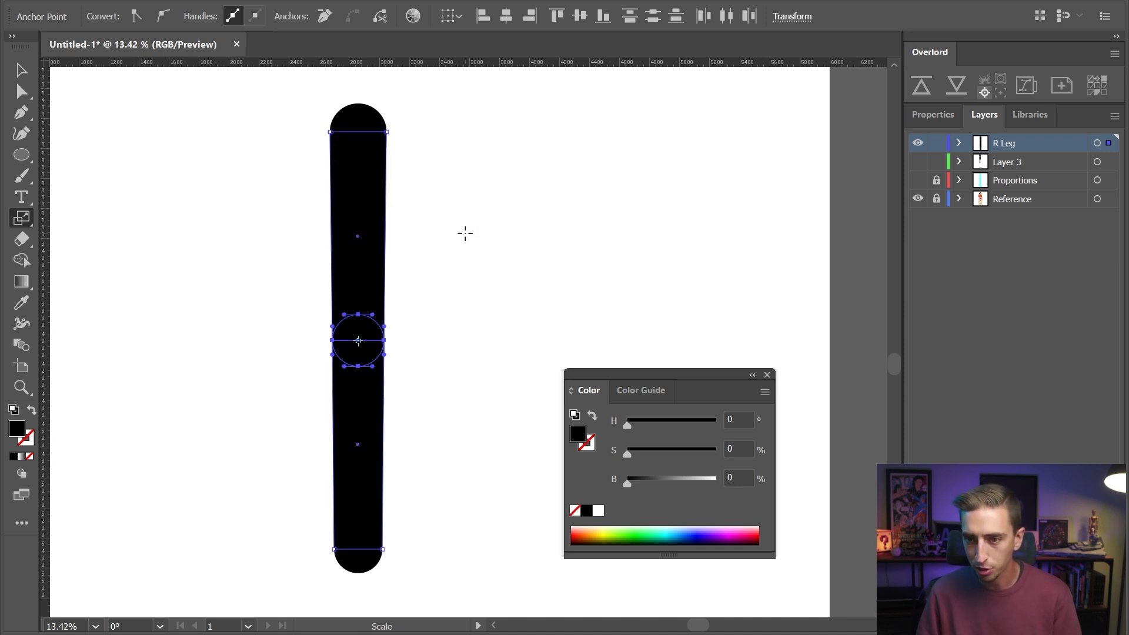
{"action": "key", "text": "v"}
{"action": "left_click", "coordinate": [461, 233]}
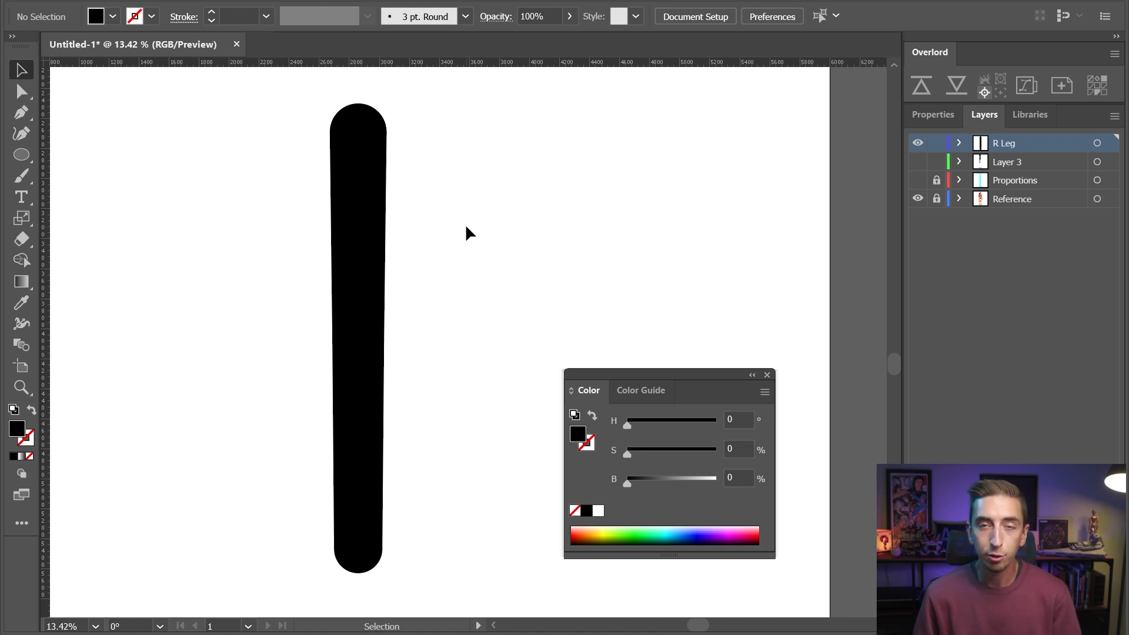
Fill all the leg shapes with the teal sampled from the standing man's trousers in the reference image
{"action": "key", "text": "z"}
{"action": "left_click_drag", "start_coordinate": [451, 178], "coordinate": [330, 348]}
{"action": "left_click_drag", "start_coordinate": [270, 300], "coordinate": [348, 290]}
{"action": "key", "text": "v"}
{"action": "mouse_move", "coordinate": [504, 213]}
{"action": "left_mouse_down"}
{"action": "mouse_move", "coordinate": [376, 530]}
{"action": "mouse_move", "coordinate": [376, 512]}
{"action": "left_mouse_up"}
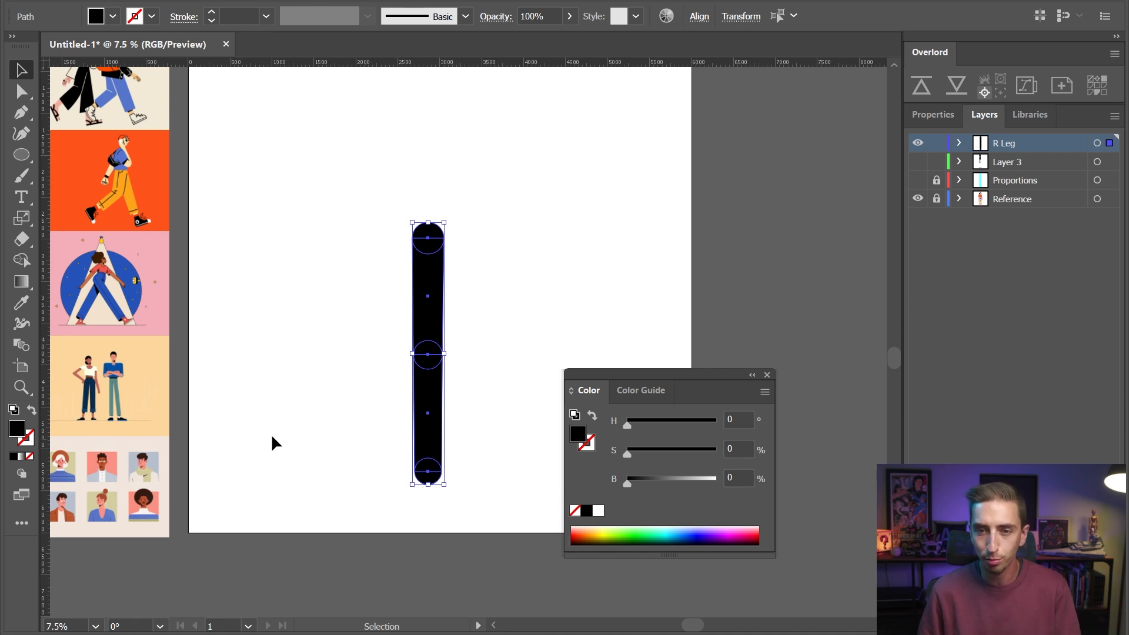
{"action": "key", "text": "z"}
{"action": "left_click_drag", "start_coordinate": [125, 386], "coordinate": [421, 373]}
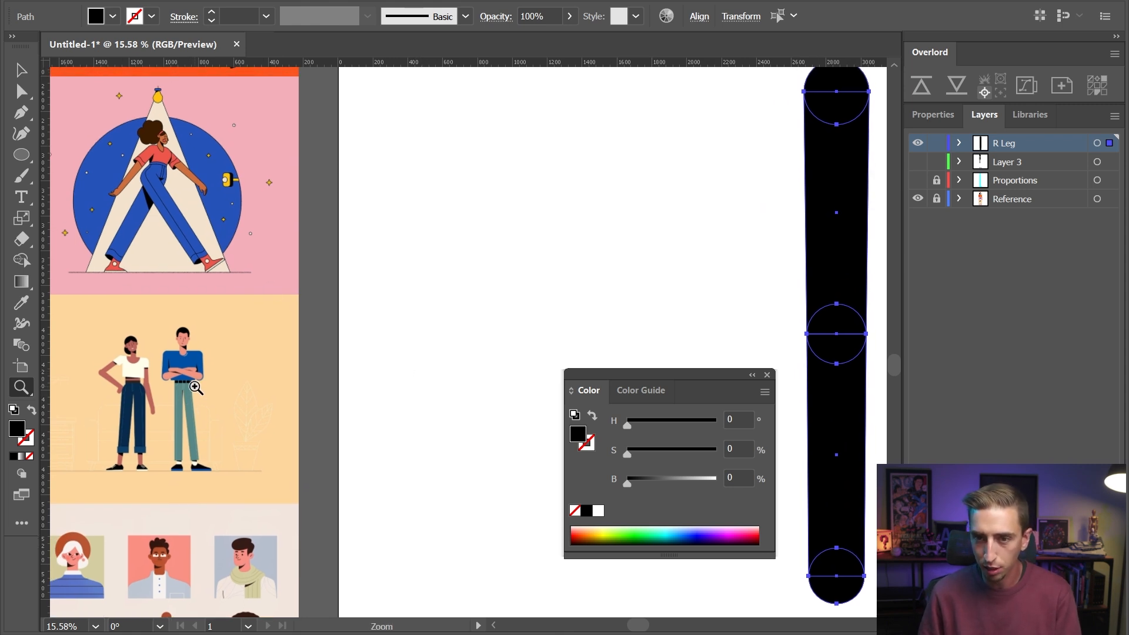
{"action": "key", "text": "i"}
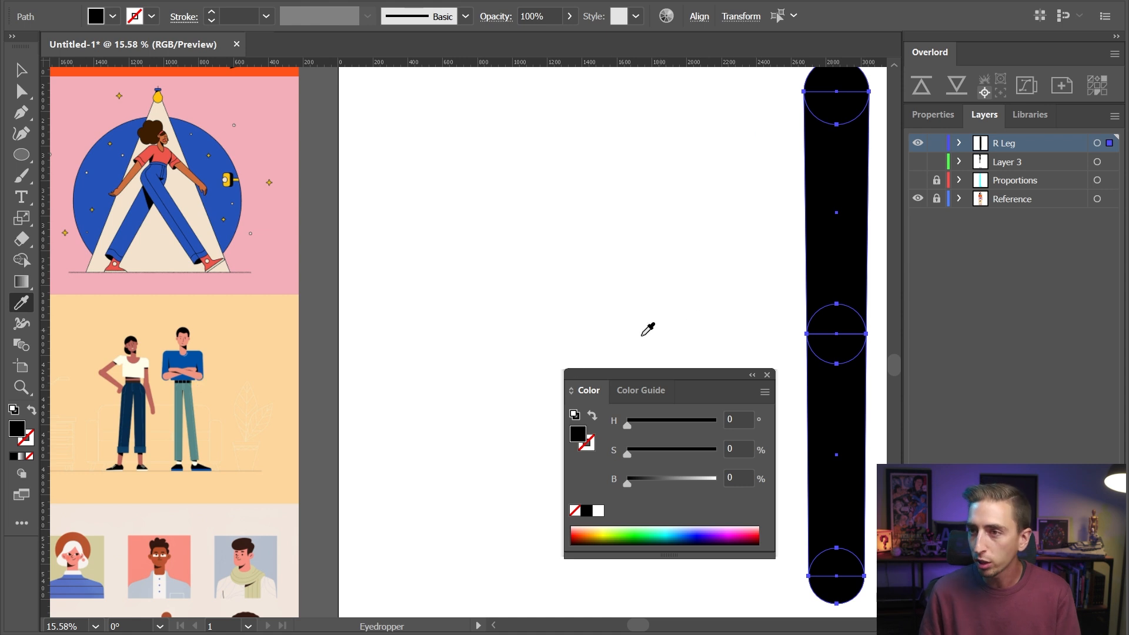
{"action": "left_click", "coordinate": [192, 412]}
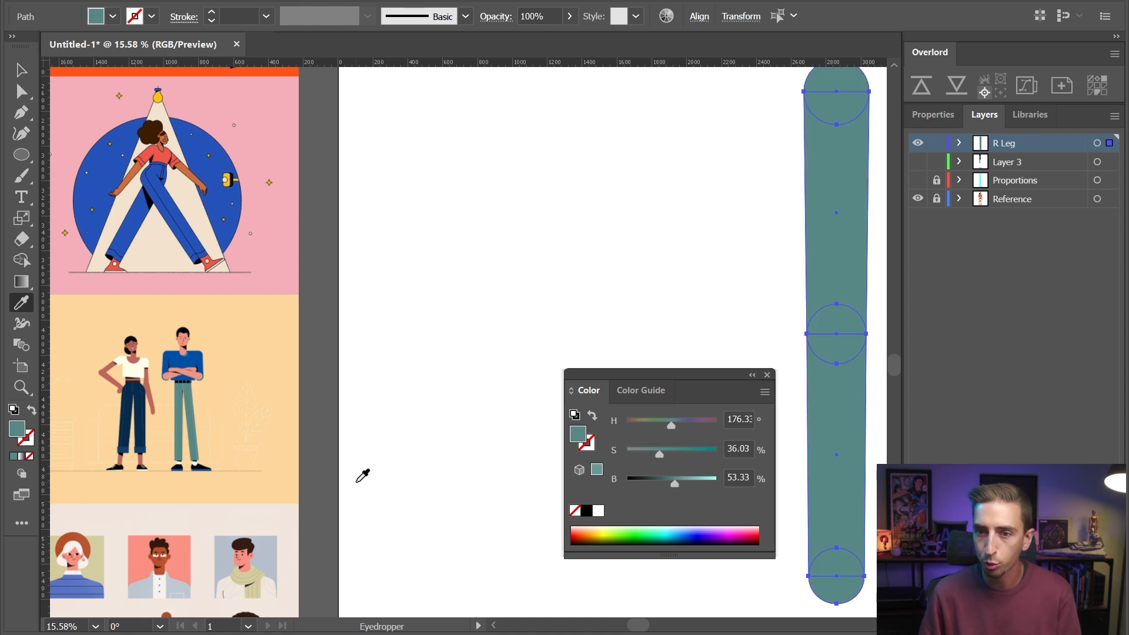
Duplicate the R Leg layer and rename the copy R Arm
{"action": "key", "text": "z"}
{"action": "left_click_drag", "start_coordinate": [544, 226], "coordinate": [388, 275]}
{"action": "key", "text": "v"}
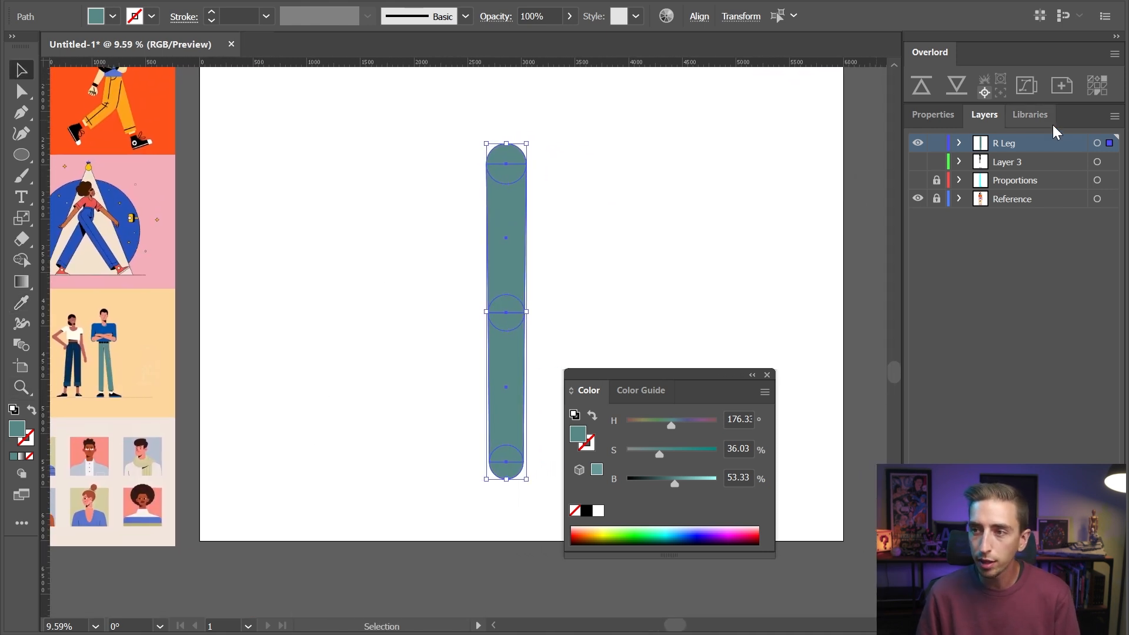
{"action": "left_click_drag", "start_coordinate": [1047, 149], "coordinate": [1093, 625]}
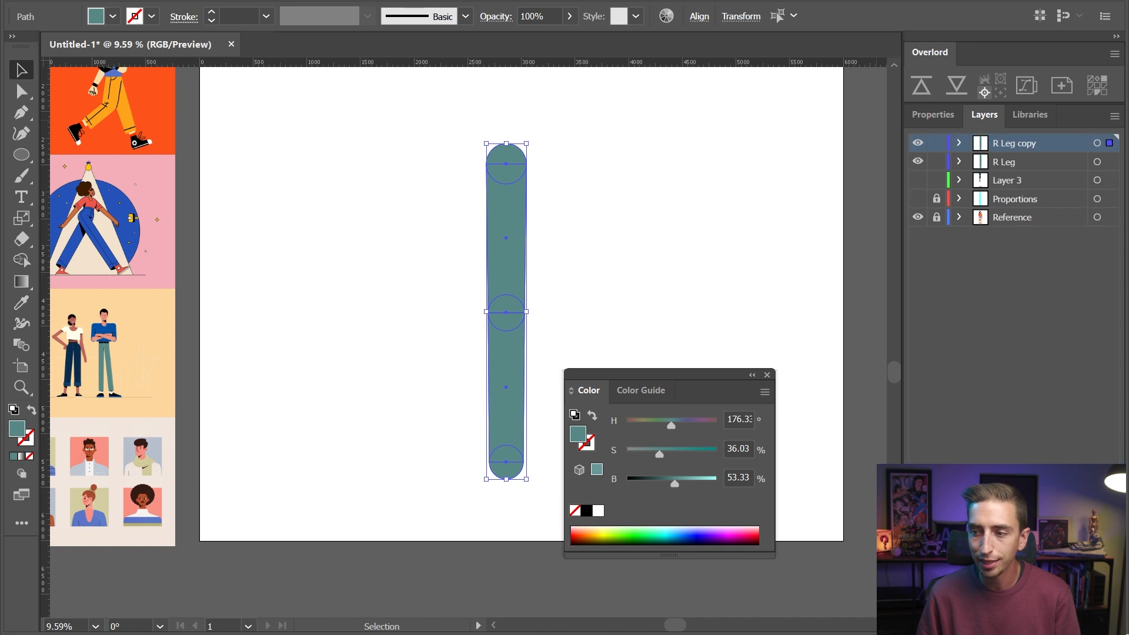
{"action": "double_click", "coordinate": [1022, 144]}
{"action": "type", "text": "R Arm"}
{"action": "key", "text": "Return"}
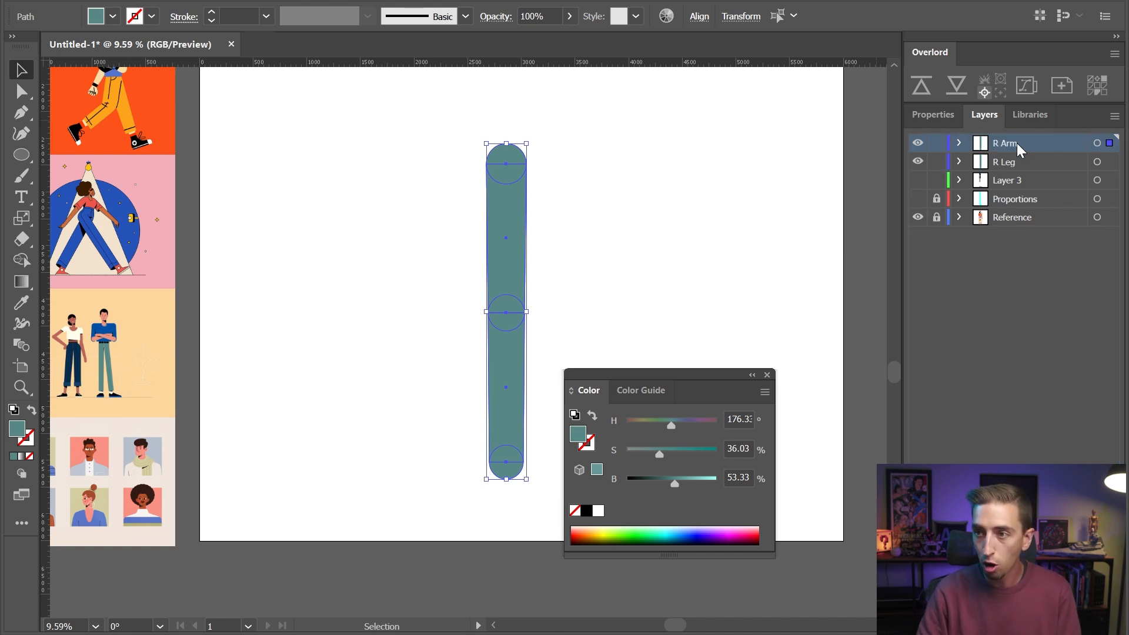
Show Layer 3 with the black and grey character silhouette and rename it Sketch
{"action": "left_click", "coordinate": [918, 180]}
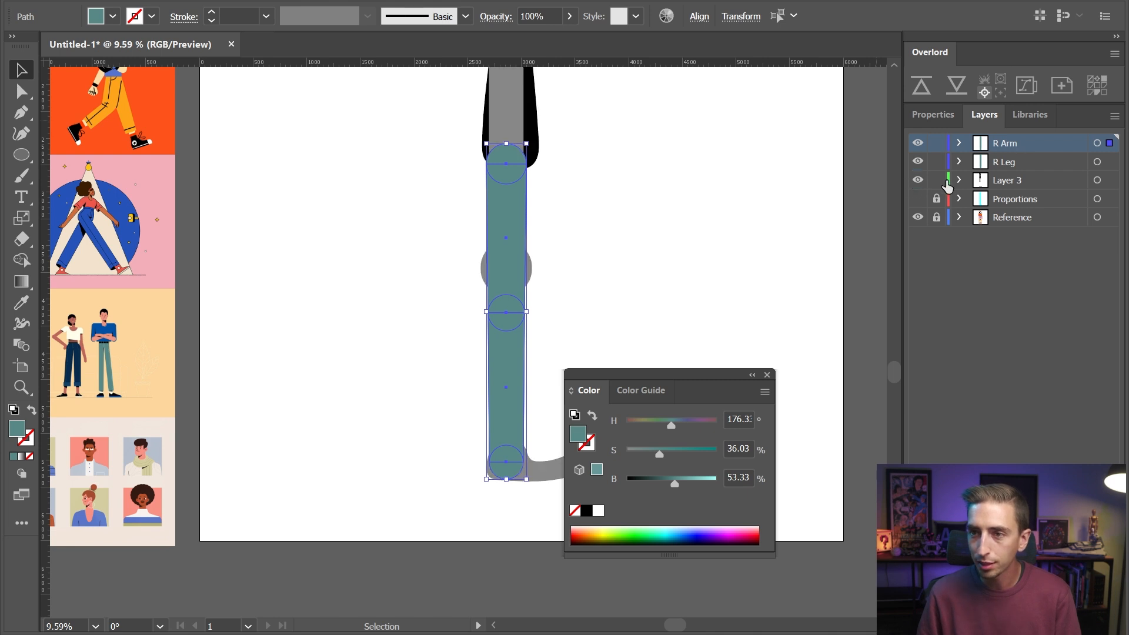
{"action": "left_click_drag", "start_coordinate": [627, 172], "coordinate": [539, 242]}
{"action": "double_click", "coordinate": [1006, 180]}
{"action": "type", "text": "Sketch"}
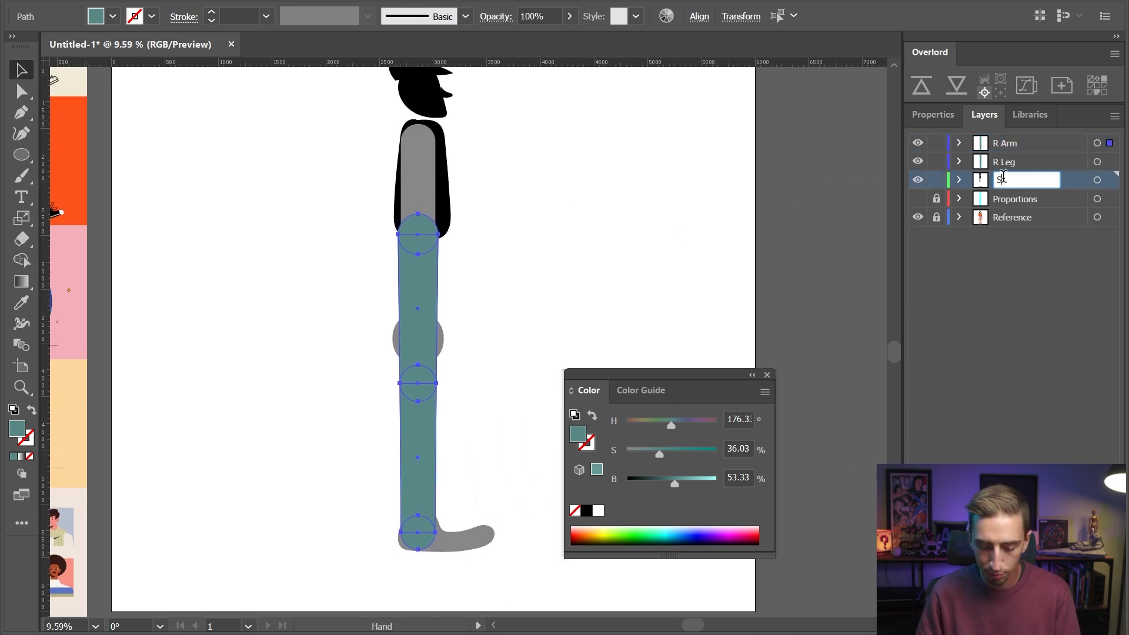
{"action": "key", "text": "Return"}
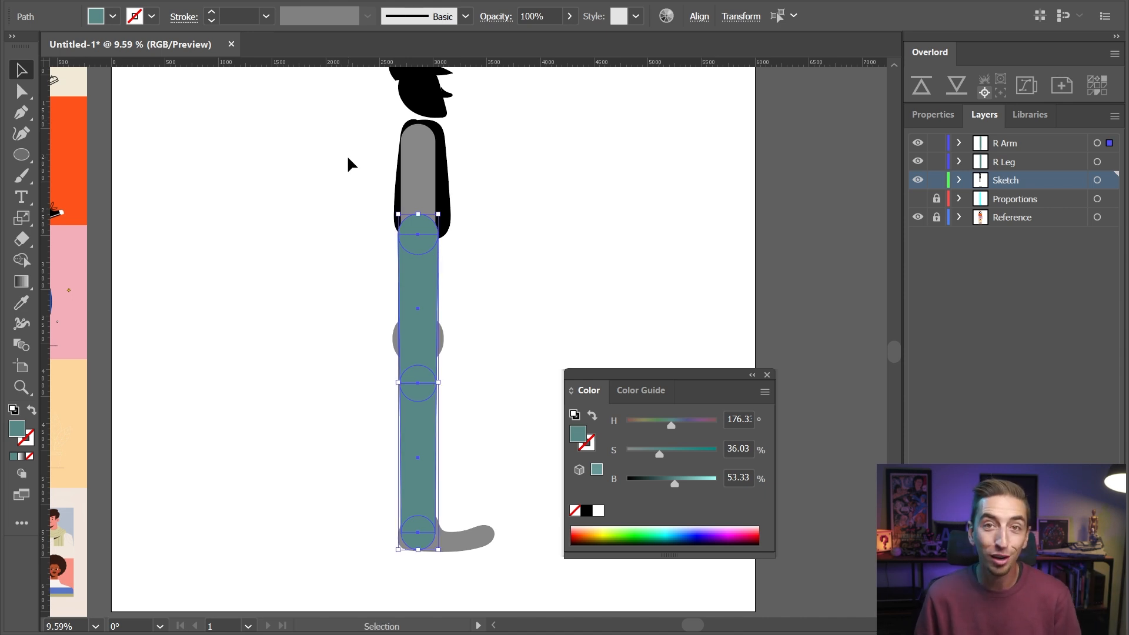
Move the R Arm limb straight up so its upper circle sits at the shoulder of the sketched torso
{"action": "key", "text": "a"}
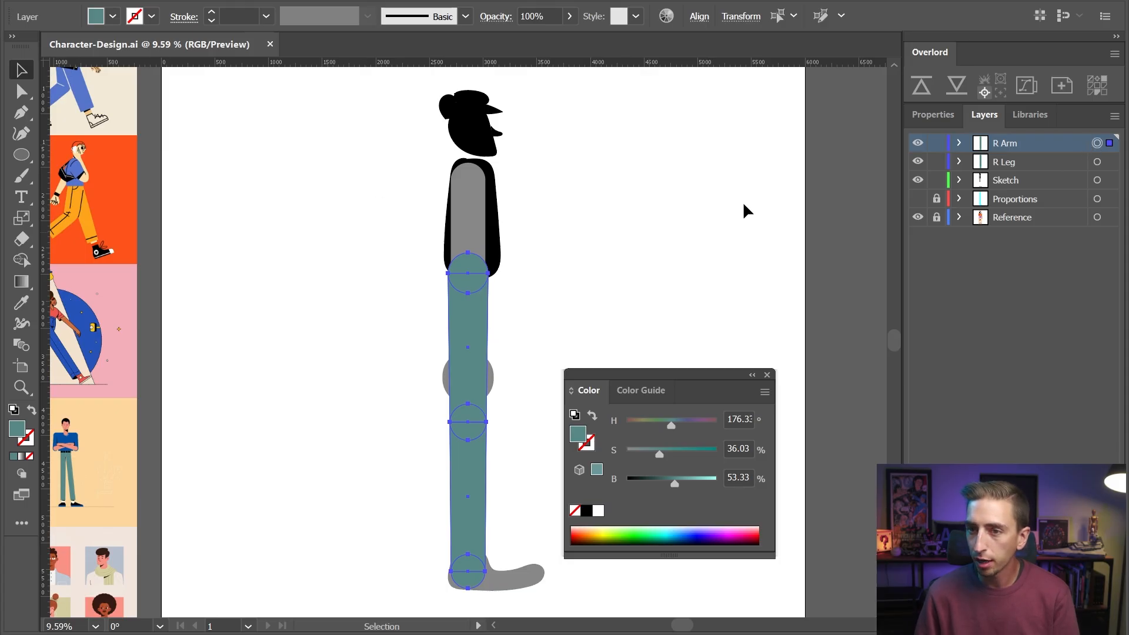
{"action": "key", "text": "v"}
{"action": "left_click_drag", "start_coordinate": [468, 272], "coordinate": [468, 178]}
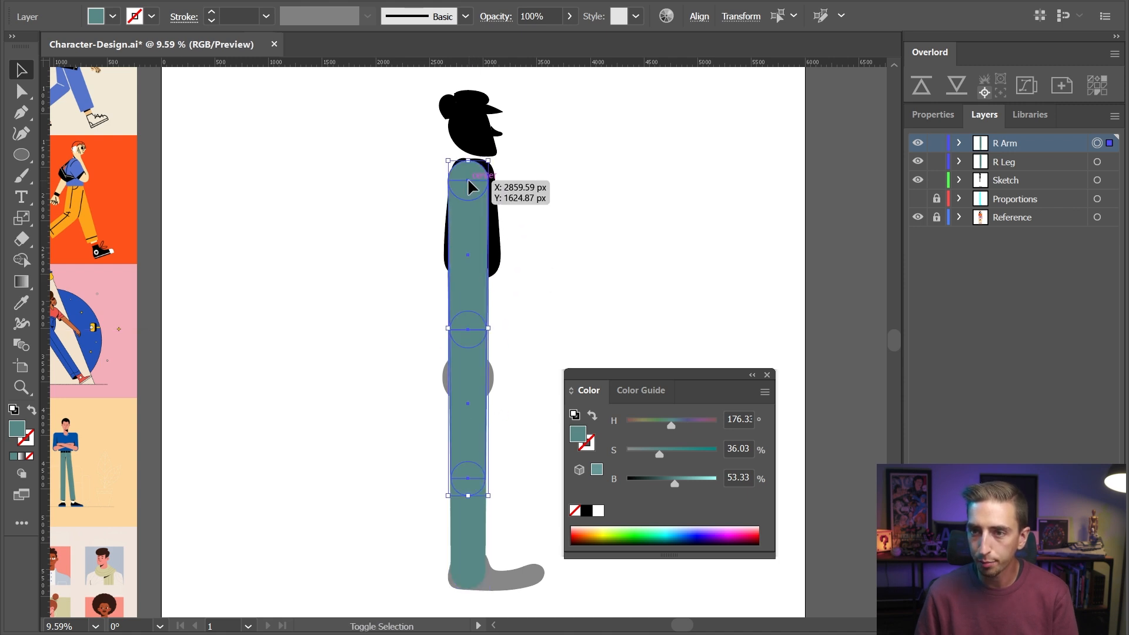
{"action": "key", "text": "Up"}
{"action": "key", "text": "Up"}
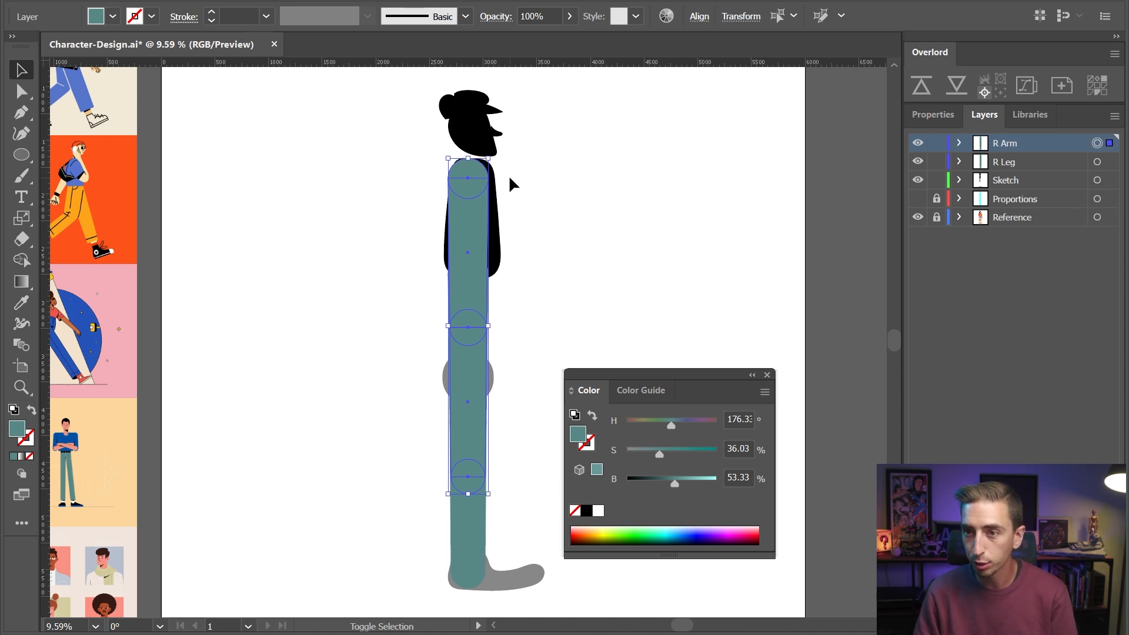
Fill the arm with the blue sampled from the standing man's shirt, and hide the R Leg and Sketch layers
{"action": "left_click_drag", "start_coordinate": [426, 252], "coordinate": [355, 312]}
{"action": "key", "text": "i"}
{"action": "left_click", "coordinate": [175, 447]}
{"action": "left_click", "coordinate": [918, 180]}
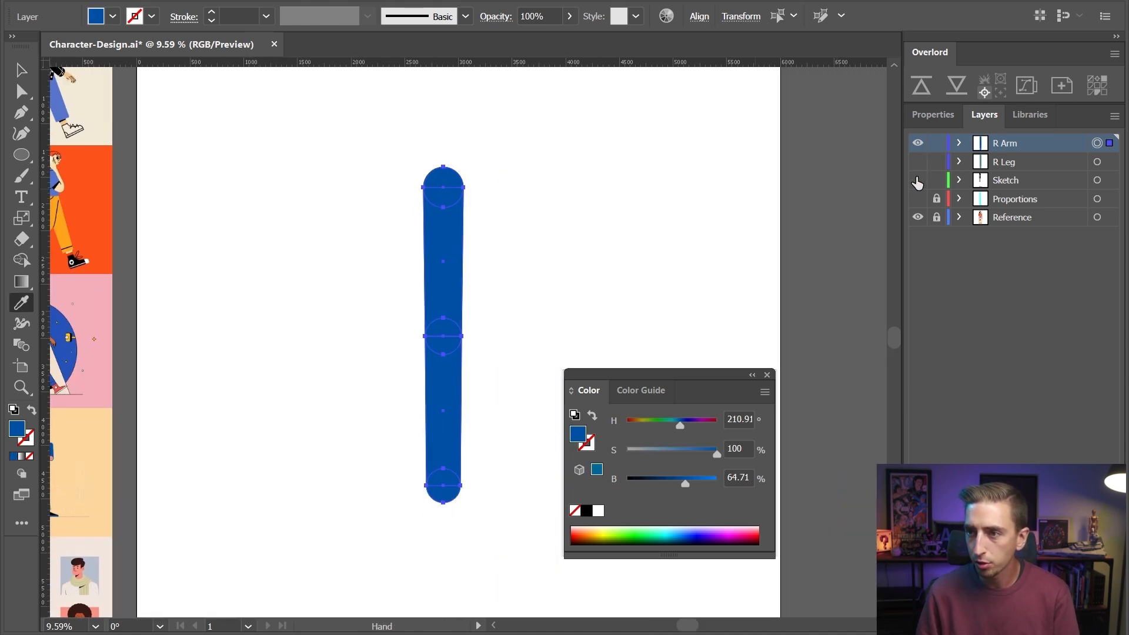
Shorten the arm by moving the wrist circle and lower edge up, and shift the elbow joint up to the new midpoint
{"action": "key", "text": "a"}
{"action": "left_click_drag", "start_coordinate": [493, 451], "coordinate": [448, 402]}
{"action": "left_click_drag", "start_coordinate": [409, 357], "coordinate": [450, 304]}
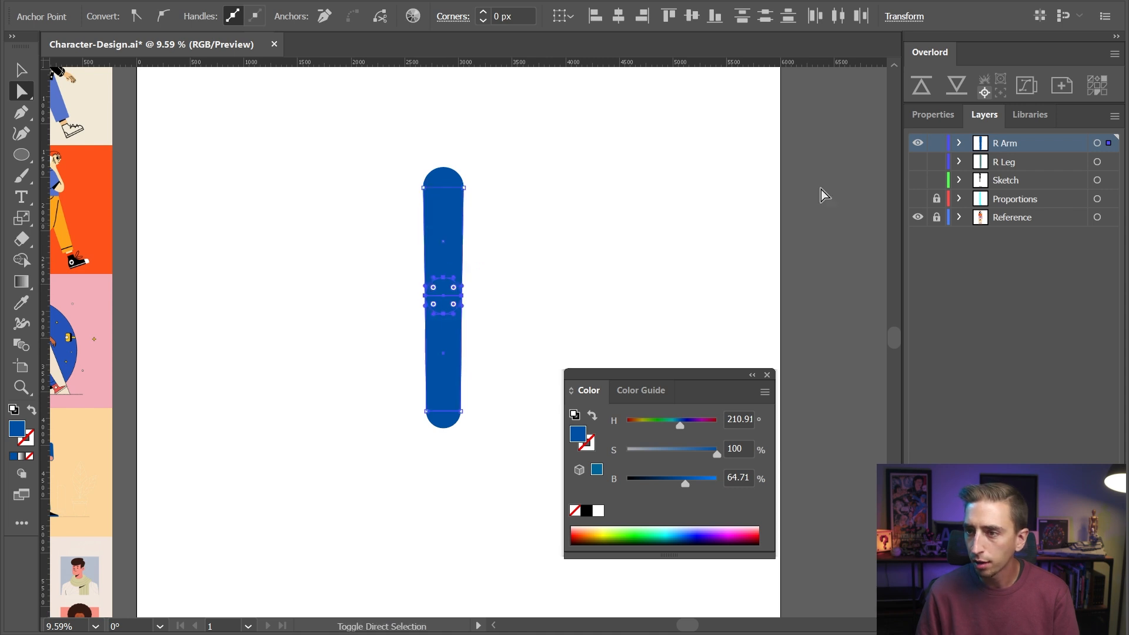
Set the R Arm layer's color to Light Red in its layer options
{"action": "double_click", "coordinate": [1064, 146]}
{"action": "left_click_drag", "start_coordinate": [366, 562], "coordinate": [293, 321]}
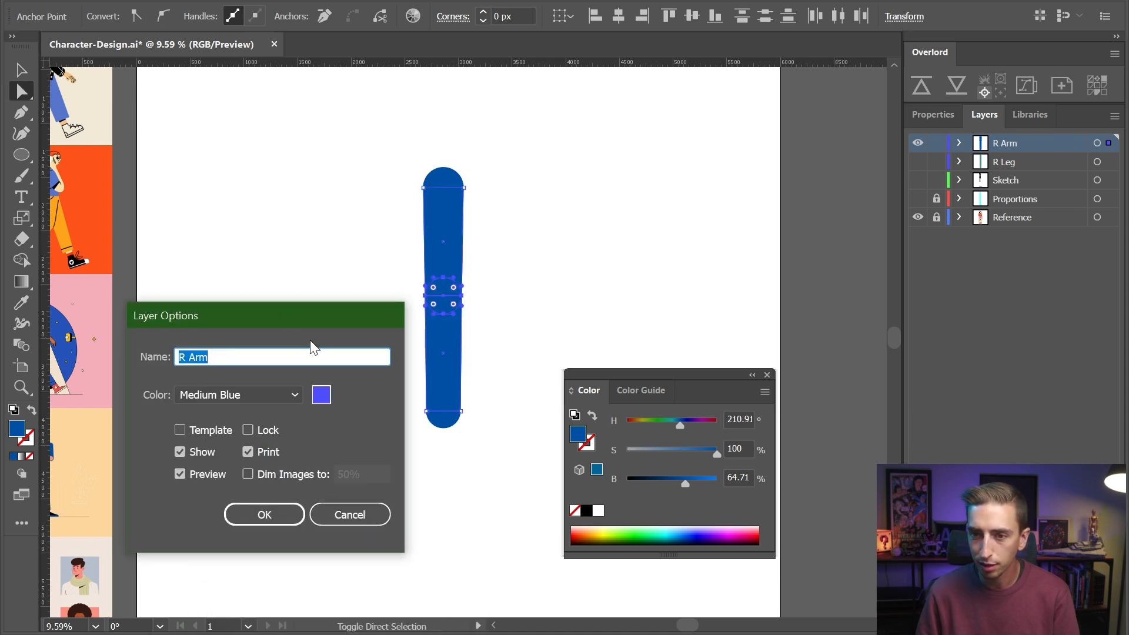
{"action": "left_click", "coordinate": [293, 397]}
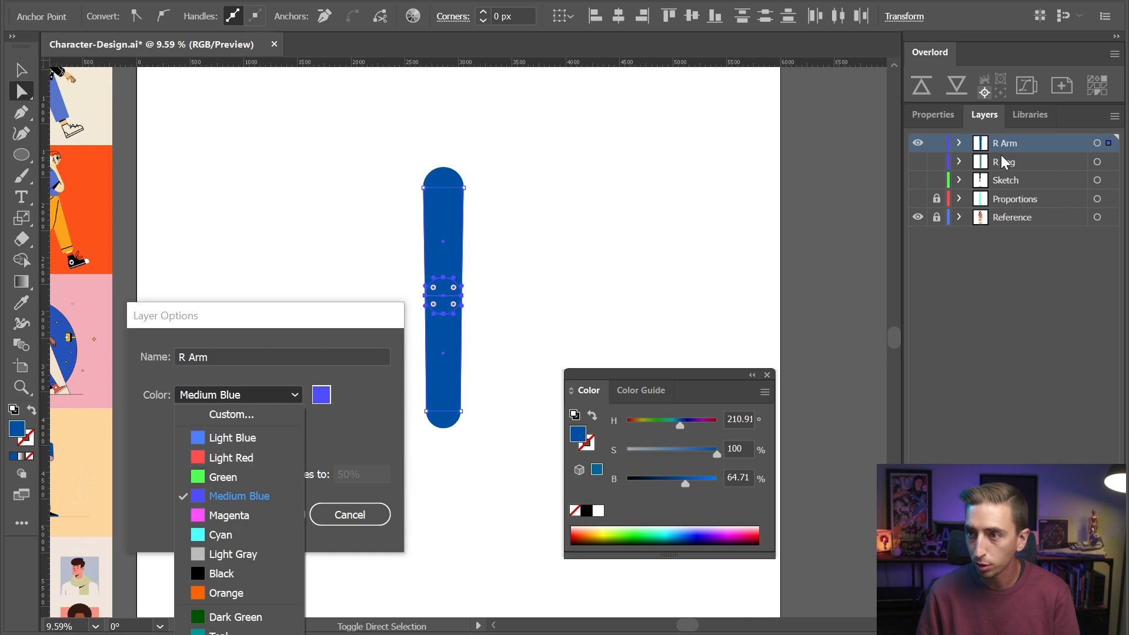
{"action": "left_click", "coordinate": [243, 459]}
{"action": "left_click", "coordinate": [282, 516]}
Try shifting the arm's elbow anchors slightly down, undo the move, and check the upper and lower arm sections individually
{"action": "left_click", "coordinate": [481, 252]}
{"action": "left_click_drag", "start_coordinate": [499, 247], "coordinate": [418, 311]}
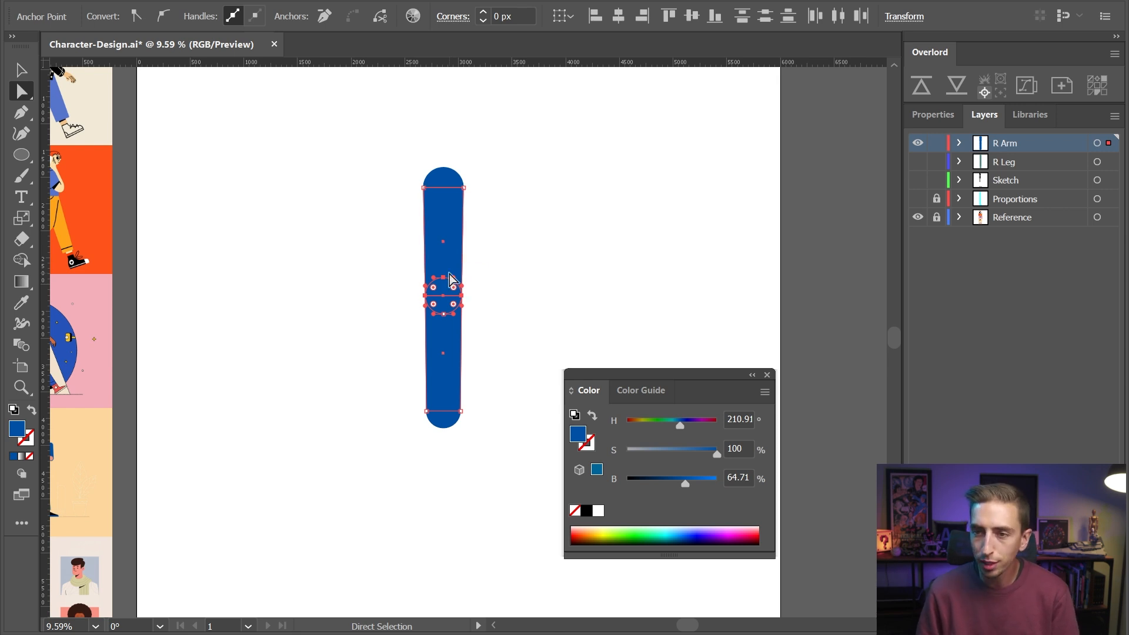
{"action": "left_click_drag", "start_coordinate": [444, 296], "coordinate": [443, 303]}
{"action": "key", "text": "ctrl+z"}
{"action": "left_click", "coordinate": [516, 297]}
{"action": "left_click", "coordinate": [462, 226]}
{"action": "left_click", "coordinate": [462, 310]}
{"action": "left_click", "coordinate": [452, 272]}
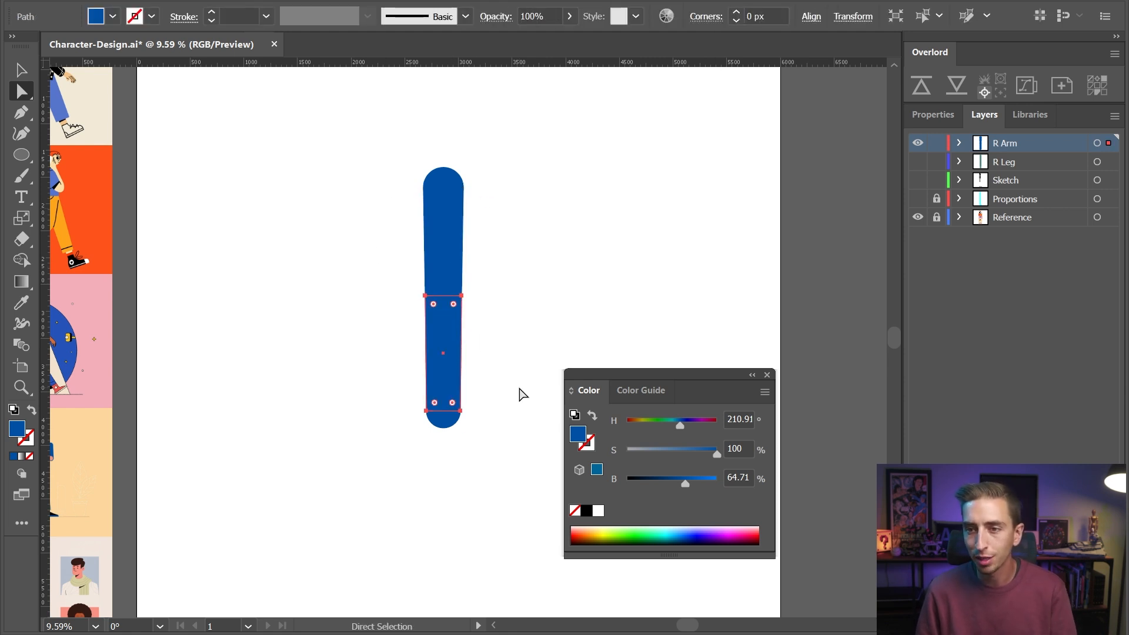
Draw a rectangle from the wrist's left edge up to the shoulder circle's center and fill it green with hue 92°
{"action": "left_click", "coordinate": [31, 155]}
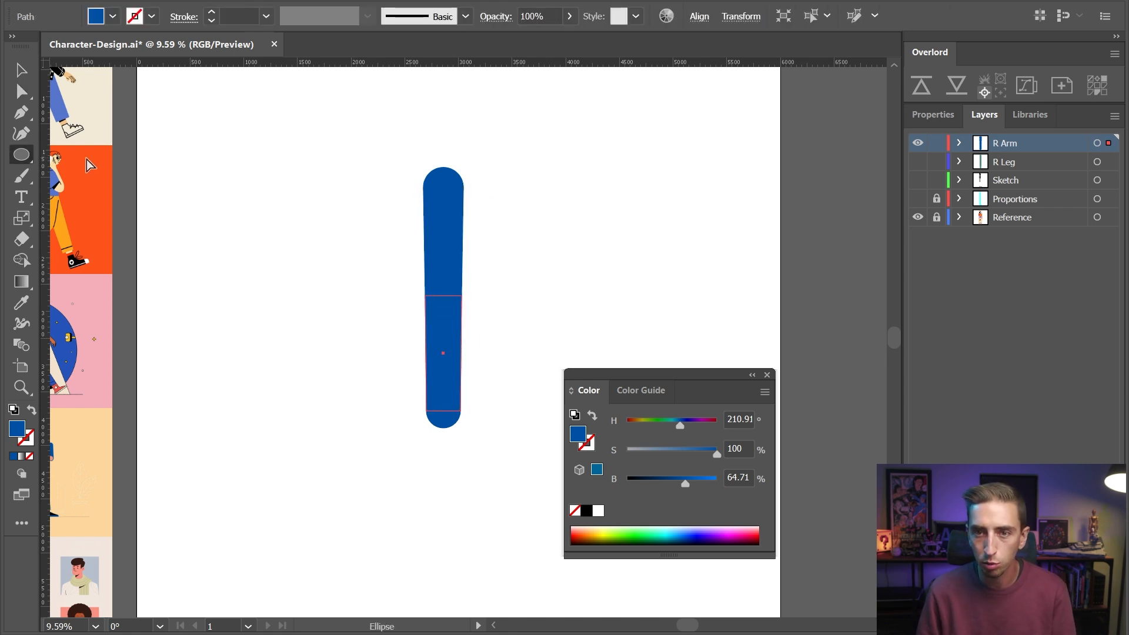
{"action": "left_click_drag", "start_coordinate": [22, 165], "coordinate": [88, 155]}
{"action": "left_click", "coordinate": [394, 438], "text": "ctrl"}
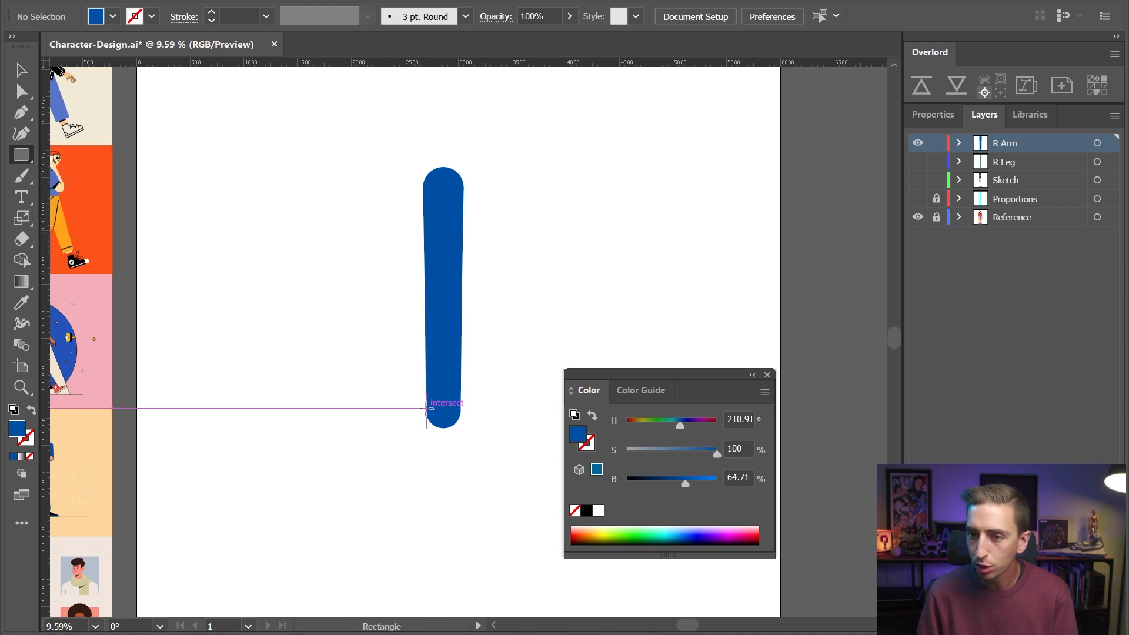
{"action": "left_click_drag", "start_coordinate": [426, 408], "coordinate": [458, 191]}
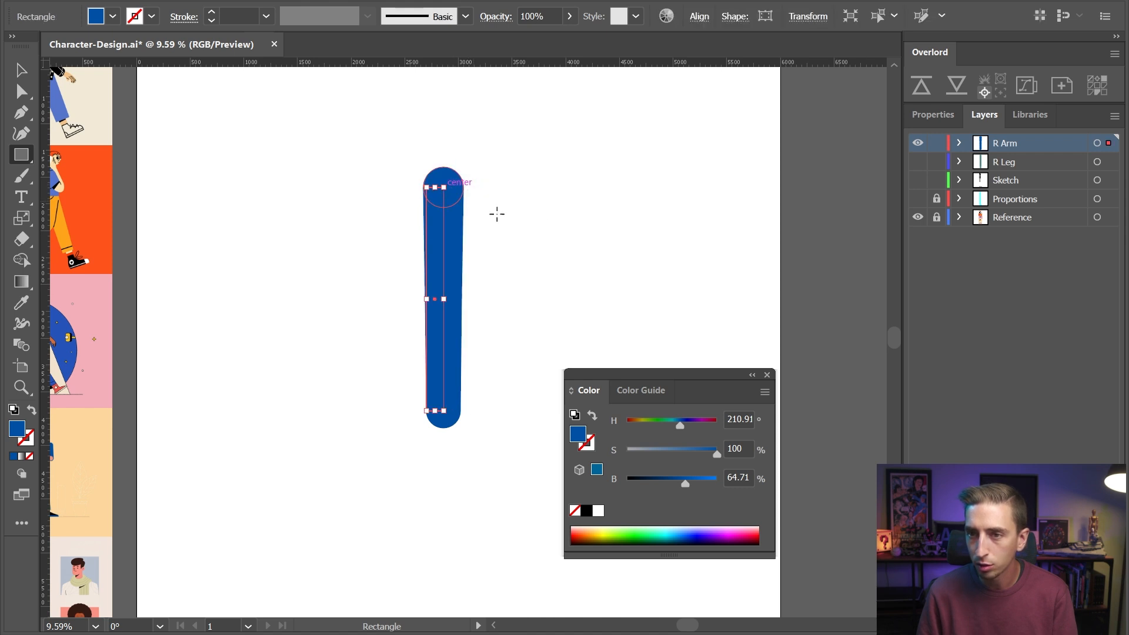
{"action": "key", "text": "v"}
{"action": "left_click", "coordinate": [649, 425]}
{"action": "left_click", "coordinate": [528, 241]}
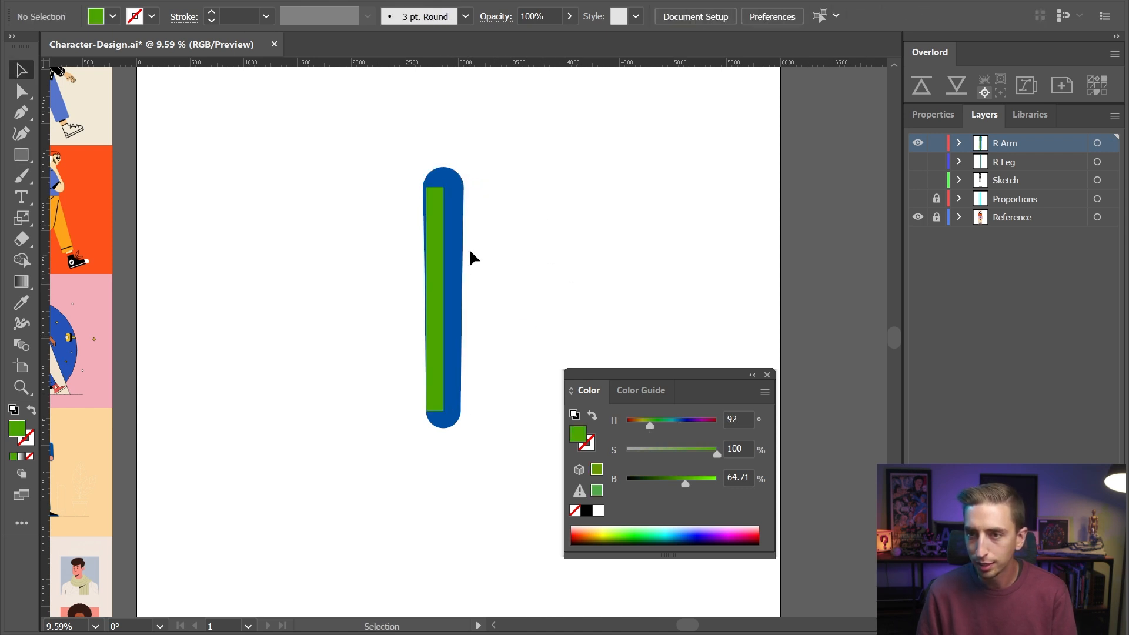
Inspect the elbow joint up close in outline view and return to the preview
{"action": "left_click", "coordinate": [460, 283]}
{"action": "key", "text": "z"}
{"action": "left_click_drag", "start_coordinate": [438, 298], "coordinate": [578, 306]}
{"action": "key", "text": "ctrl+y"}
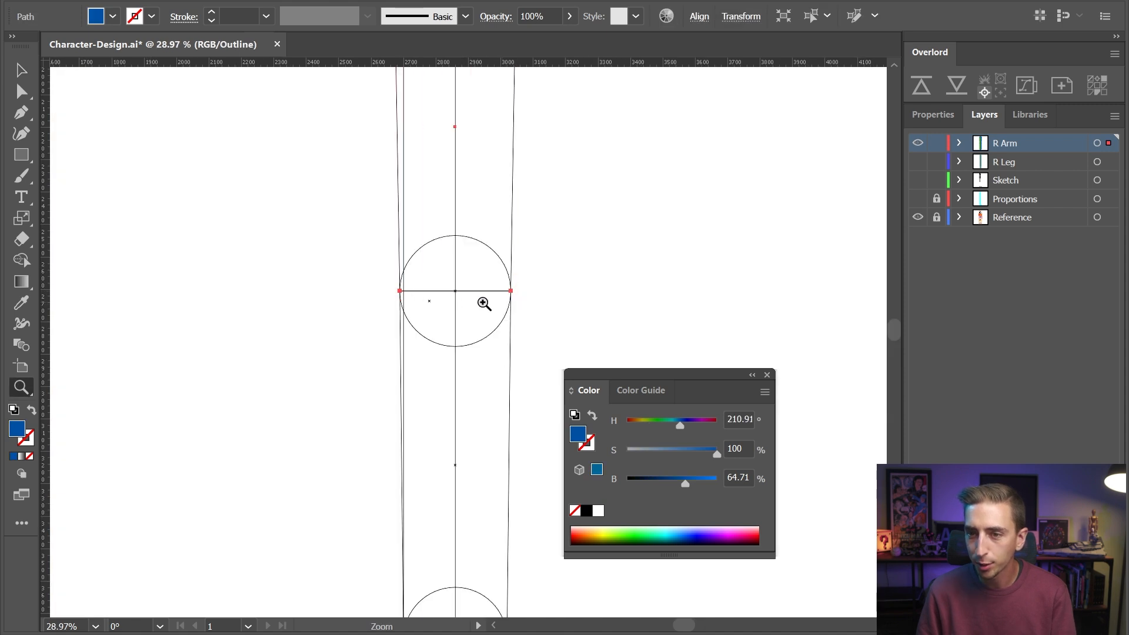
{"action": "key", "text": "ctrl+y"}
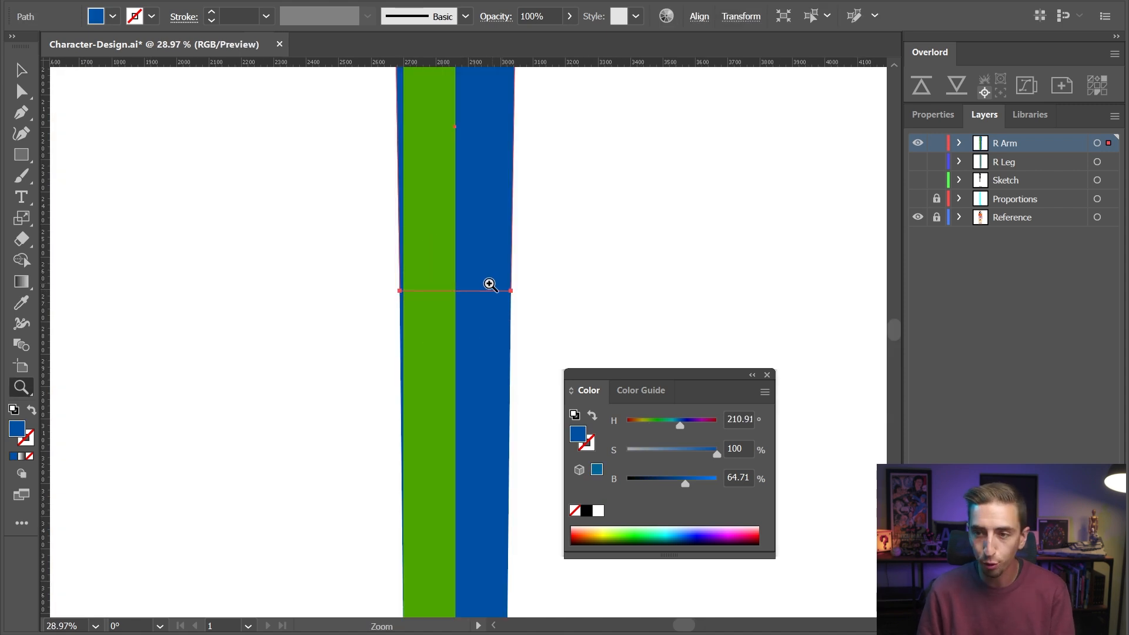
Delete the green rectangle covering the left half of the arm
{"action": "left_click_drag", "start_coordinate": [491, 282], "coordinate": [341, 268]}
{"action": "left_click_drag", "start_coordinate": [540, 242], "coordinate": [574, 242]}
{"action": "key", "text": "v"}
{"action": "left_click_drag", "start_coordinate": [450, 192], "coordinate": [371, 197]}
{"action": "key", "text": "Delete"}
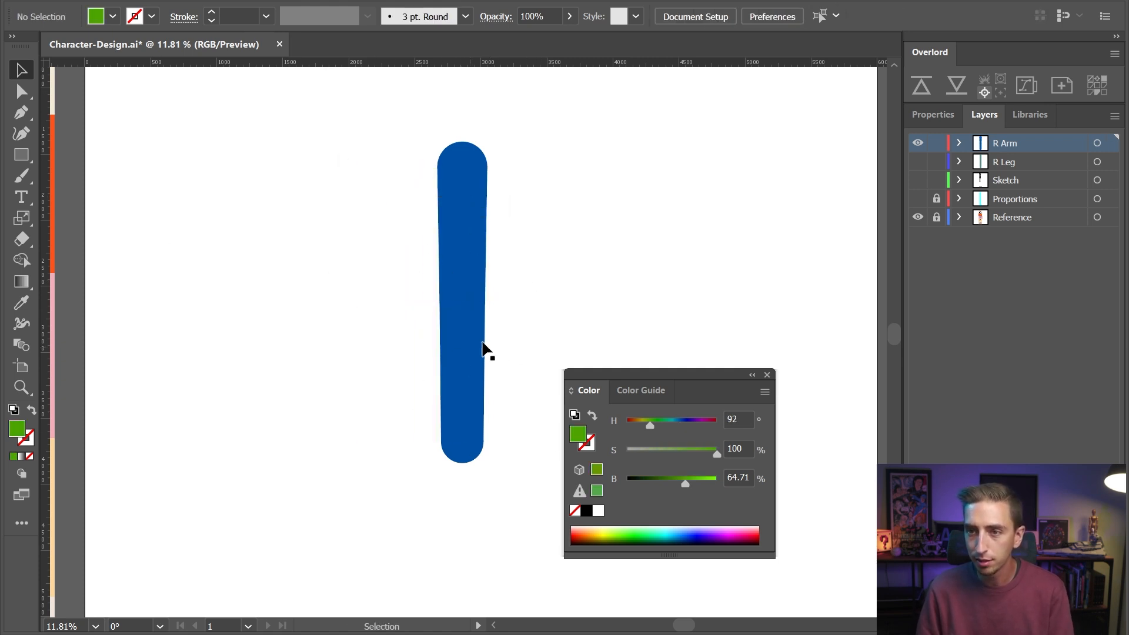
Show the R Leg layer to see the blue arm together with the leg
{"action": "left_click_drag", "start_coordinate": [779, 286], "coordinate": [745, 277]}
{"action": "left_click", "coordinate": [918, 162]}
{"action": "left_click_drag", "start_coordinate": [488, 345], "coordinate": [357, 276]}
{"action": "key", "text": "z"}
{"action": "left_click_drag", "start_coordinate": [357, 276], "coordinate": [462, 312]}
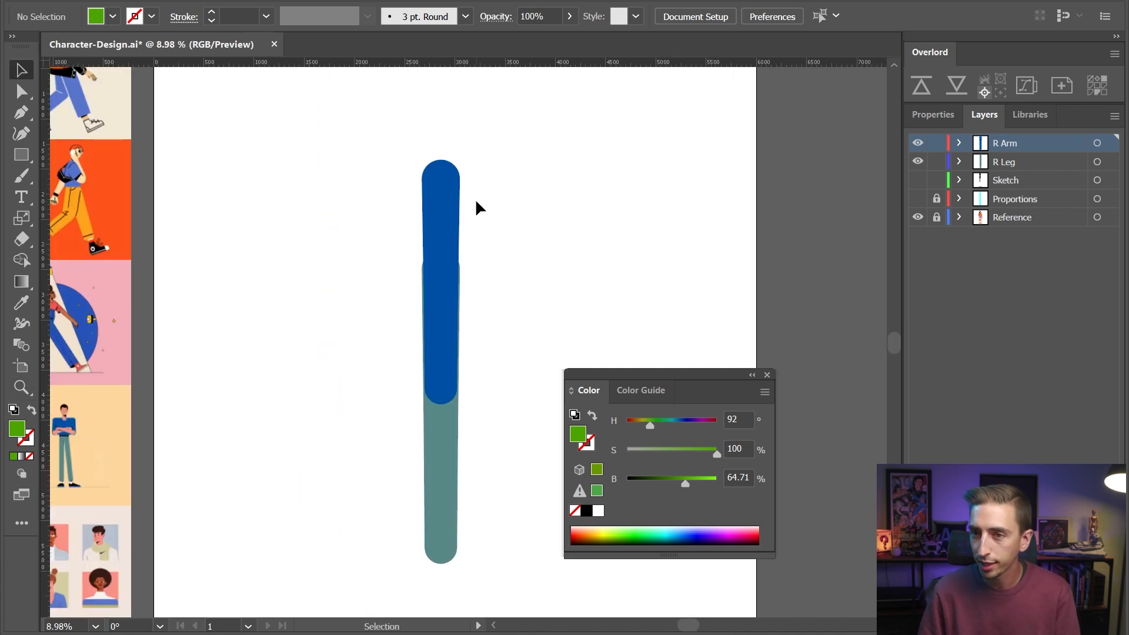
{"action": "left_click_drag", "start_coordinate": [336, 323], "coordinate": [361, 370]}
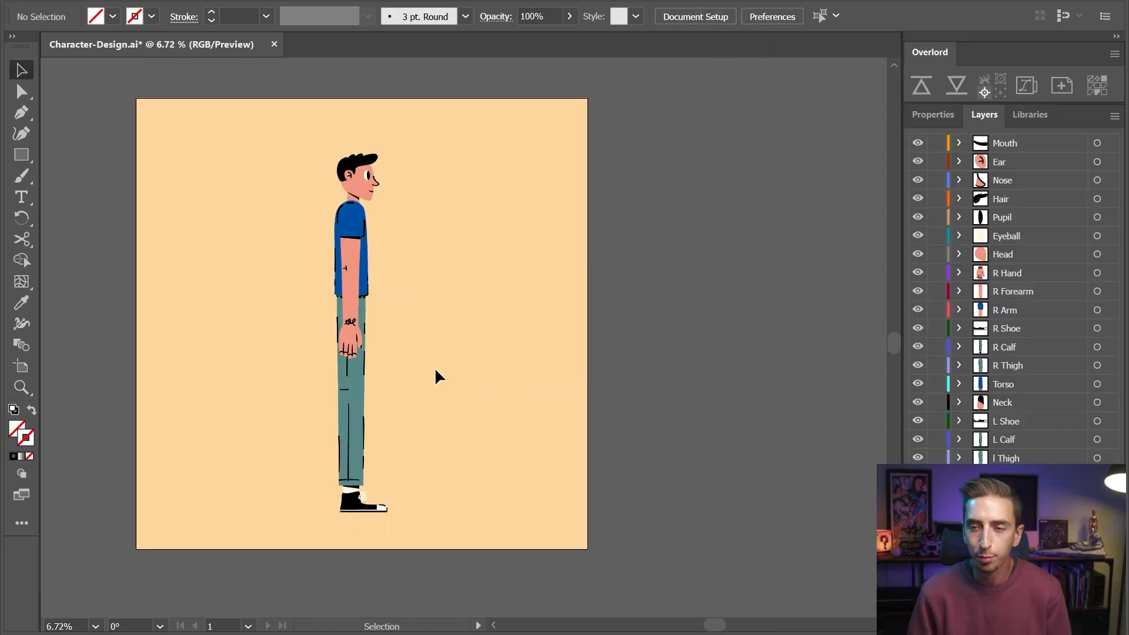
Show the guides and move the cyan proportion shapes out to the right of the finished character
{"action": "key", "text": "z"}
{"action": "left_click_drag", "start_coordinate": [387, 306], "coordinate": [393, 302]}
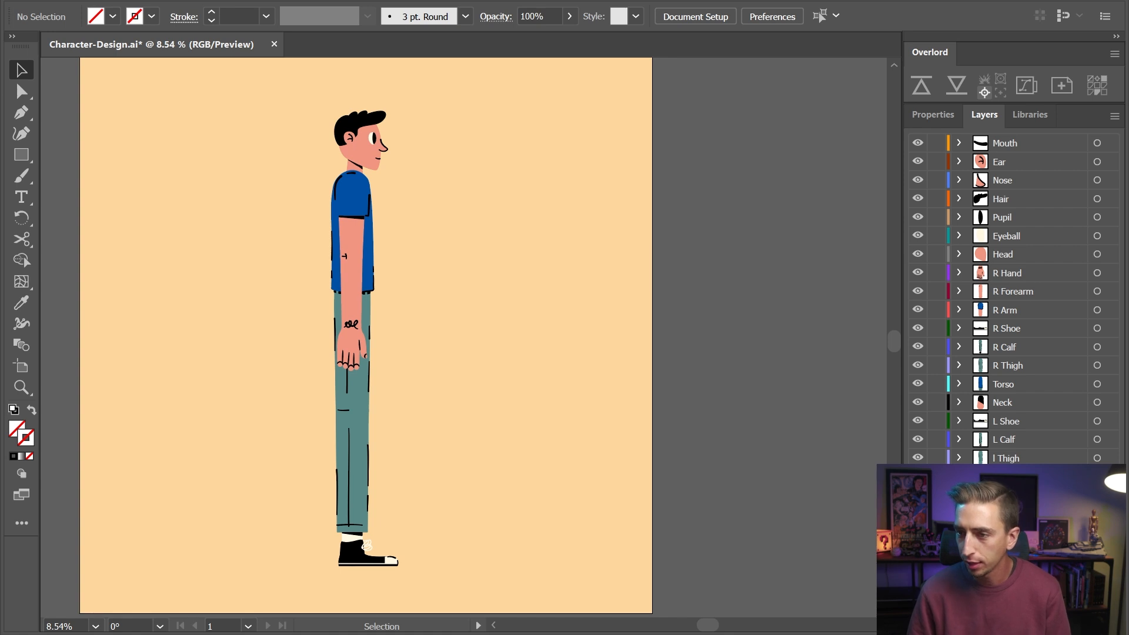
{"action": "key", "text": "ctrl+;"}
{"action": "key", "text": "ctrl+a"}
{"action": "left_click_drag", "start_coordinate": [379, 529], "coordinate": [511, 530]}
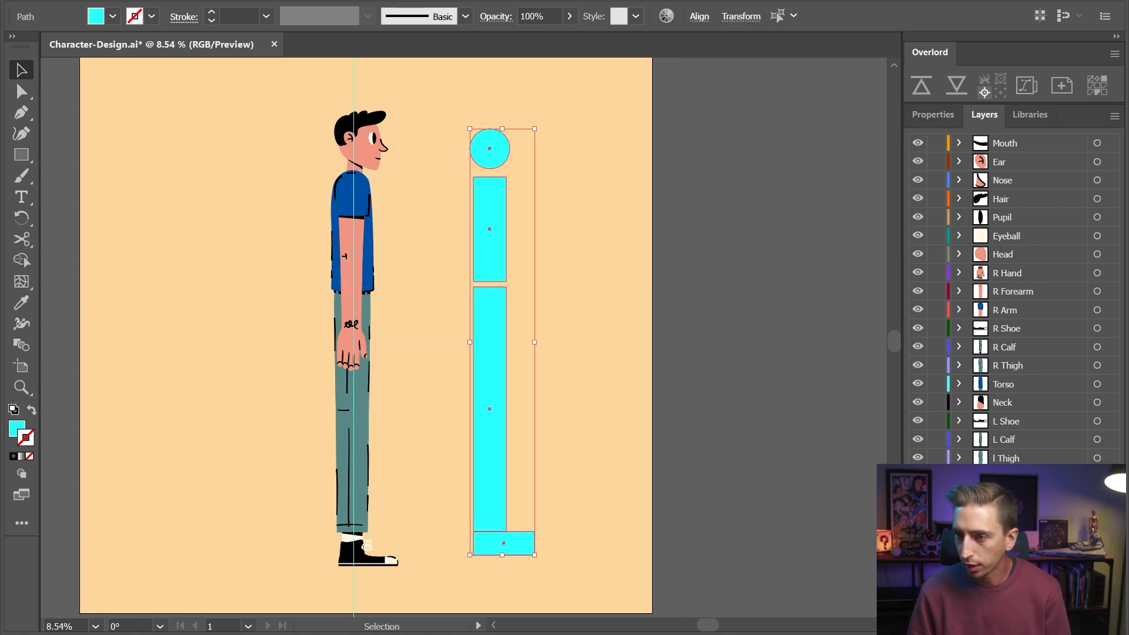
Show the sketch silhouette, place it just right of the character, and move the cyan proportion shapes beyond it
{"action": "left_click", "coordinate": [918, 550]}
{"action": "left_click", "coordinate": [1097, 551]}
{"action": "left_click_drag", "start_coordinate": [398, 543], "coordinate": [453, 534]}
{"action": "left_click", "coordinate": [535, 538]}
{"action": "left_click_drag", "start_coordinate": [535, 538], "coordinate": [555, 476]}
Fill the cyan proportion shapes with black, 000000
{"action": "double_click", "coordinate": [16, 431]}
{"action": "left_click_drag", "start_coordinate": [448, 386], "coordinate": [451, 416]}
{"action": "left_click_drag", "start_coordinate": [366, 389], "coordinate": [174, 486]}
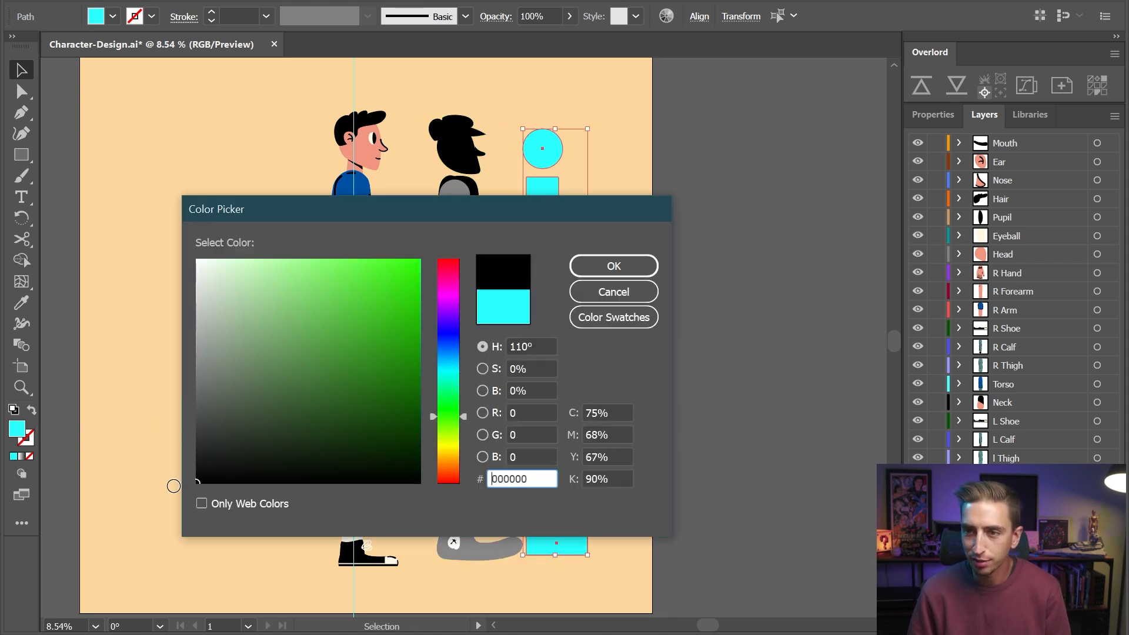
{"action": "left_click", "coordinate": [613, 265]}
{"action": "left_click", "coordinate": [651, 269]}
Move the black proportion shapes slightly farther right to separate them from the sketch silhouette
{"action": "left_click_drag", "start_coordinate": [645, 123], "coordinate": [591, 485]}
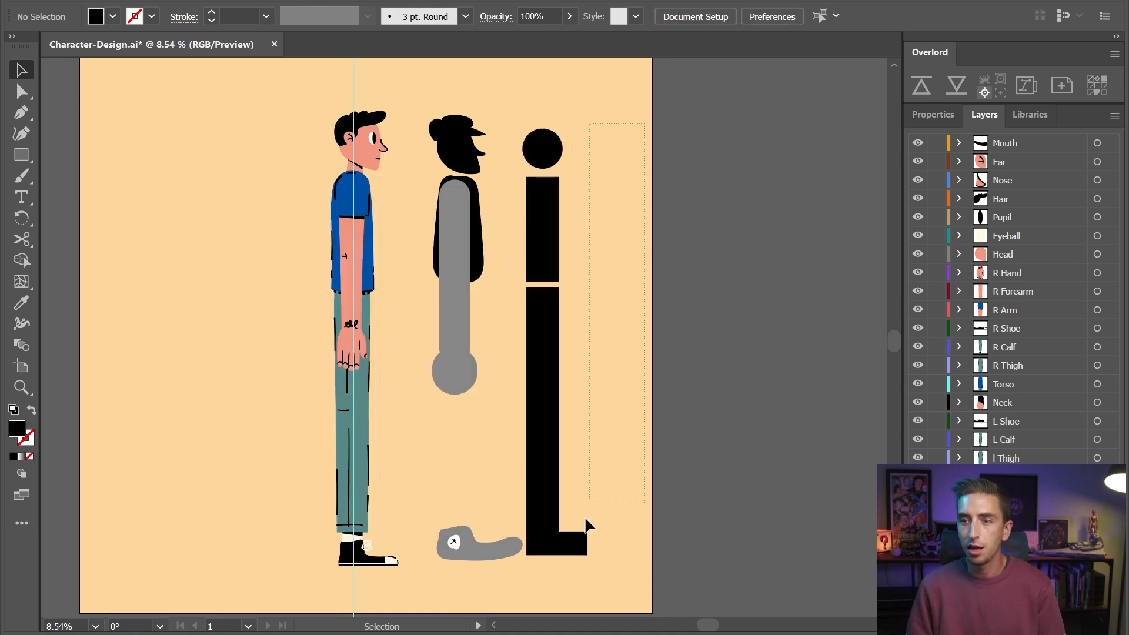
{"action": "left_click_drag", "start_coordinate": [548, 557], "coordinate": [559, 493]}
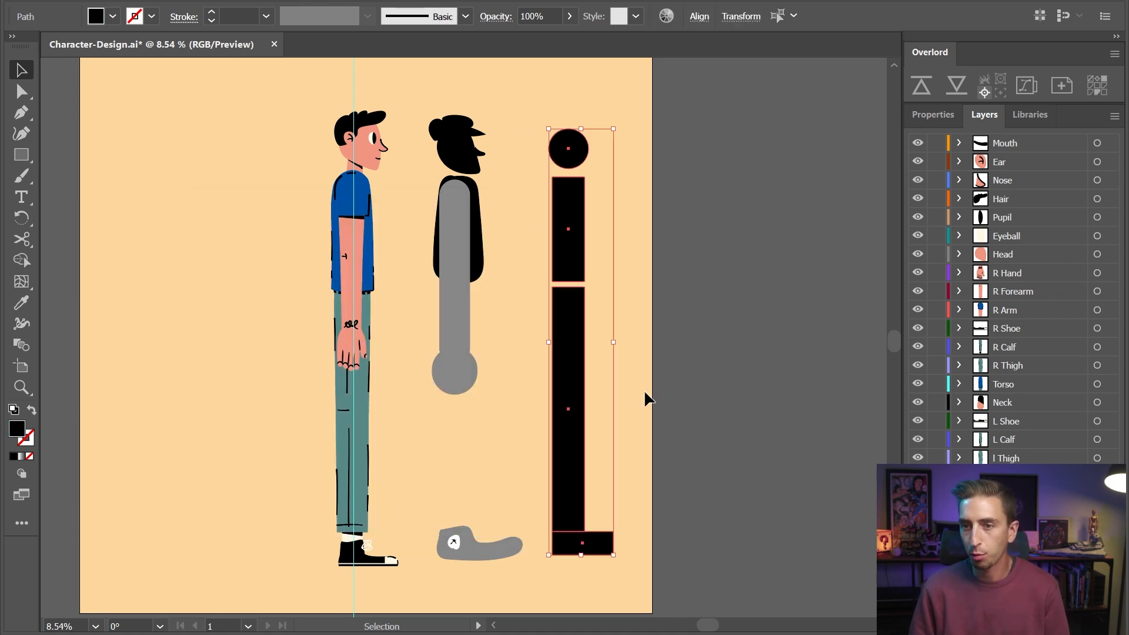
{"action": "left_click", "coordinate": [645, 393]}
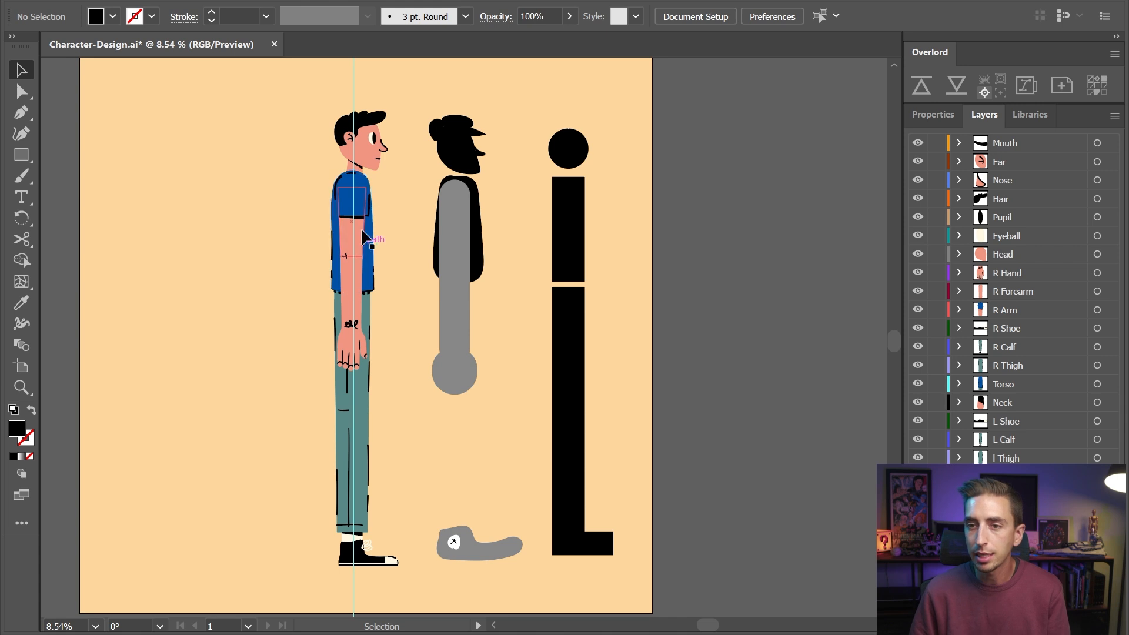
Examine the finished character's arm, hand and head closely beside the sketch silhouette
{"action": "key", "text": "z"}
{"action": "left_click_drag", "start_coordinate": [361, 260], "coordinate": [432, 191]}
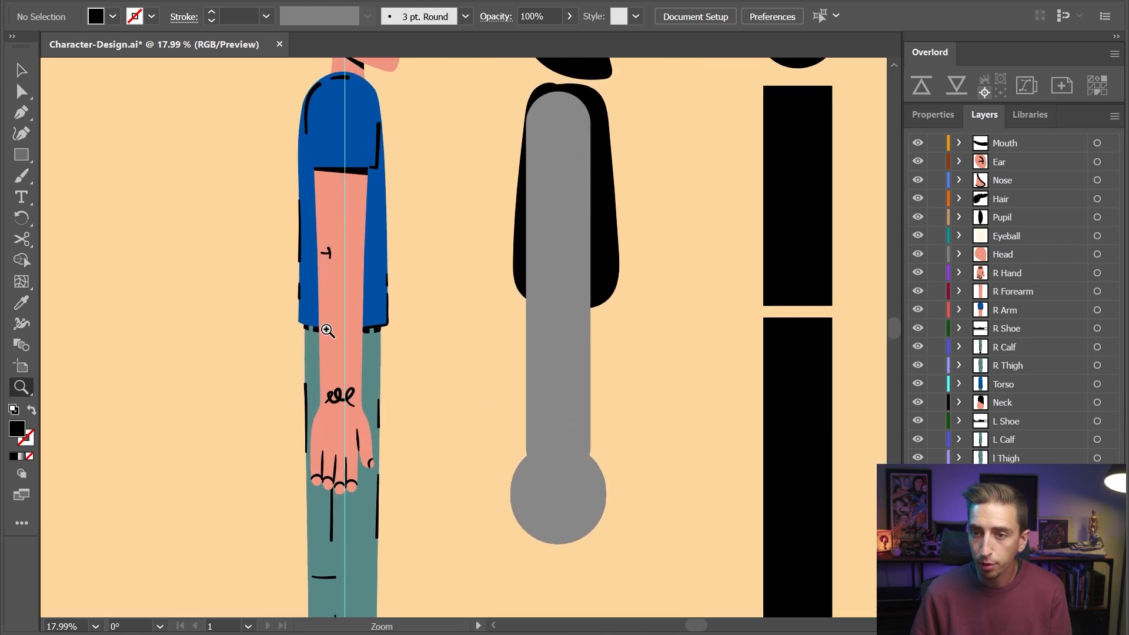
{"action": "left_click_drag", "start_coordinate": [370, 569], "coordinate": [346, 260]}
{"action": "left_click", "coordinate": [380, 264], "text": "alt"}
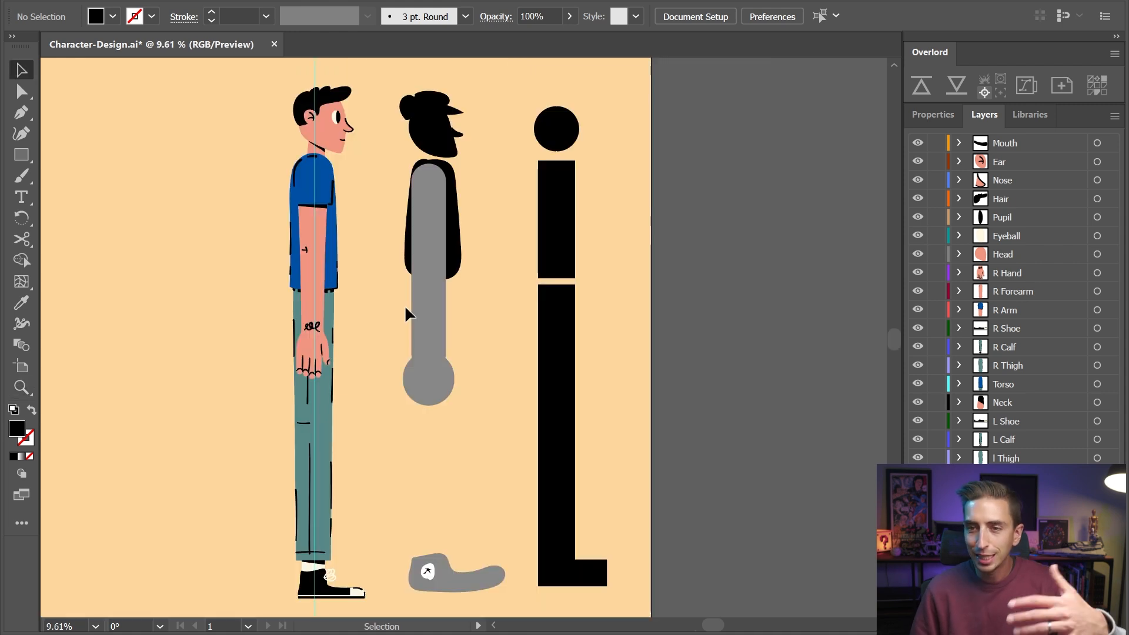
{"action": "key", "text": "z"}
{"action": "left_click_drag", "start_coordinate": [319, 104], "coordinate": [456, 240]}
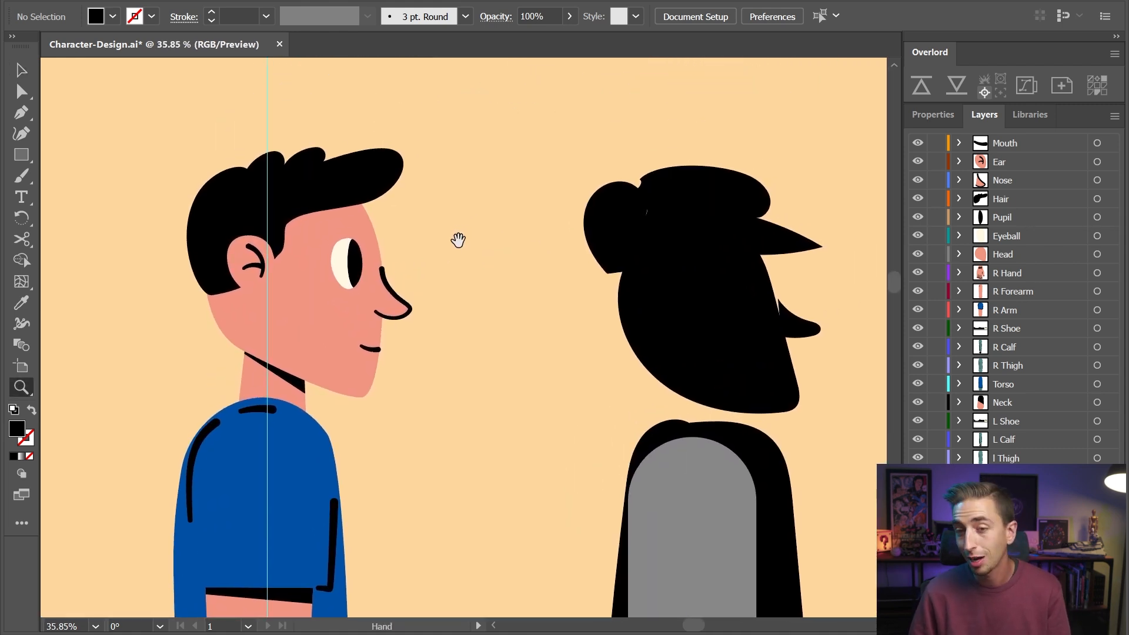
{"action": "key", "text": "v"}
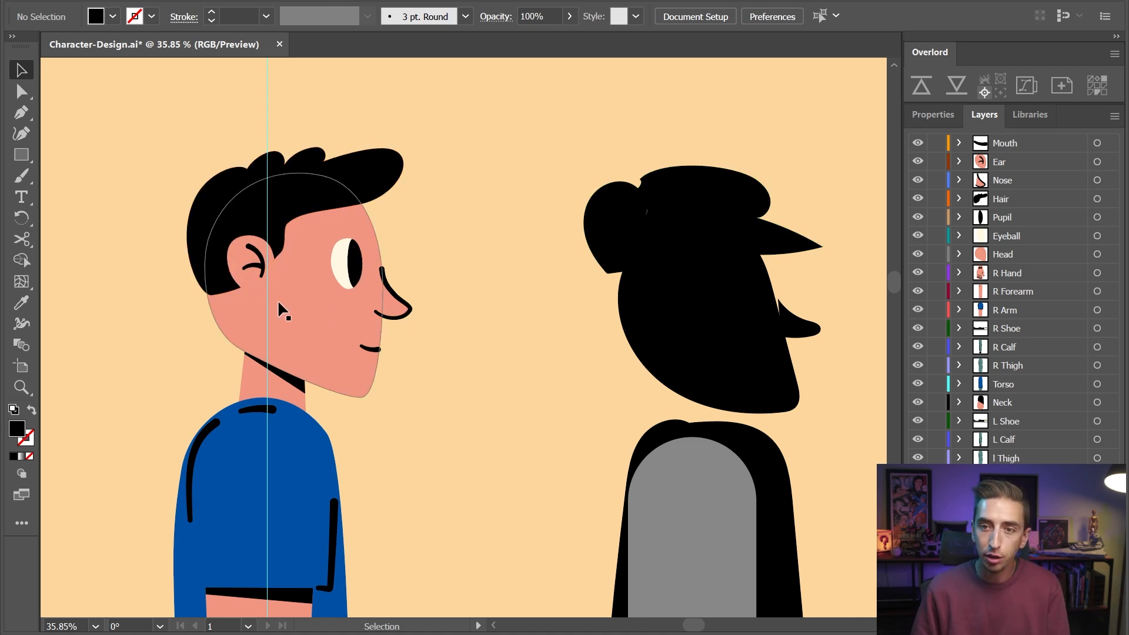
{"action": "left_click_drag", "start_coordinate": [308, 372], "coordinate": [373, 294]}
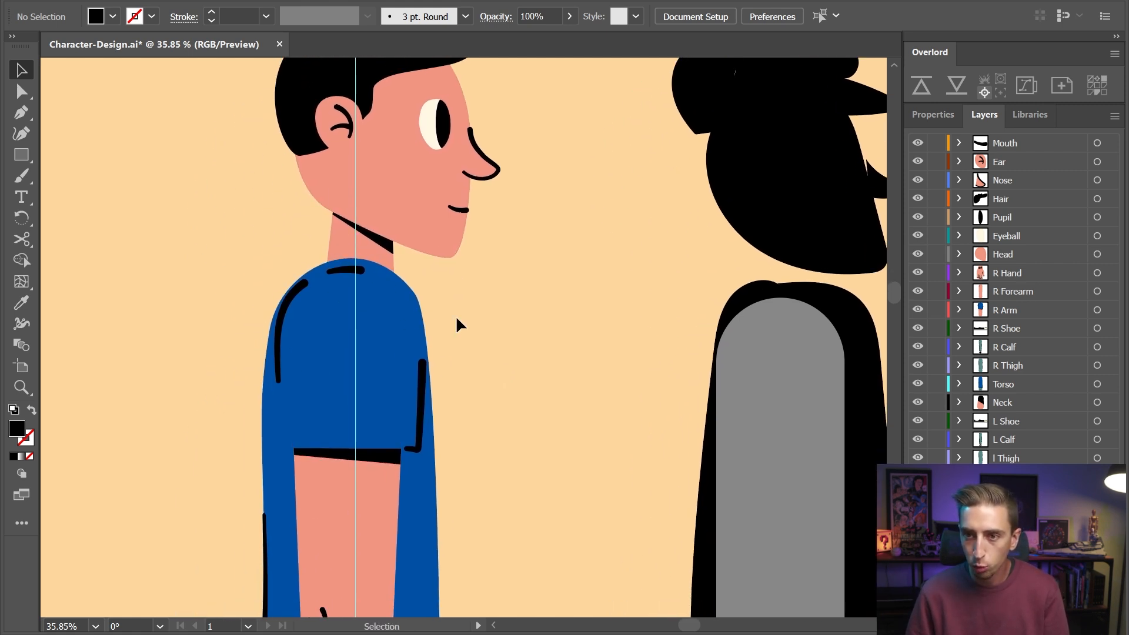
Examine the line details on the finished character's shirt, arm, trousers and shoe, then the full figure
{"action": "scroll", "coordinate": [462, 294], "scroll_direction": "down", "scroll_amount": 5}
{"action": "left_click_drag", "start_coordinate": [450, 491], "coordinate": [393, 108]}
{"action": "left_click_drag", "start_coordinate": [433, 378], "coordinate": [492, 245]}
{"action": "left_click_drag", "start_coordinate": [440, 157], "coordinate": [423, 156]}
{"action": "left_click_drag", "start_coordinate": [440, 198], "coordinate": [405, 233]}
{"action": "left_click_drag", "start_coordinate": [407, 259], "coordinate": [400, 259]}
{"action": "left_click_drag", "start_coordinate": [429, 348], "coordinate": [385, 312]}
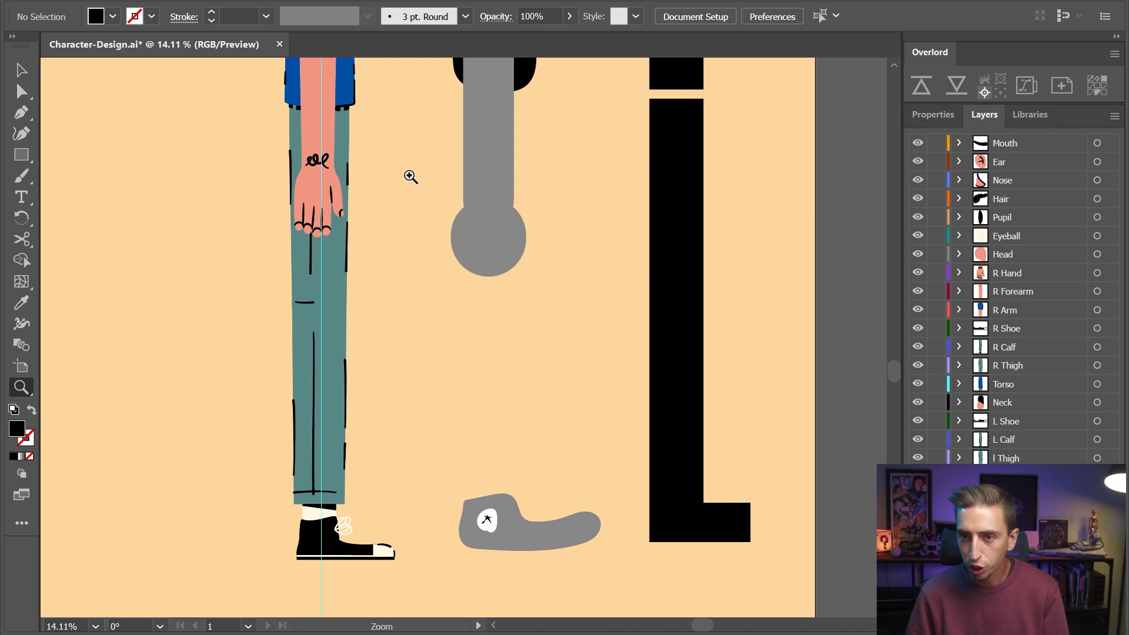
{"action": "scroll", "coordinate": [418, 194], "scroll_direction": "down", "scroll_amount": 1}
{"action": "left_click_drag", "start_coordinate": [396, 138], "coordinate": [424, 318]}
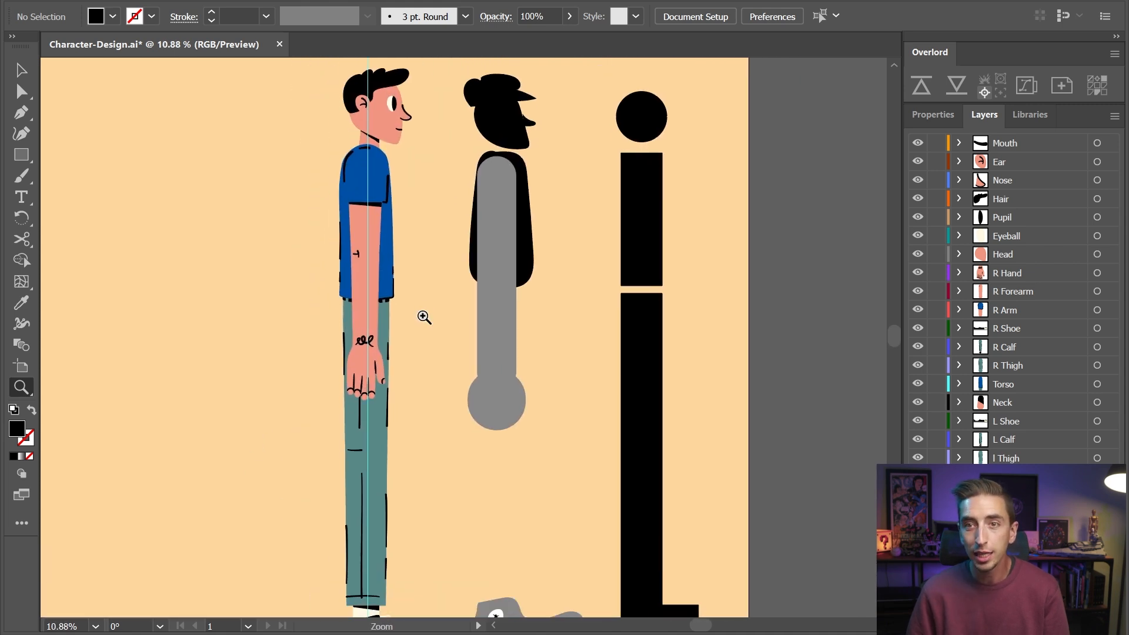
{"action": "scroll", "coordinate": [424, 317], "scroll_direction": "down", "scroll_amount": 1}
{"action": "key", "text": "v"}
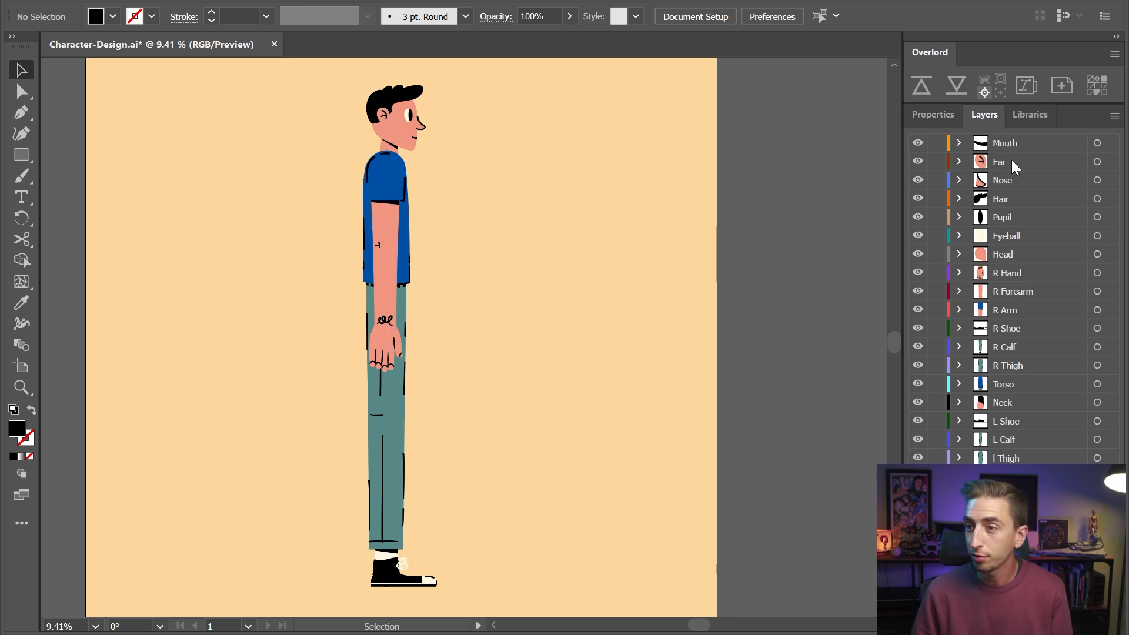
Isolate the R Hand layer, compare it with R Forearm, and leave only the R Arm layer visible
{"action": "left_click", "coordinate": [1027, 148]}
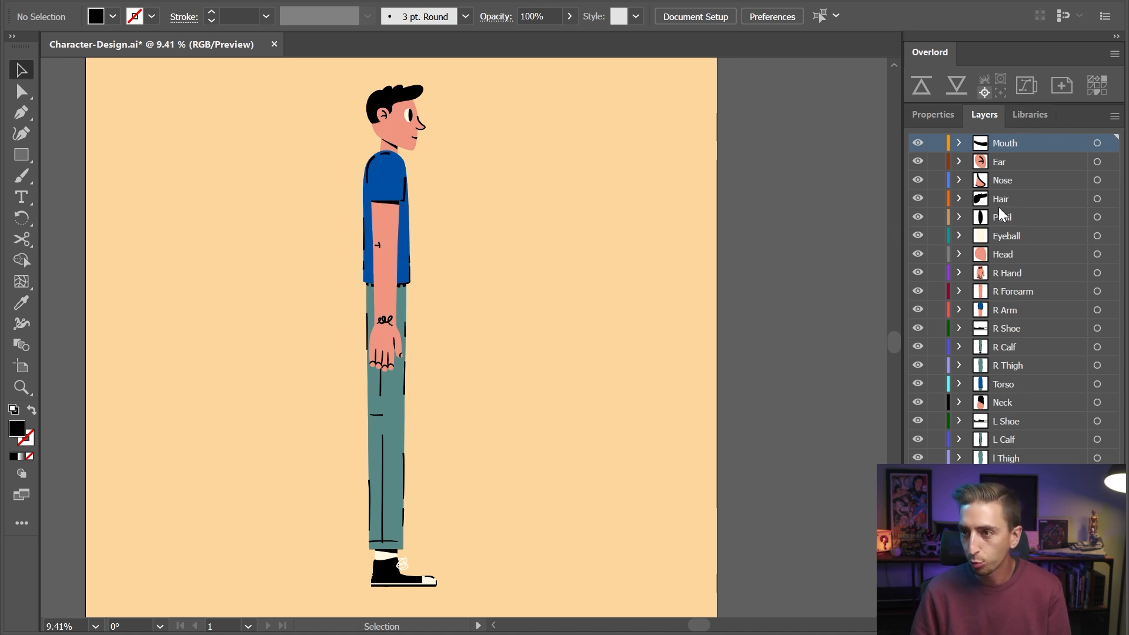
{"action": "left_click", "coordinate": [918, 273], "text": "alt"}
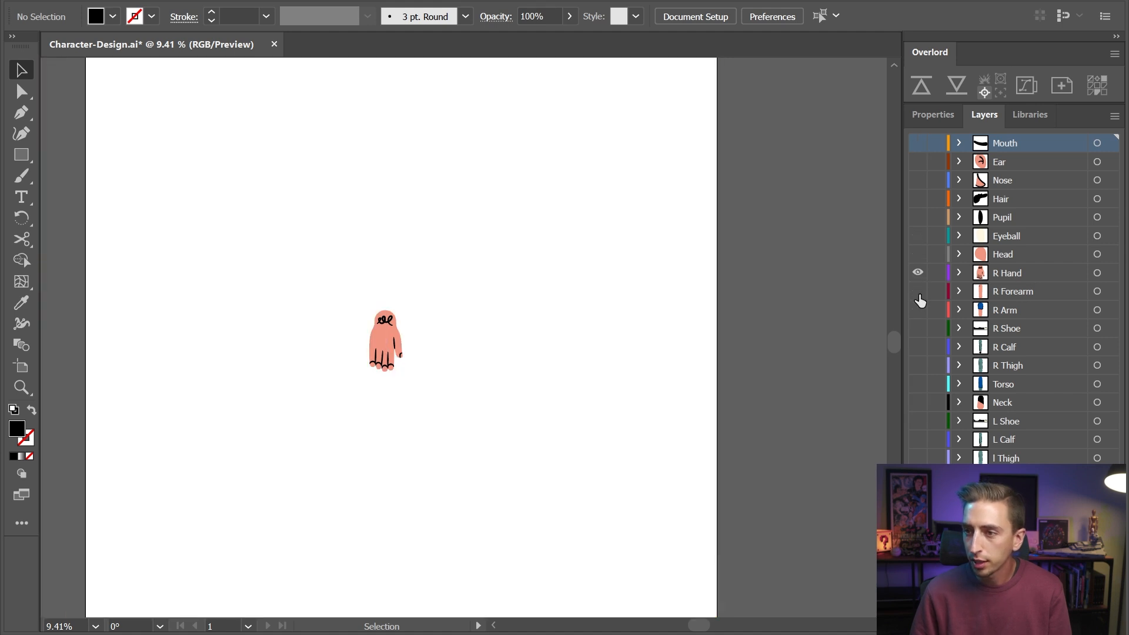
{"action": "left_click", "coordinate": [918, 294], "text": "alt"}
{"action": "left_click", "coordinate": [916, 275], "text": "alt"}
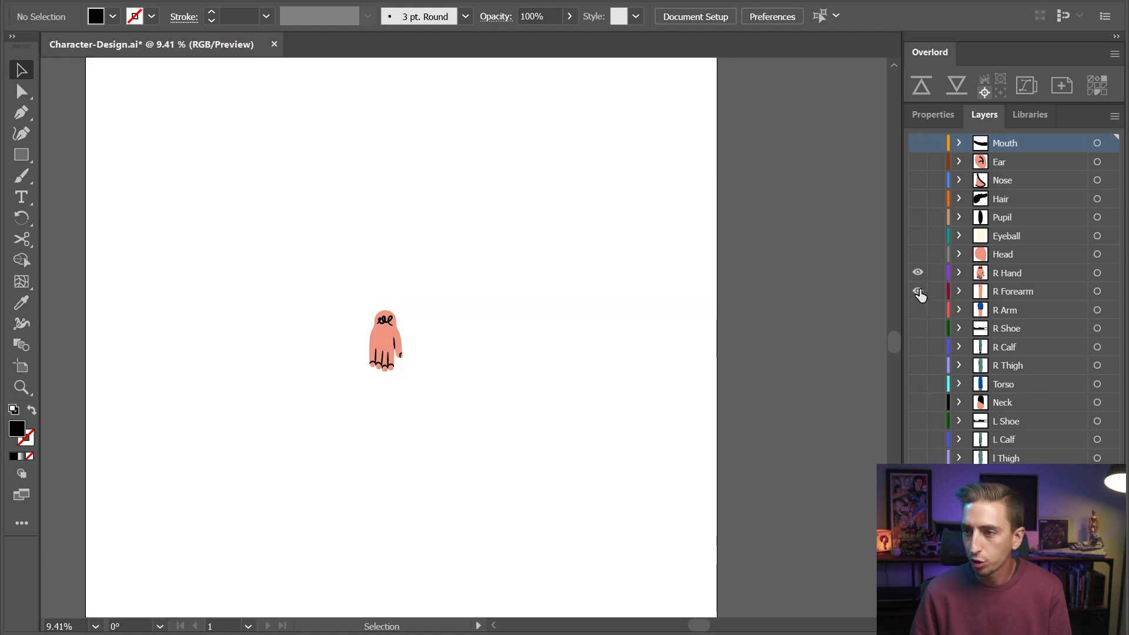
{"action": "left_click", "coordinate": [918, 292]}
{"action": "left_click", "coordinate": [918, 310]}
{"action": "left_click", "coordinate": [918, 273]}
{"action": "left_click", "coordinate": [919, 292]}
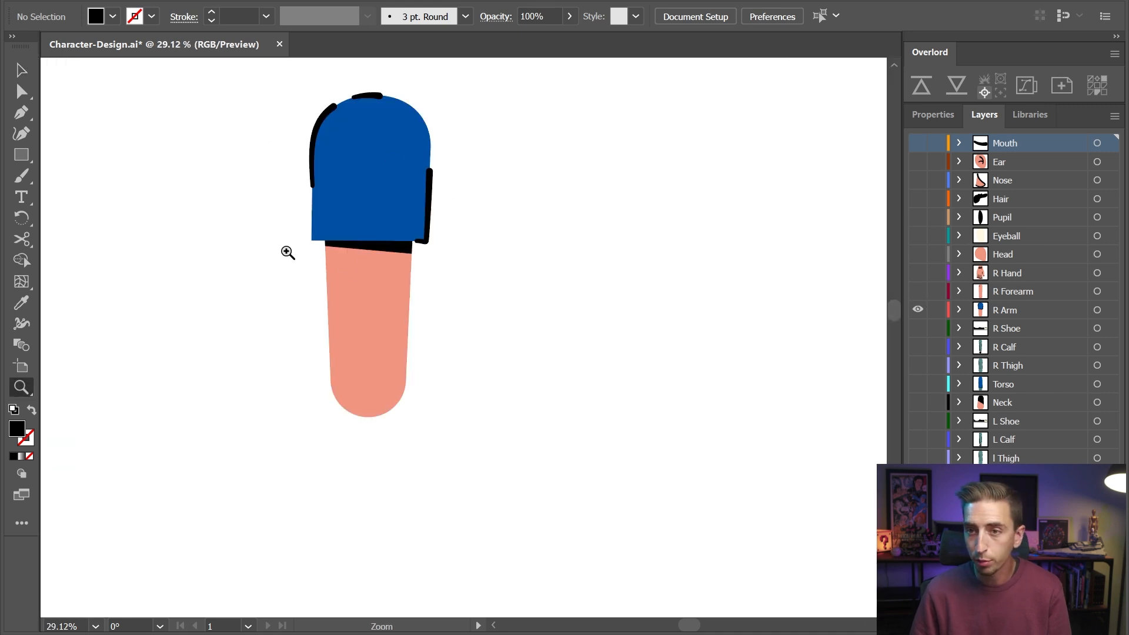
{"action": "key", "text": "v"}
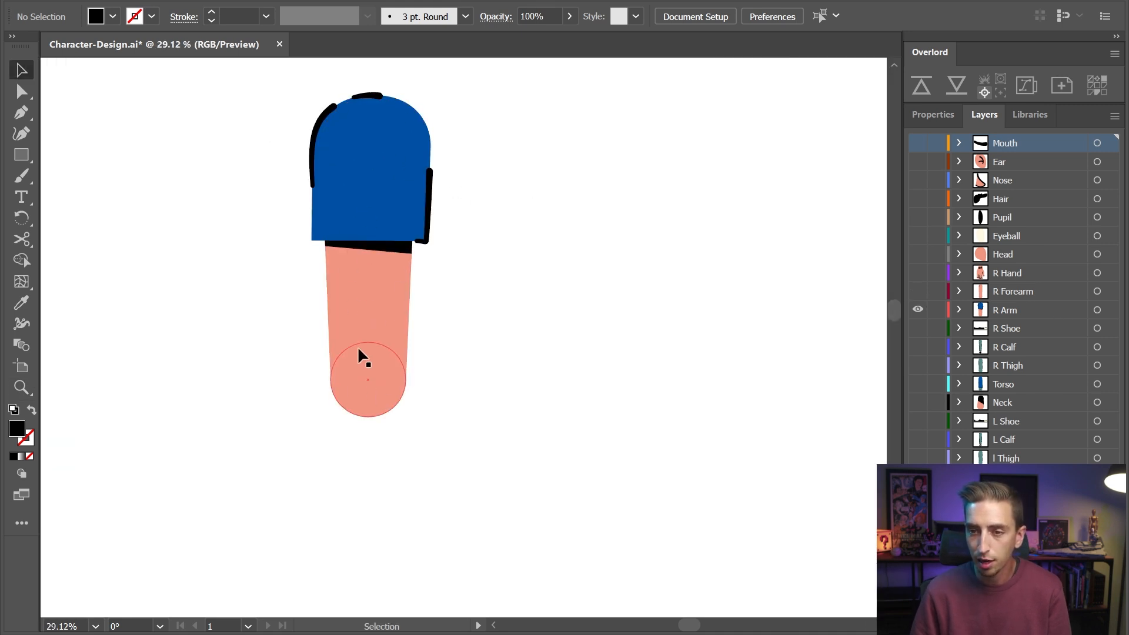
Show the R Forearm layer in place of R Arm and select the circle at its wrist end
{"action": "left_click", "coordinate": [918, 310]}
{"action": "left_click", "coordinate": [918, 291]}
{"action": "left_click", "coordinate": [391, 373]}
{"action": "left_click_drag", "start_coordinate": [486, 443], "coordinate": [525, 308]}
{"action": "left_click", "coordinate": [409, 470]}
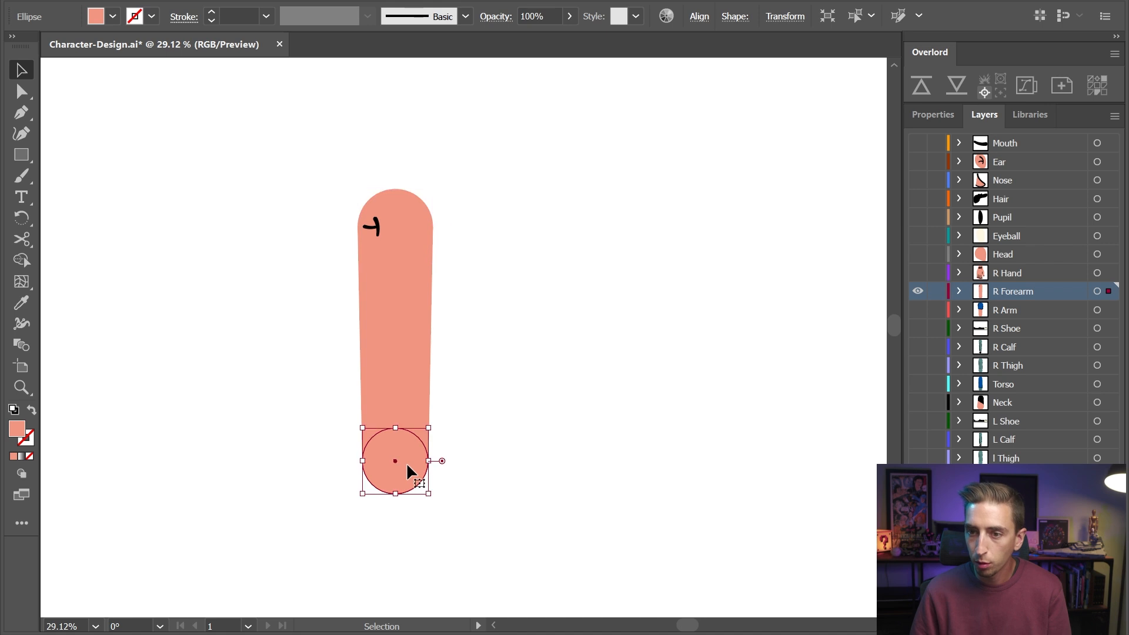
Hide the R Forearm layer and show the R Hand layer to examine its rounded wrist end
{"action": "left_click", "coordinate": [918, 291]}
{"action": "left_click", "coordinate": [918, 272]}
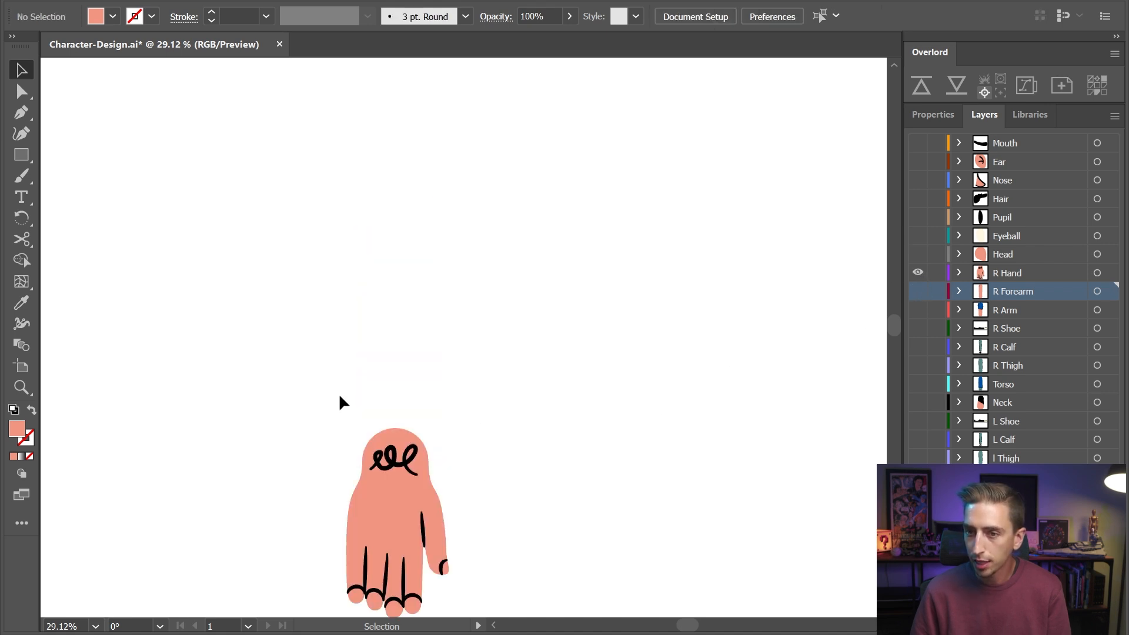
{"action": "left_click_drag", "start_coordinate": [521, 454], "coordinate": [547, 377]}
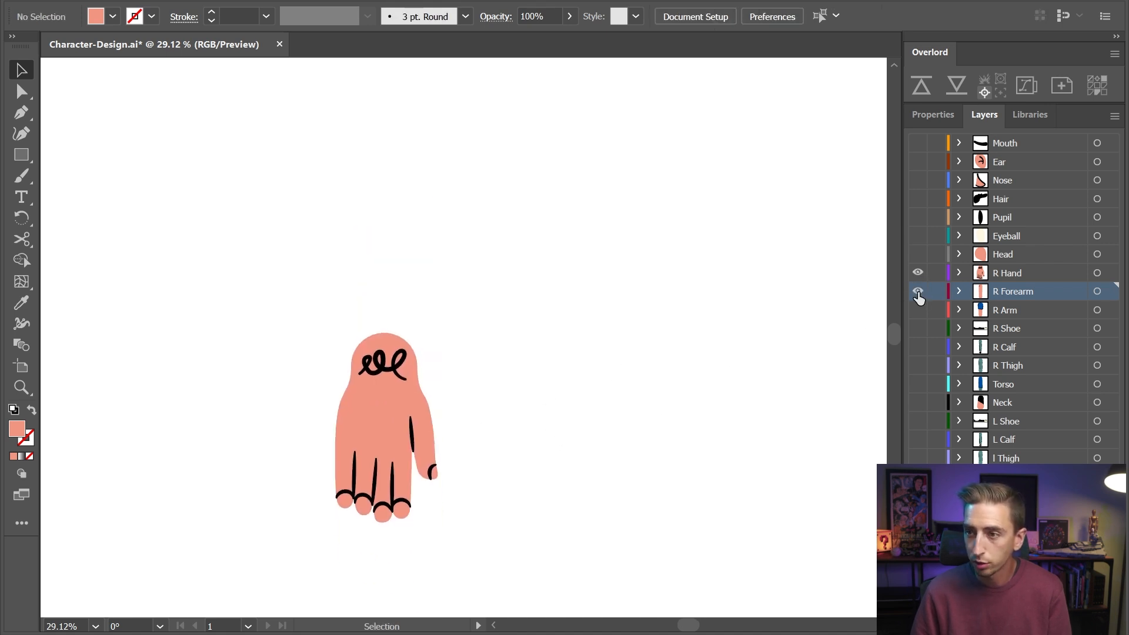
Show the R Forearm and R Arm layers together with R Hand and examine how the complete right arm fits together
{"action": "left_click", "coordinate": [918, 291]}
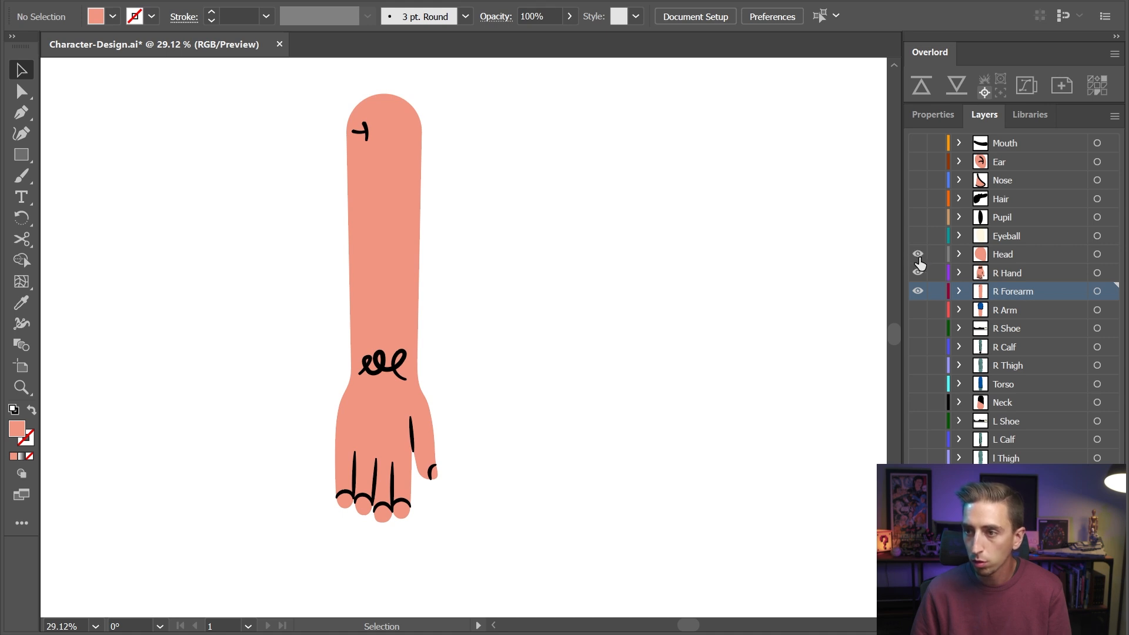
{"action": "left_click", "coordinate": [918, 254]}
{"action": "key", "text": "z"}
{"action": "left_click_drag", "start_coordinate": [469, 129], "coordinate": [391, 156]}
{"action": "left_click_drag", "start_coordinate": [479, 154], "coordinate": [493, 266]}
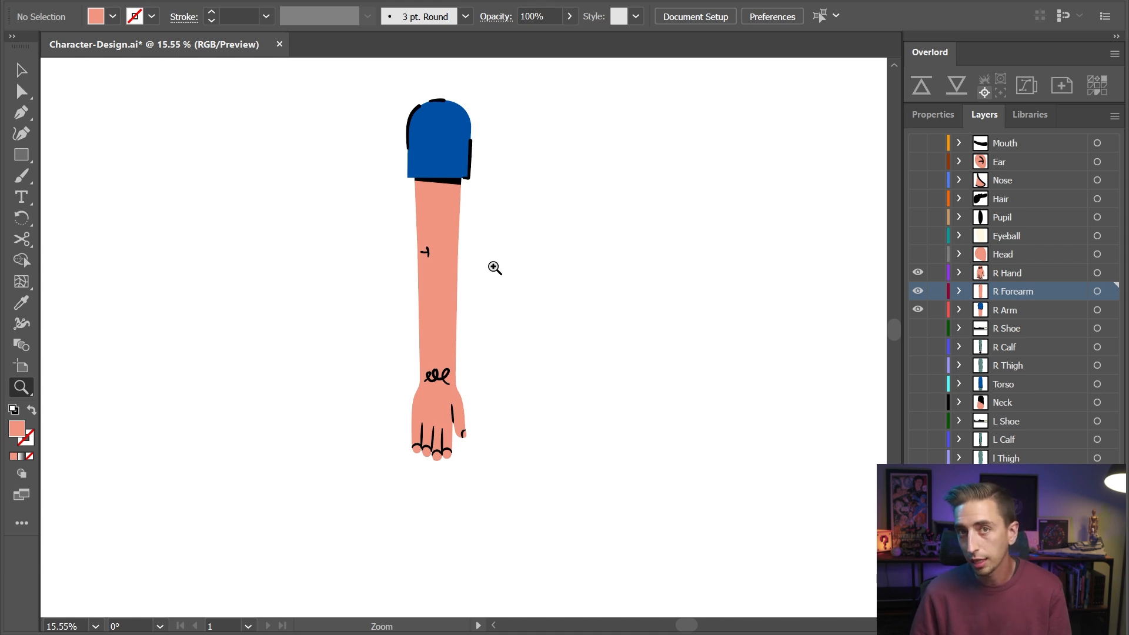
{"action": "left_click_drag", "start_coordinate": [475, 299], "coordinate": [442, 289]}
{"action": "left_click_drag", "start_coordinate": [492, 356], "coordinate": [497, 305]}
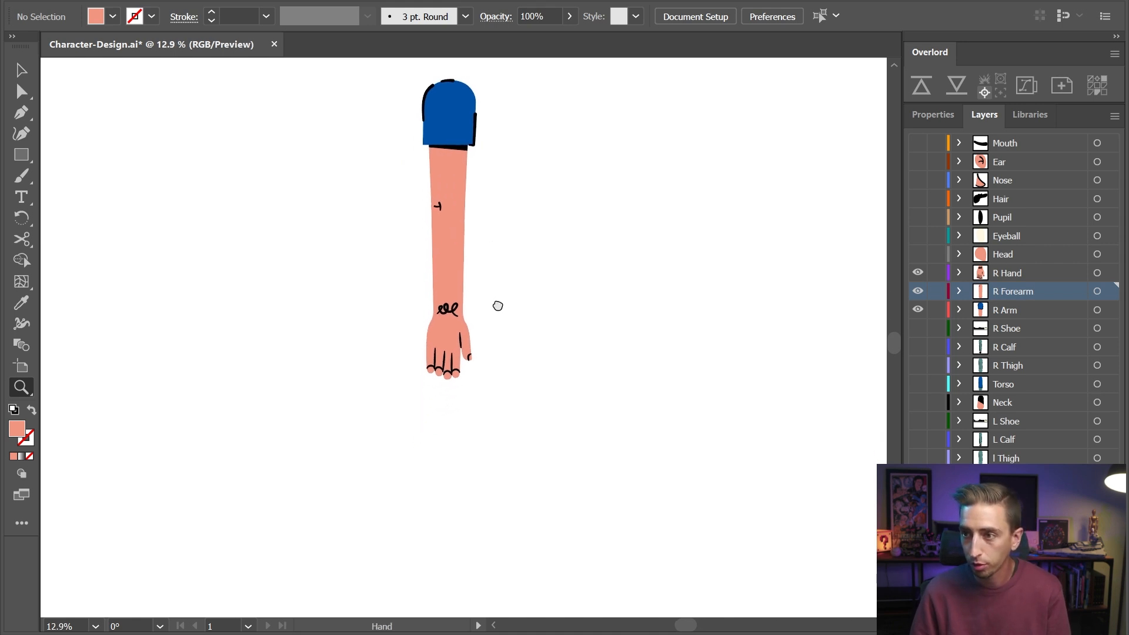
Hide the three right arm layers and view R Thigh and R Calf one at a time to examine their rounded ends
{"action": "left_click_drag", "start_coordinate": [918, 290], "coordinate": [918, 310]}
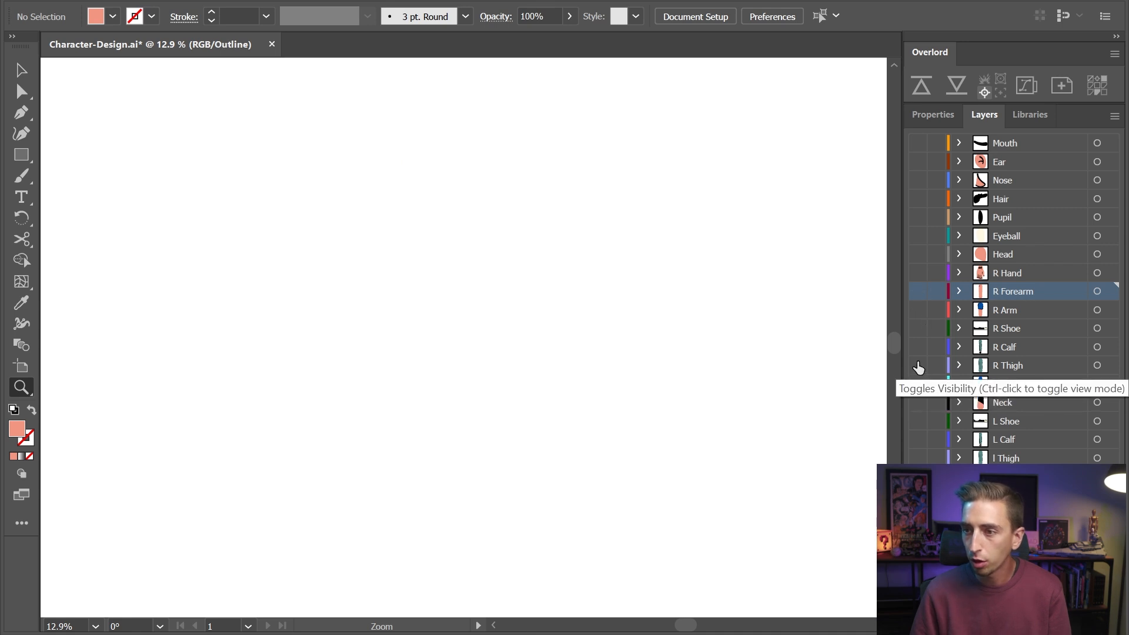
{"action": "left_click", "coordinate": [918, 365]}
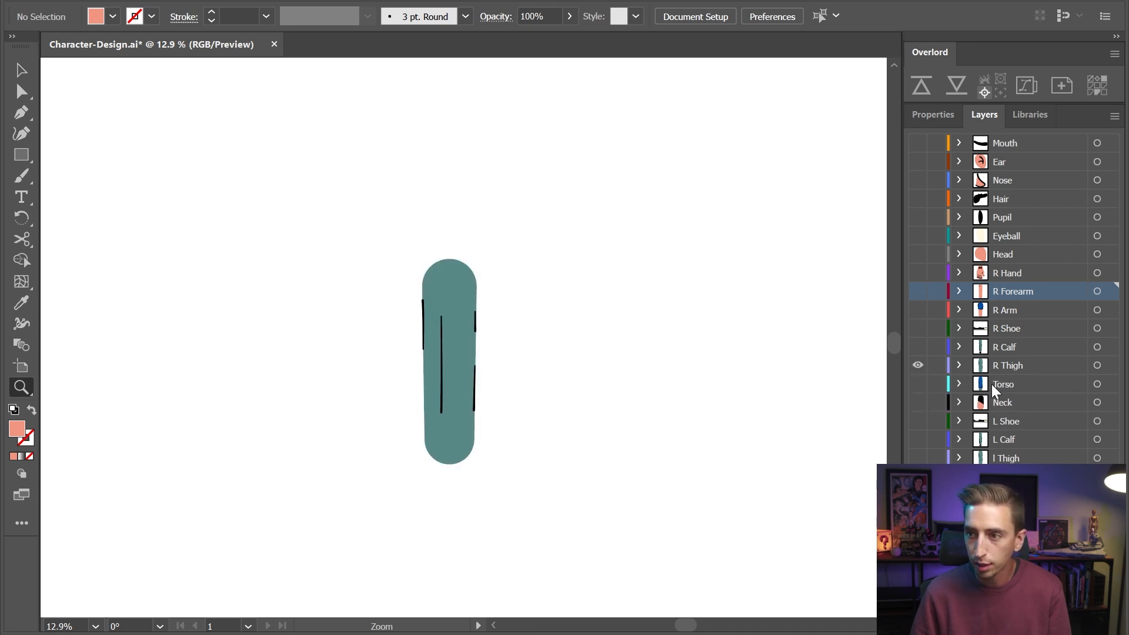
{"action": "left_click", "coordinate": [917, 348]}
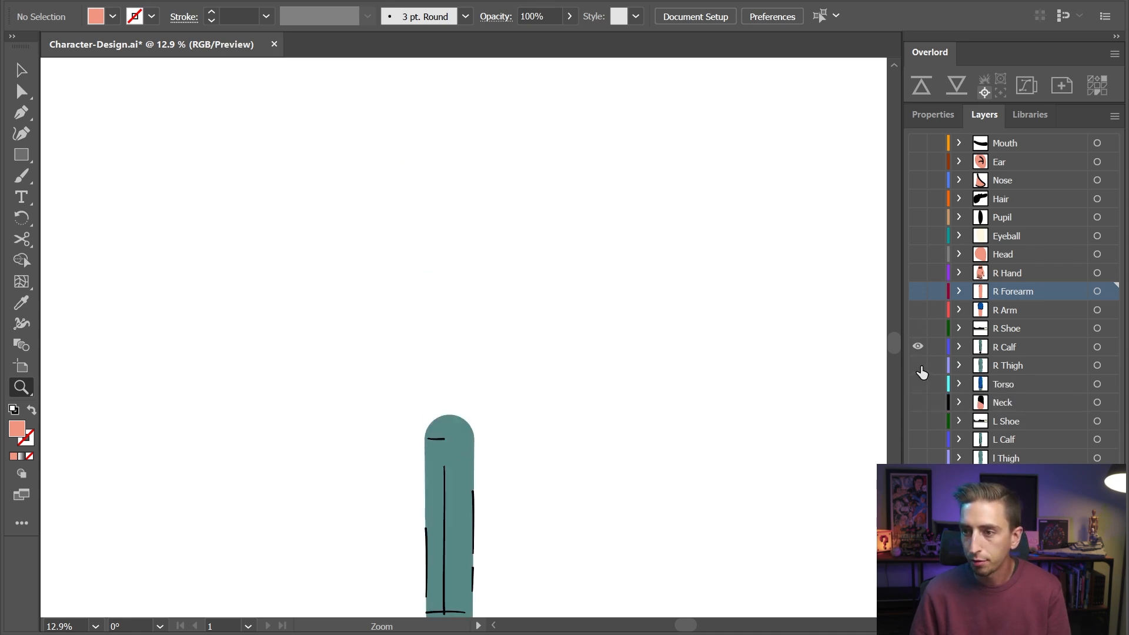
{"action": "left_click", "coordinate": [919, 366]}
{"action": "scroll", "coordinate": [597, 340], "scroll_direction": "down", "scroll_amount": 5}
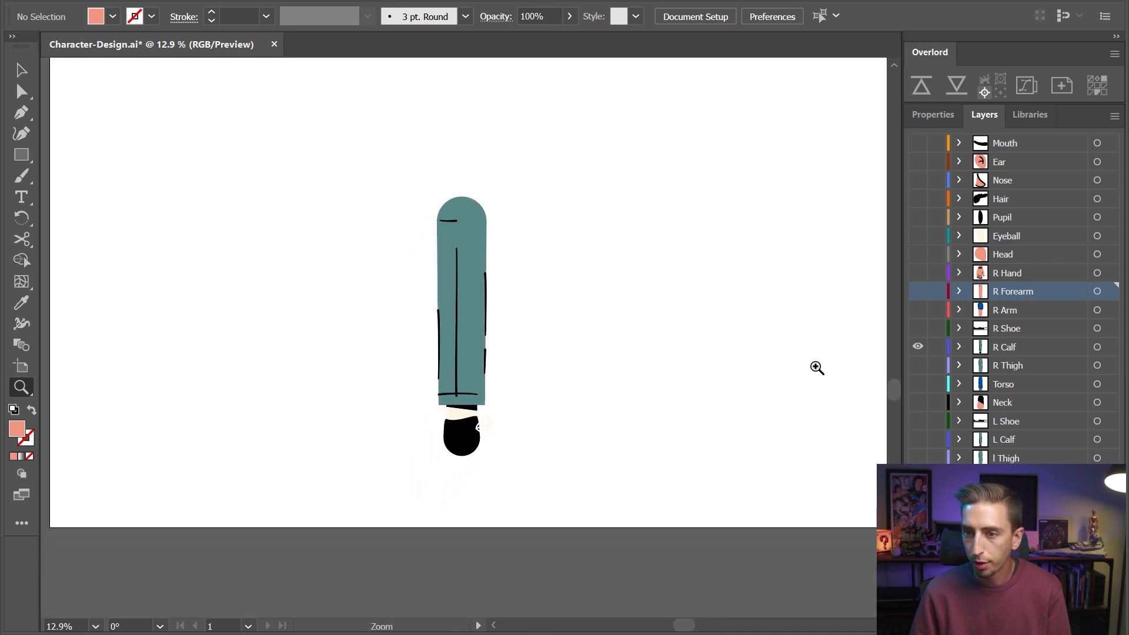
View R Shoe on its own, then bring back R Calf and R Thigh to examine the complete right leg
{"action": "left_click", "coordinate": [918, 328]}
{"action": "left_click", "coordinate": [918, 346]}
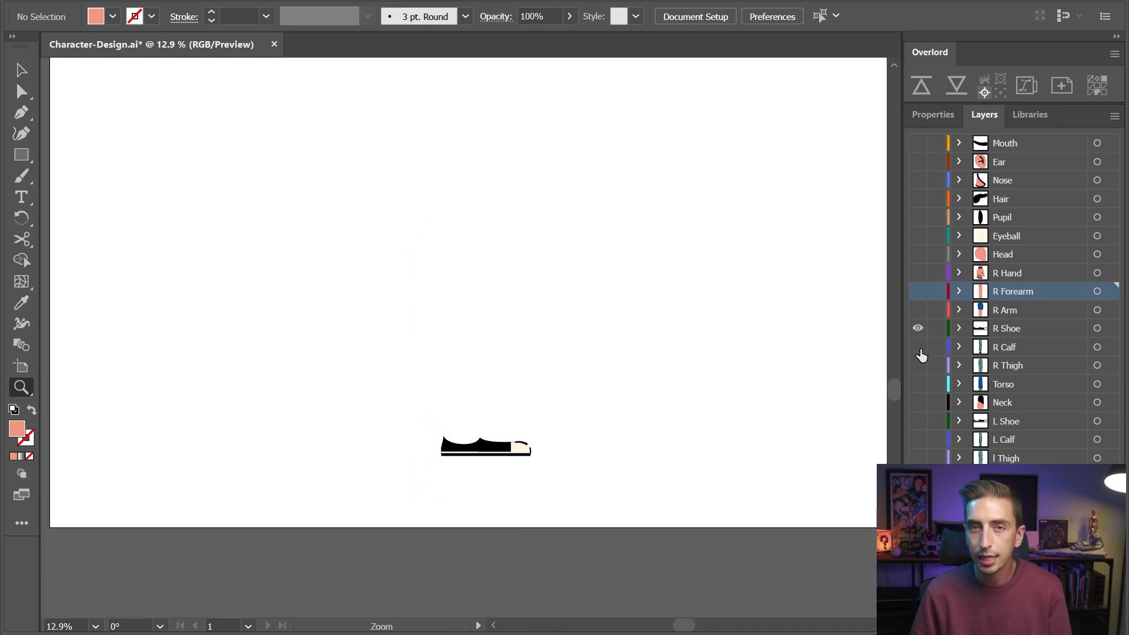
{"action": "left_click", "coordinate": [918, 347]}
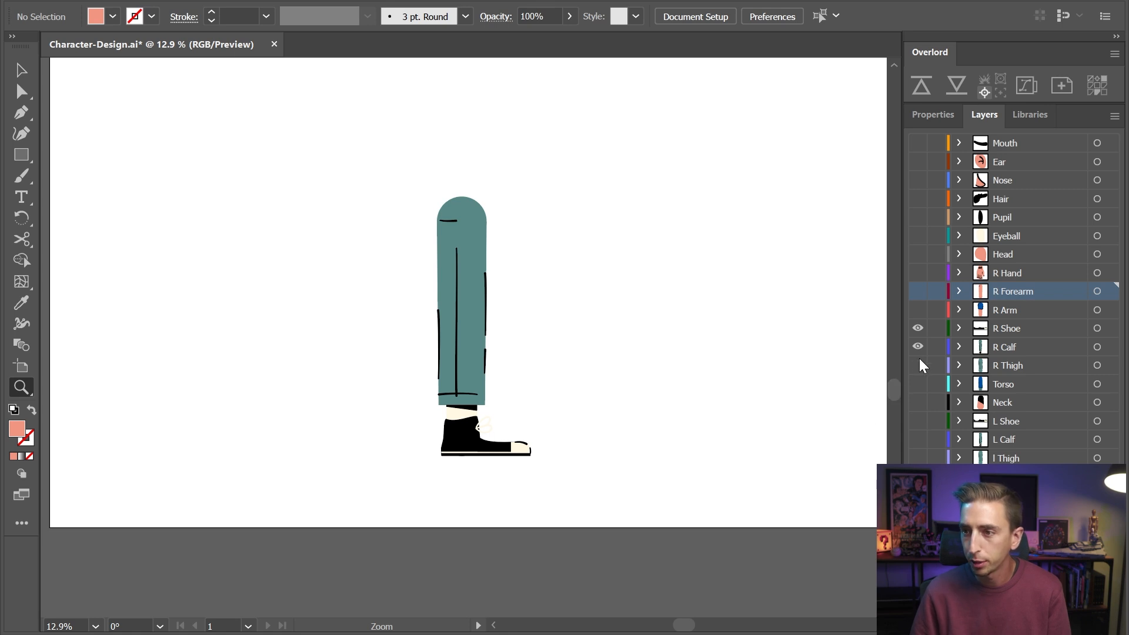
{"action": "left_click", "coordinate": [918, 365]}
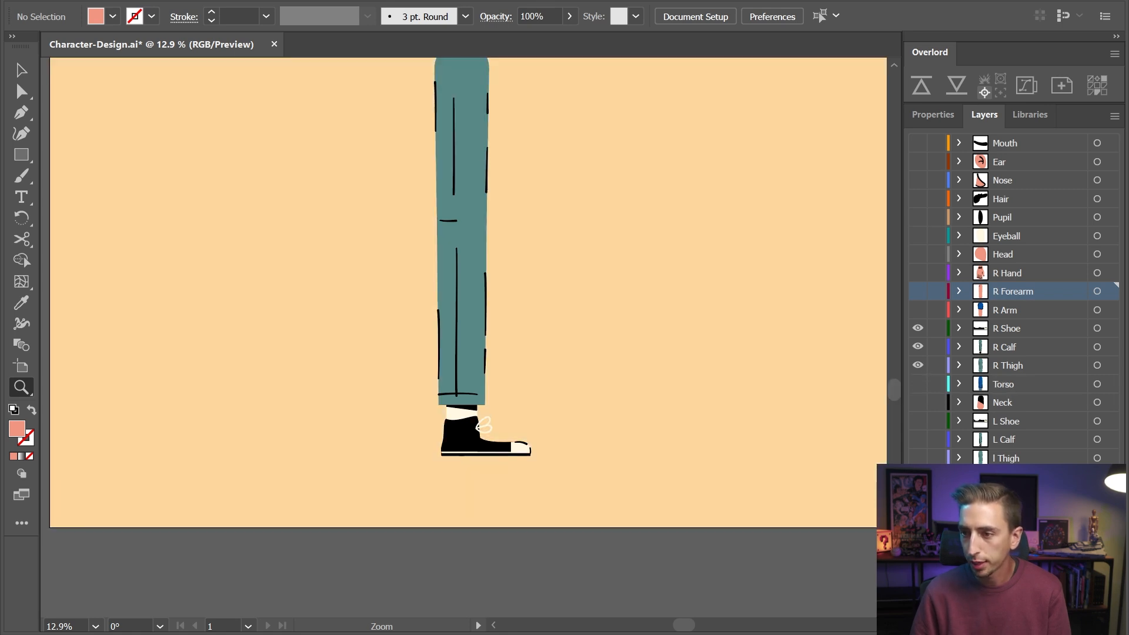
{"action": "scroll", "coordinate": [600, 257], "scroll_direction": "up", "scroll_amount": 5}
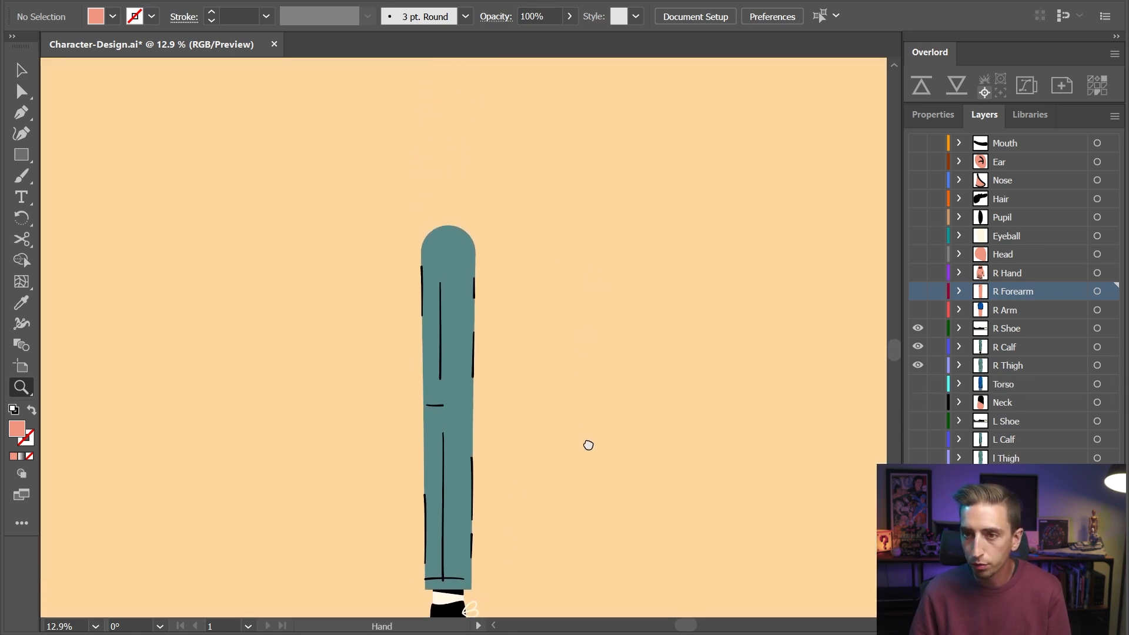
{"action": "left_click_drag", "start_coordinate": [456, 208], "coordinate": [421, 209]}
{"action": "left_click_drag", "start_coordinate": [509, 195], "coordinate": [501, 243]}
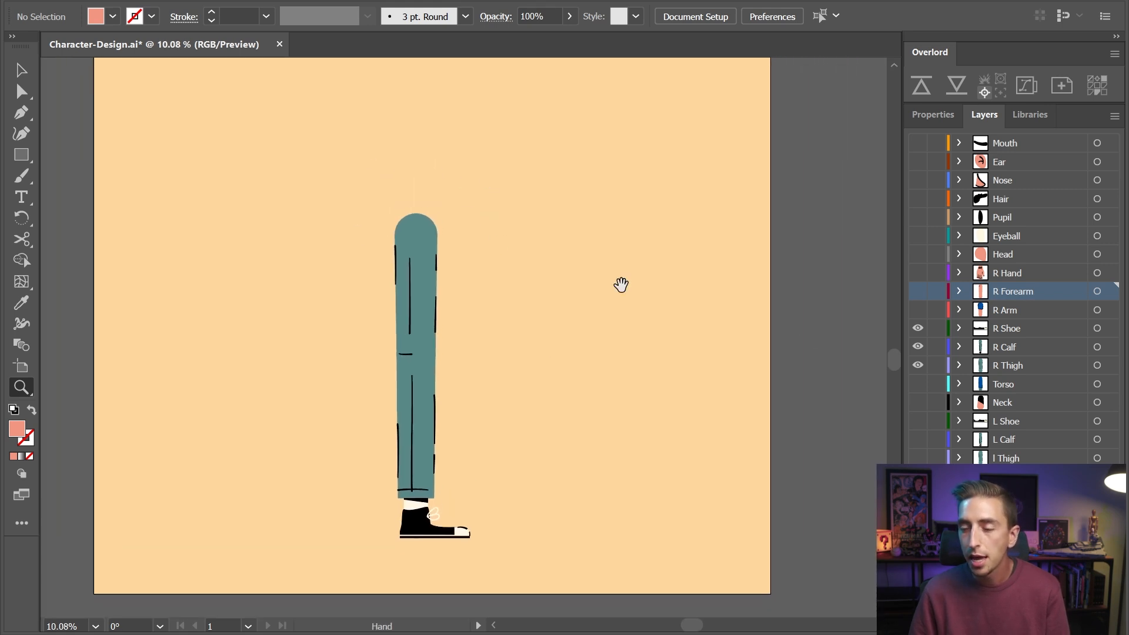
Make all the arm, head and face layers visible again and display the whole character in outline mode
{"action": "left_click_drag", "start_coordinate": [919, 311], "coordinate": [918, 143]}
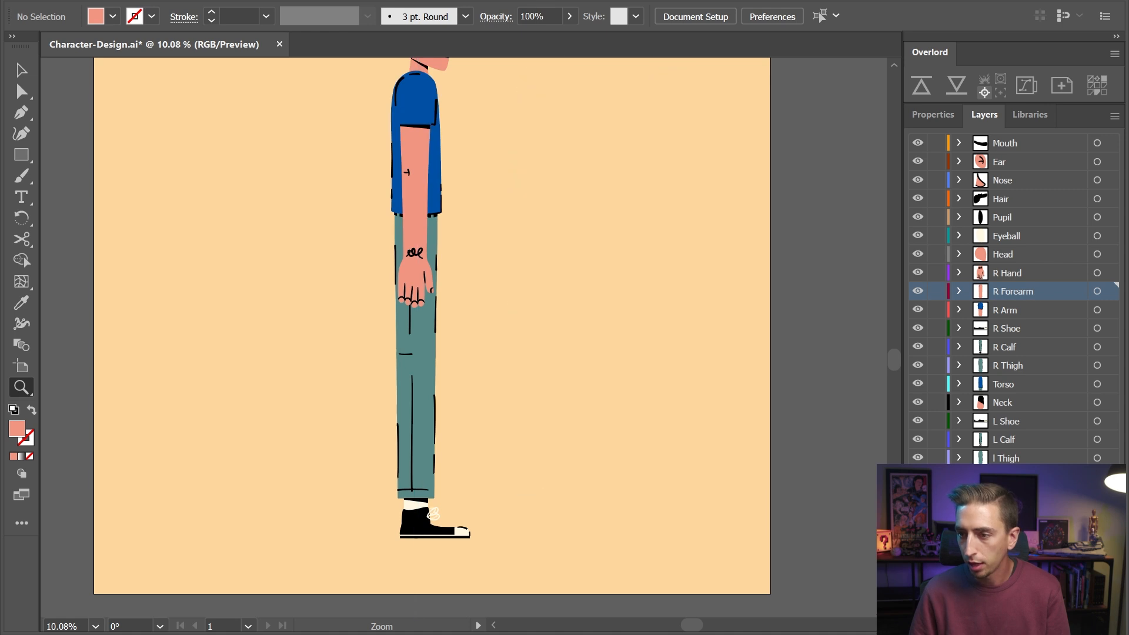
{"action": "left_click_drag", "start_coordinate": [479, 229], "coordinate": [504, 287]}
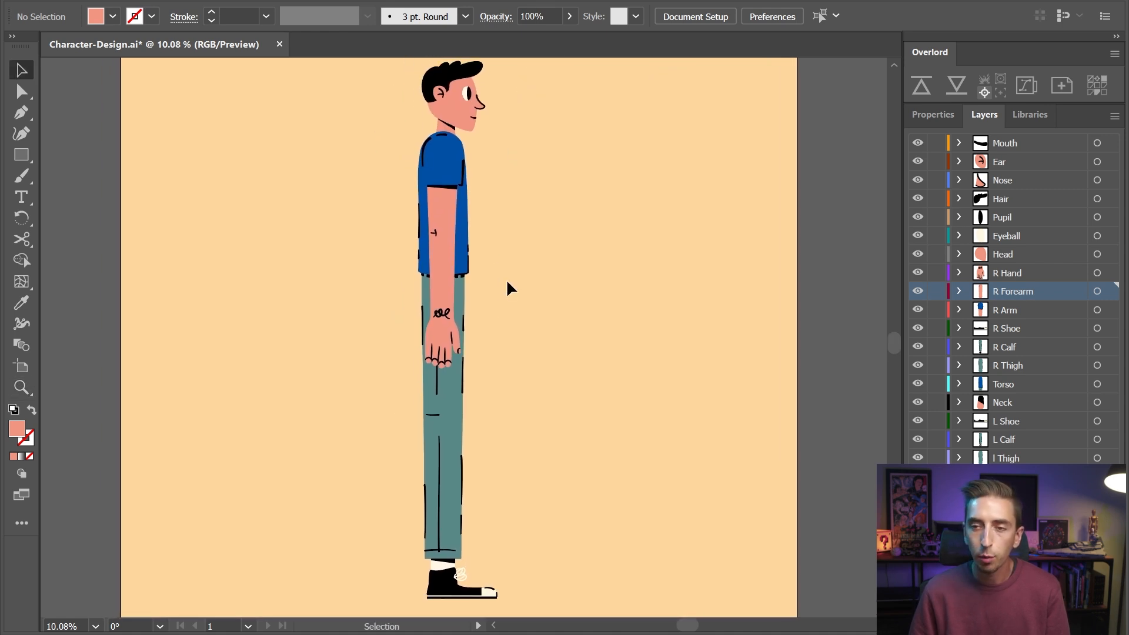
{"action": "key", "text": "ctrl+y"}
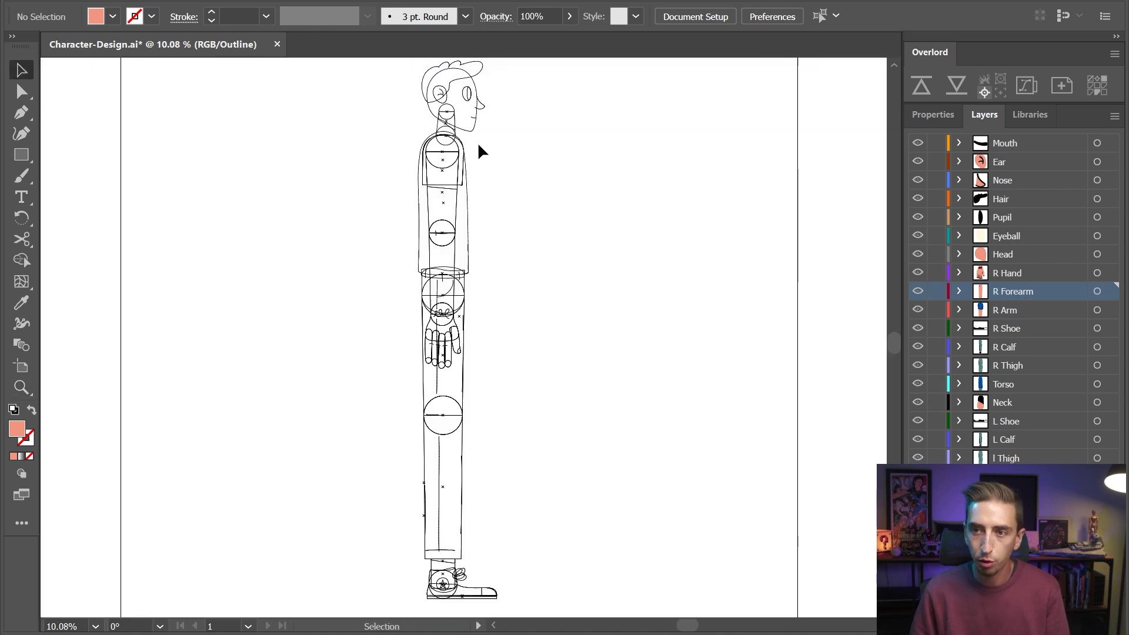
Select the joint circles at both ends of the neck, at the shoulder and at the elbow
{"action": "key", "text": "z"}
{"action": "left_click_drag", "start_coordinate": [476, 125], "coordinate": [474, 124]}
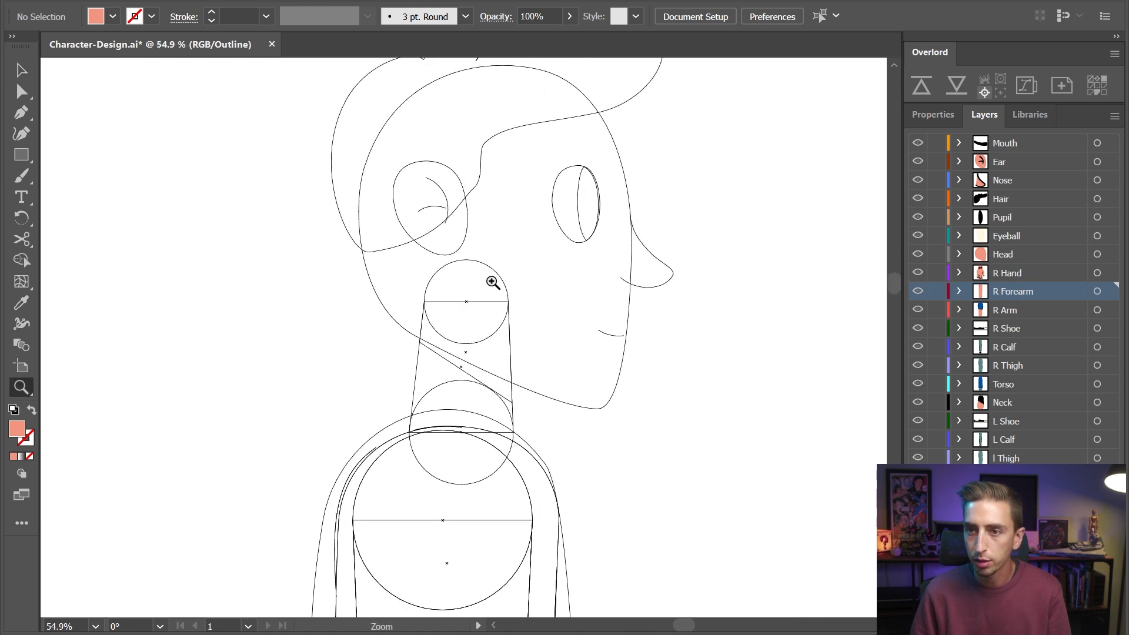
{"action": "key", "text": "v"}
{"action": "left_click", "coordinate": [506, 299]}
{"action": "key", "text": "space"}
{"action": "left_click", "coordinate": [434, 393], "text": "shift"}
{"action": "scroll", "coordinate": [433, 390], "scroll_direction": "down", "scroll_amount": 7}
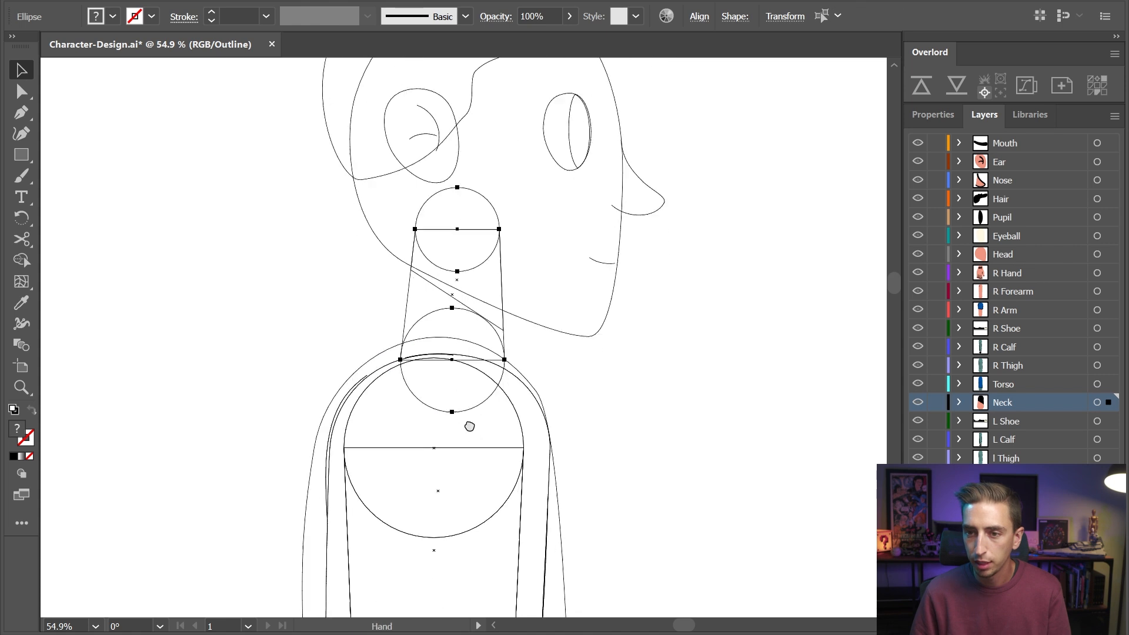
{"action": "left_click", "coordinate": [397, 353]}
{"action": "scroll", "coordinate": [435, 235], "scroll_direction": "down", "scroll_amount": 15}
{"action": "left_click", "coordinate": [405, 169]}
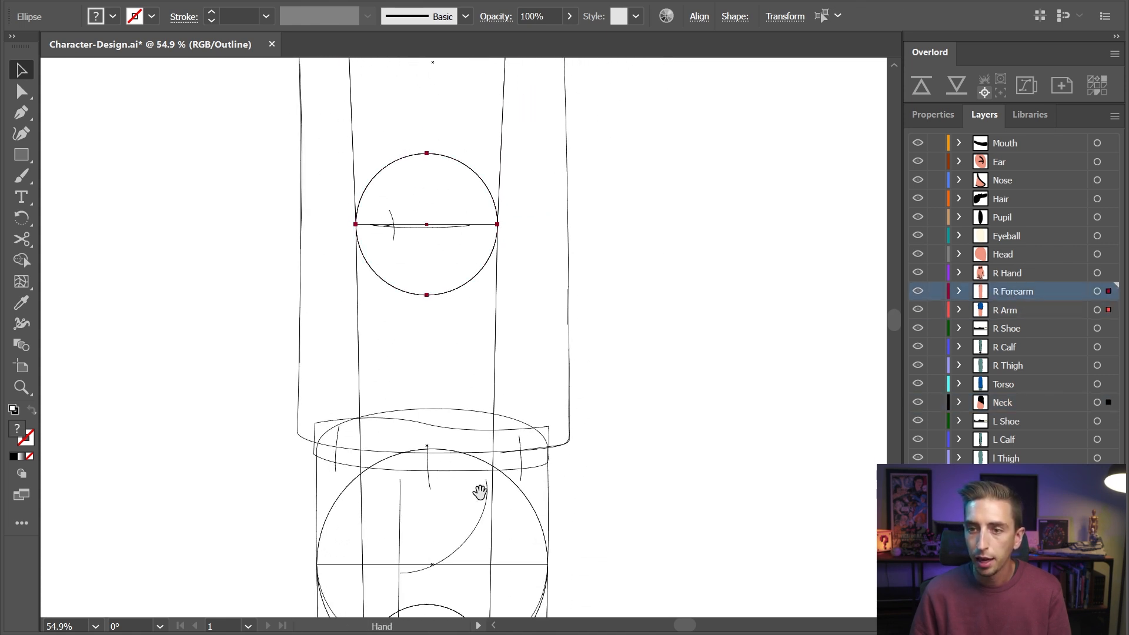
Add the hip, knee and ankle joint circles to the selection
{"action": "scroll", "coordinate": [479, 491], "scroll_direction": "down", "scroll_amount": 7}
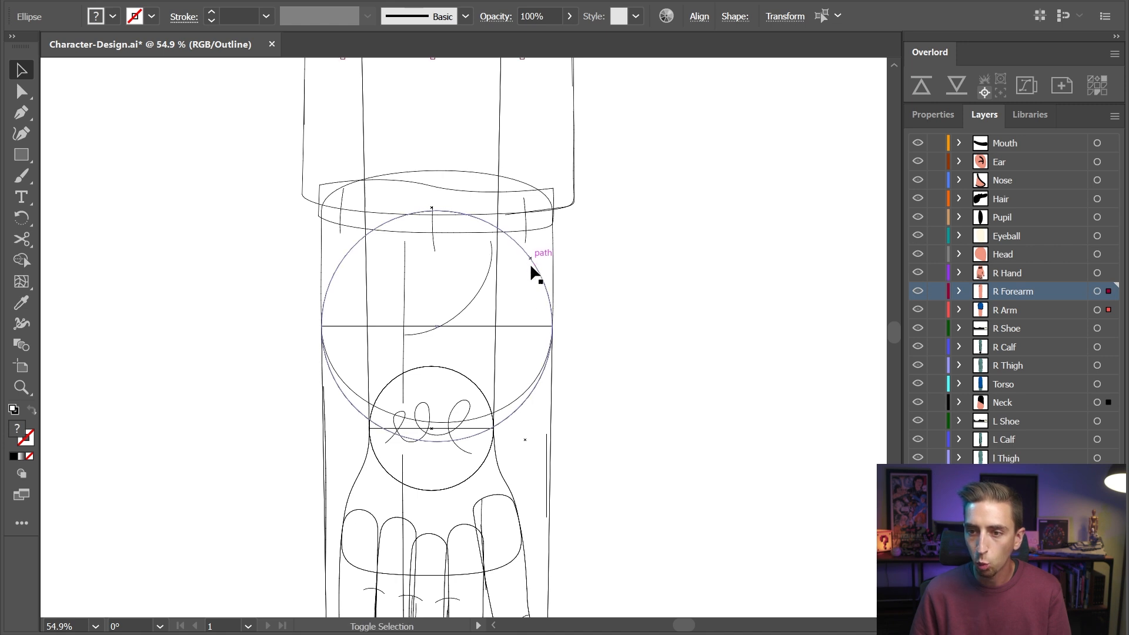
{"action": "left_click", "coordinate": [505, 419], "text": "shift"}
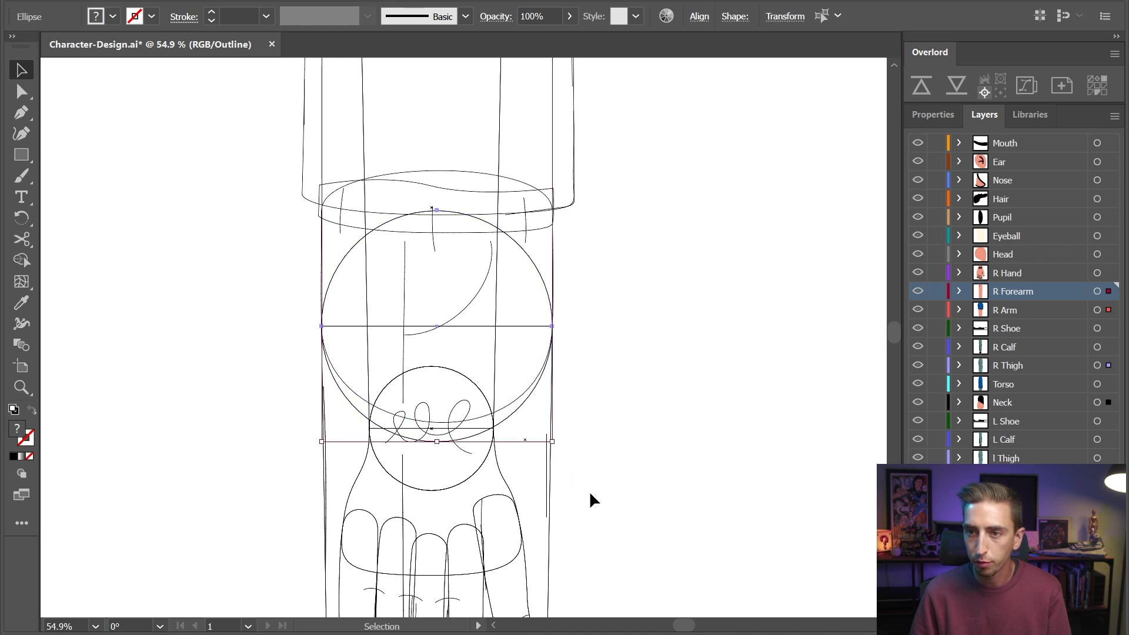
{"action": "left_click_drag", "start_coordinate": [577, 542], "coordinate": [567, 408]}
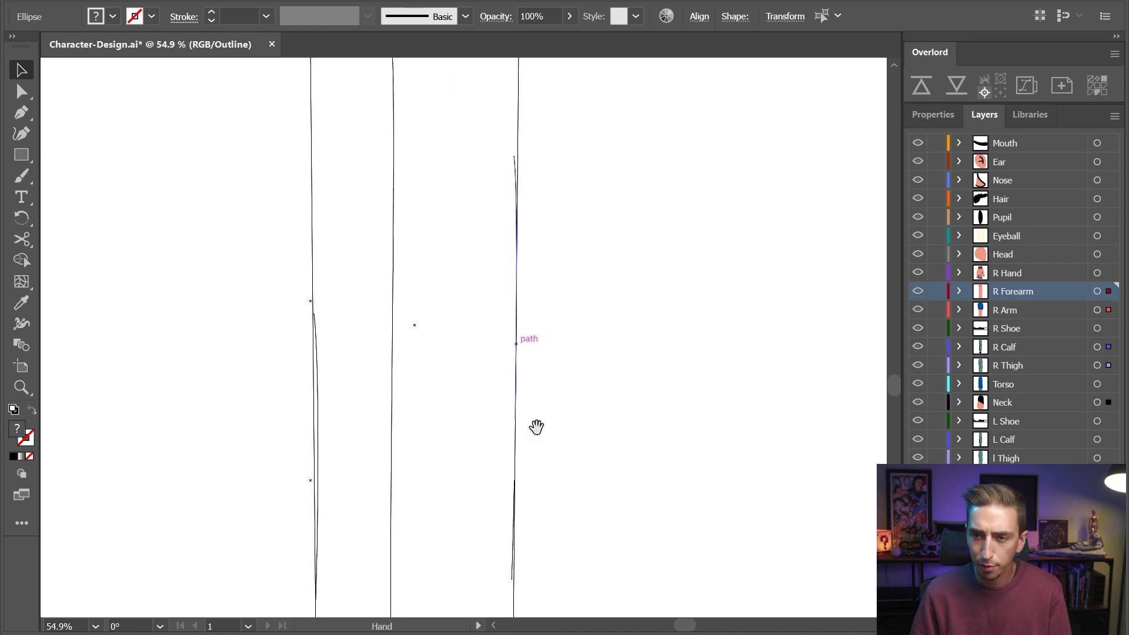
{"action": "left_click_drag", "start_coordinate": [536, 427], "coordinate": [548, 333]}
{"action": "left_click", "coordinate": [469, 368], "text": "shift"}
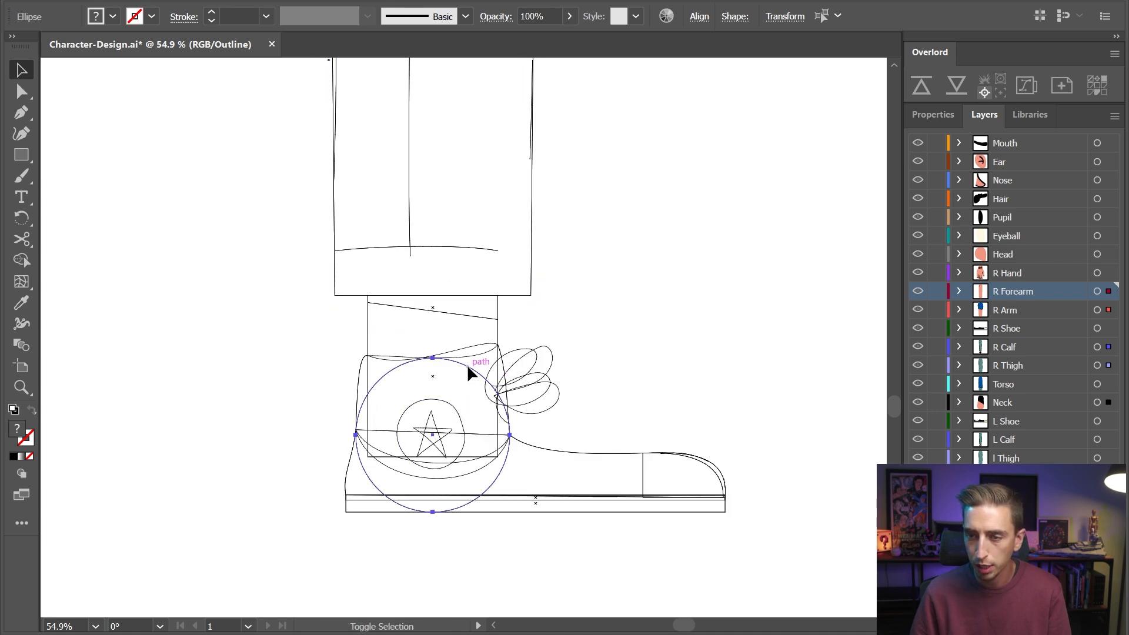
Return to the full-colour preview and paste copies of the selected joint circles in place on a new layer above Mouth
{"action": "key", "text": "z"}
{"action": "left_click_drag", "start_coordinate": [599, 201], "coordinate": [353, 276]}
{"action": "left_click_drag", "start_coordinate": [609, 146], "coordinate": [520, 156]}
{"action": "left_click_drag", "start_coordinate": [568, 154], "coordinate": [462, 446]}
{"action": "left_click_drag", "start_coordinate": [559, 194], "coordinate": [490, 243]}
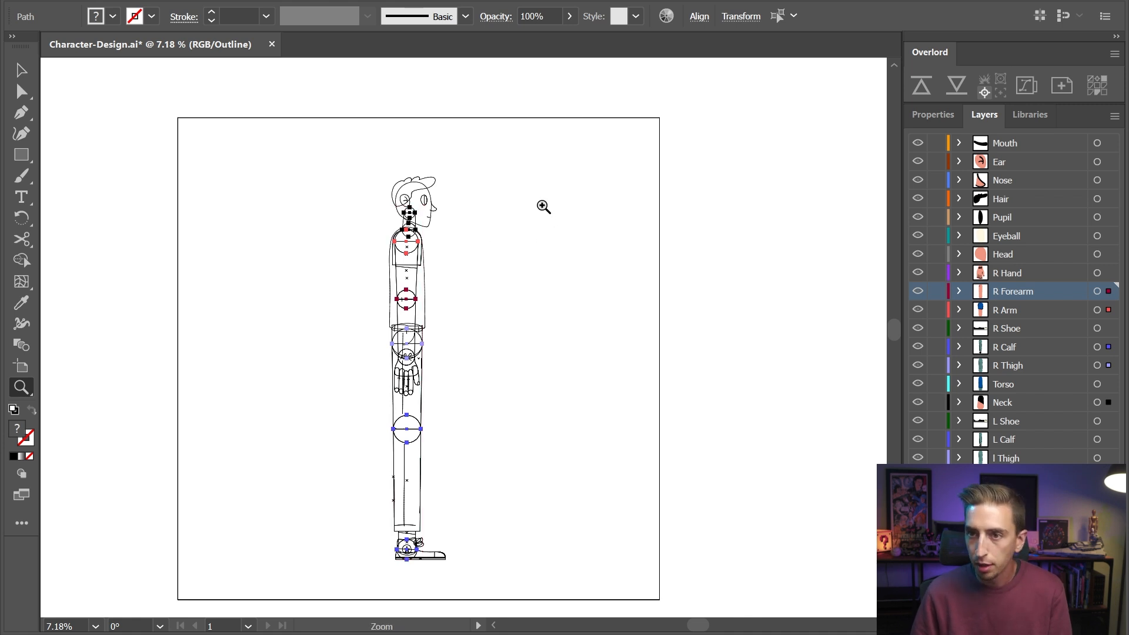
{"action": "key", "text": "ctrl+y"}
{"action": "left_click", "coordinate": [1024, 145]}
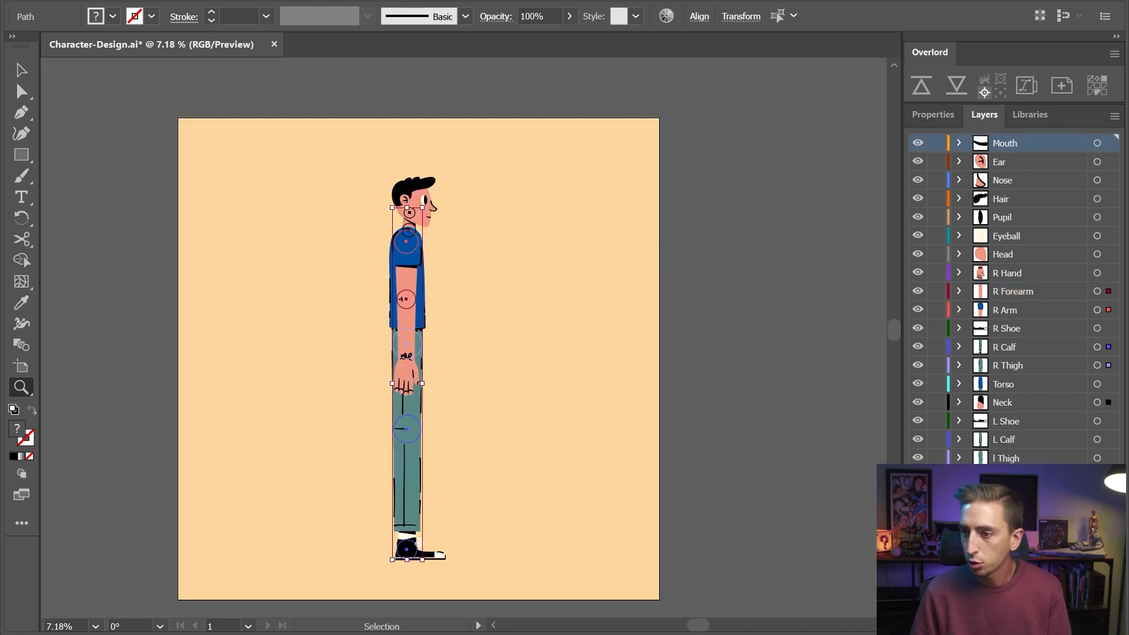
{"action": "key", "text": "ctrl+l"}
{"action": "left_click", "coordinate": [1087, 143]}
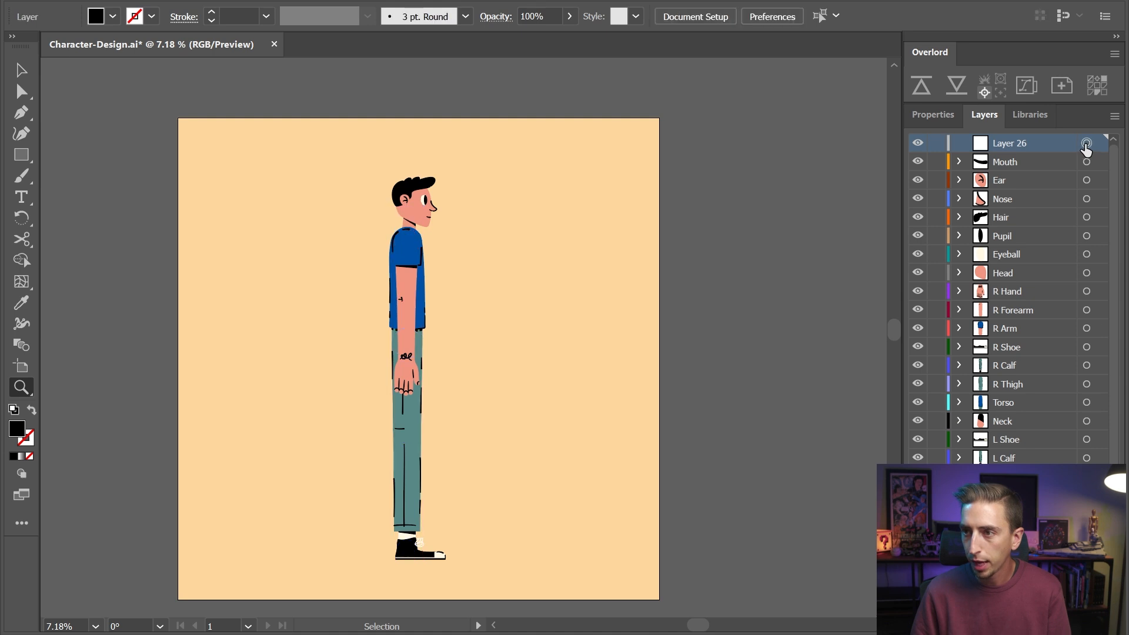
{"action": "key", "text": "ctrl+f"}
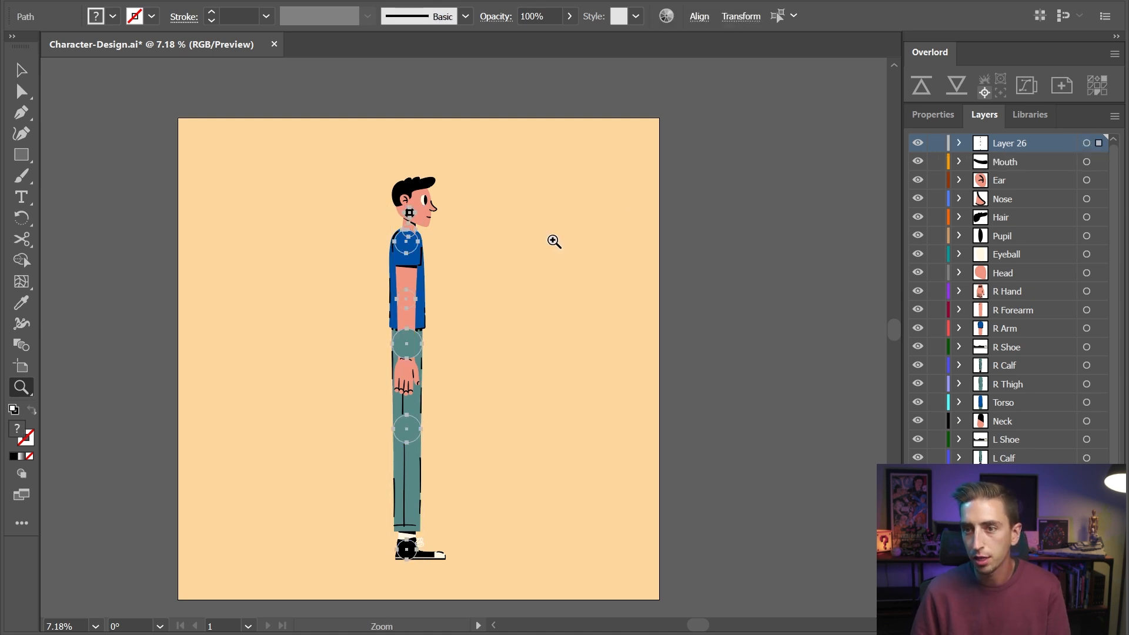
Fill the pasted joint circles with a bright turquoise
{"action": "double_click", "coordinate": [17, 431]}
{"action": "left_click_drag", "start_coordinate": [450, 344], "coordinate": [452, 374]}
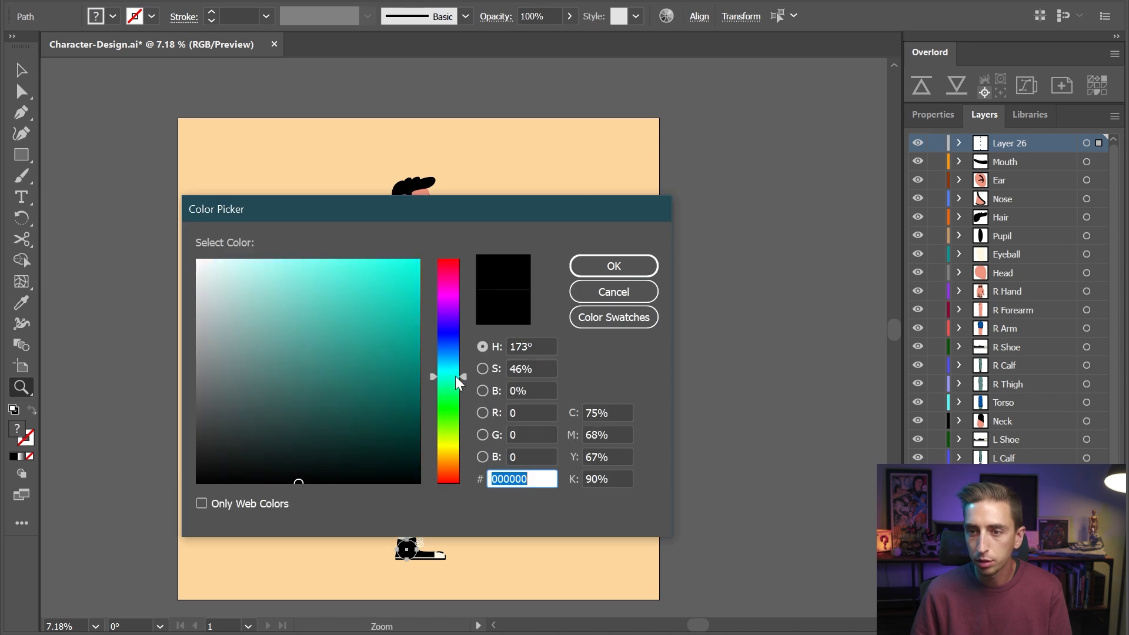
{"action": "left_click", "coordinate": [377, 261]}
{"action": "left_click", "coordinate": [614, 266]}
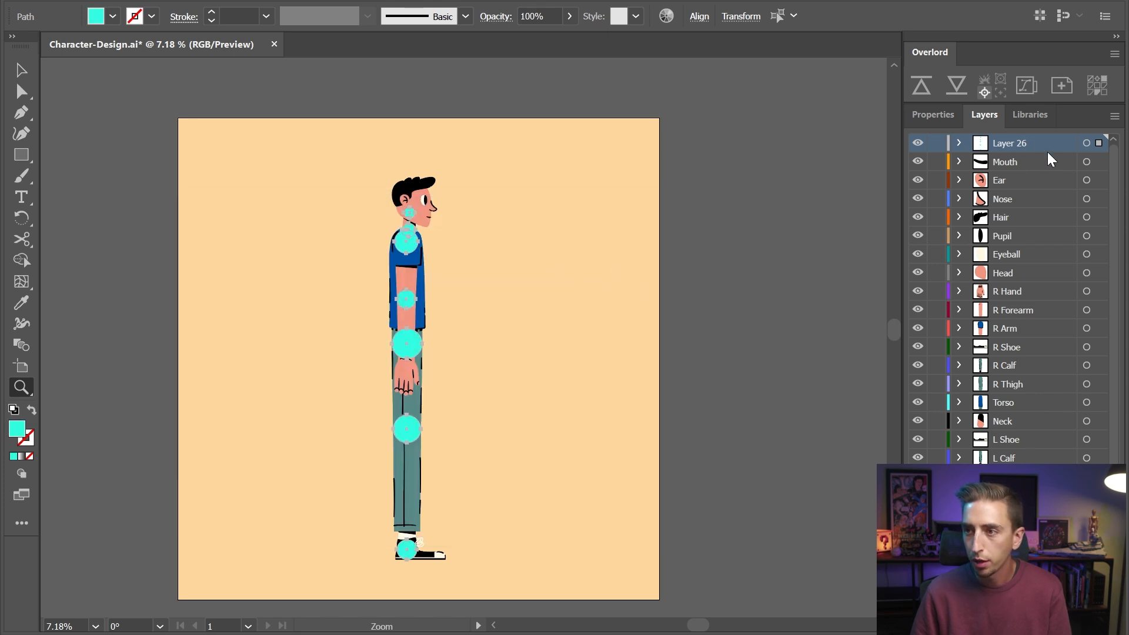
Rename the new layer holding the turquoise circles as Joint Markers
{"action": "double_click", "coordinate": [1016, 142]}
{"action": "type", "text": "Joint Markers"}
{"action": "key", "text": "Return"}
Examine the joint markers over the character's head, arm and hip, and save the document
{"action": "left_click_drag", "start_coordinate": [402, 254], "coordinate": [591, 213]}
{"action": "key", "text": "v"}
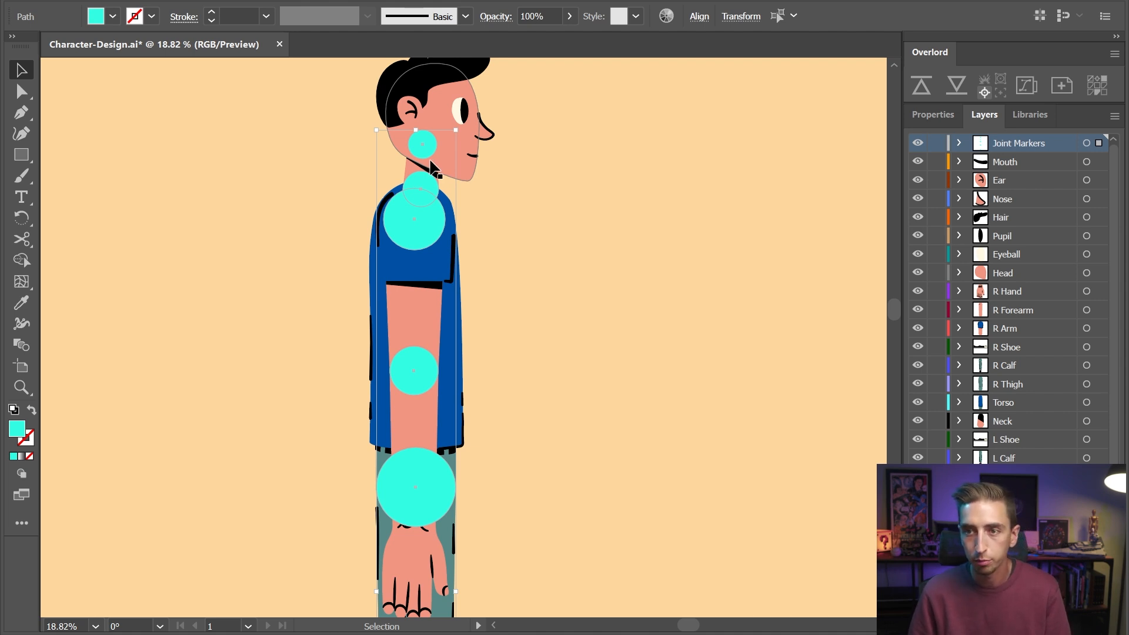
{"action": "key", "text": "z"}
{"action": "left_click_drag", "start_coordinate": [575, 264], "coordinate": [524, 369]}
{"action": "left_click_drag", "start_coordinate": [524, 368], "coordinate": [461, 333]}
{"action": "key", "text": "v"}
{"action": "key", "text": "ctrl+s"}
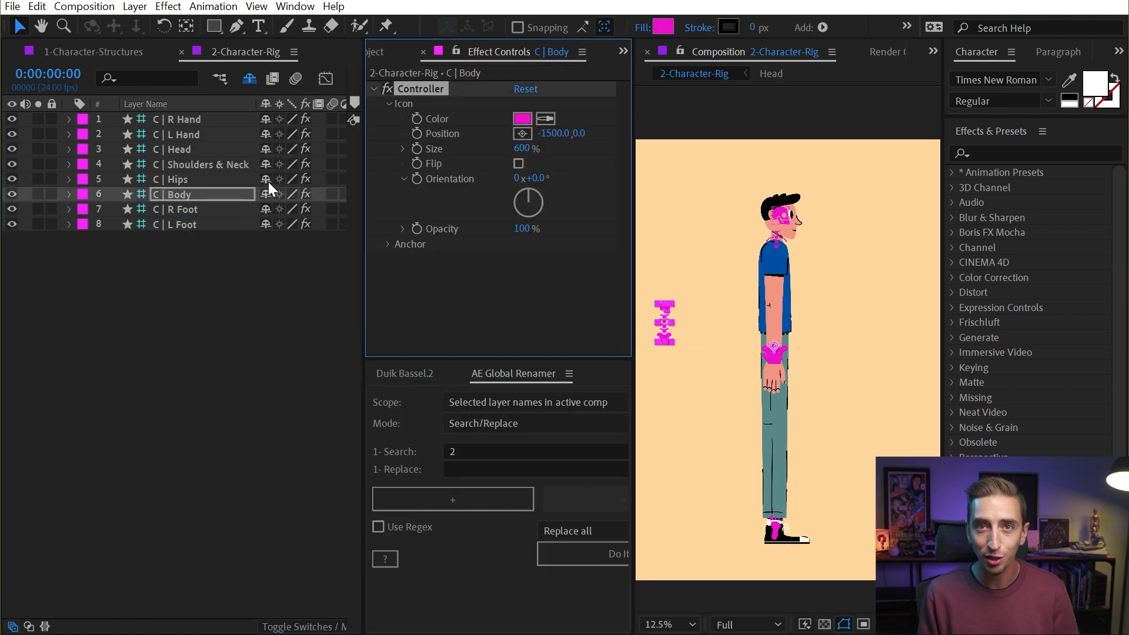
Switch to After Effects, examine the arm's structures and joint markers in the 1-Character-Structures composition, and open the 2-Character-Rig composition
{"action": "left_click", "coordinate": [176, 136]}
{"action": "left_click", "coordinate": [176, 221]}
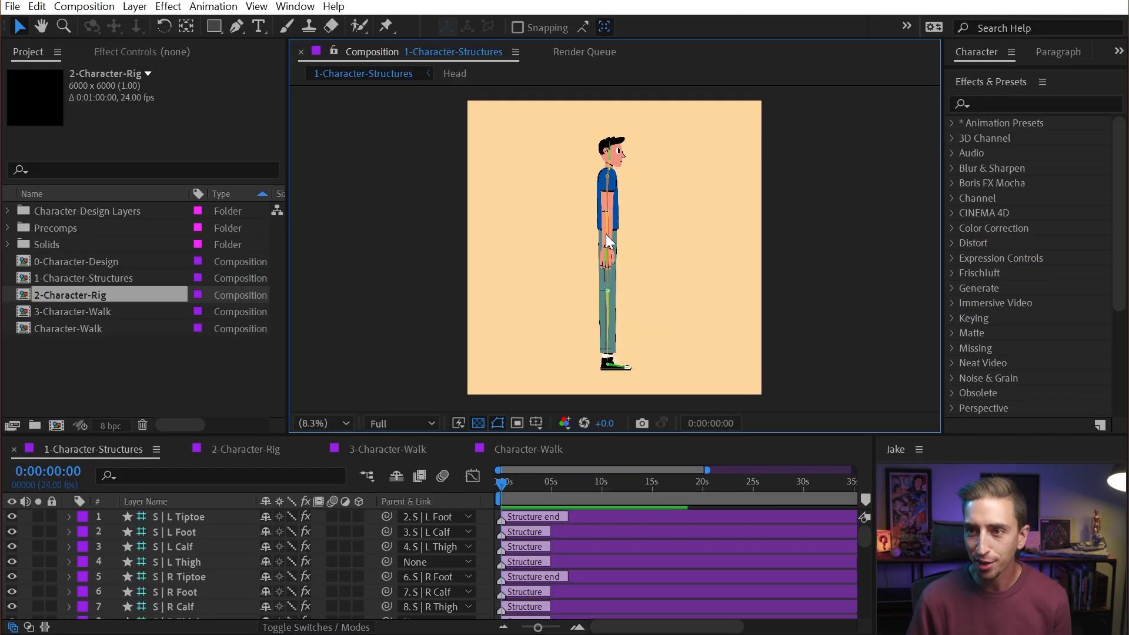
{"action": "scroll", "coordinate": [605, 235], "scroll_direction": "up", "scroll_amount": 1}
{"action": "key", "text": "h"}
{"action": "left_click_drag", "start_coordinate": [687, 160], "coordinate": [682, 256]}
{"action": "left_click_drag", "start_coordinate": [664, 347], "coordinate": [657, 323]}
{"action": "scroll", "coordinate": [606, 265], "scroll_direction": "up", "scroll_amount": 1}
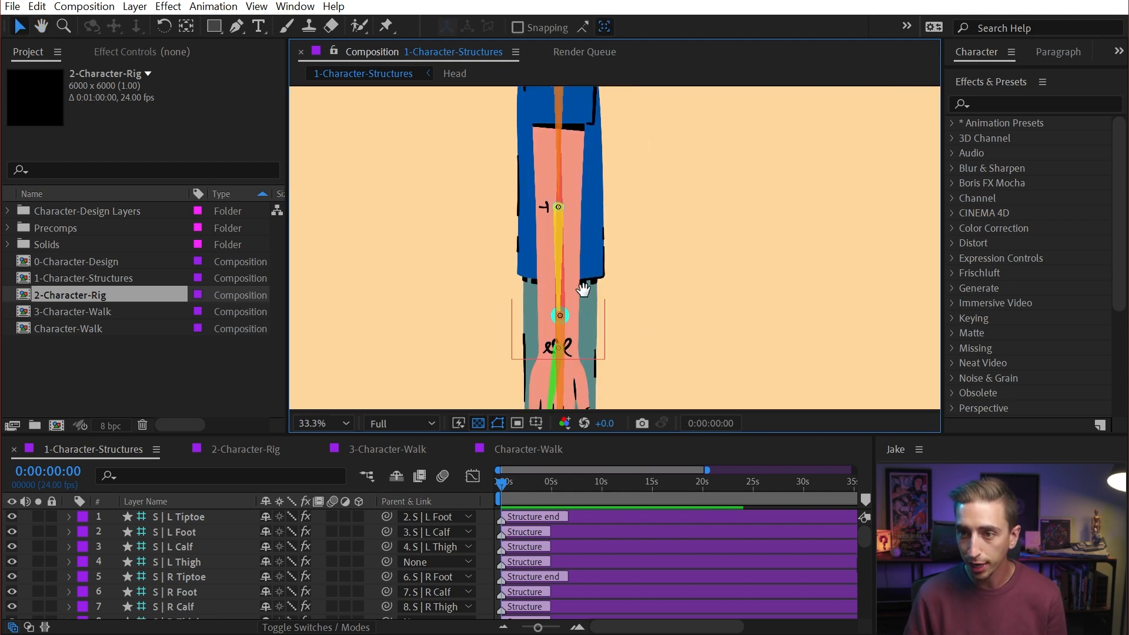
{"action": "key", "text": "v"}
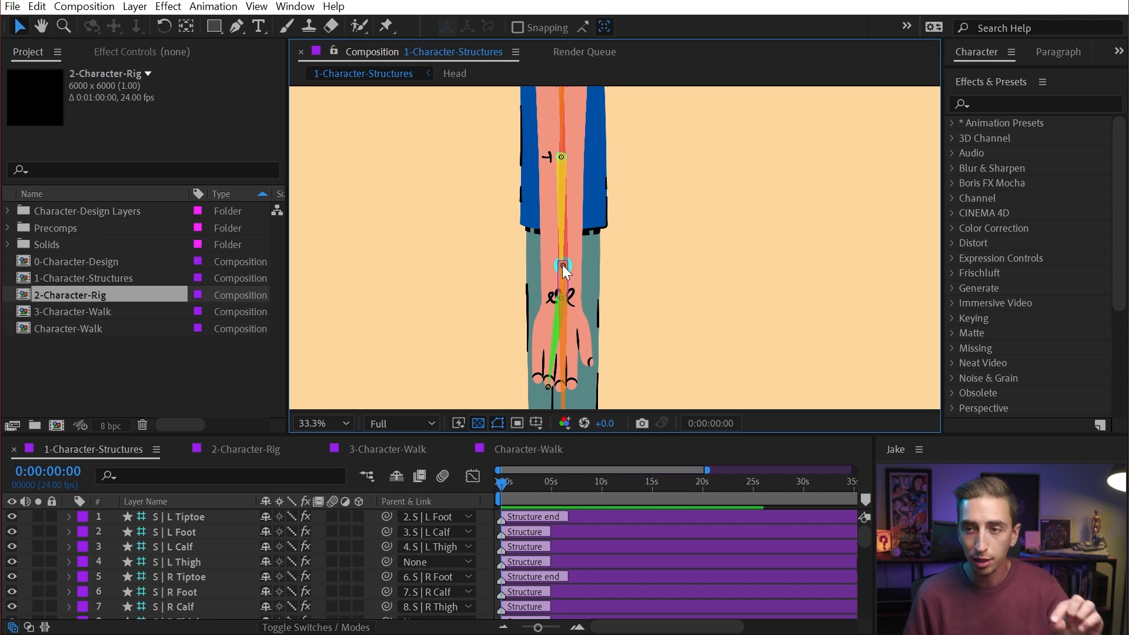
{"action": "scroll", "coordinate": [616, 243], "scroll_direction": "down", "scroll_amount": 1}
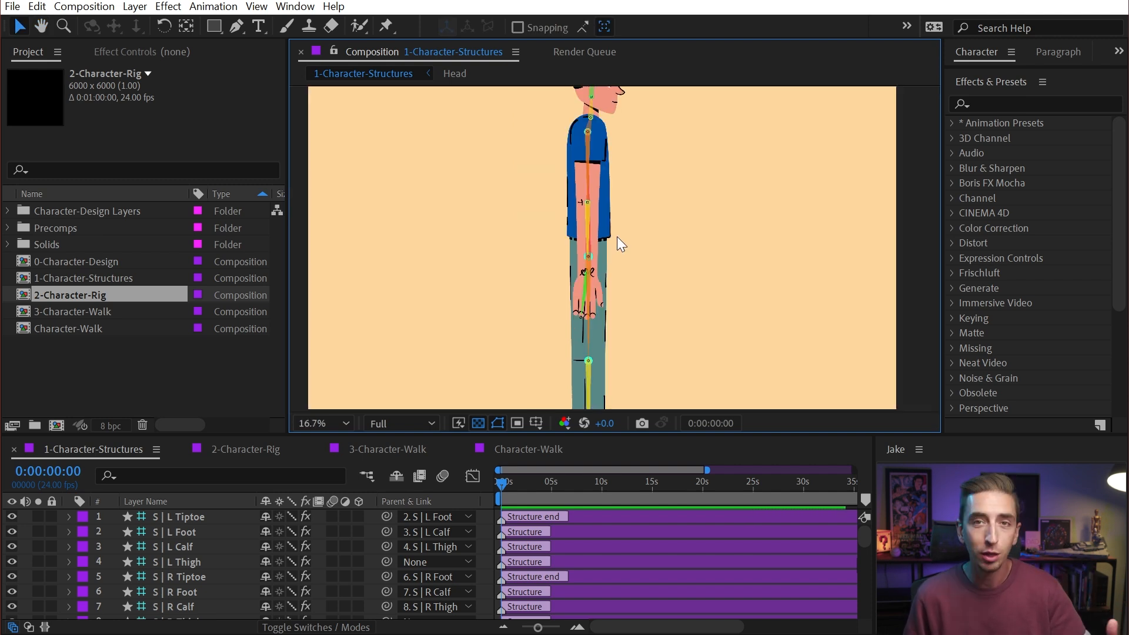
{"action": "left_click", "coordinate": [246, 450]}
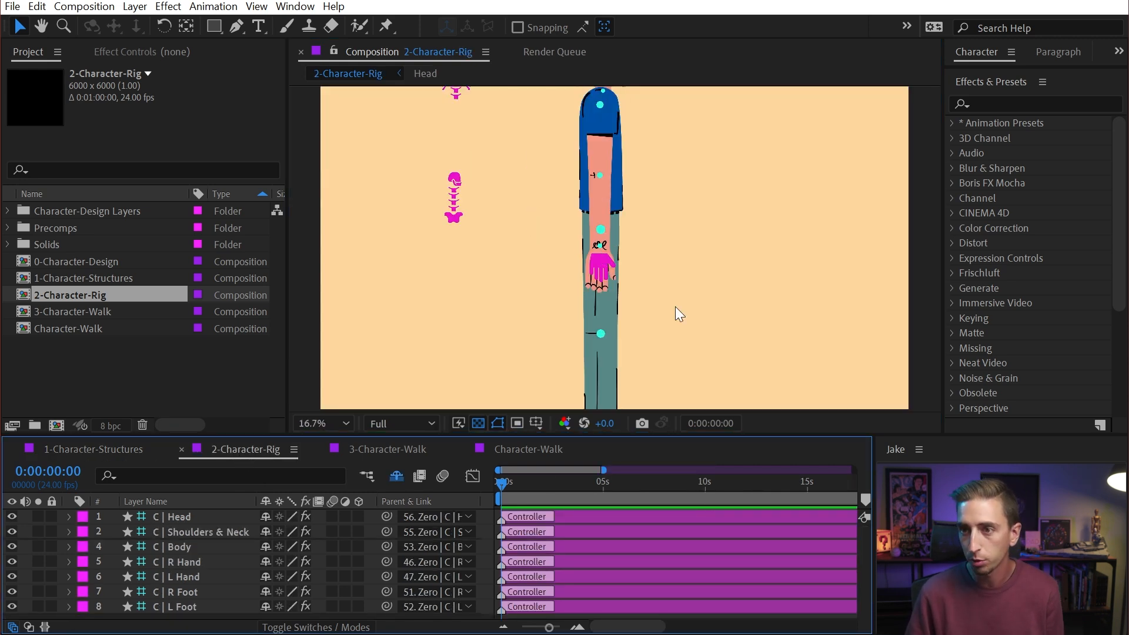
Hide the Joint Markers Outlines layer of the character rig, revealing the shy layers to reach it and hiding them again
{"action": "left_click_drag", "start_coordinate": [633, 171], "coordinate": [648, 253]}
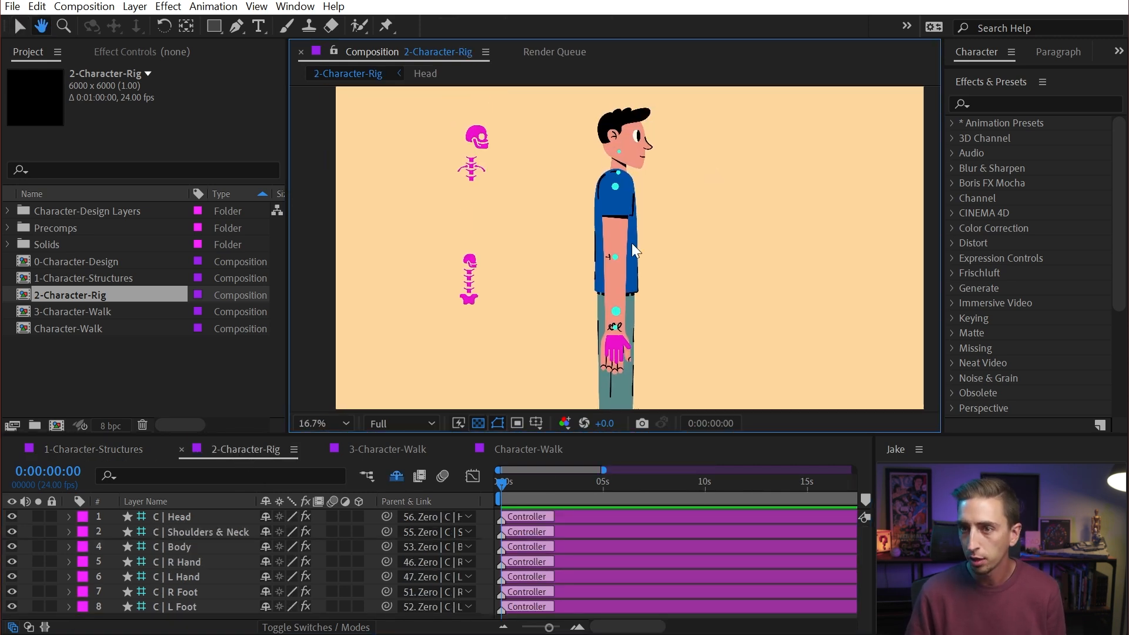
{"action": "key", "text": "v"}
{"action": "left_click", "coordinate": [396, 477]}
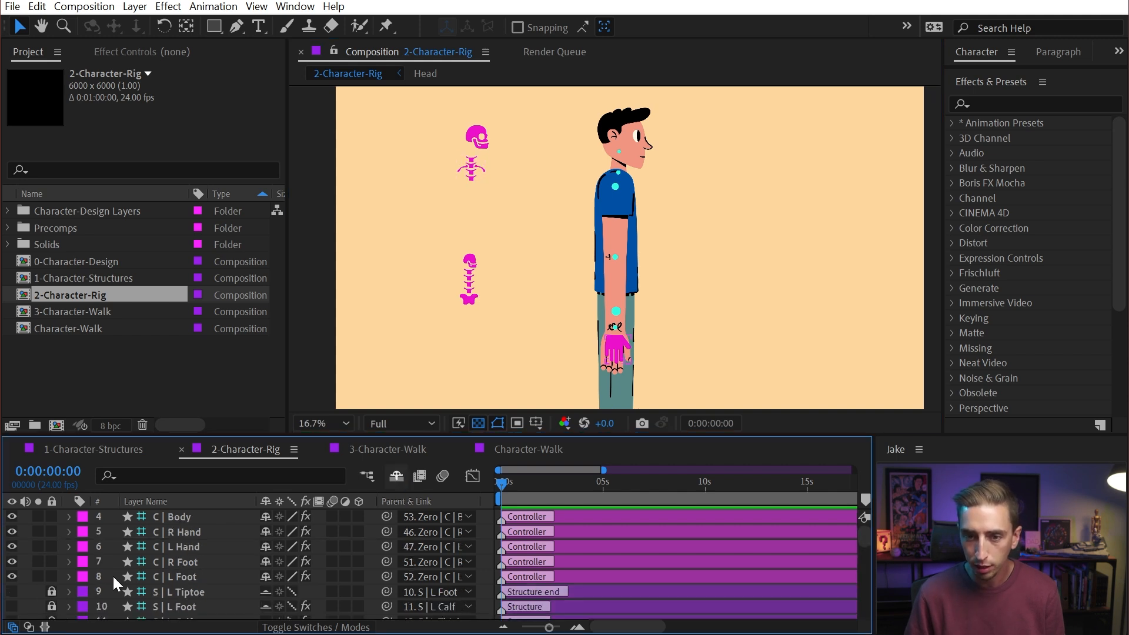
{"action": "scroll", "coordinate": [114, 591], "scroll_direction": "down", "scroll_amount": 8}
{"action": "left_click", "coordinate": [12, 577]}
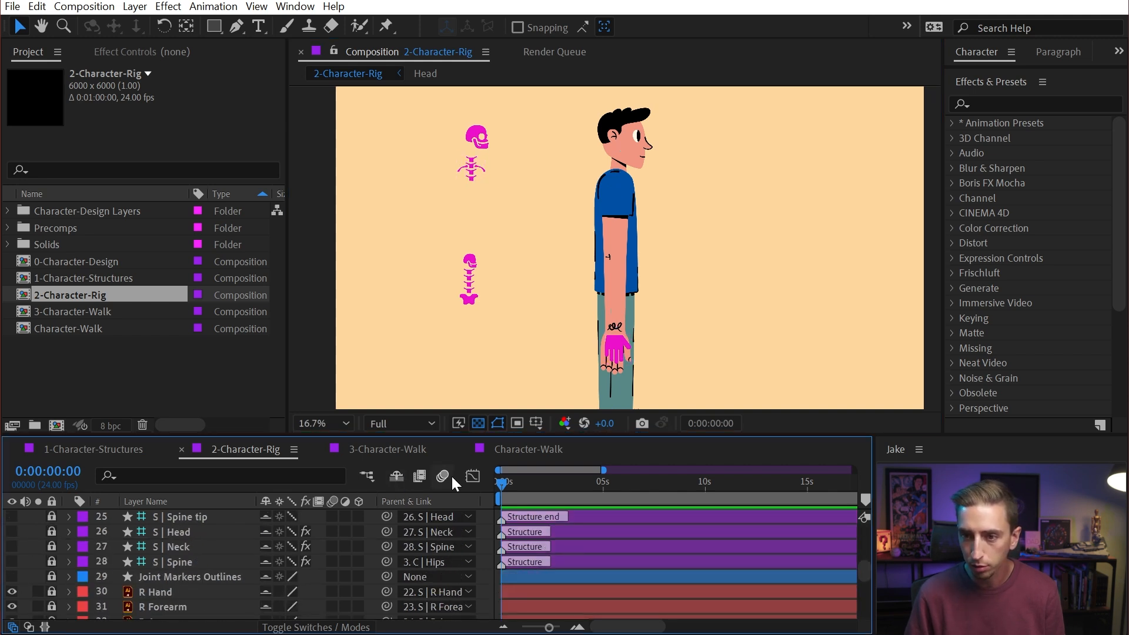
{"action": "left_click", "coordinate": [396, 476]}
Lower the body controller to bend the knees, and move the hand controllers so one arm swings back and the other forward
{"action": "key", "text": "shift+slash"}
{"action": "left_click_drag", "start_coordinate": [537, 222], "coordinate": [535, 262]}
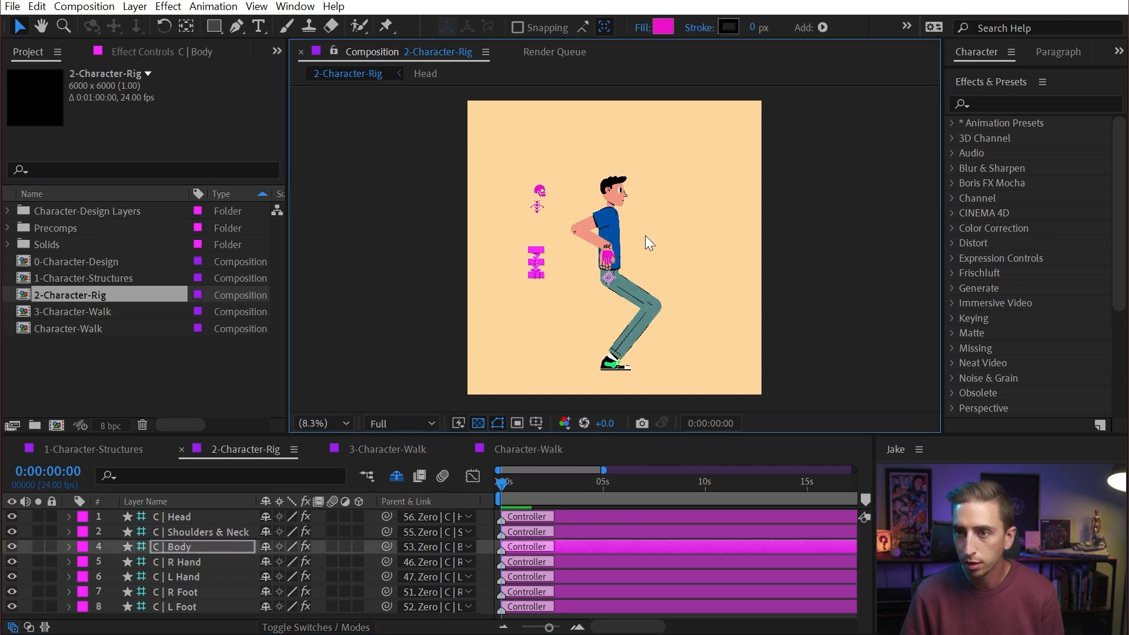
{"action": "left_click", "coordinate": [635, 247]}
{"action": "left_click_drag", "start_coordinate": [607, 257], "coordinate": [635, 262]}
{"action": "scroll", "coordinate": [641, 247], "scroll_direction": "up", "scroll_amount": 1}
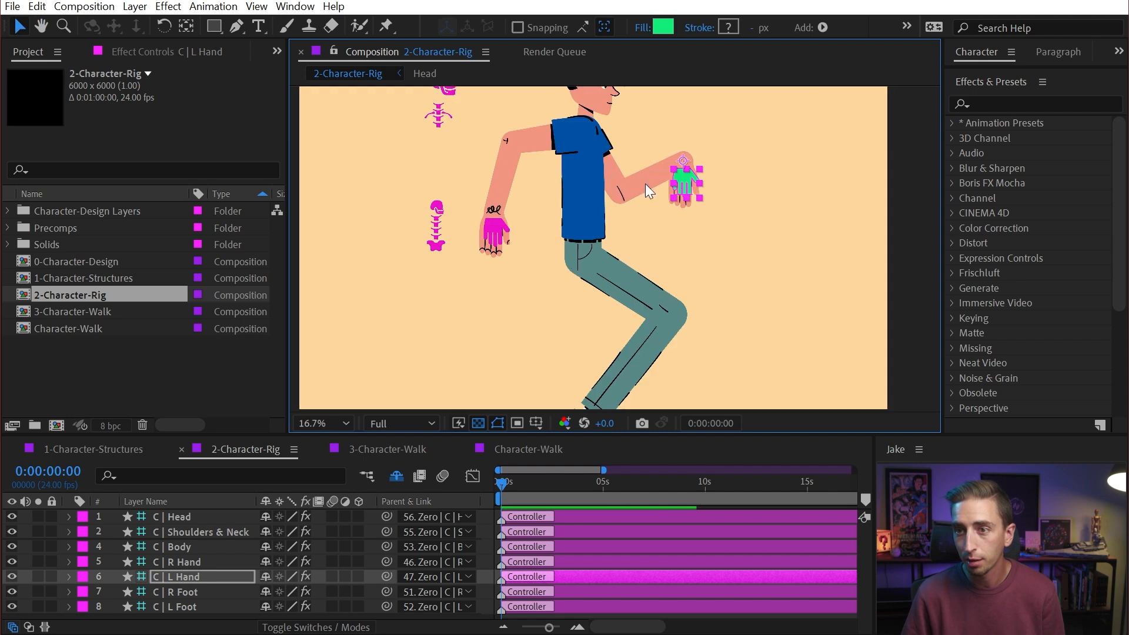
Rotate the Shoulders & Neck controller to tilt the character's upper body
{"action": "left_click_drag", "start_coordinate": [608, 174], "coordinate": [618, 248]}
{"action": "key", "text": "w"}
{"action": "left_click_drag", "start_coordinate": [454, 189], "coordinate": [458, 250]}
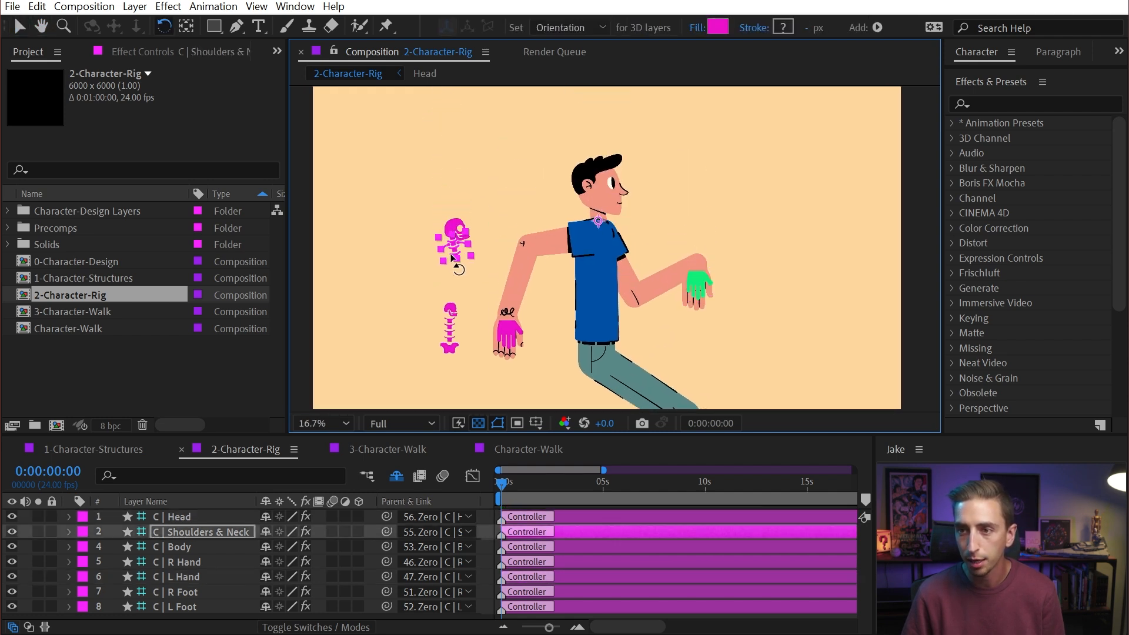
Raise the right foot controller forward so the knee lifts, and rotate the foot so its toes point down
{"action": "key", "text": "h"}
{"action": "left_click_drag", "start_coordinate": [623, 307], "coordinate": [619, 245]}
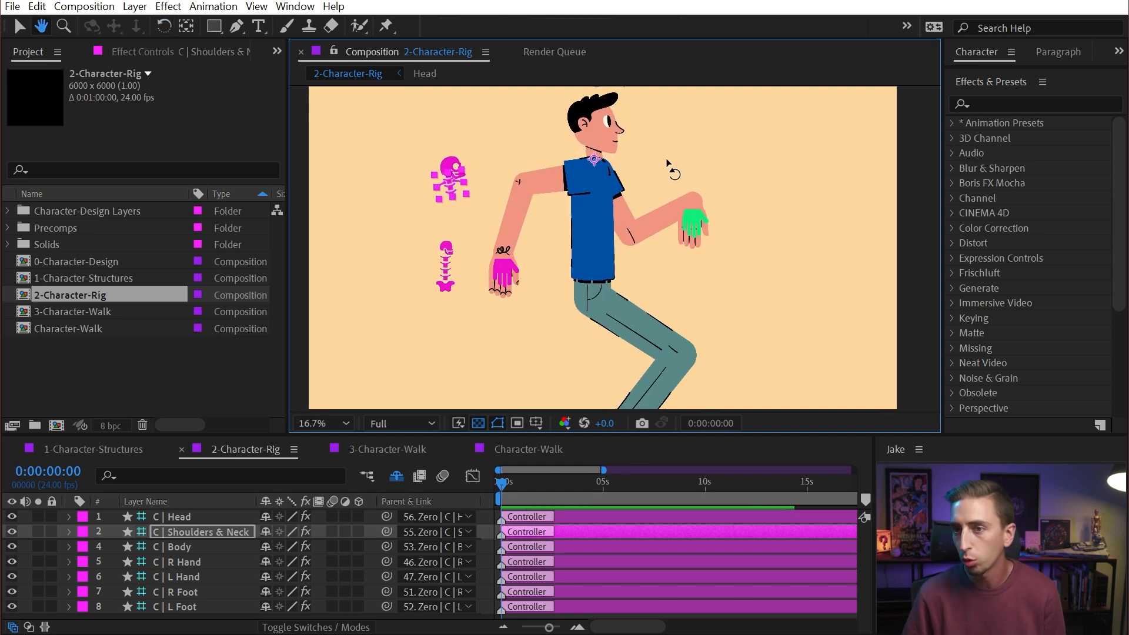
{"action": "left_click_drag", "start_coordinate": [652, 339], "coordinate": [662, 245]}
{"action": "key", "text": "v"}
{"action": "left_click_drag", "start_coordinate": [616, 381], "coordinate": [708, 342]}
{"action": "key", "text": "w"}
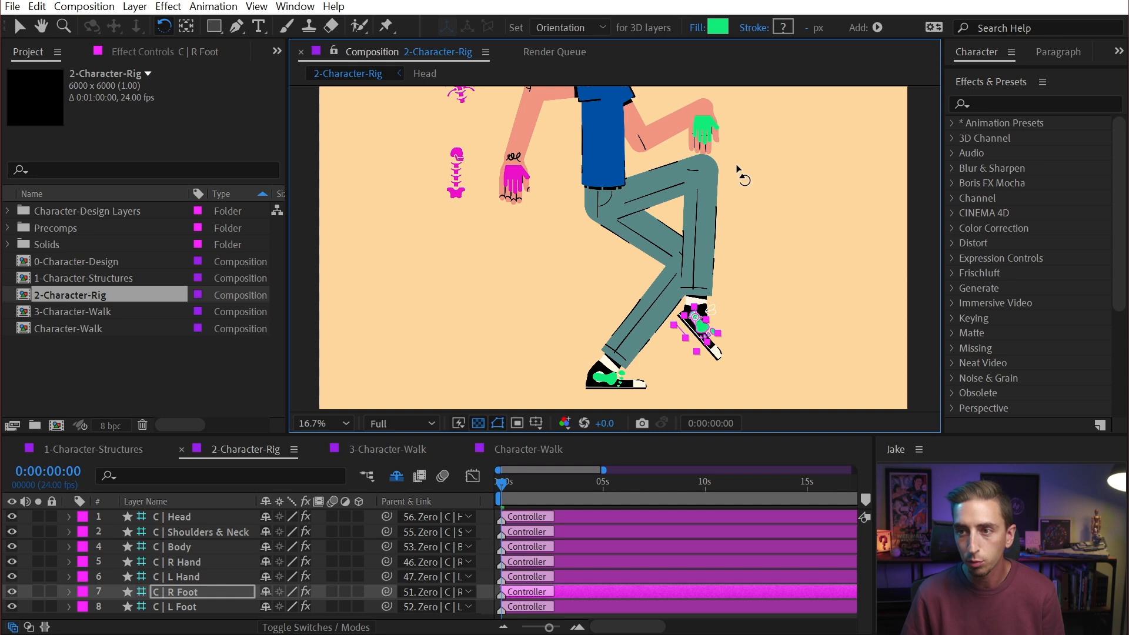
Rotate the left hand controller so the fingers point forward
{"action": "left_click", "coordinate": [706, 127]}
{"action": "key", "text": "h"}
{"action": "left_click_drag", "start_coordinate": [655, 158], "coordinate": [643, 281]}
{"action": "key", "text": "w"}
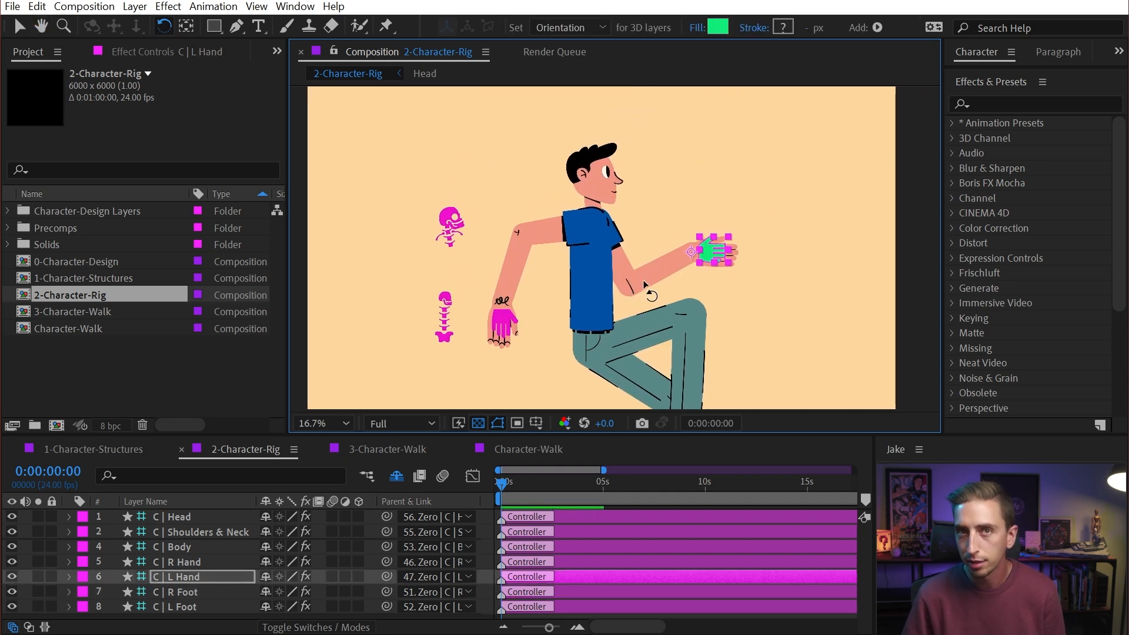
Open the 3-Character-Walk and Character-Walk compositions in turn, and play the walk cycle in a maximized viewer
{"action": "left_click", "coordinate": [389, 454]}
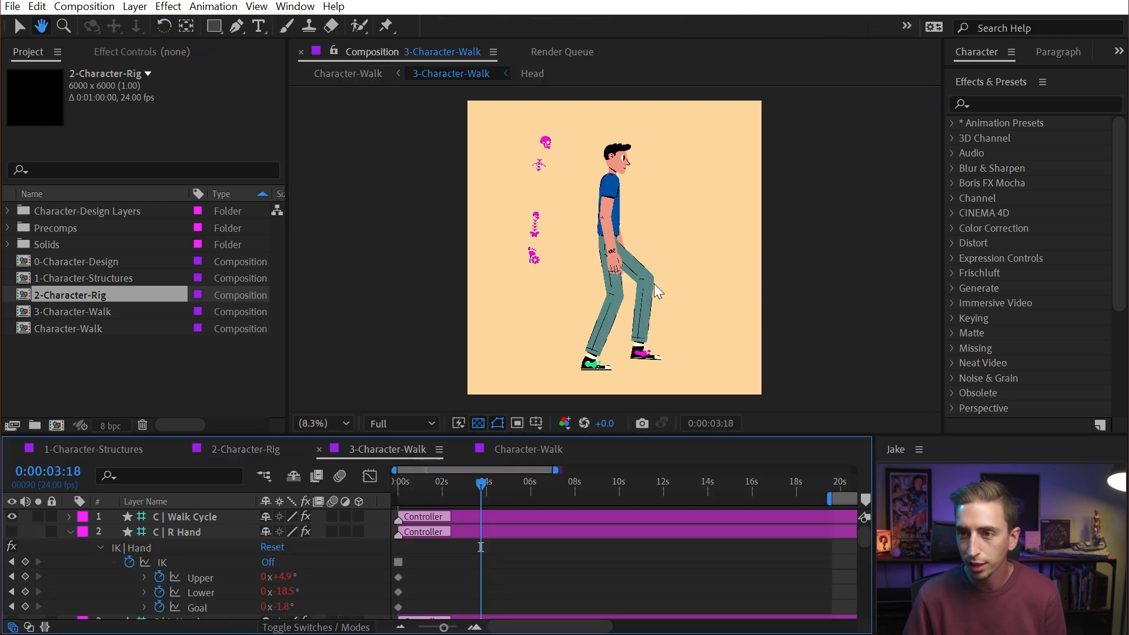
{"action": "left_click", "coordinate": [511, 451]}
{"action": "key", "text": "space"}
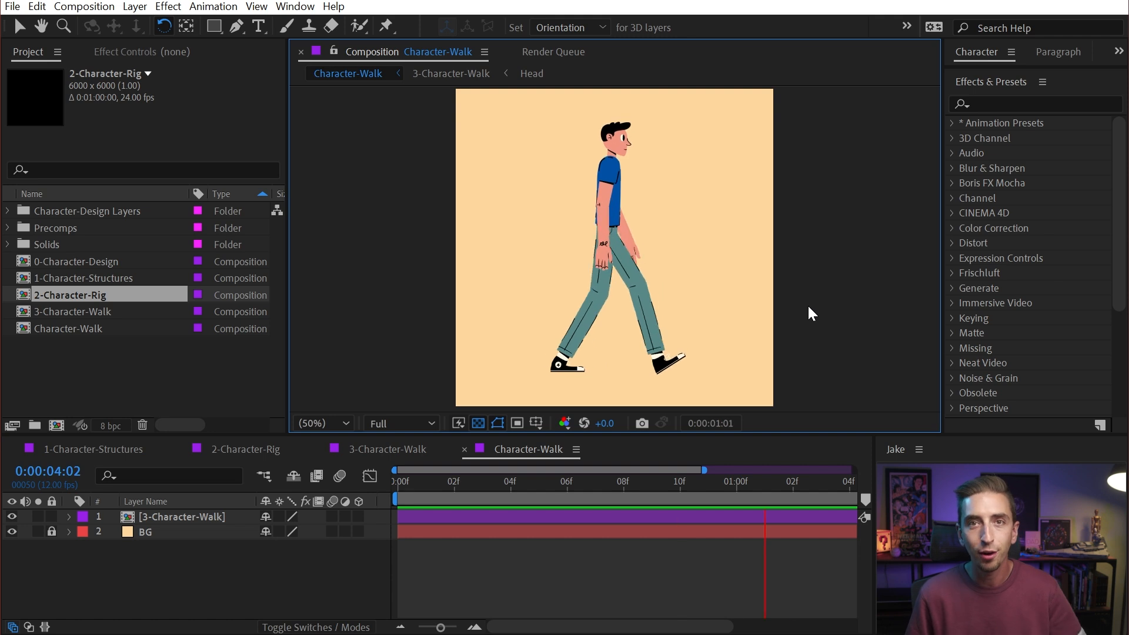
{"action": "key", "text": "grave"}
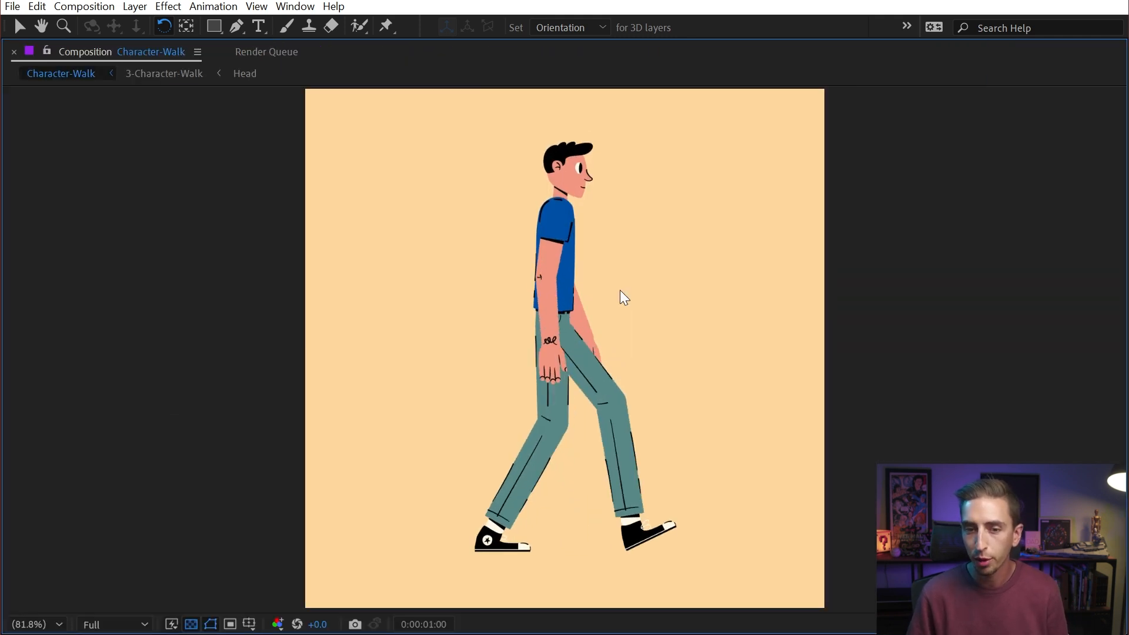